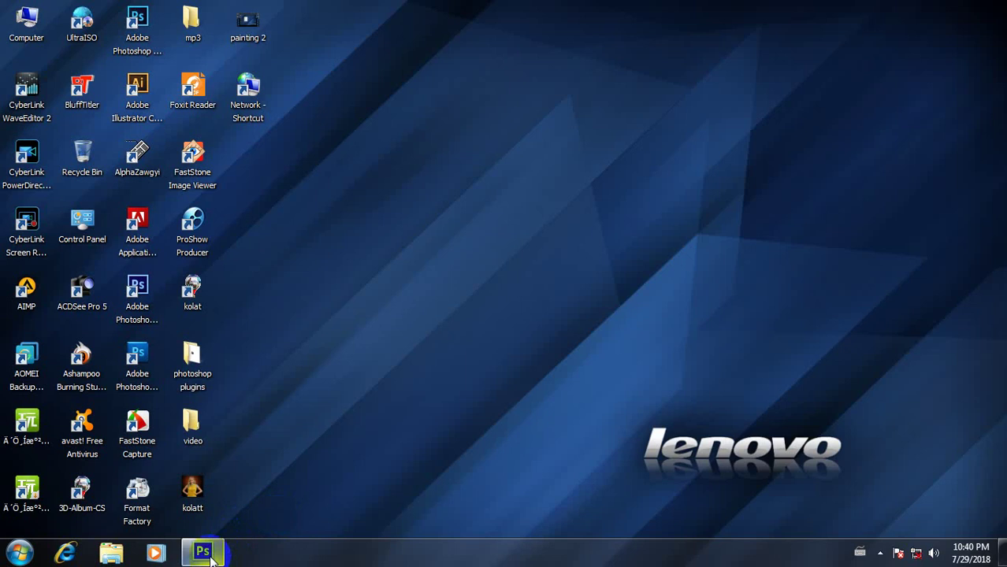
Step: Refresh the Windows desktop twice, then restore the Photoshop window showing kolatt.psd
right_click(383, 158)
left_click(426, 202)
right_click(398, 112)
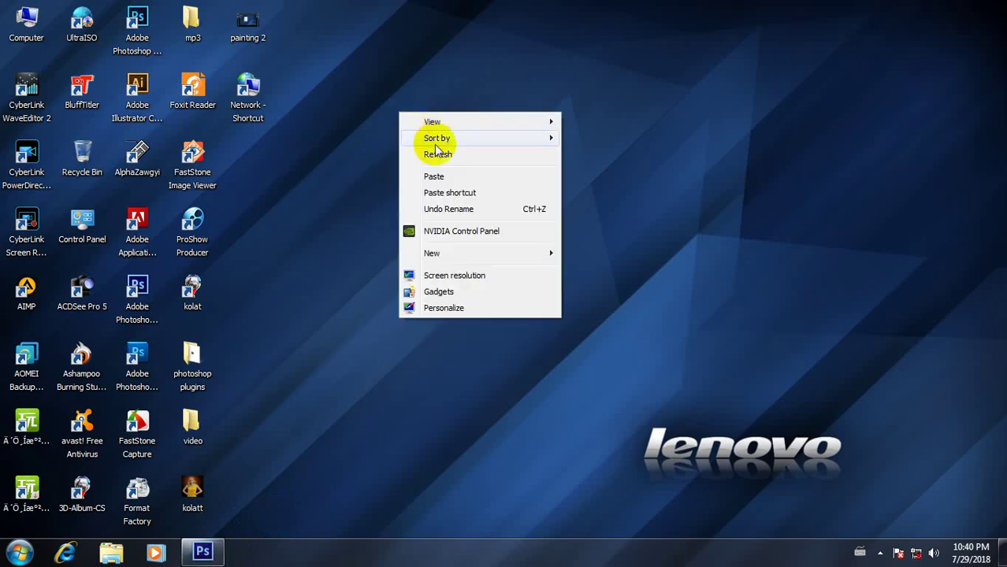
left_click(429, 154)
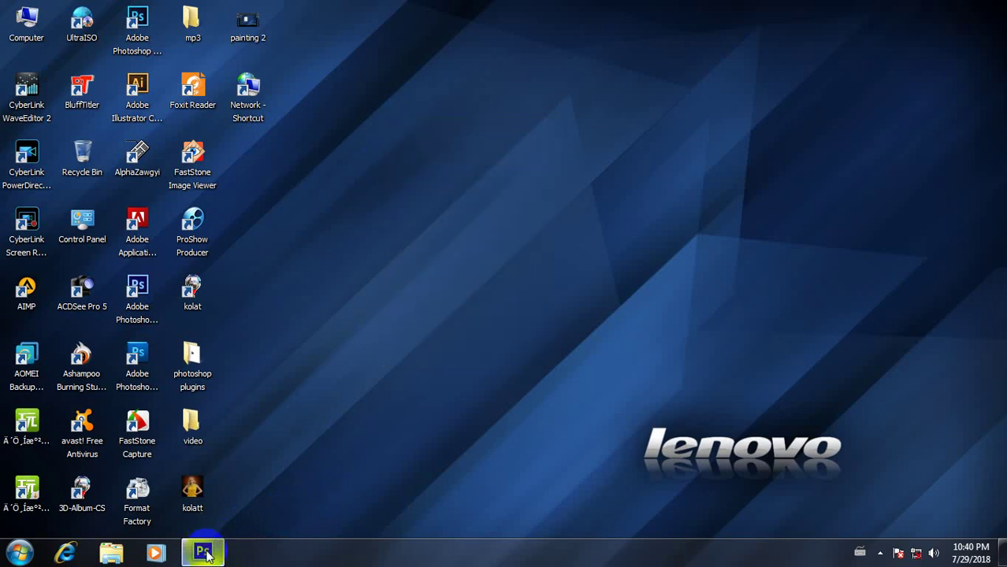
mouse_move(202, 553)
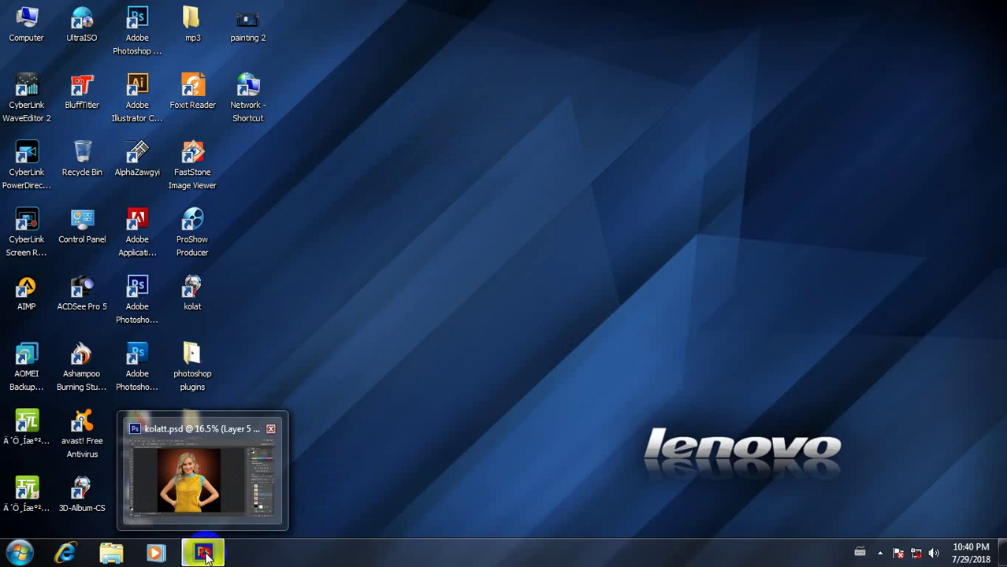
left_click(217, 496)
Step: Toggle Layer 5 copy 2's visibility off and on to compare the face
scroll(472, 241, "up", 1)
scroll(464, 252, "down", 2)
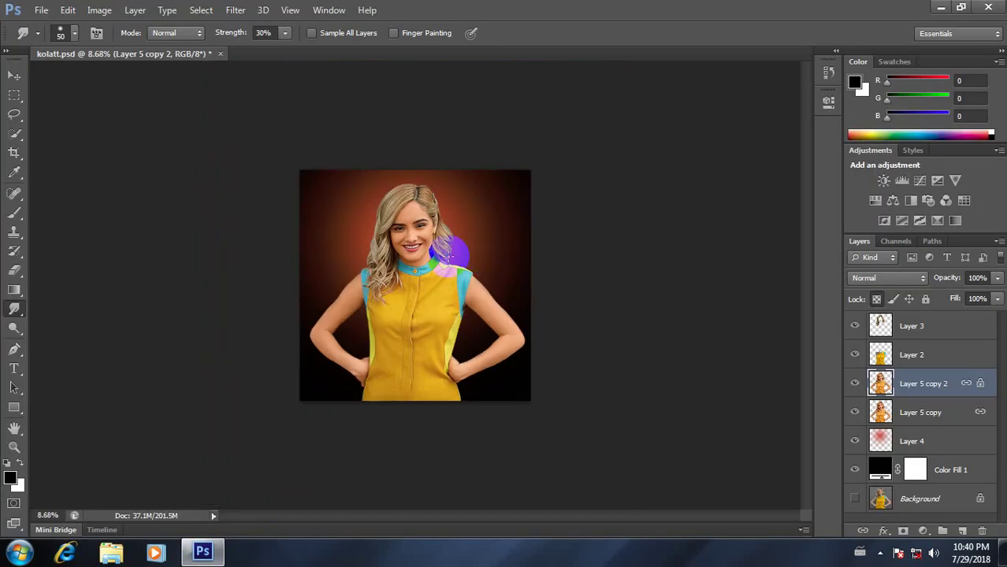
scroll(426, 237, "up", 3)
scroll(424, 237, "up", 1)
scroll(423, 237, "down", 1)
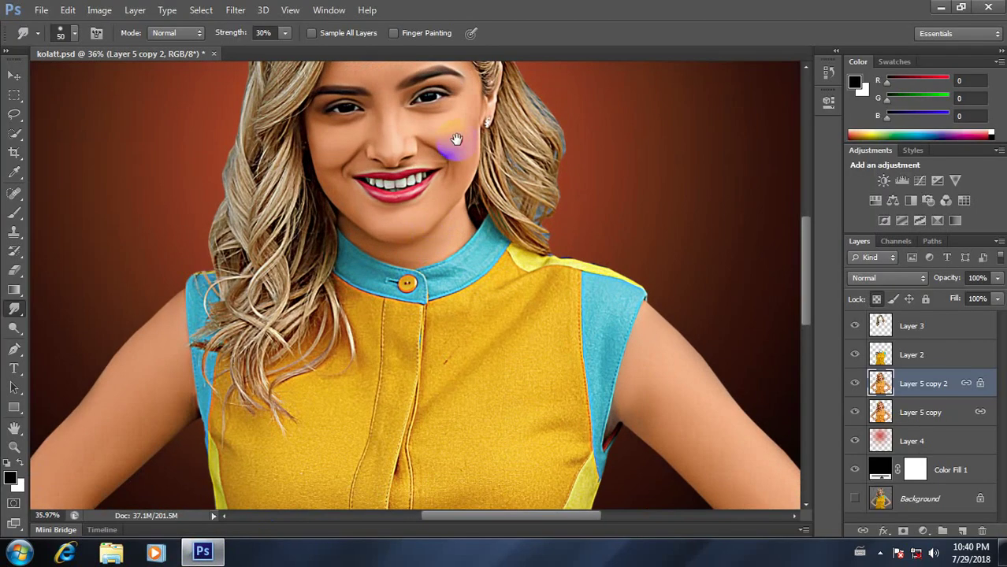
scroll(449, 268, "down", 1)
scroll(457, 255, "down", 2)
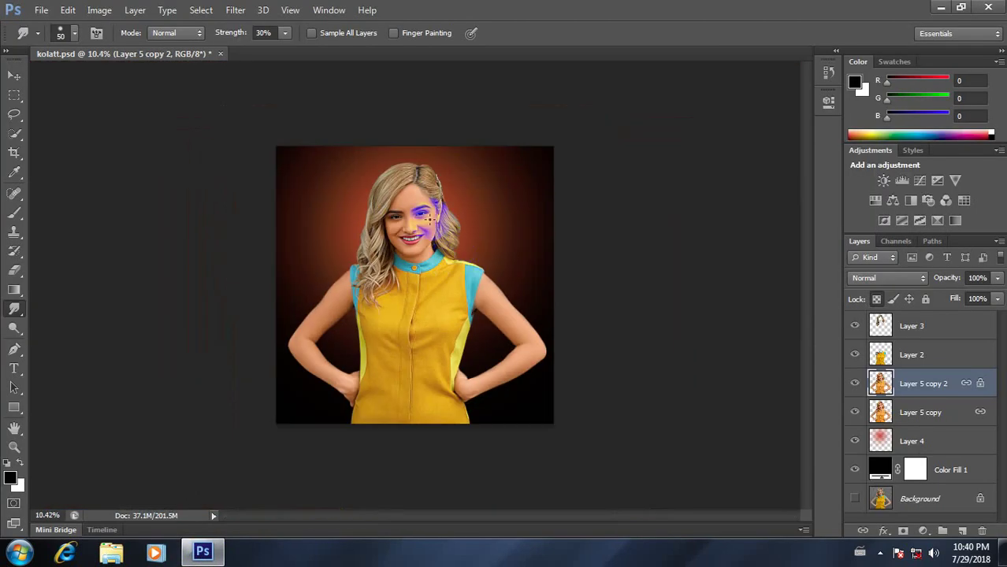
scroll(429, 219, "up", 1)
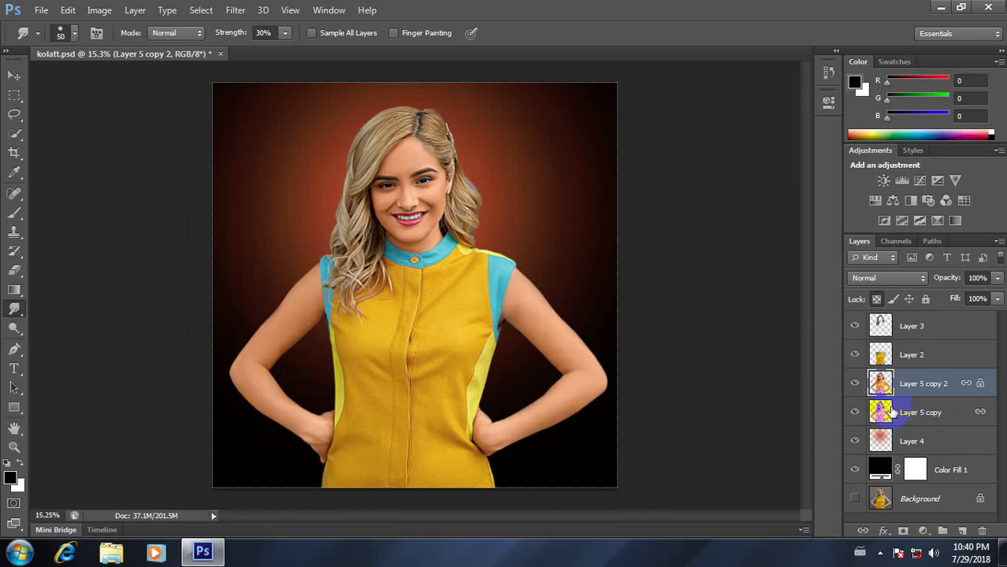
left_click(856, 385)
left_click(855, 385)
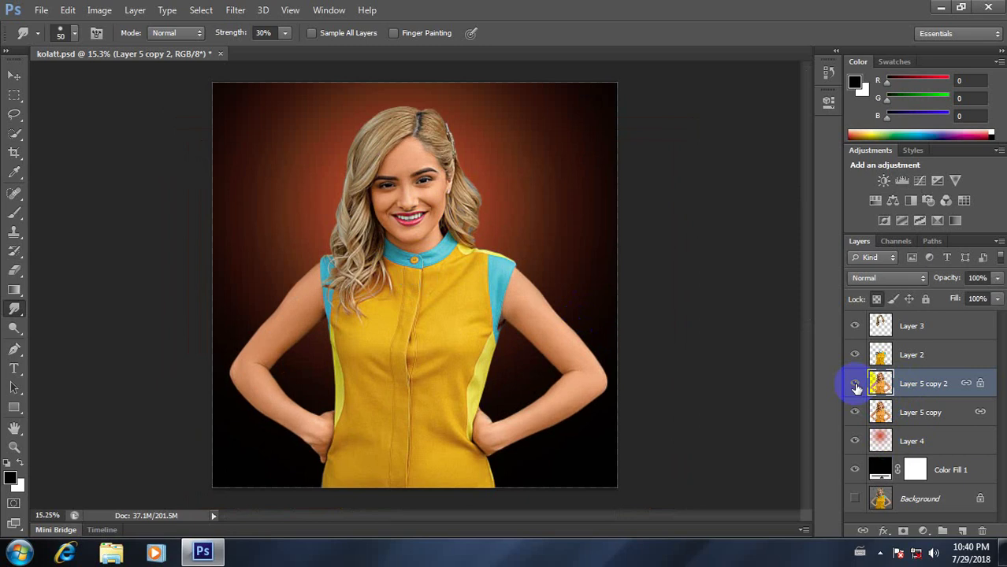
left_click(855, 385)
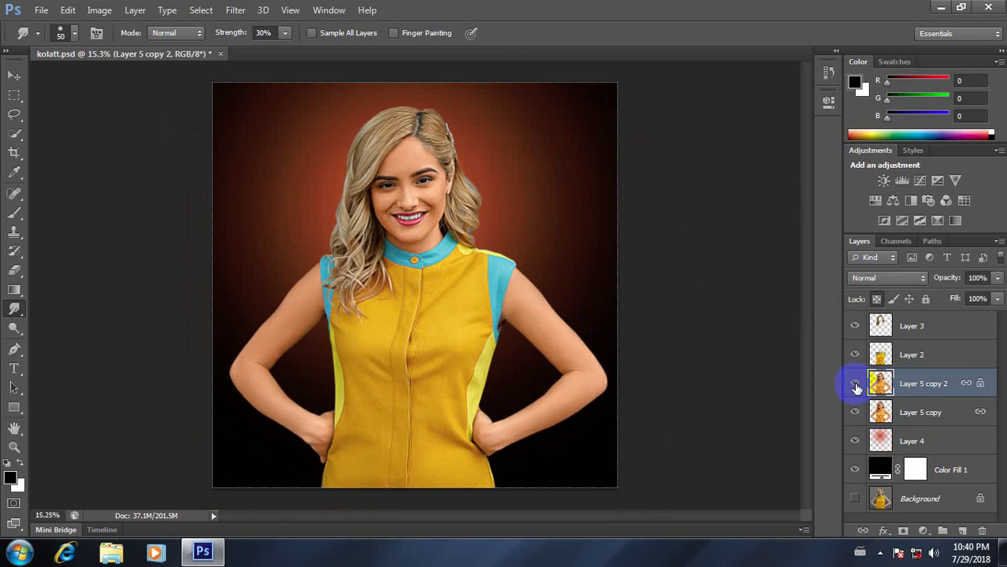
Step: Select Layer 5 copy, recheck Layer 5 copy 2's visibility, then reselect Layer 5 copy
left_click(930, 415)
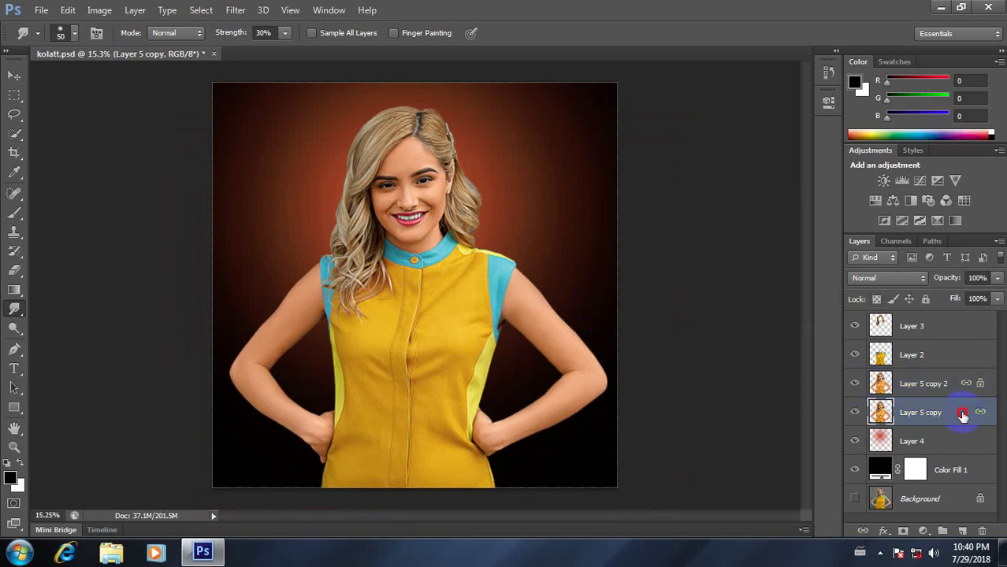
double_click(951, 412)
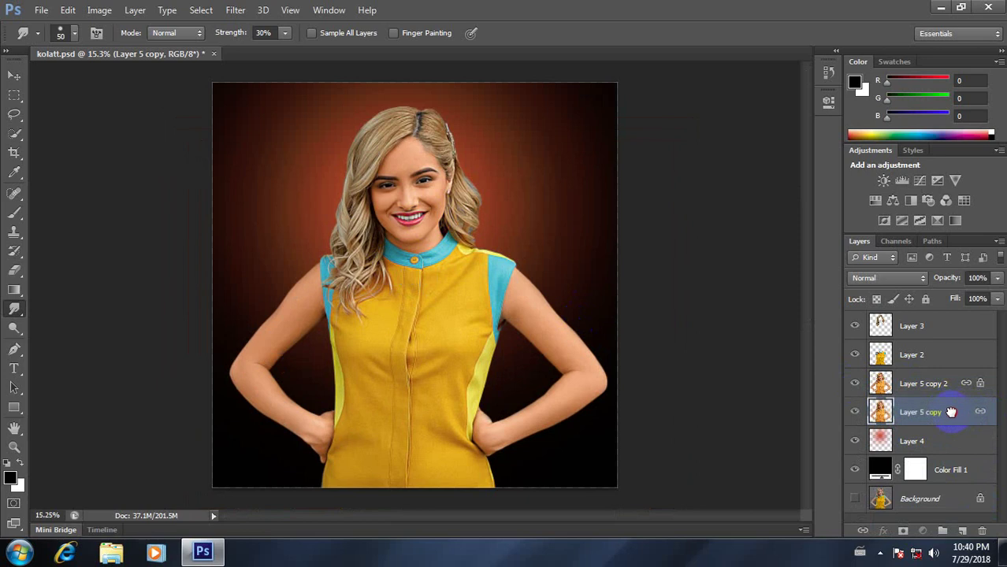
left_click(856, 386)
left_click(854, 386)
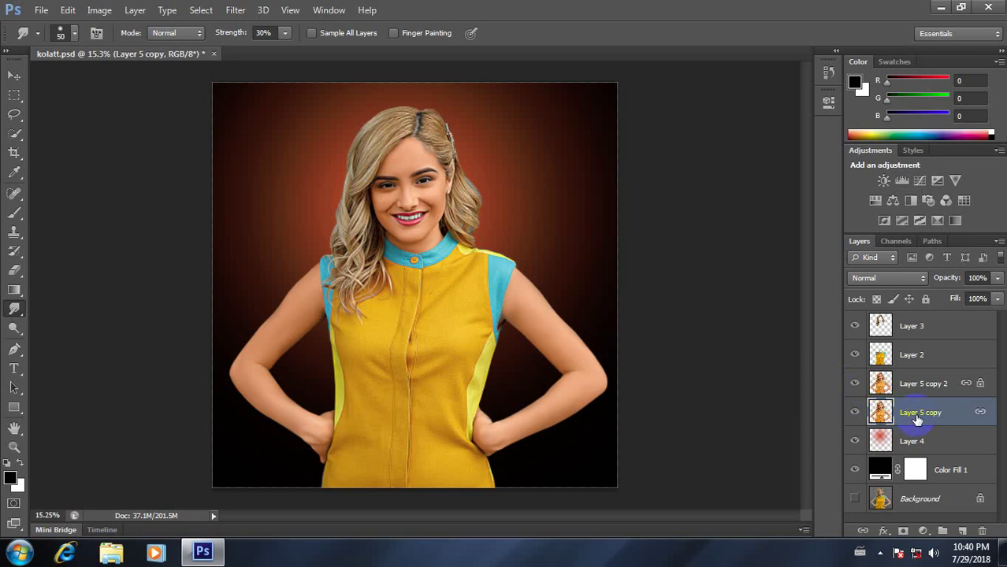
left_click(933, 386)
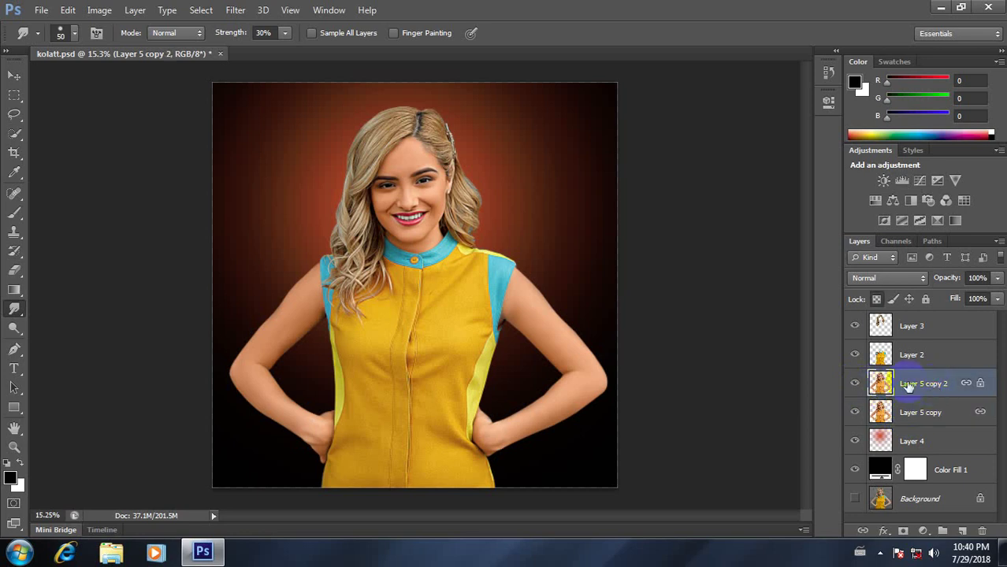
left_click(933, 413)
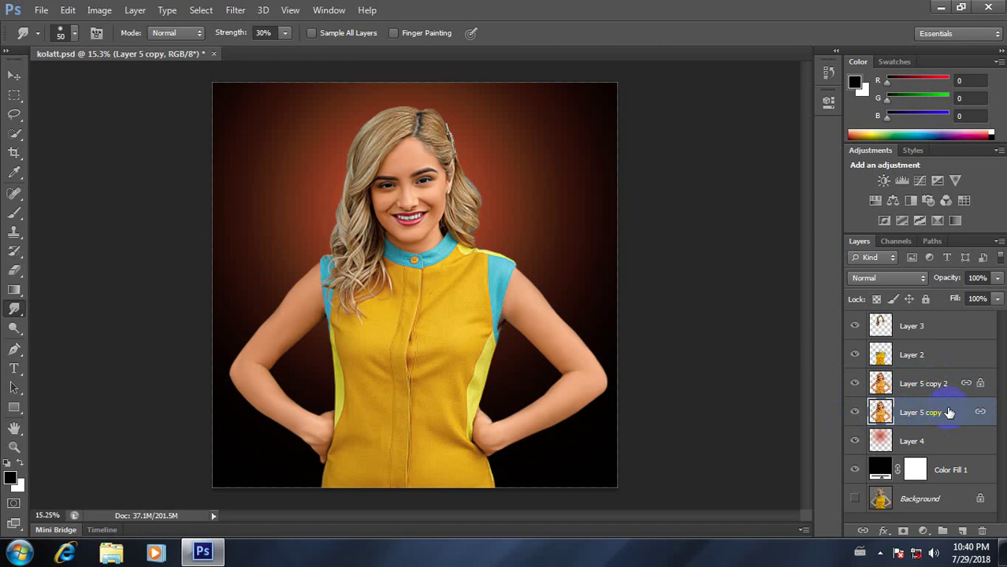
Step: Delete the Layer 5 copy layer and toggle Layer 5 copy 2 to compare the face
left_click_drag(949, 413, 982, 531)
left_click(898, 385)
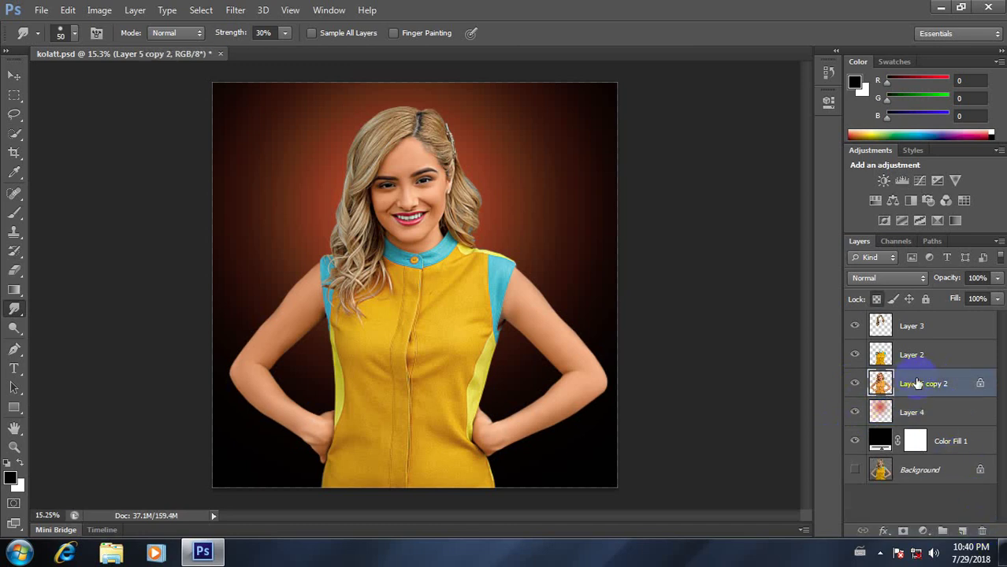
left_click(855, 383)
left_click(856, 384)
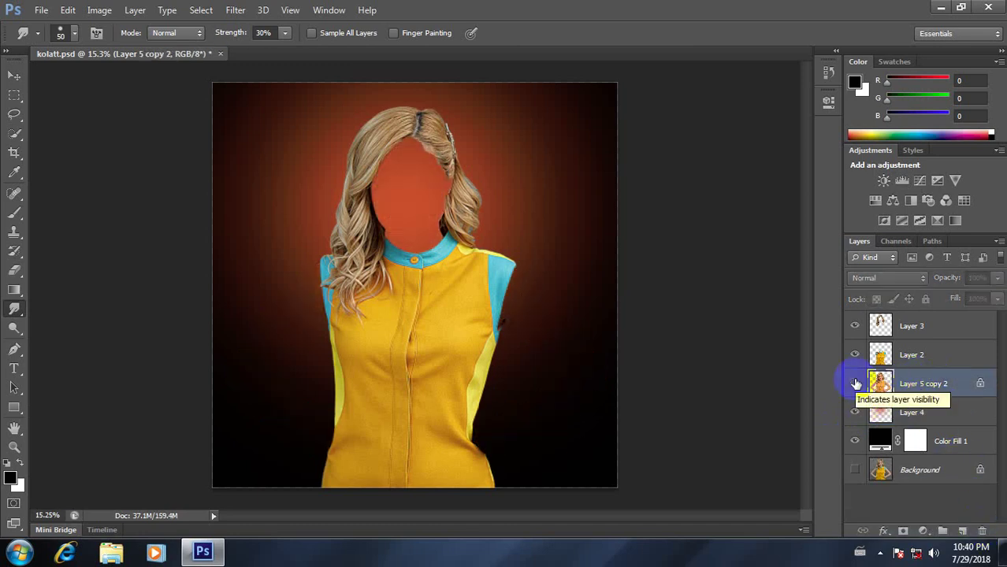
left_click(855, 383)
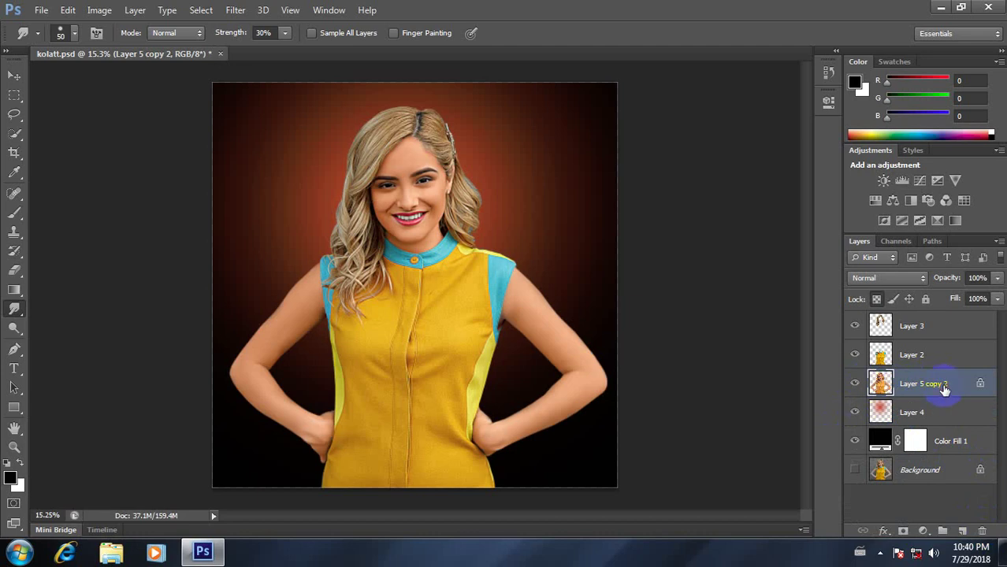
Step: Zoom in and out around the portrait's face to inspect the smoothed skin
scroll(413, 215, "down", 2)
scroll(413, 215, "up", 5)
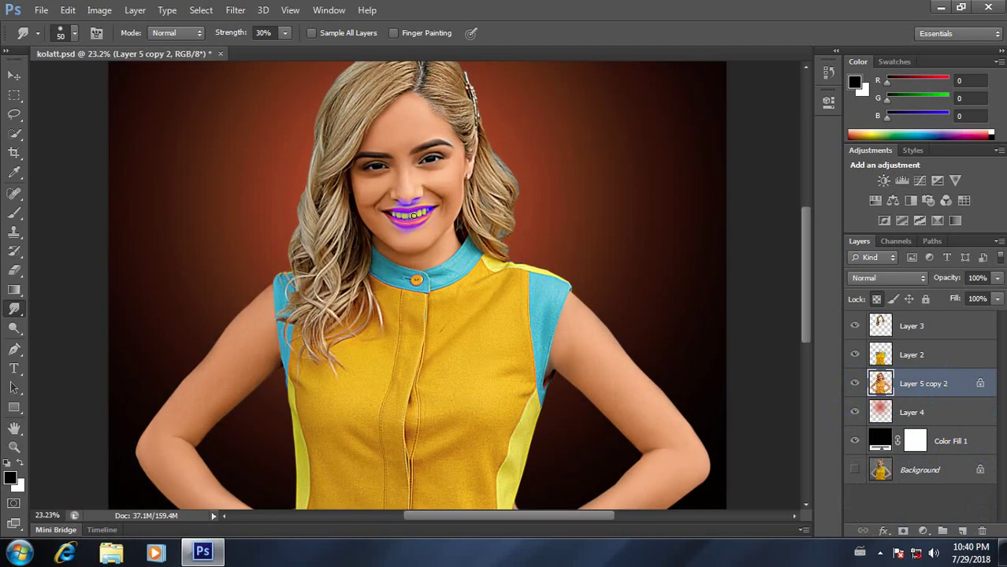
scroll(413, 215, "up", 1)
scroll(413, 215, "down", 3)
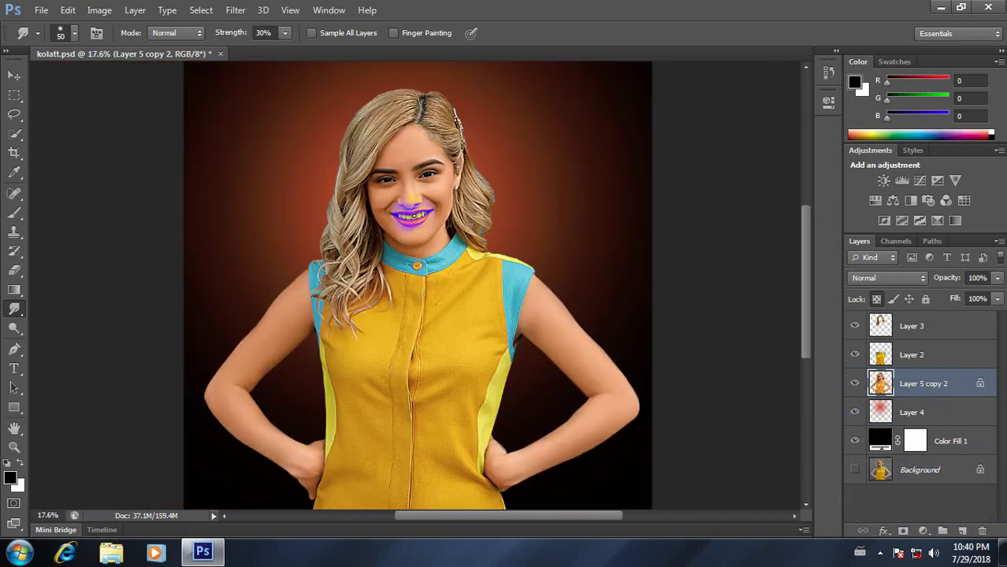
scroll(413, 215, "up", 2)
scroll(414, 215, "down", 1)
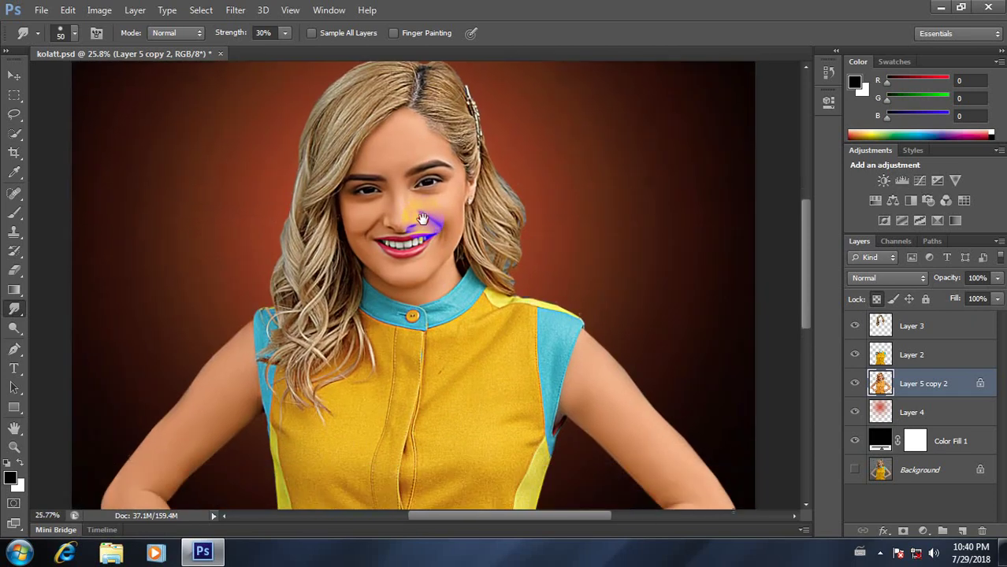
scroll(418, 212, "up", 1)
scroll(421, 211, "down", 1)
scroll(421, 211, "down", 2)
scroll(419, 208, "up", 2)
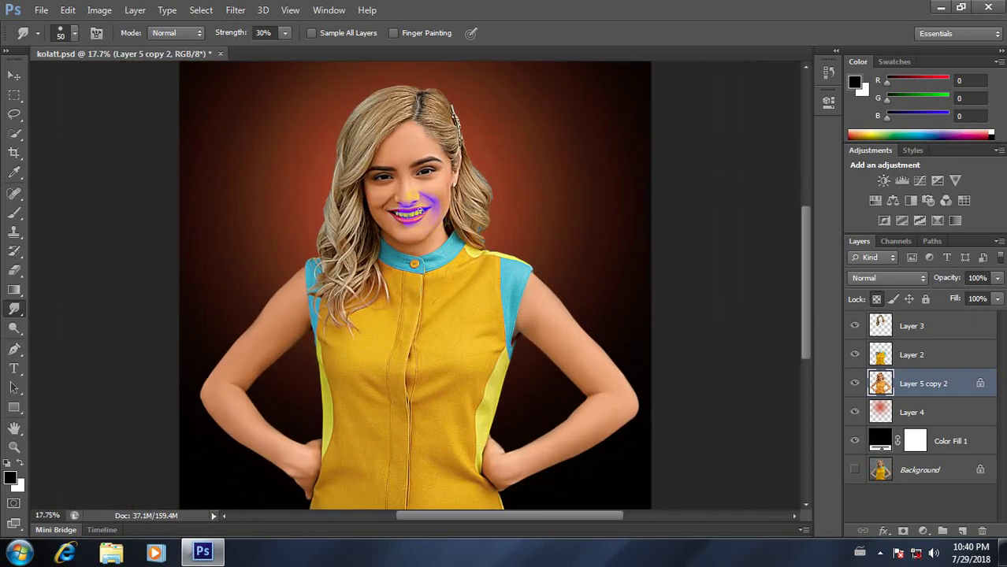
scroll(418, 205, "up", 1)
scroll(418, 205, "down", 2)
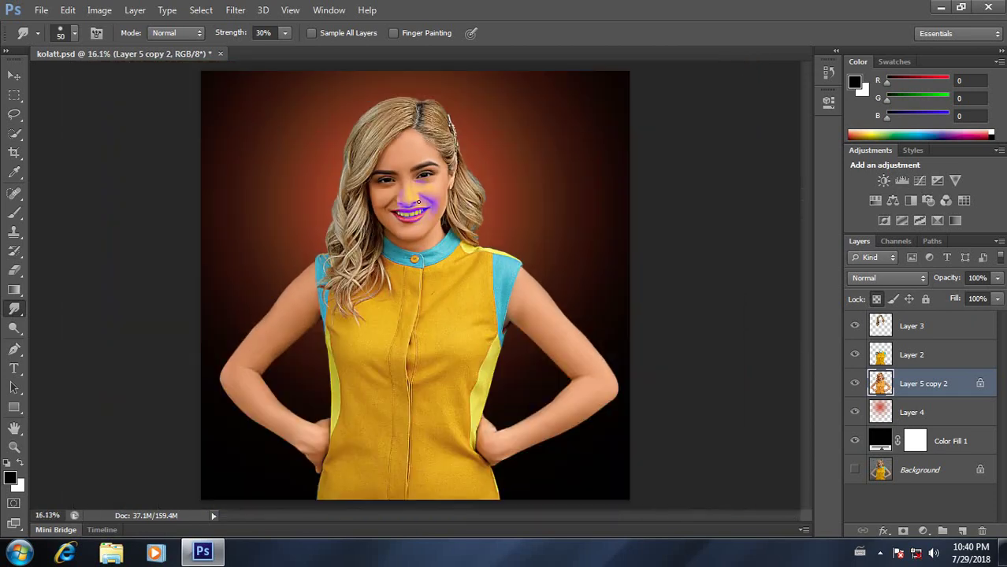
scroll(419, 203, "down", 1)
scroll(407, 169, "up", 2)
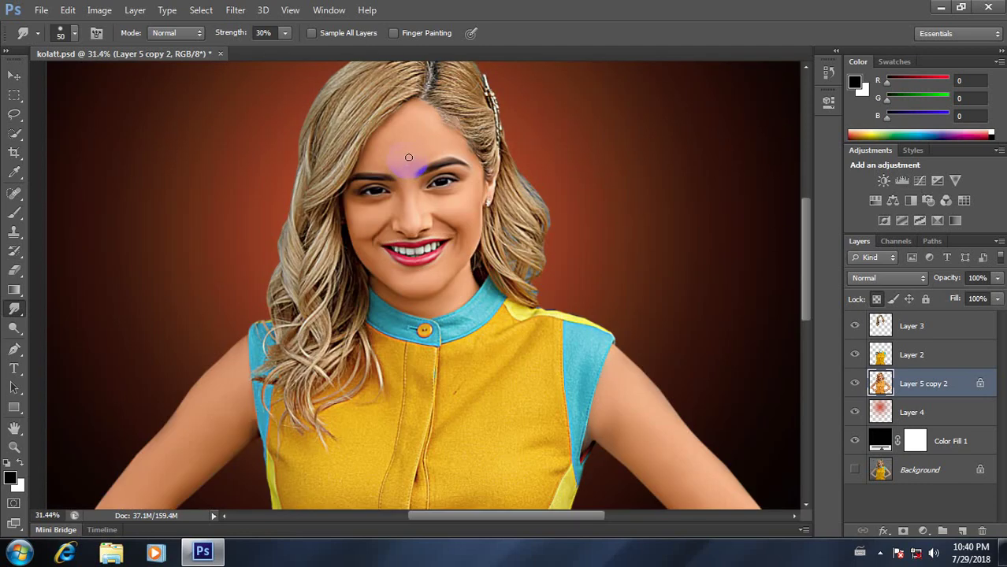
scroll(404, 154, "up", 1)
scroll(401, 143, "down", 1)
scroll(433, 257, "down", 1)
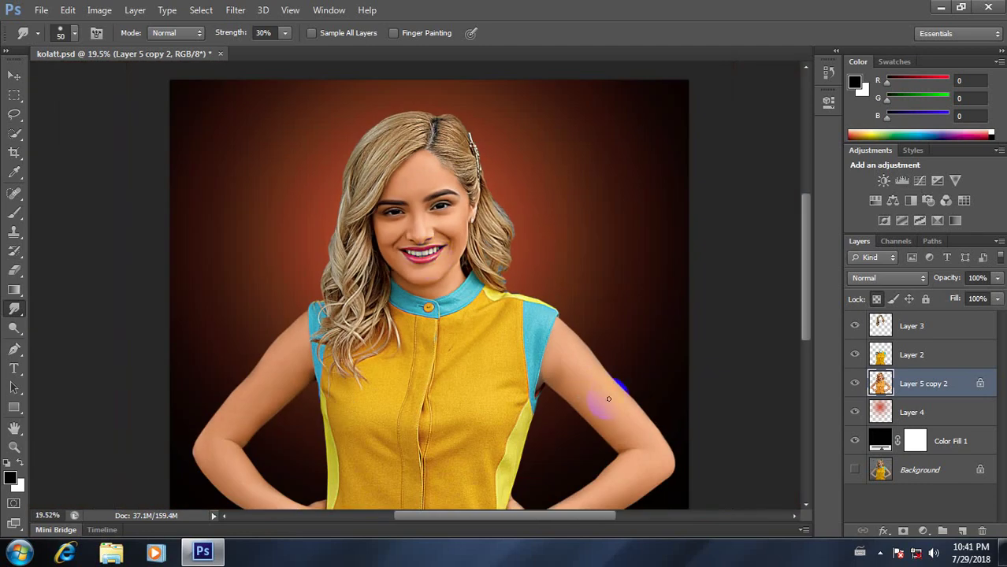
scroll(401, 304, "down", 1)
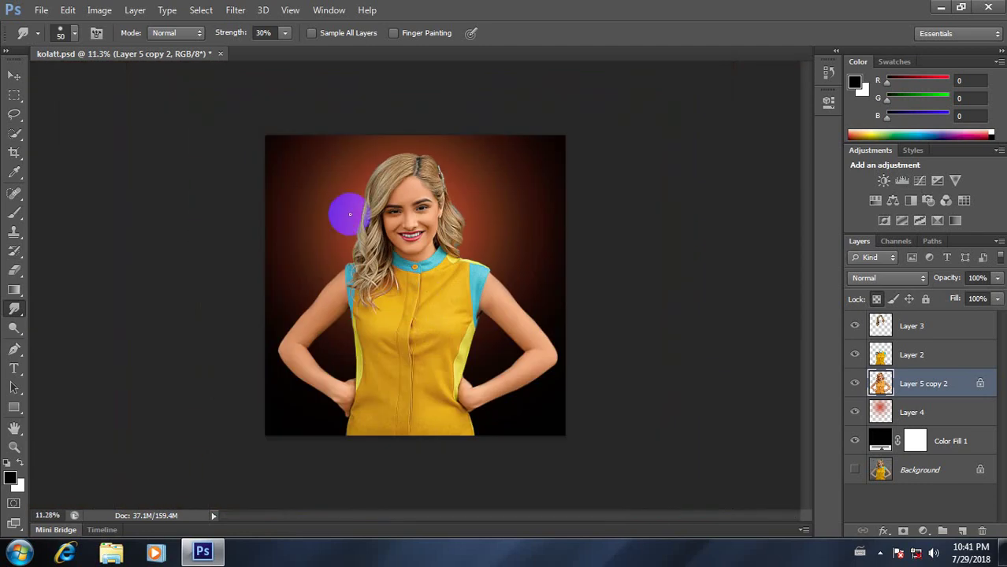
scroll(370, 214, "up", 1)
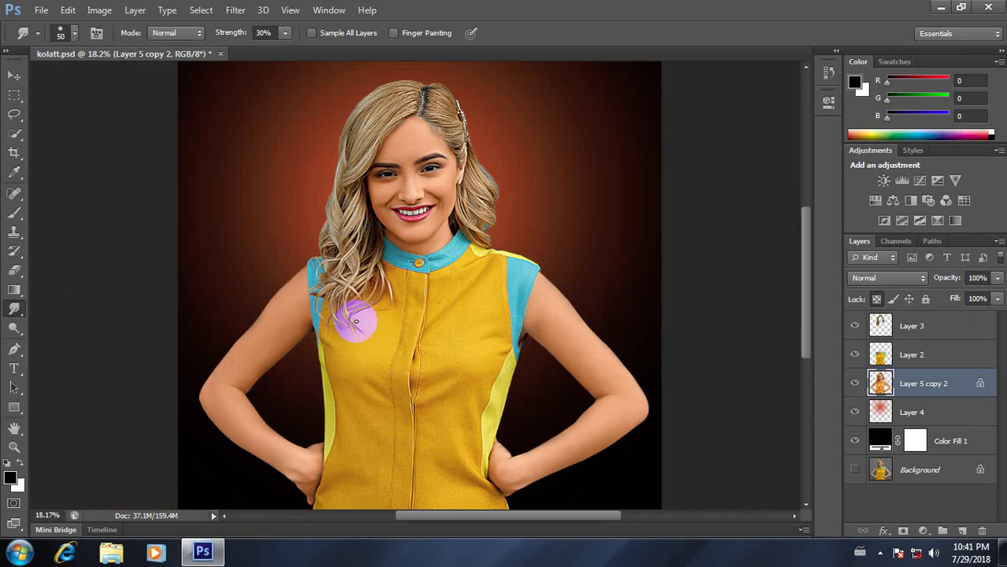
scroll(356, 339, "down", 1)
scroll(417, 283, "up", 1)
scroll(422, 239, "up", 2)
scroll(421, 239, "up", 1)
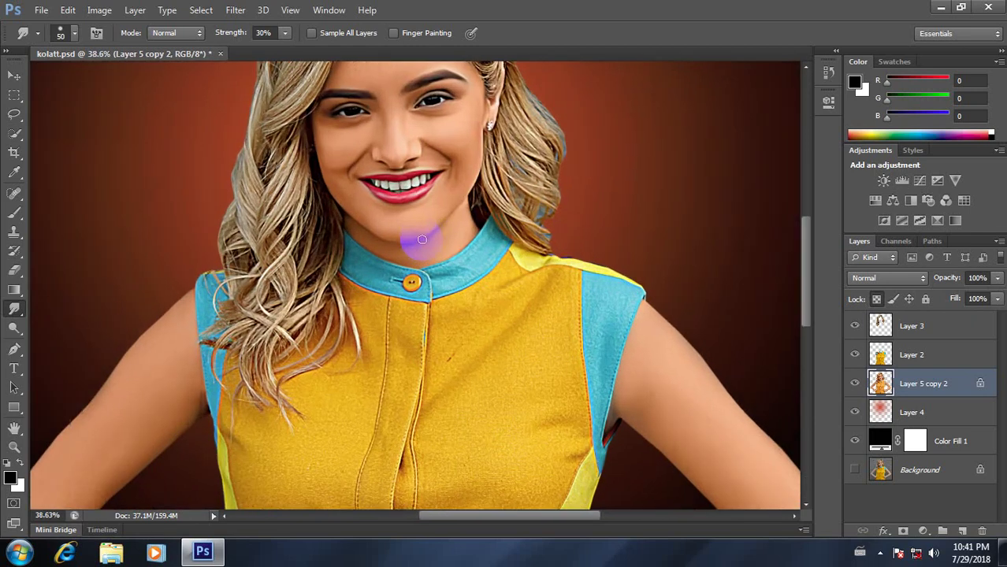
scroll(421, 239, "up", 1)
scroll(423, 234, "up", 2)
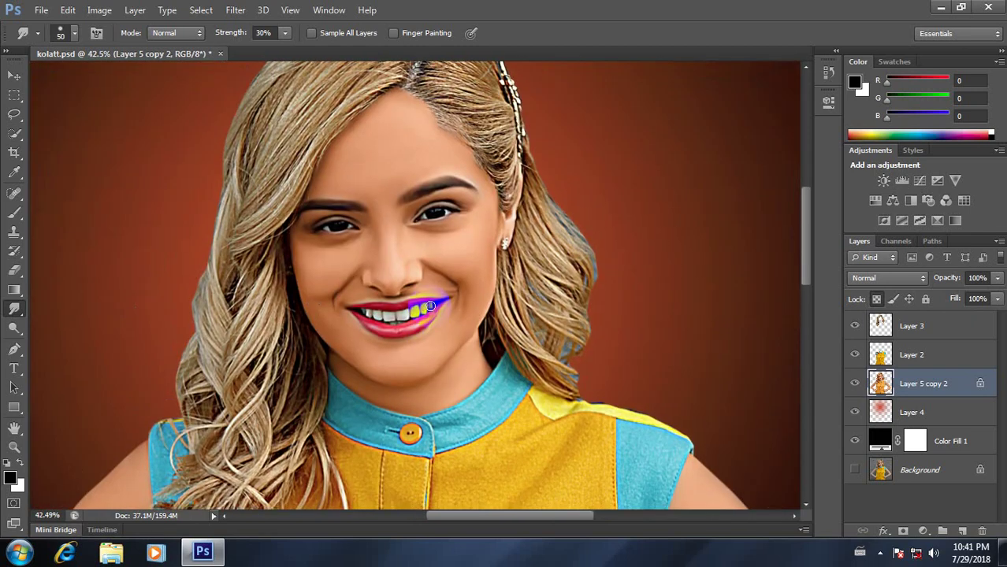
scroll(402, 197, "down", 1)
scroll(430, 303, "down", 1)
scroll(429, 303, "down", 1)
scroll(417, 225, "up", 4)
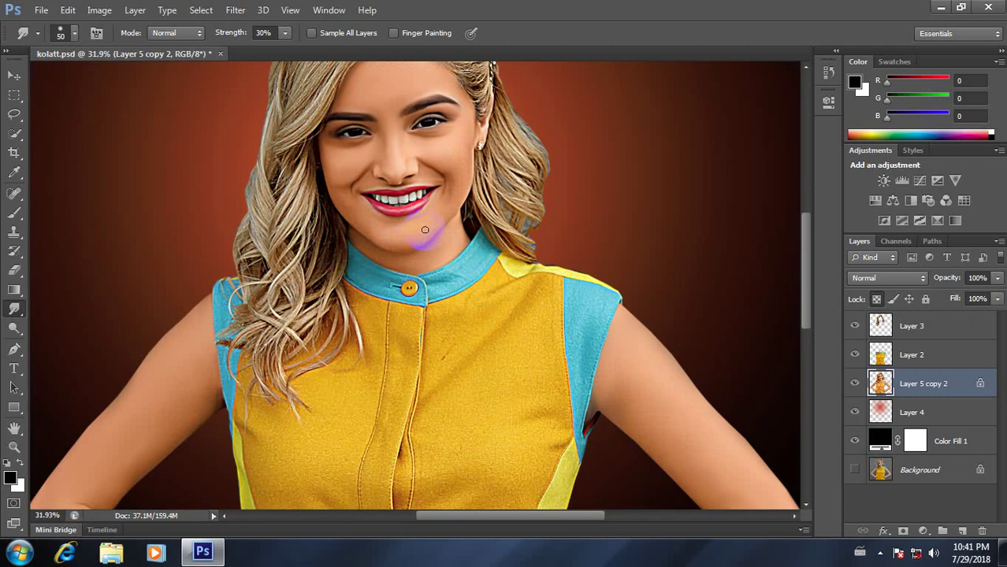
scroll(423, 227, "down", 2)
scroll(424, 229, "down", 1)
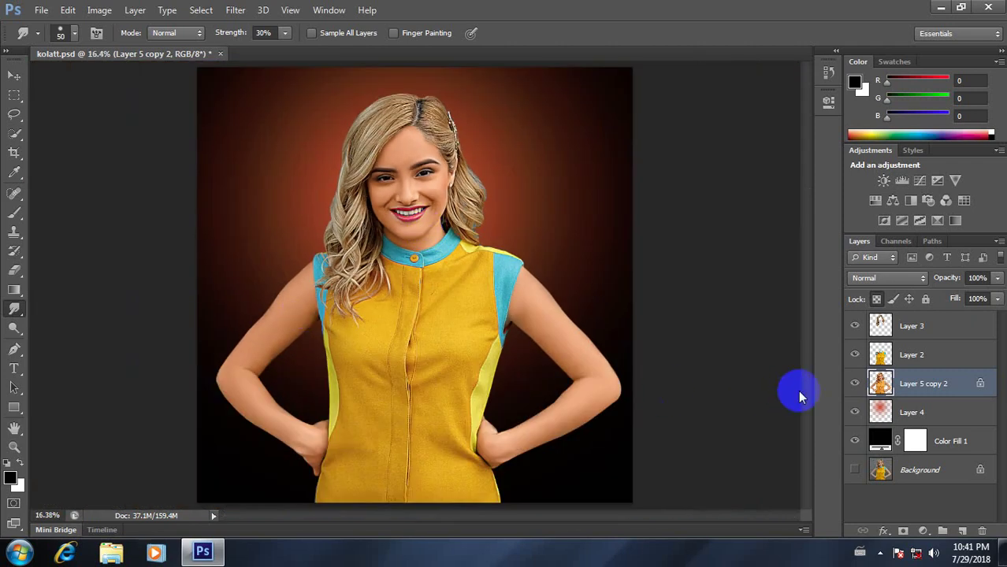
scroll(436, 207, "down", 1)
scroll(429, 209, "up", 1)
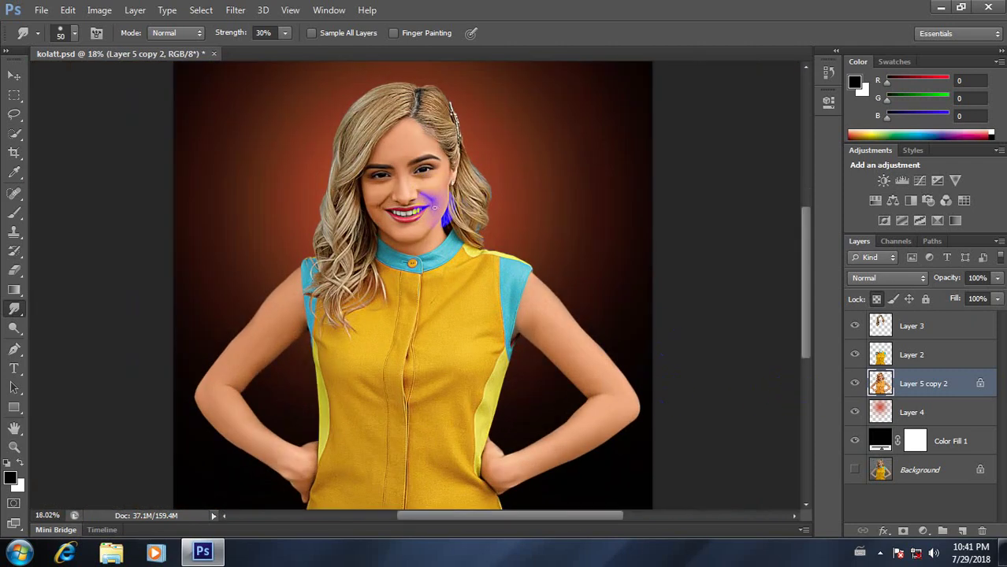
scroll(417, 210, "up", 2)
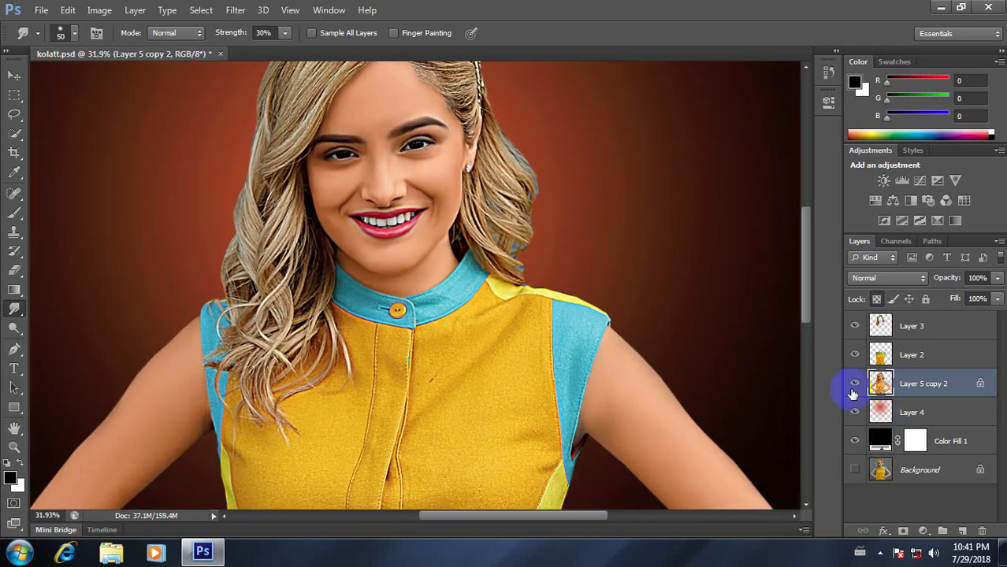
Step: Add a new empty Layer 5 above Layer 5 copy 2, opening and cancelling the Fill dialog
left_click(854, 384)
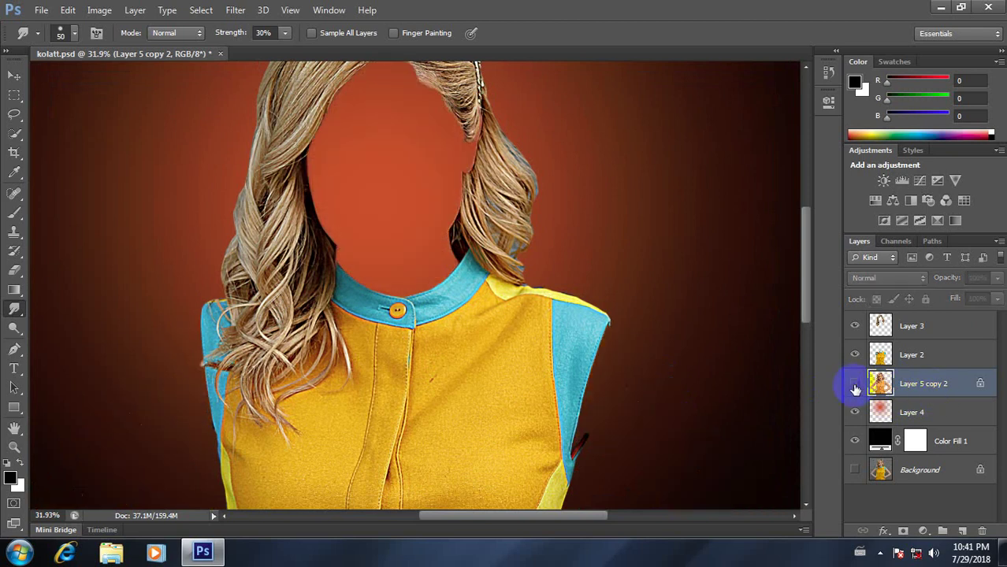
left_click(961, 533)
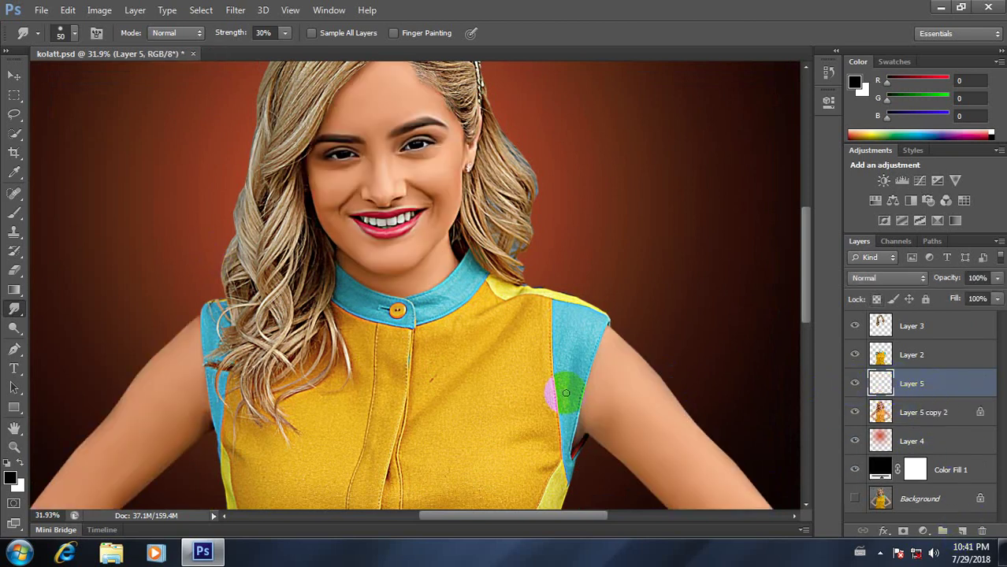
left_click(553, 392)
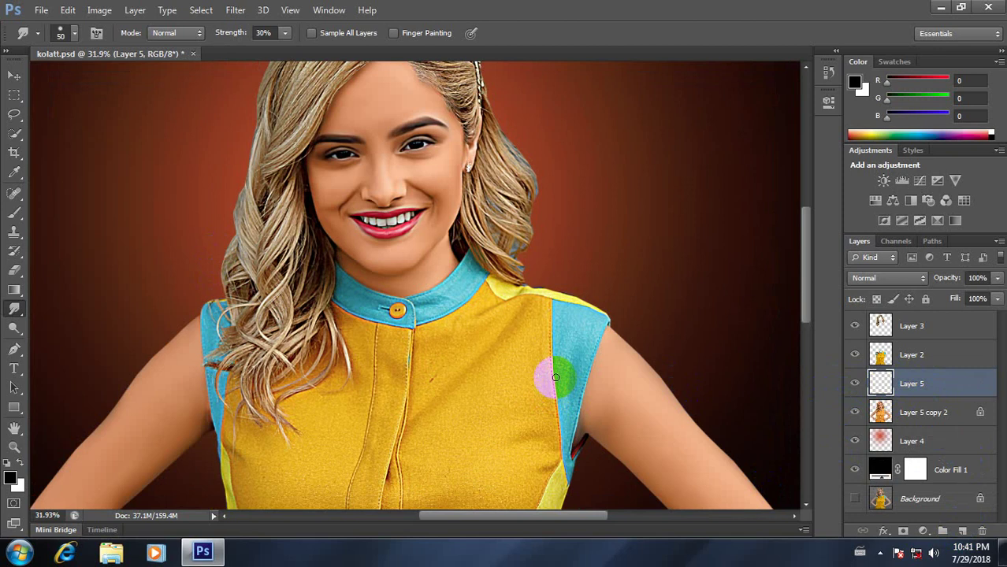
key("i")
key("shift+F5")
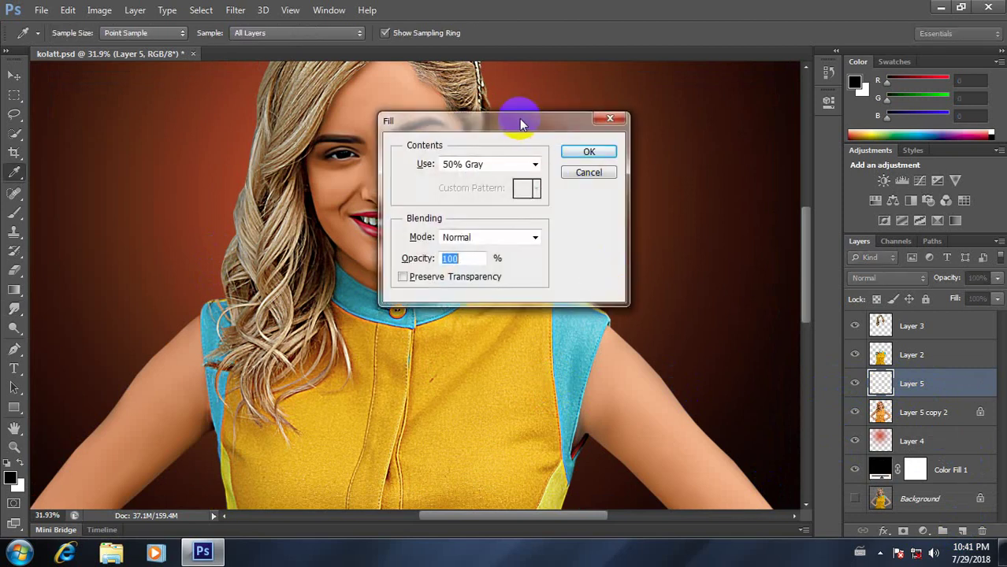
left_click_drag(519, 118, 636, 106)
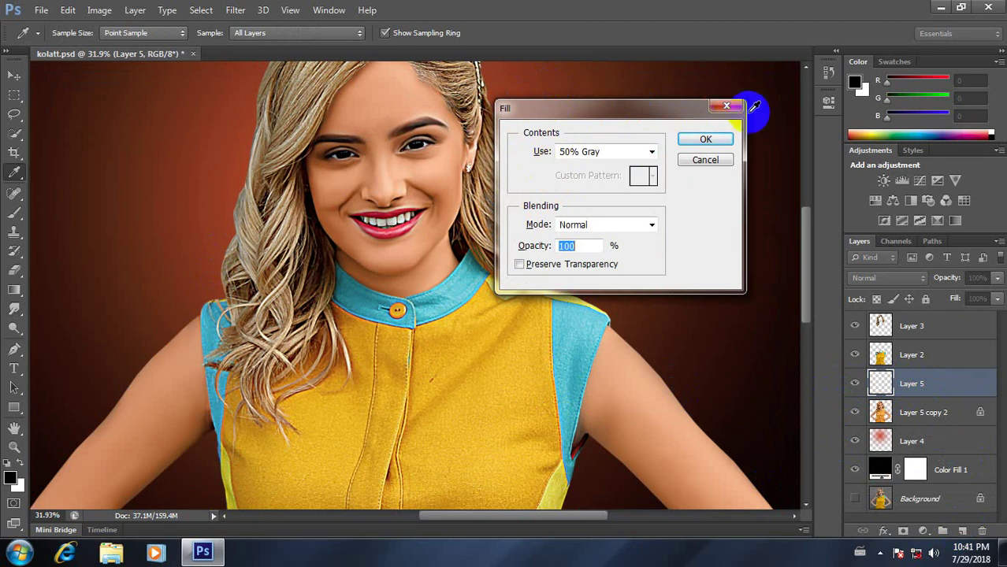
left_click(726, 105)
key("r")
left_click(68, 9)
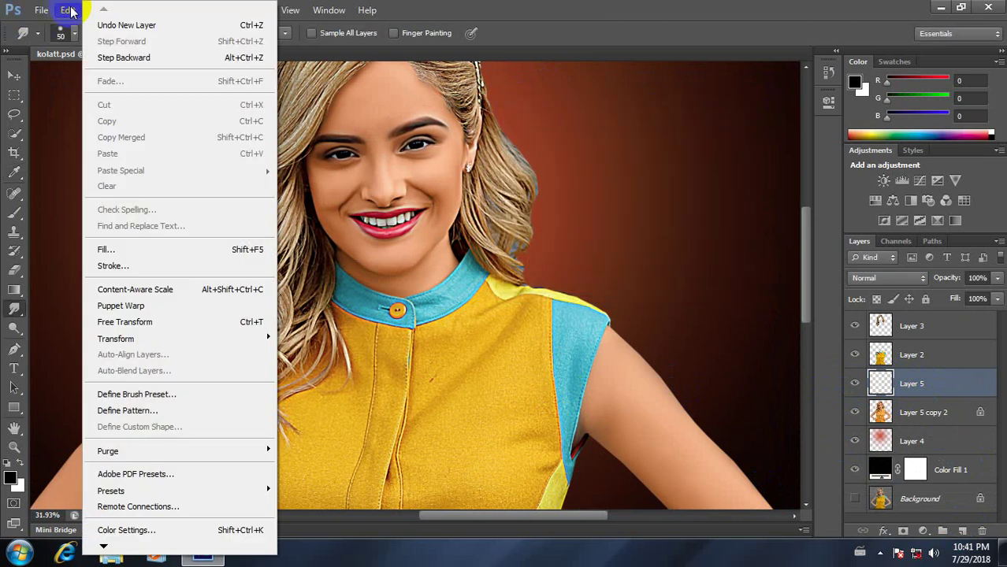
left_click(113, 252)
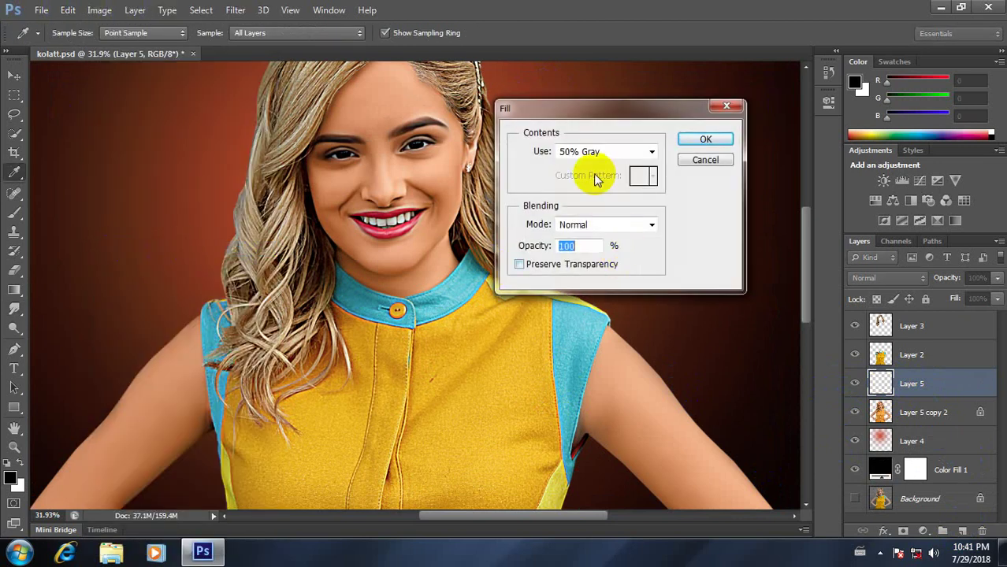
left_click(723, 105)
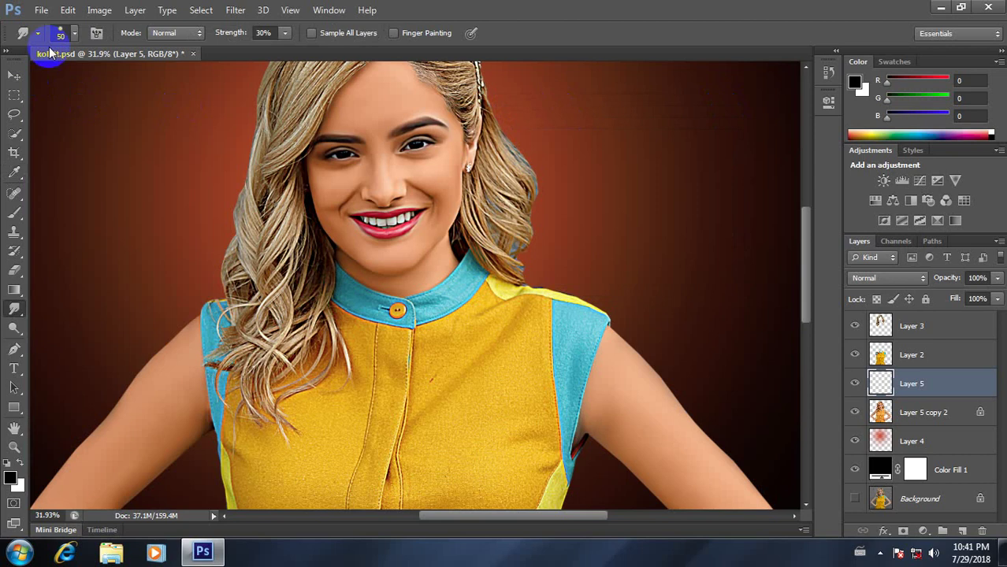
Step: Fill Layer 5 with 50% Gray using Edit > Fill
left_click(68, 9)
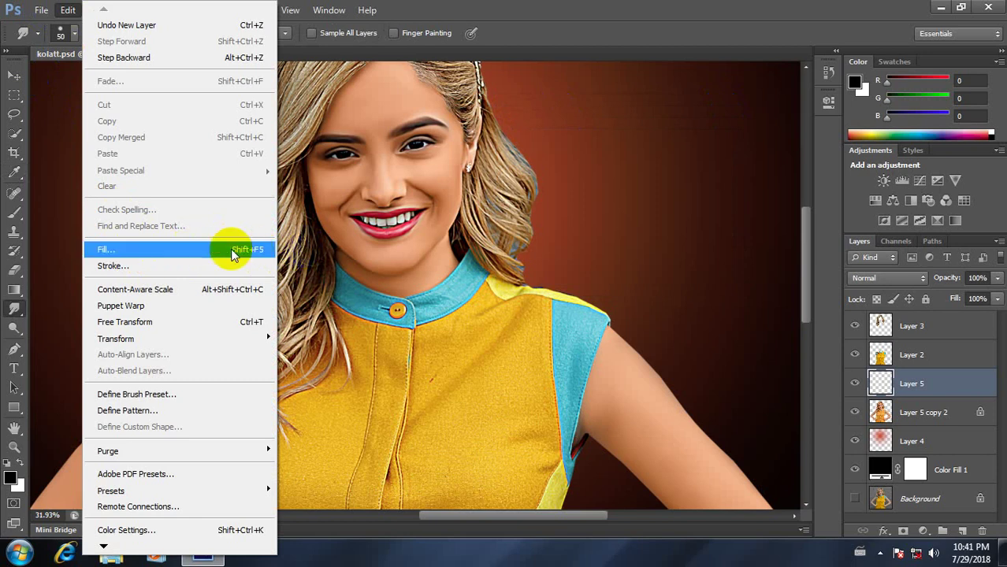
left_click(68, 10)
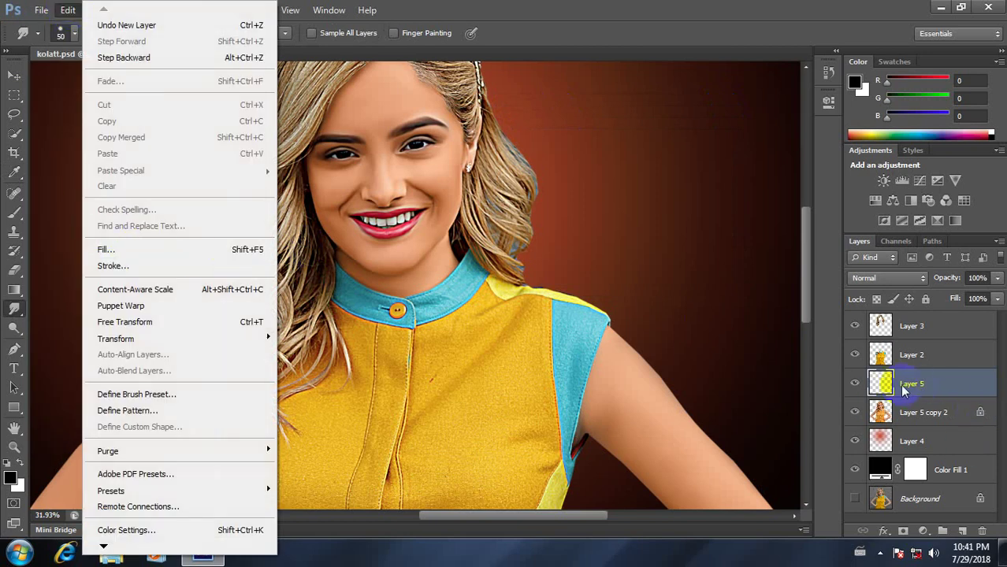
left_click(247, 247)
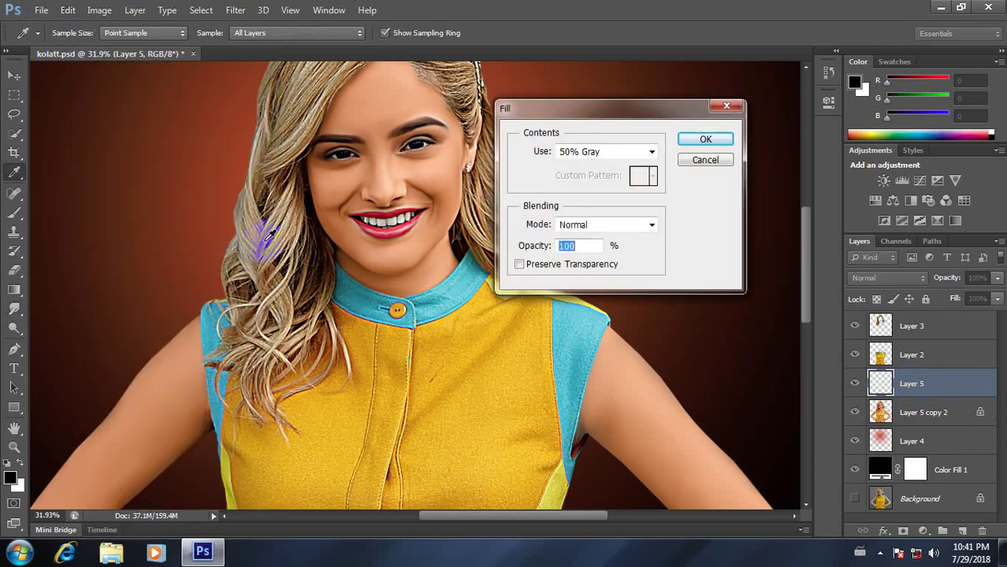
left_click(645, 153)
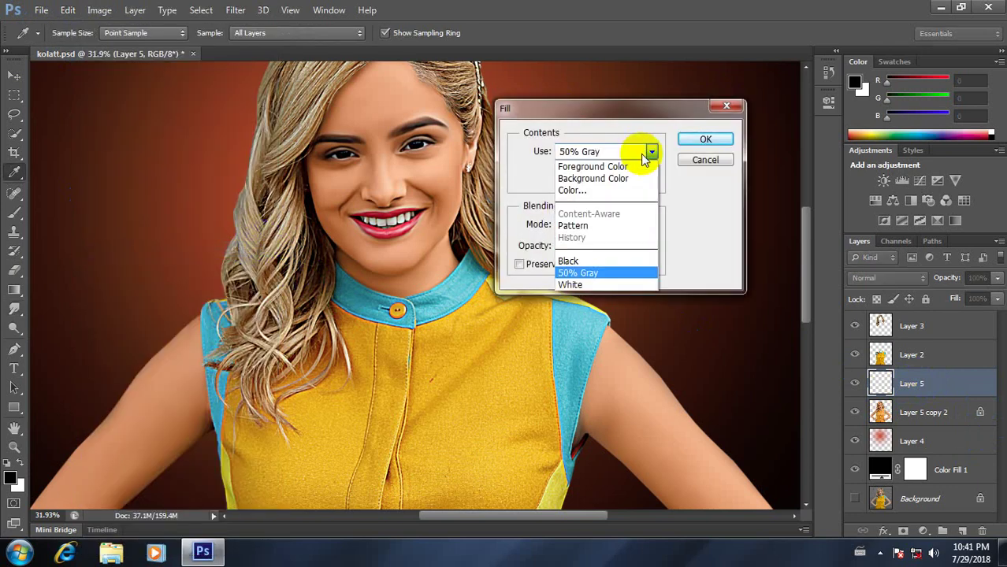
left_click(608, 272)
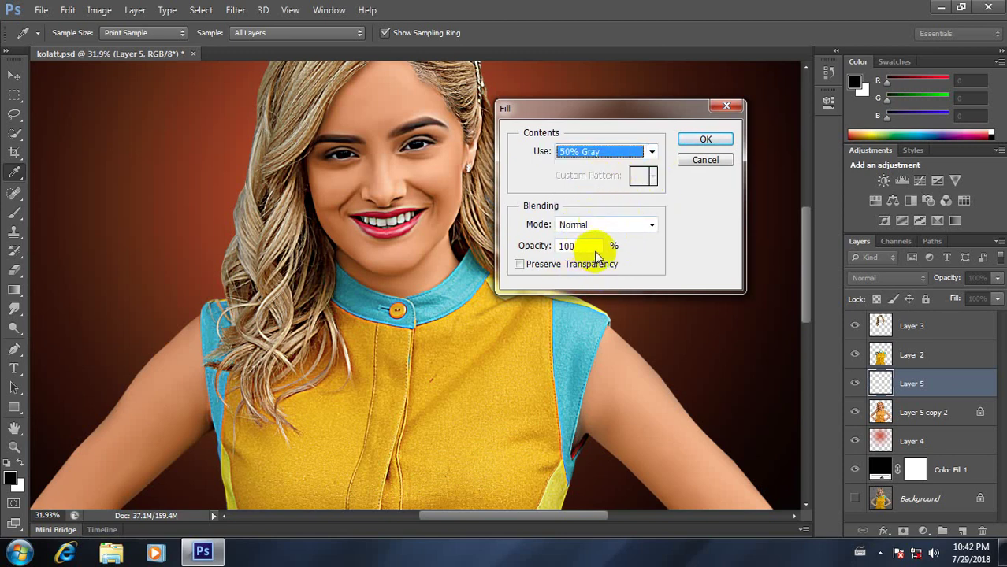
left_click(711, 139)
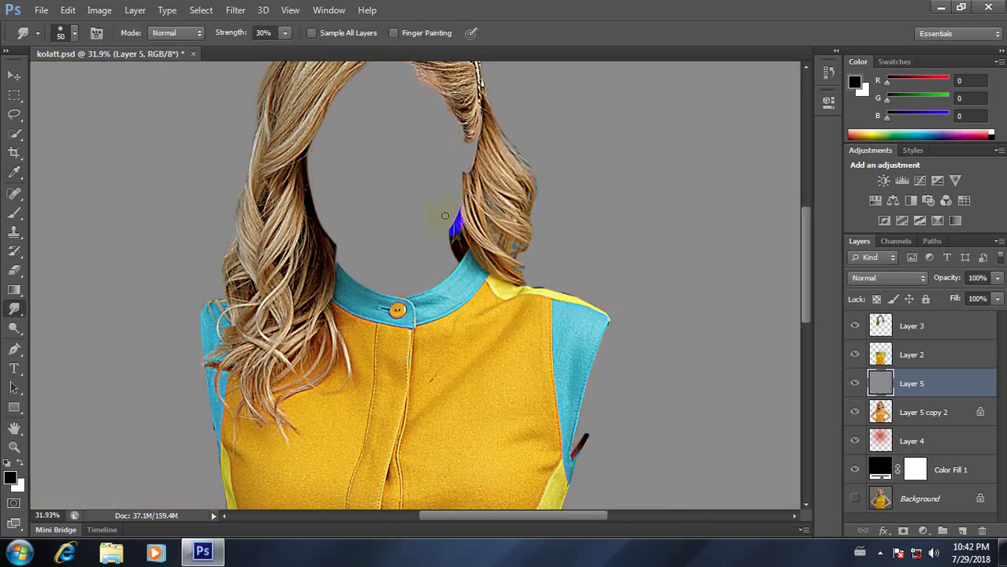
Step: Zoom out to view the whole image, check Layer 5 copy 2, and reselect Layer 5
scroll(444, 215, "down", 5)
left_click(419, 296)
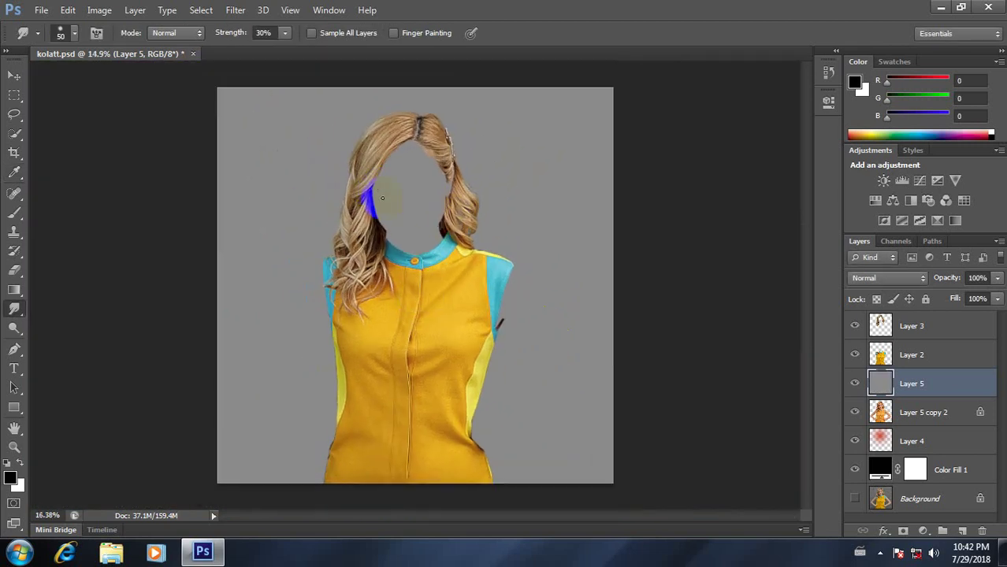
scroll(382, 198, "up", 1)
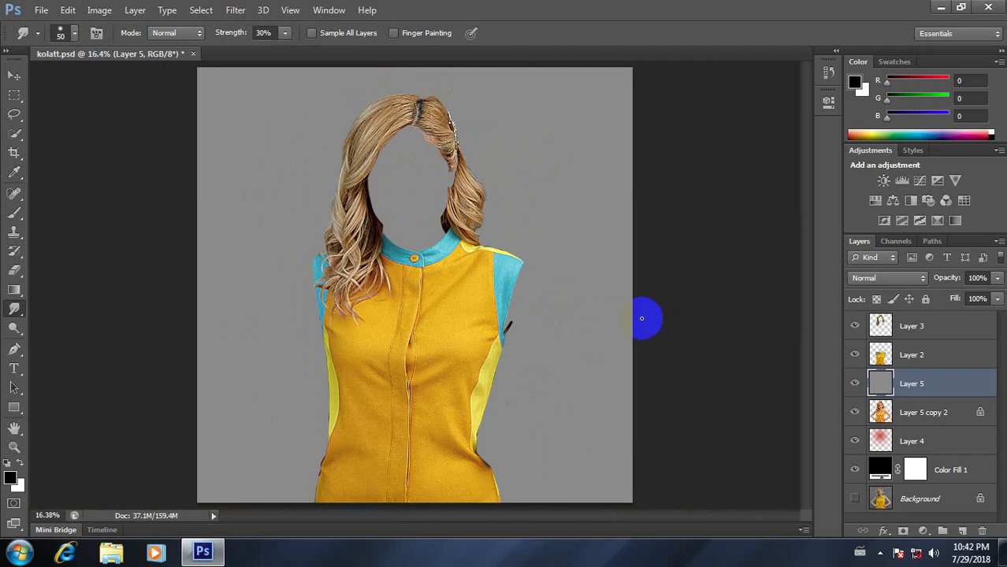
scroll(445, 250, "up", 2)
scroll(445, 250, "down", 1)
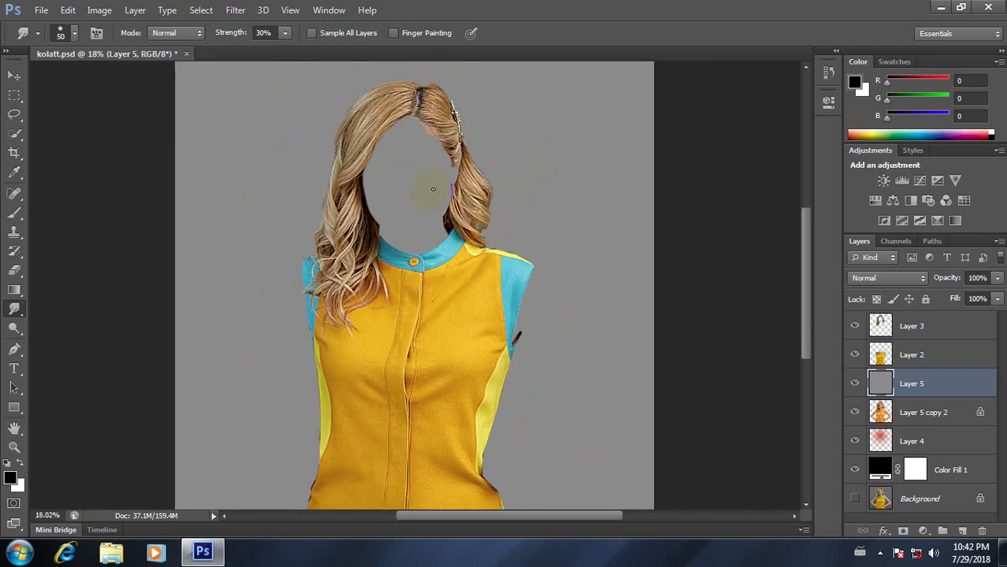
left_click(459, 347)
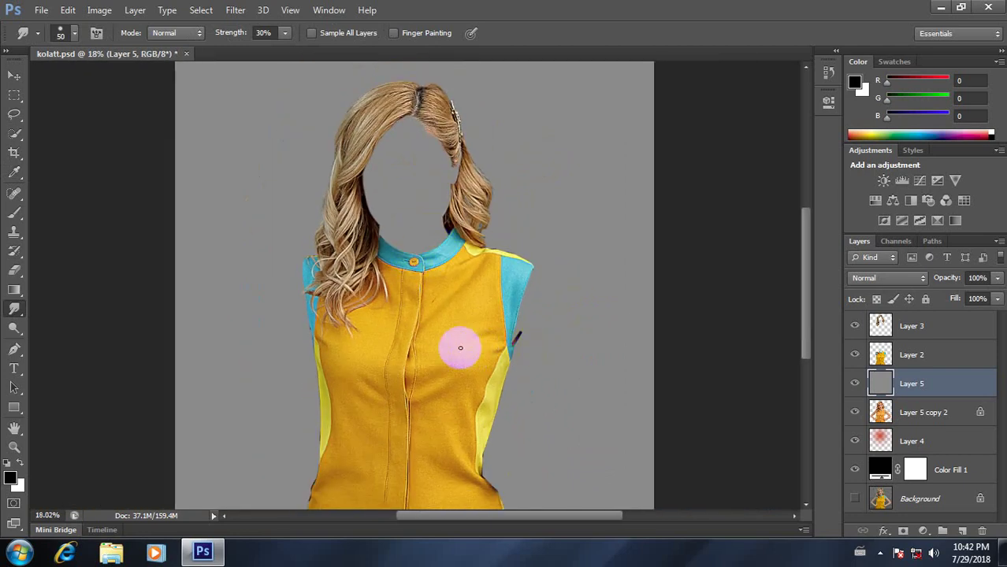
left_click(882, 413, "ctrl")
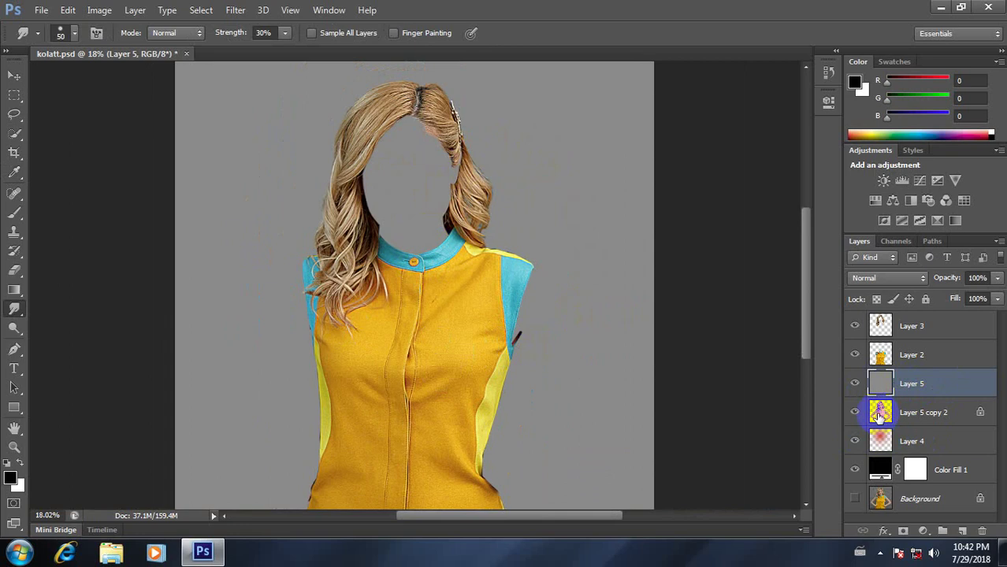
left_click(901, 418)
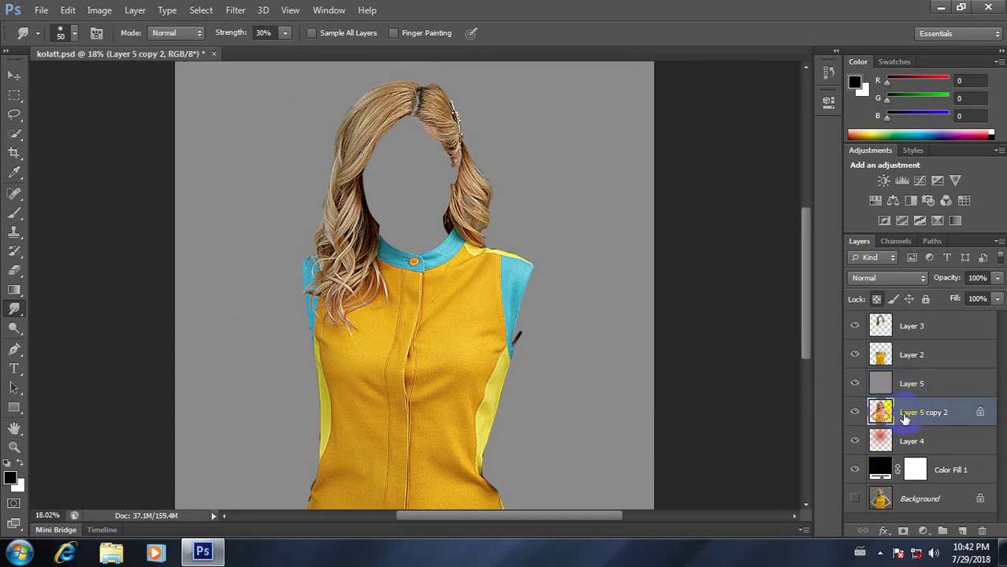
left_click(914, 386)
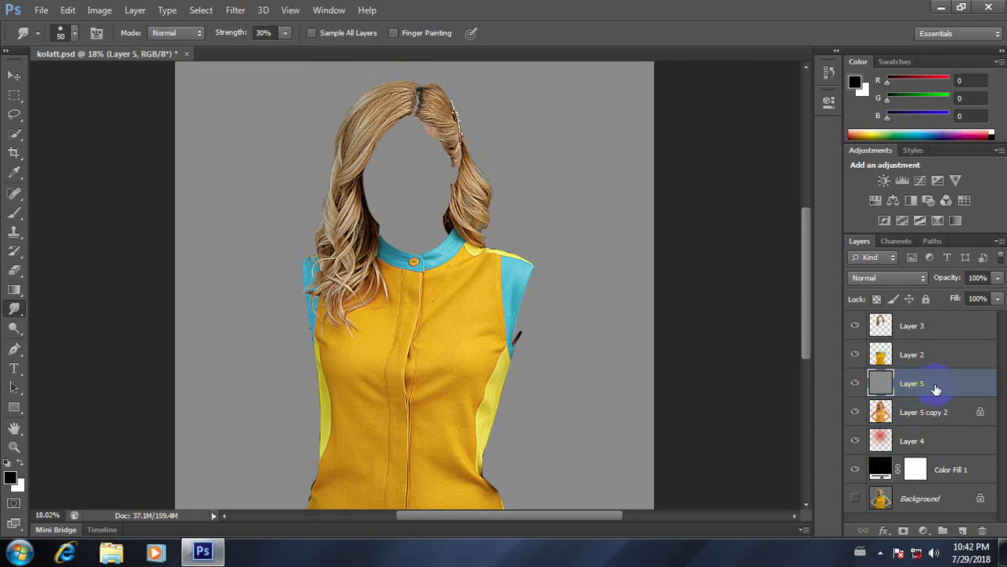
Step: Make gray Layer 5 a clipping mask on the skin layer and set its blend mode to Soft Light
right_click(934, 386)
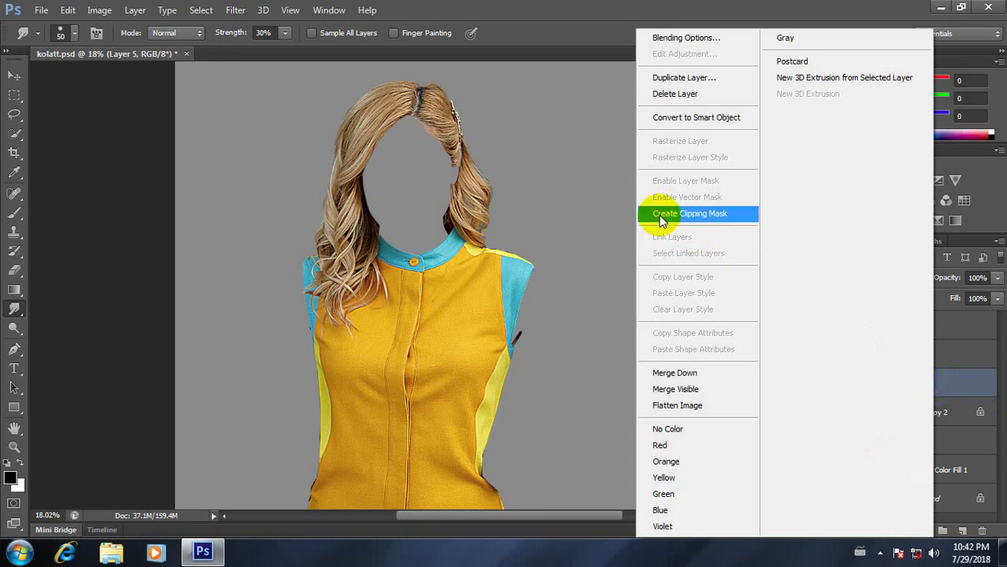
left_click(703, 216)
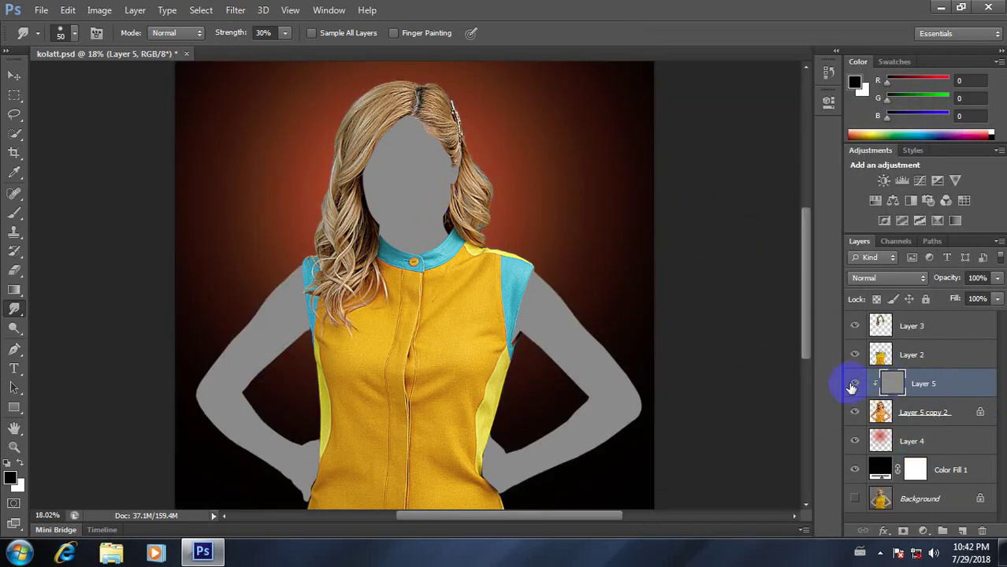
left_click(853, 386)
left_click(853, 385)
left_click(853, 385)
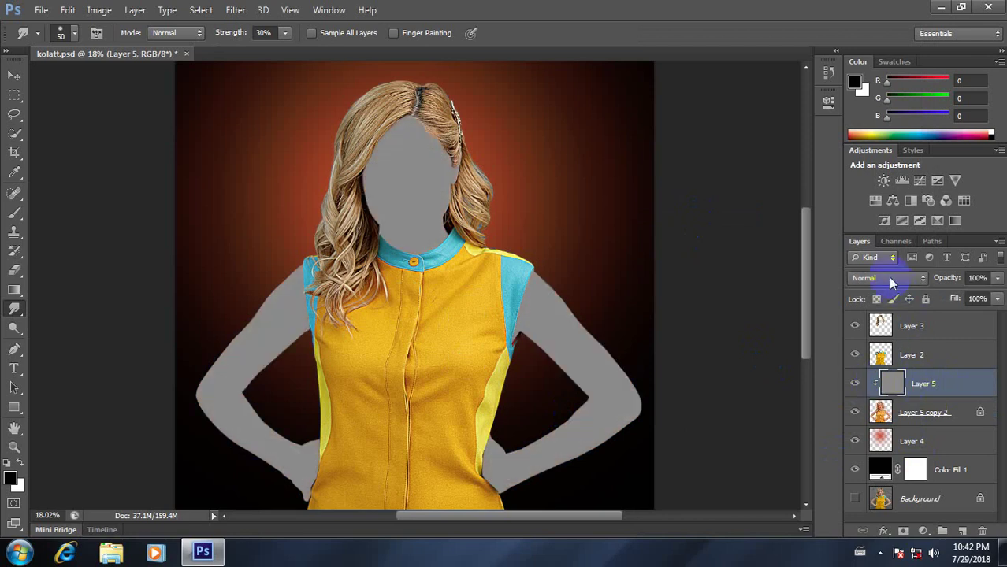
left_click(889, 278)
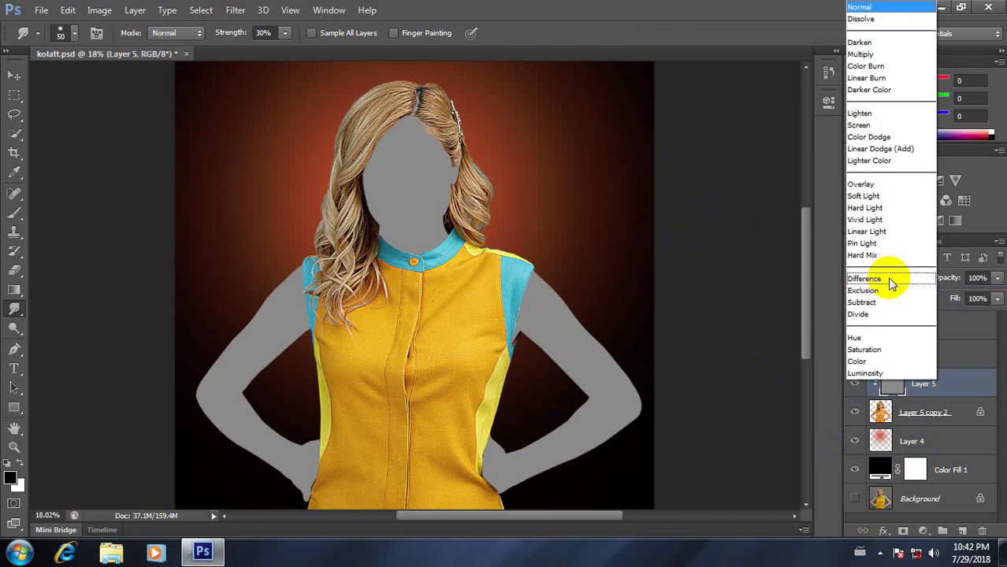
left_click(866, 198)
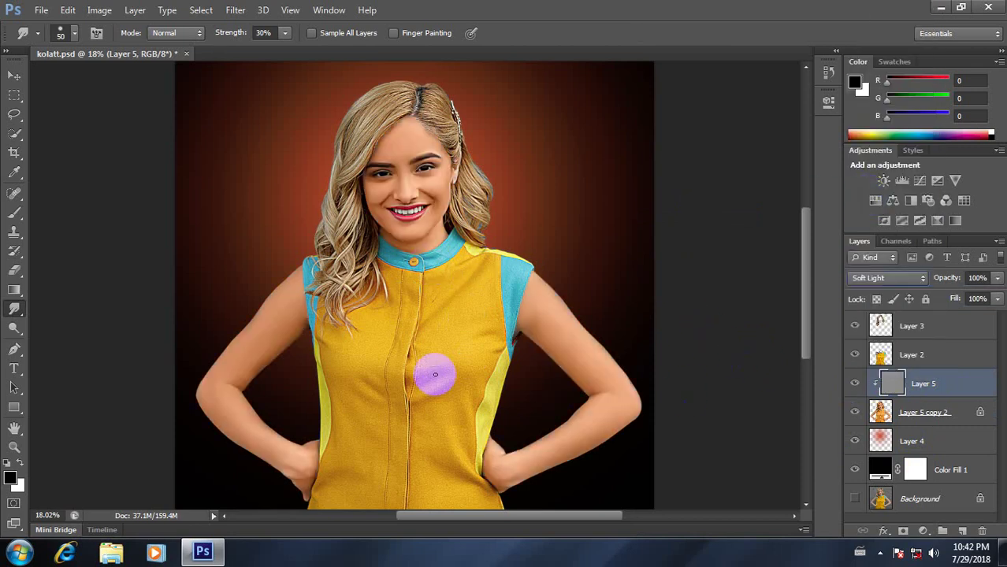
Step: Switch from the Dodge tool to the Burn tool
left_click(16, 329)
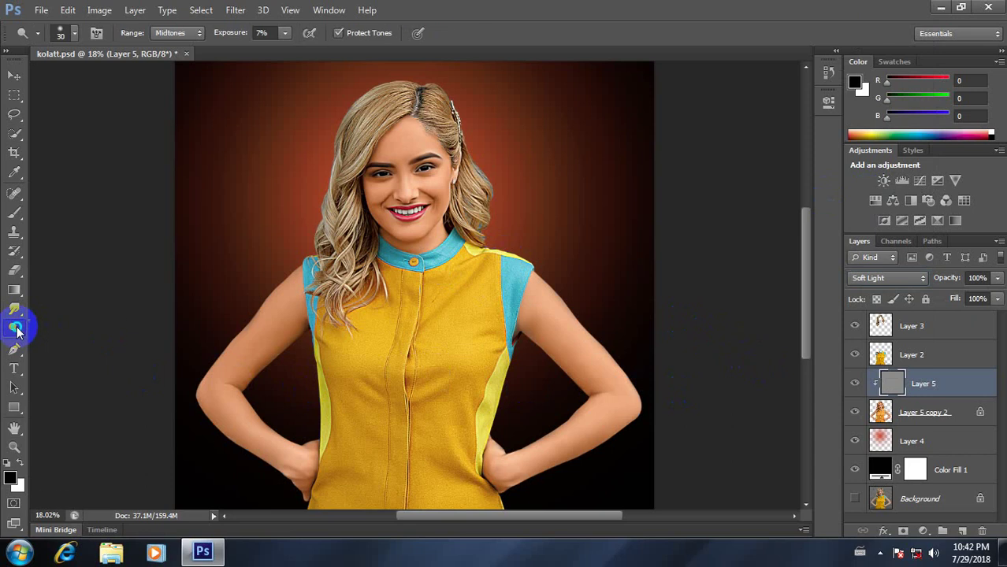
left_click_drag(15, 329, 57, 340)
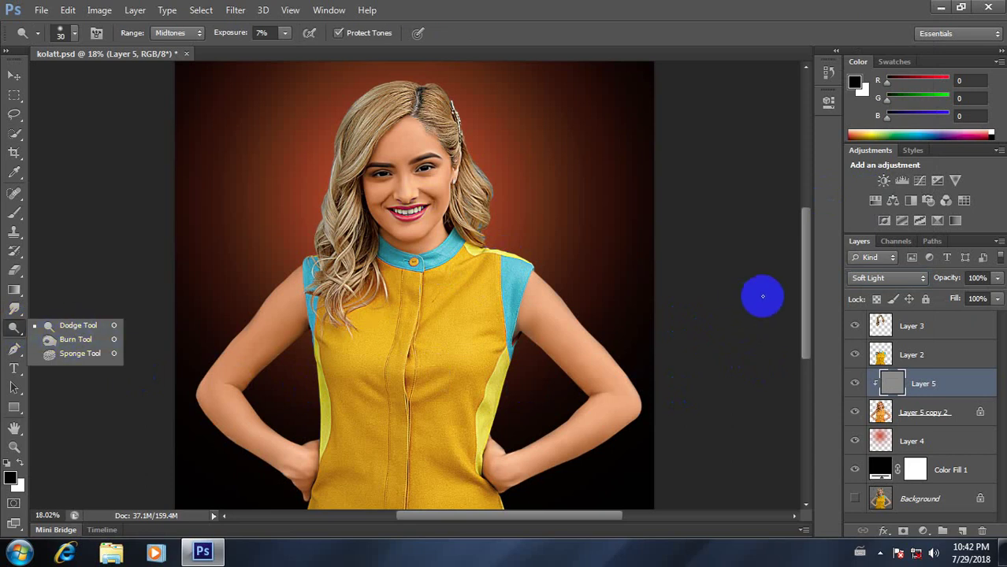
mouse_move(807, 285)
left_mouse_down()
mouse_move(807, 330)
mouse_move(791, 272)
left_mouse_up()
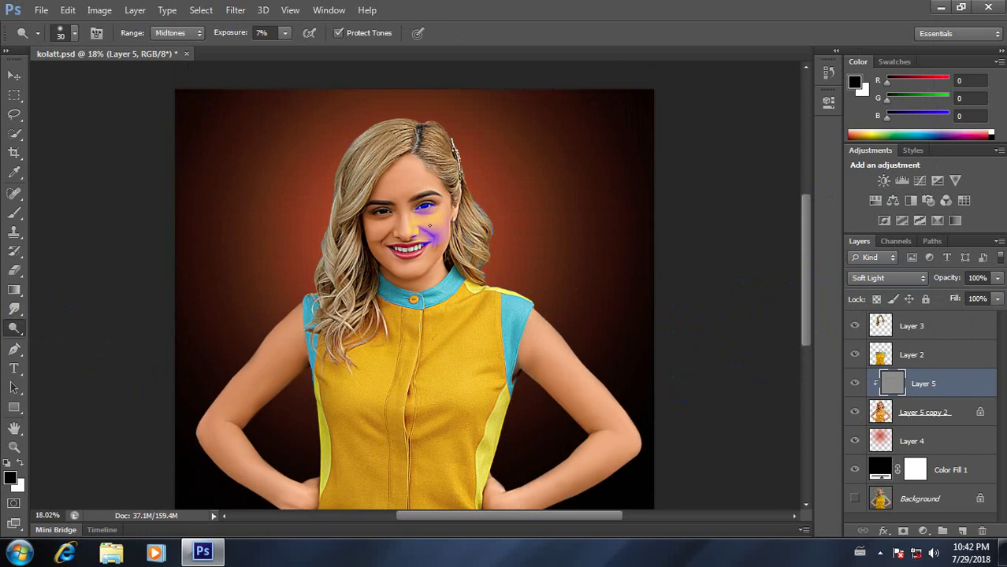
scroll(425, 228, "up", 2)
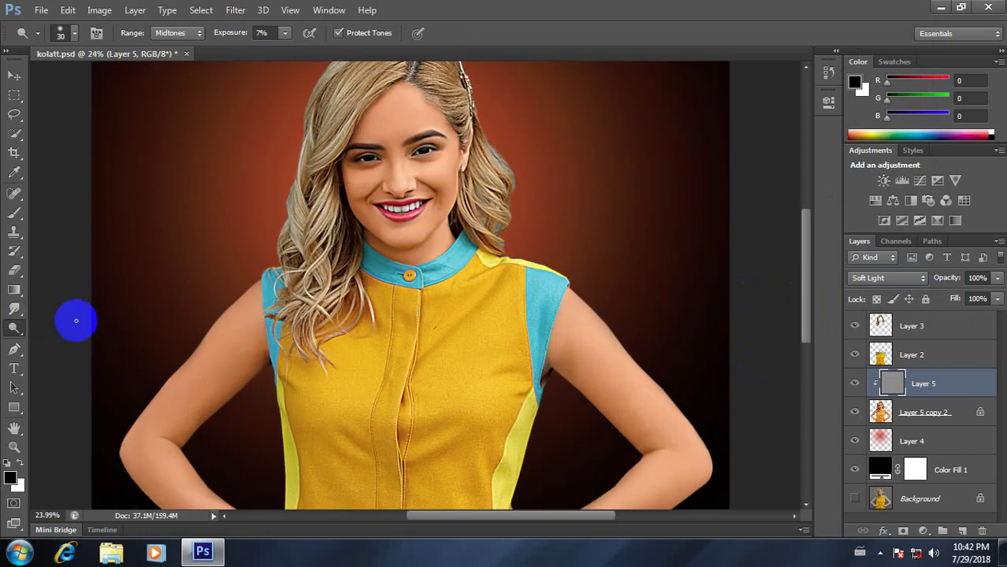
left_click(16, 331)
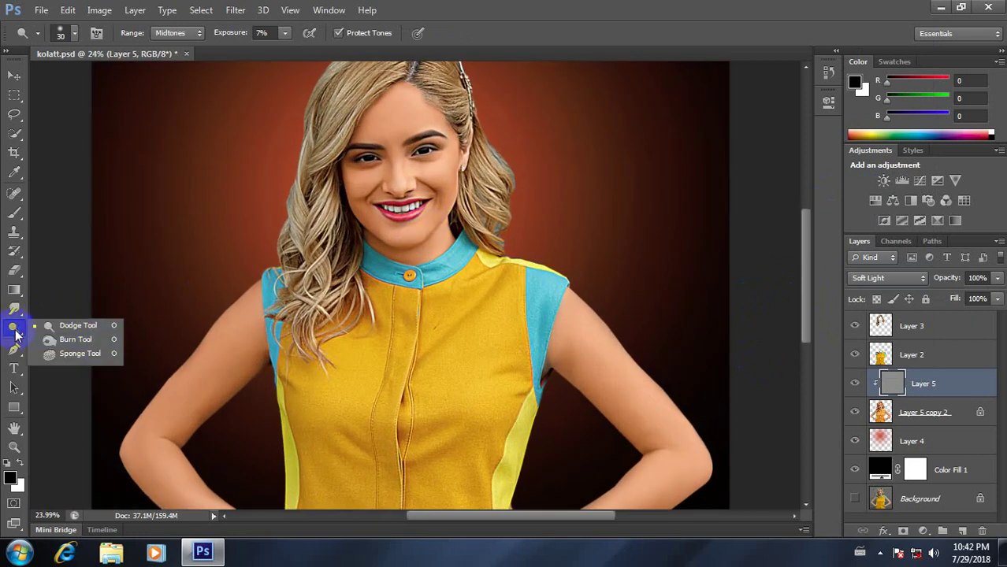
left_click(79, 339)
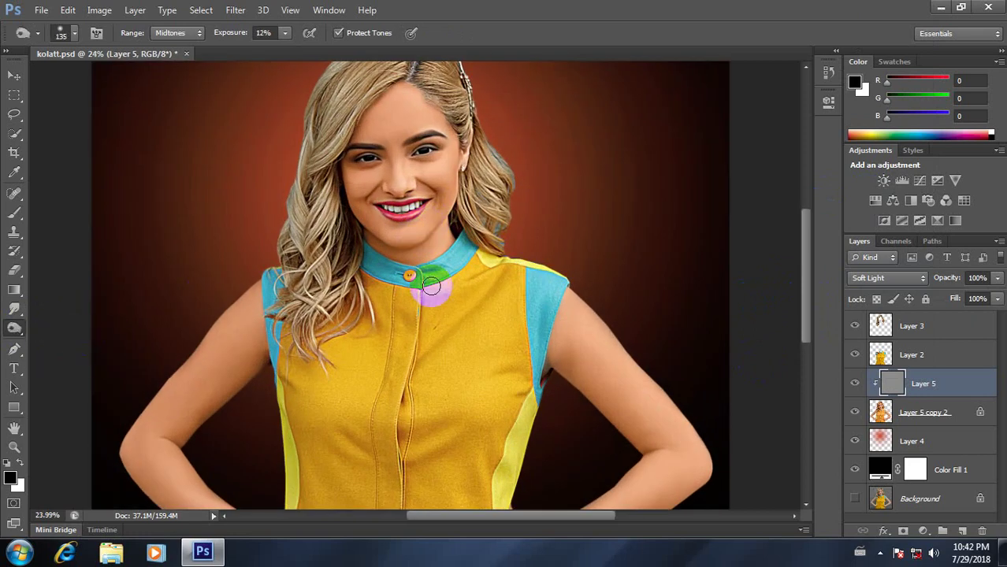
scroll(427, 285, "down", 3)
scroll(445, 219, "up", 2)
Step: Set the Burn brush size to 189 px and exposure to 12%
right_click(445, 219)
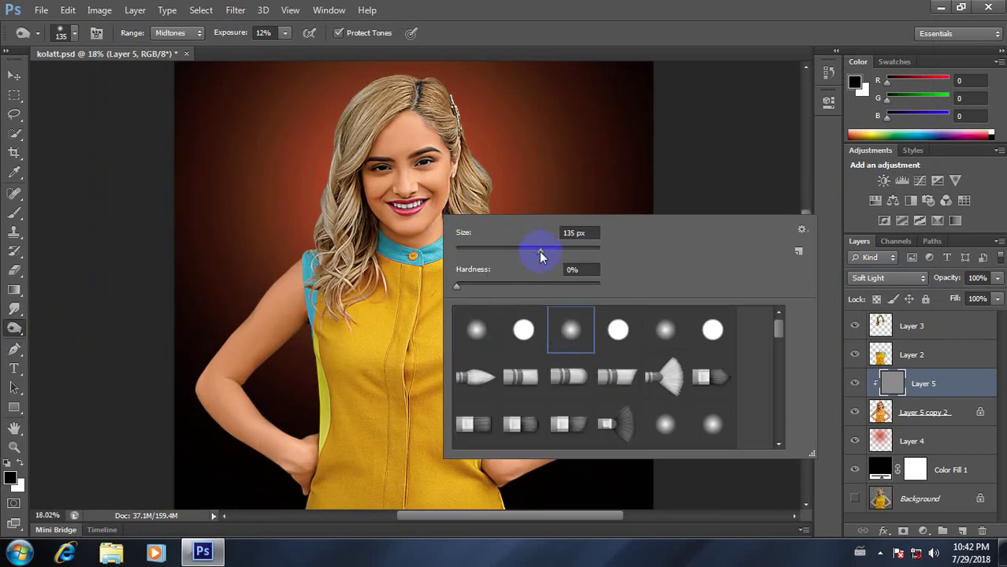
left_click_drag(539, 250, 560, 251)
key("Return")
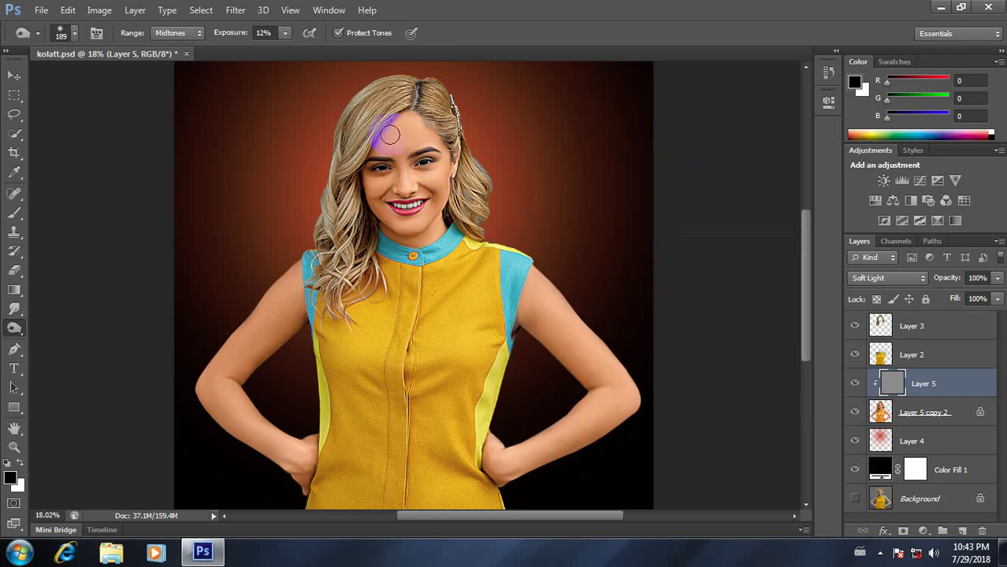
scroll(383, 130, "down", 2)
scroll(386, 128, "up", 1)
left_click(11, 477)
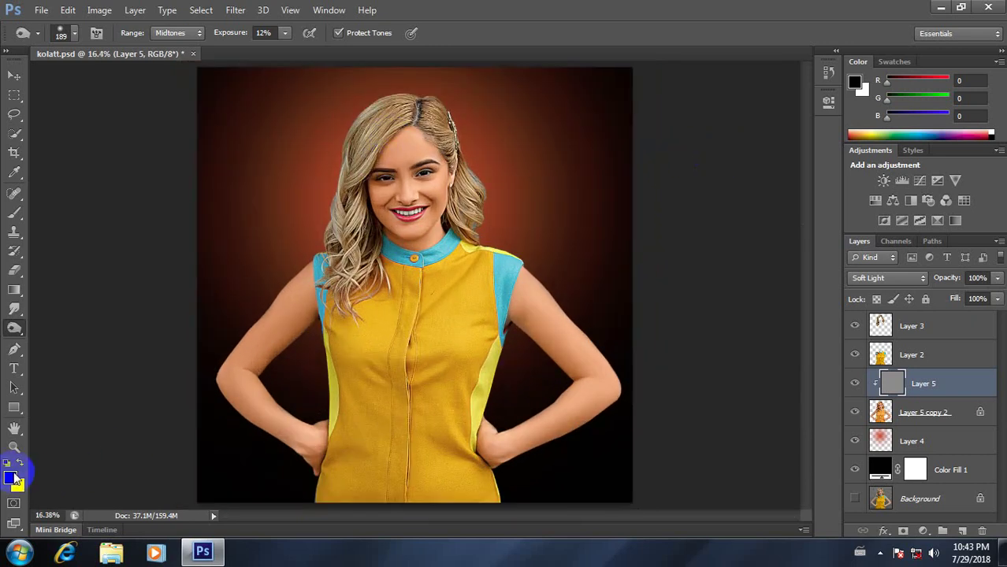
left_click(264, 33)
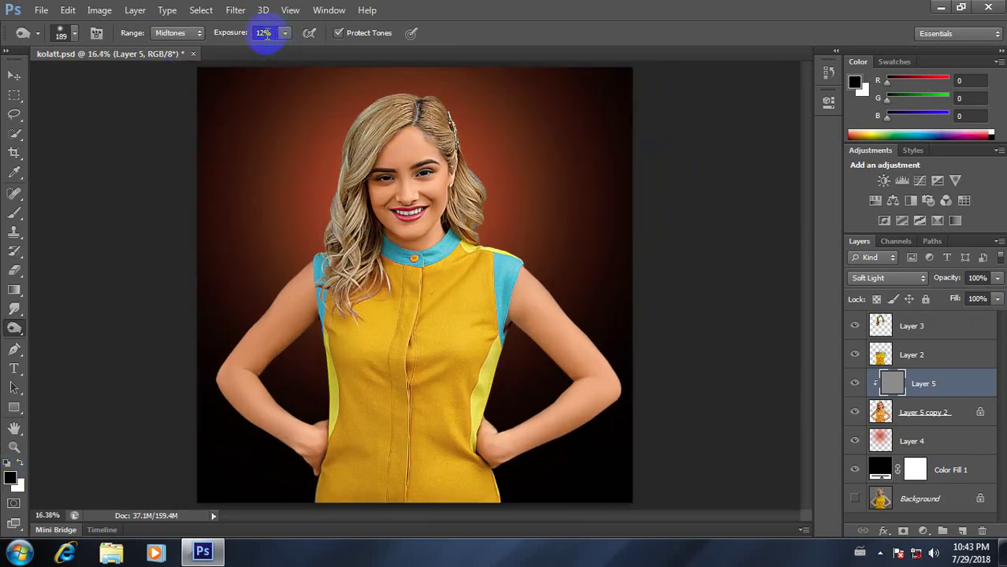
scroll(382, 168, "up", 1)
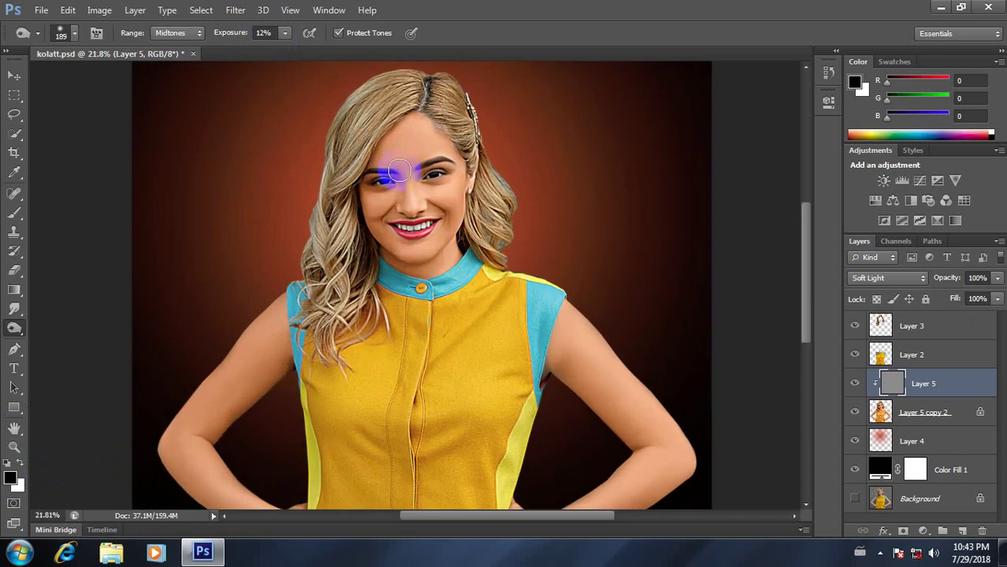
scroll(384, 168, "up", 1)
scroll(426, 169, "up", 1)
Step: Burn shading along the forehead hairline and into the hair by the temple
mouse_move(458, 169)
left_mouse_down()
mouse_move(432, 223)
mouse_move(384, 207)
left_mouse_up()
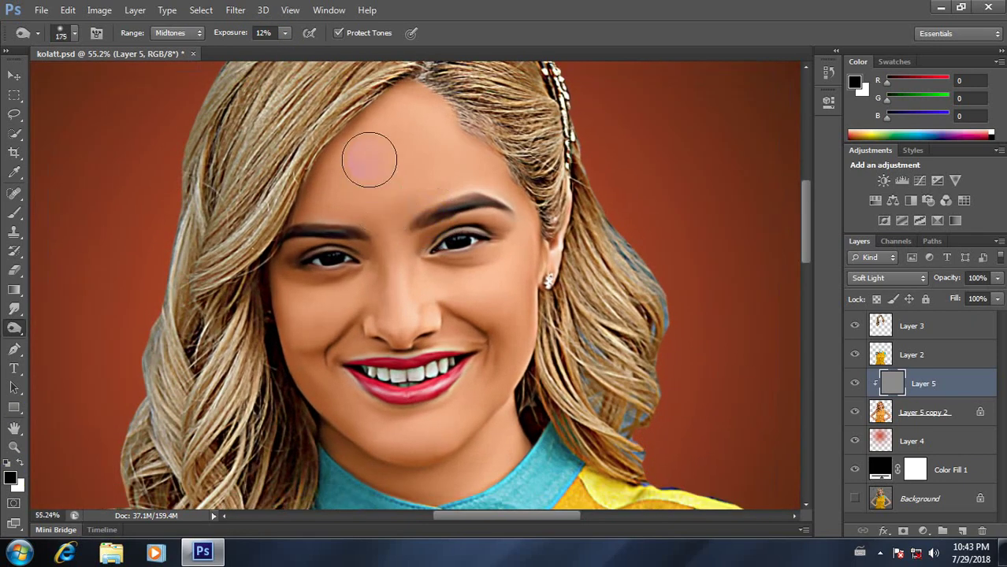
key("bracketleft")
key("bracketleft")
key("bracketleft")
left_click(388, 100)
mouse_move(411, 88)
left_mouse_down()
mouse_move(387, 101)
mouse_move(404, 79)
mouse_move(366, 113)
mouse_move(292, 227)
mouse_move(332, 139)
mouse_move(486, 99)
left_mouse_up()
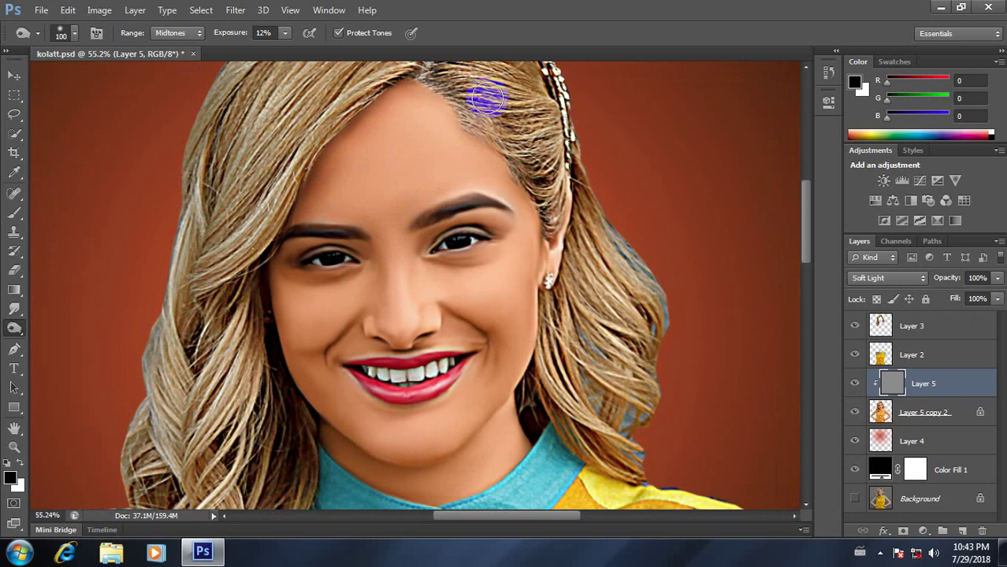
scroll(487, 98, "down", 3)
scroll(404, 198, "up", 2)
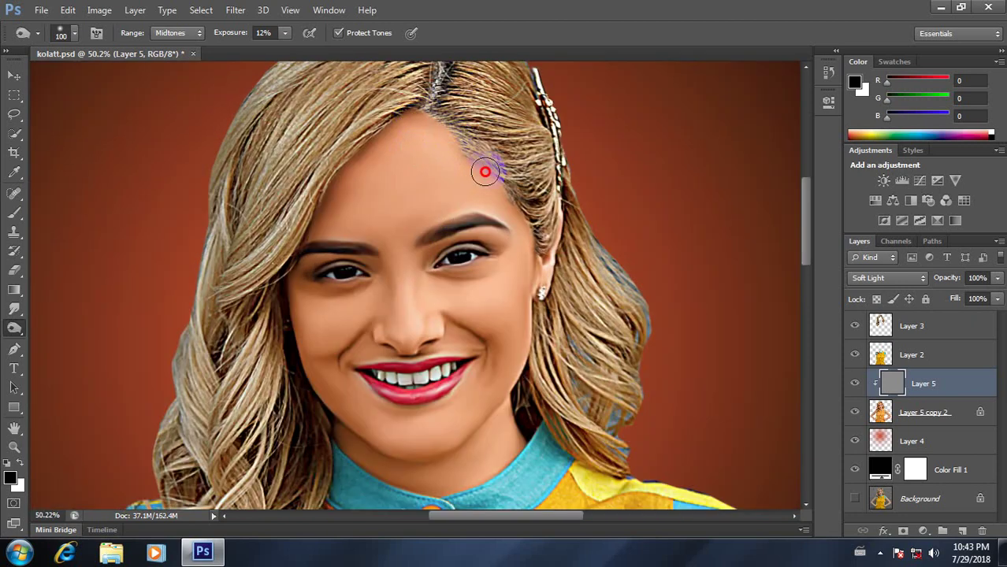
mouse_move(506, 192)
left_mouse_down()
mouse_move(524, 197)
mouse_move(524, 216)
mouse_move(499, 180)
mouse_move(511, 200)
left_mouse_up()
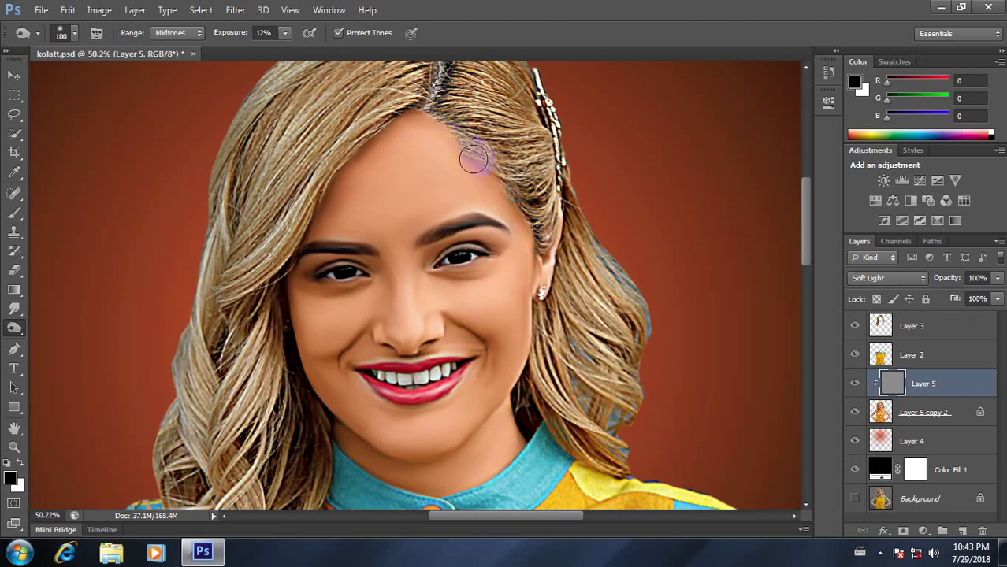
scroll(503, 285, "down", 3)
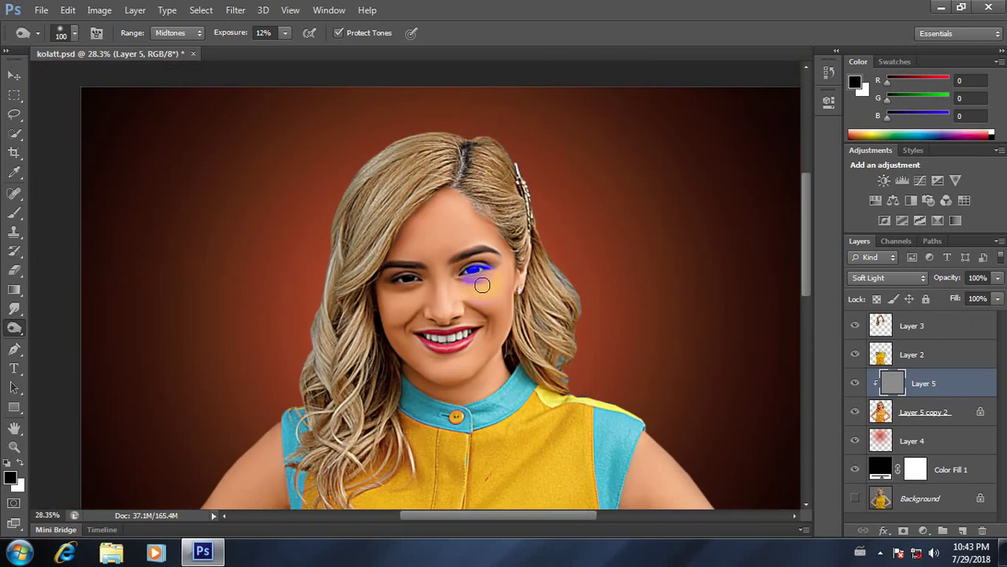
Step: Hide and reshow Layer 5 to compare, then burn along the jawline from cheek to jaw
left_click(854, 385)
left_click(855, 384)
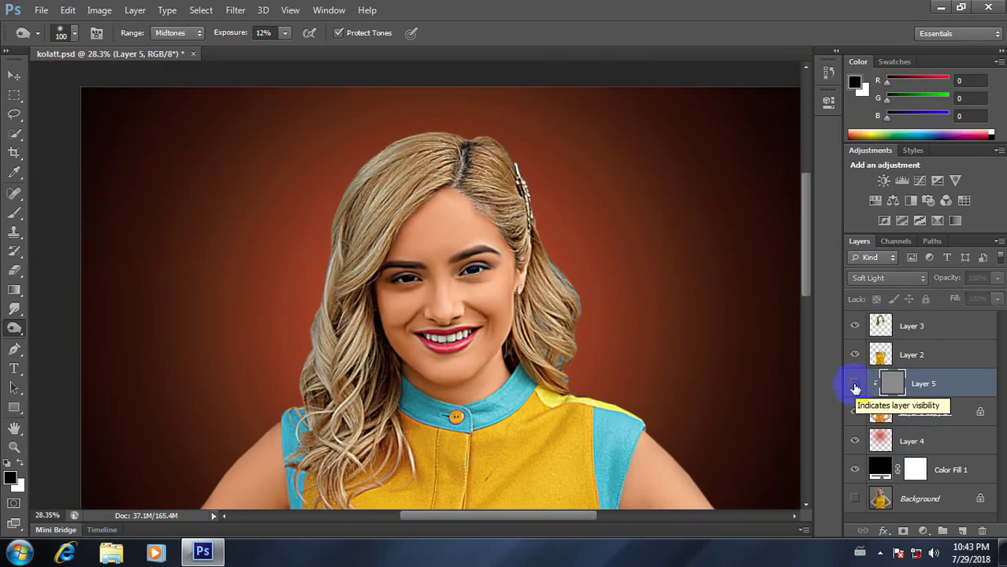
scroll(467, 281, "up", 1)
scroll(465, 287, "up", 1)
scroll(501, 275, "up", 1)
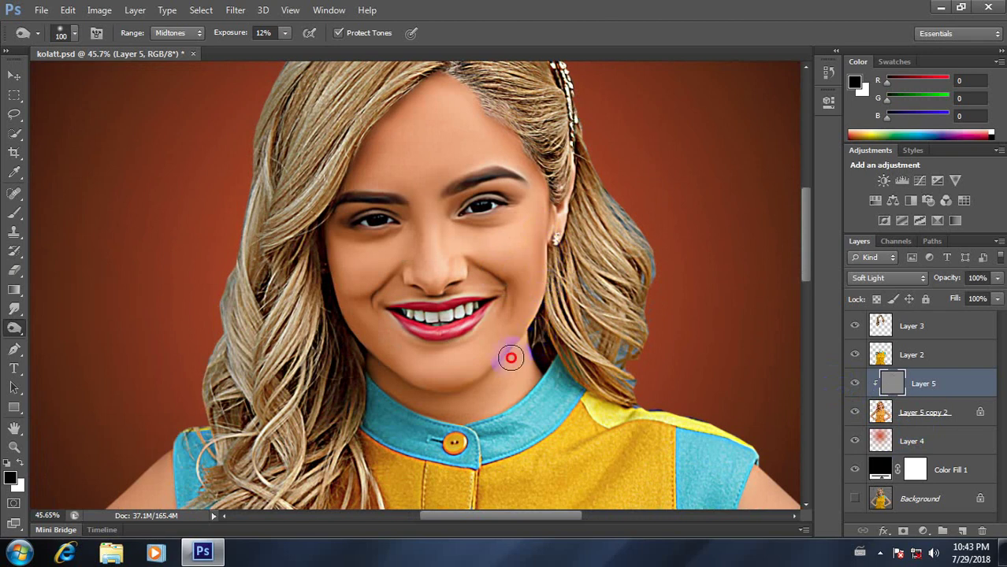
scroll(487, 365, "up", 1)
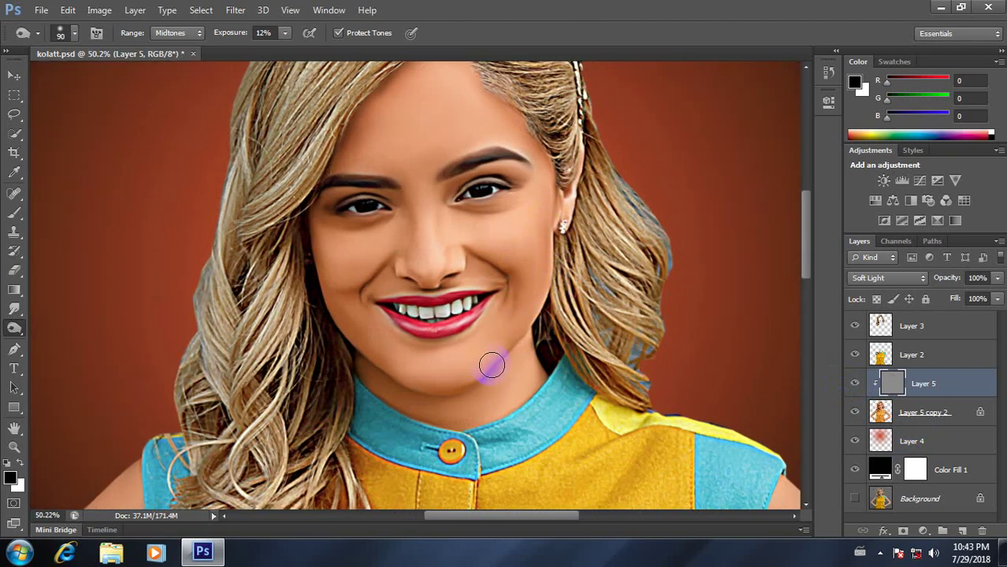
mouse_move(520, 336)
left_mouse_down()
mouse_move(367, 356)
mouse_move(411, 387)
mouse_move(500, 360)
mouse_move(438, 389)
mouse_move(366, 359)
left_mouse_up()
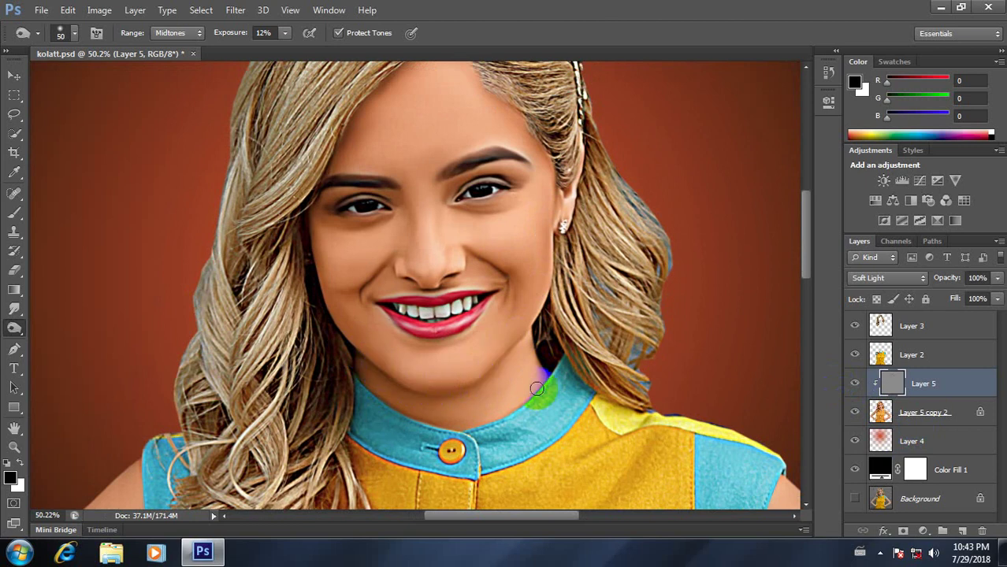
Step: Check Layer 5 on and off again, enlarge the burn brush to 70 px and shade the left cheek
left_click(855, 386)
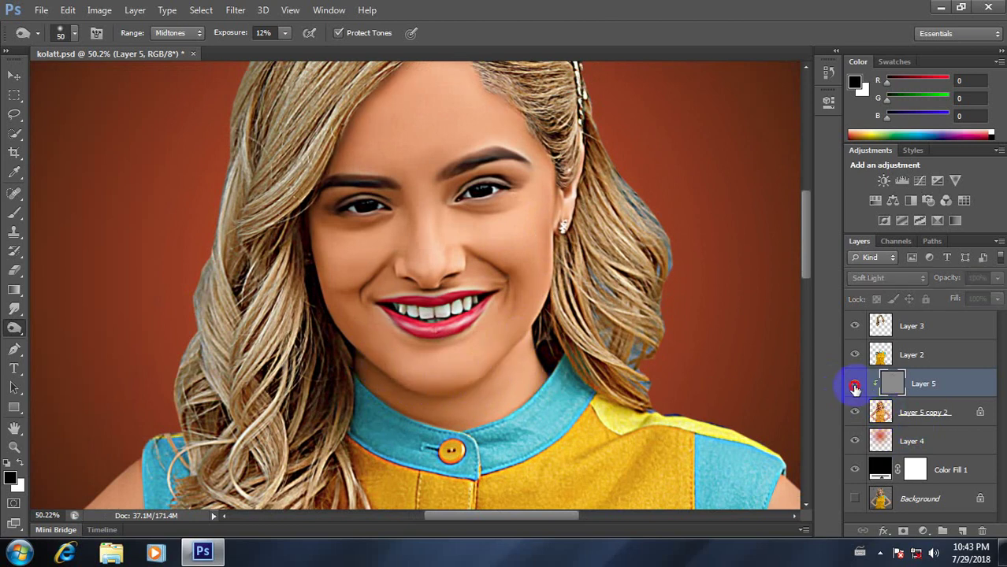
left_click(854, 386)
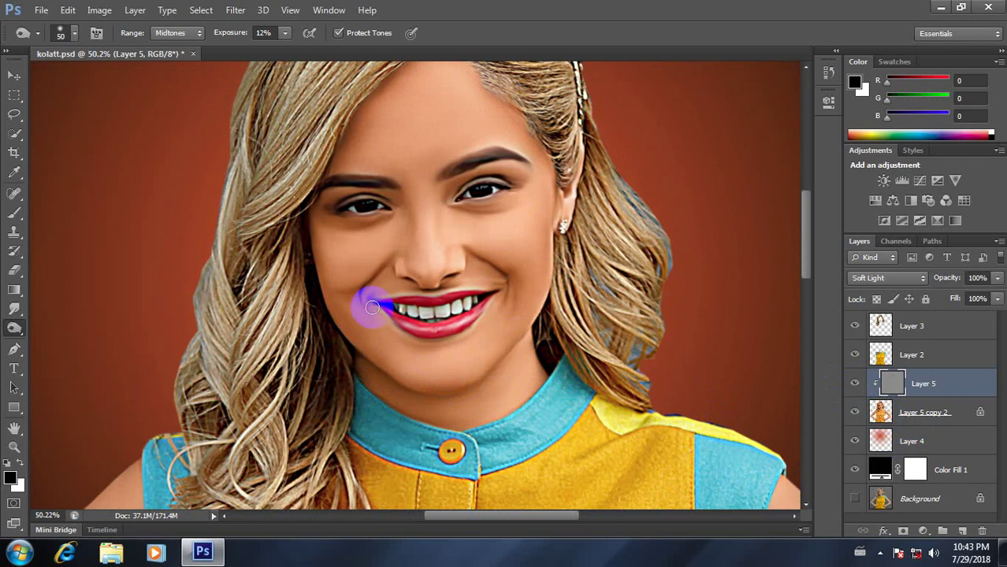
scroll(372, 307, "down", 1)
key("bracketright")
mouse_move(321, 274)
left_mouse_down()
mouse_move(330, 264)
mouse_move(355, 341)
mouse_move(378, 354)
mouse_move(342, 304)
mouse_move(322, 233)
mouse_move(337, 180)
mouse_move(317, 279)
mouse_move(340, 282)
mouse_move(348, 331)
left_mouse_up()
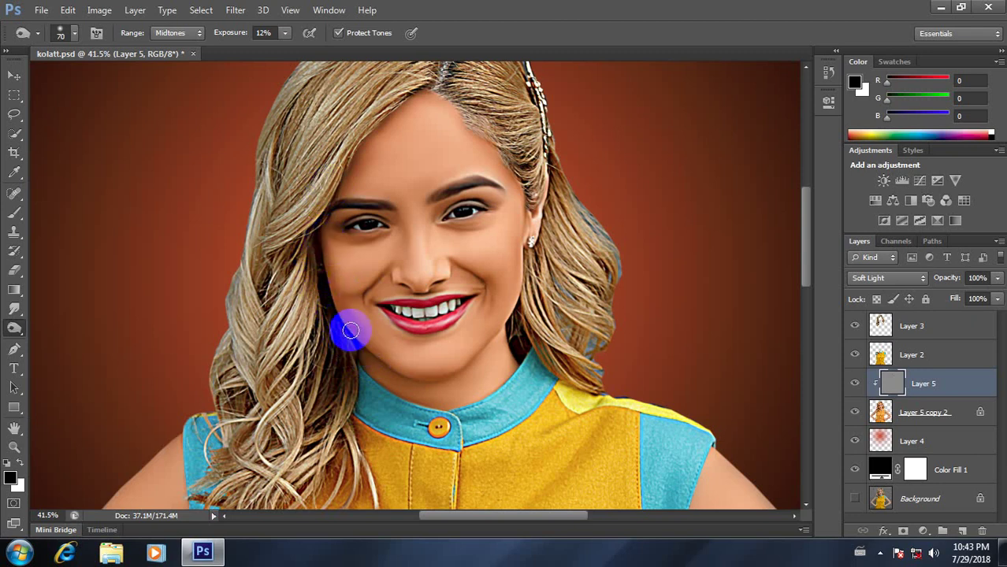
Step: Burn across the cheeks and the neck around the collar, comparing with Layer 5 toggled
scroll(461, 364, "down", 3)
scroll(460, 364, "up", 3)
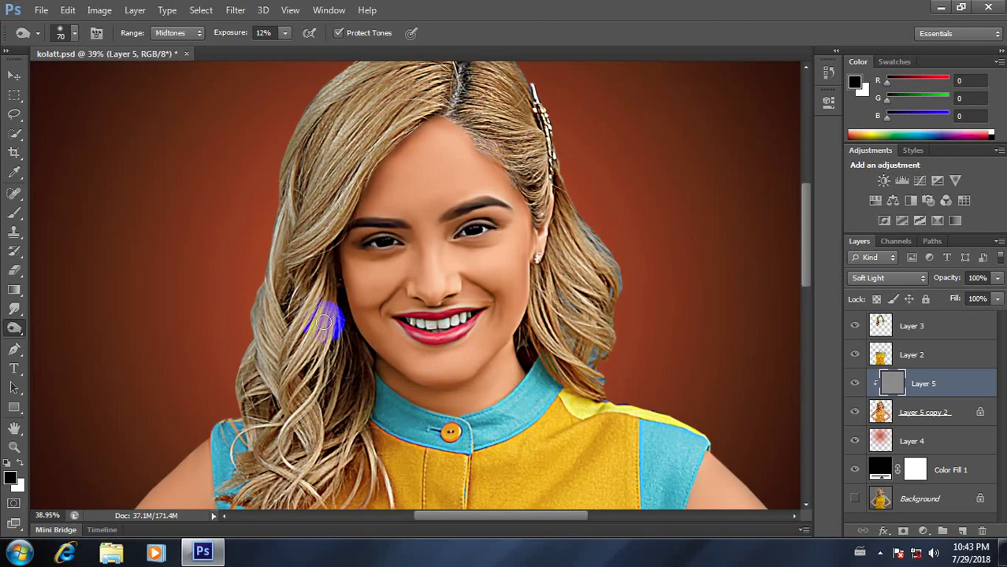
scroll(323, 323, "up", 1)
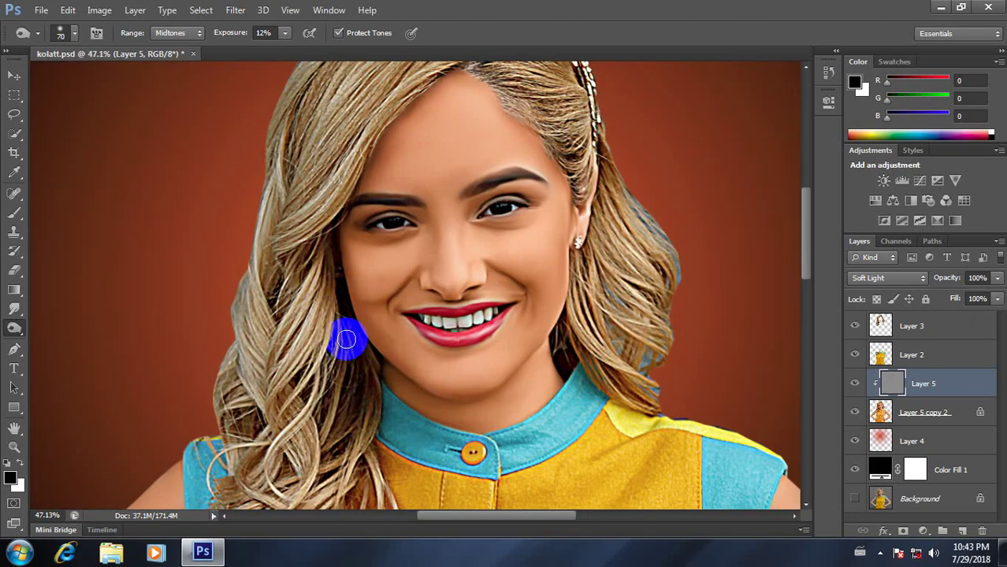
left_click(855, 384)
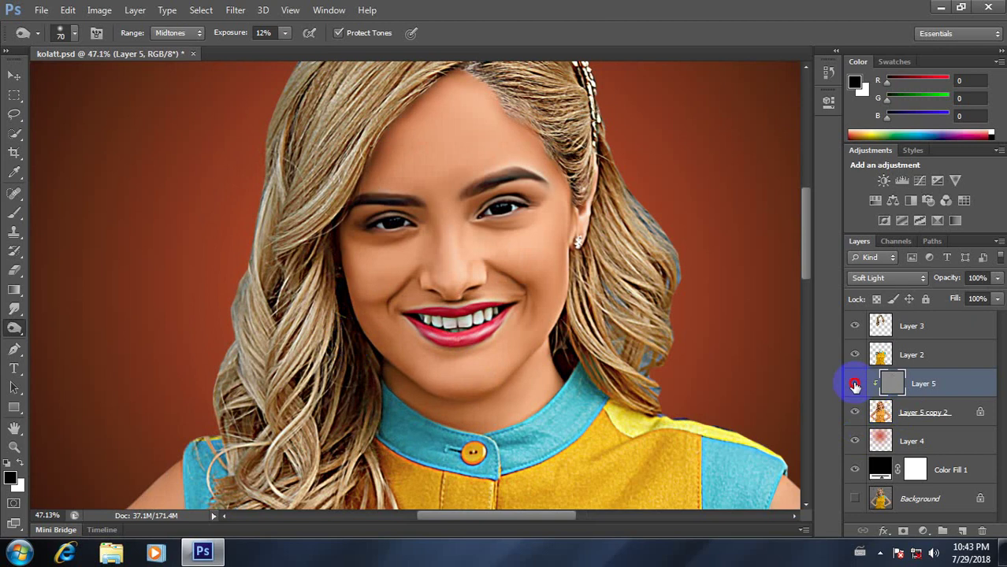
scroll(603, 310, "down", 1)
scroll(583, 304, "down", 1)
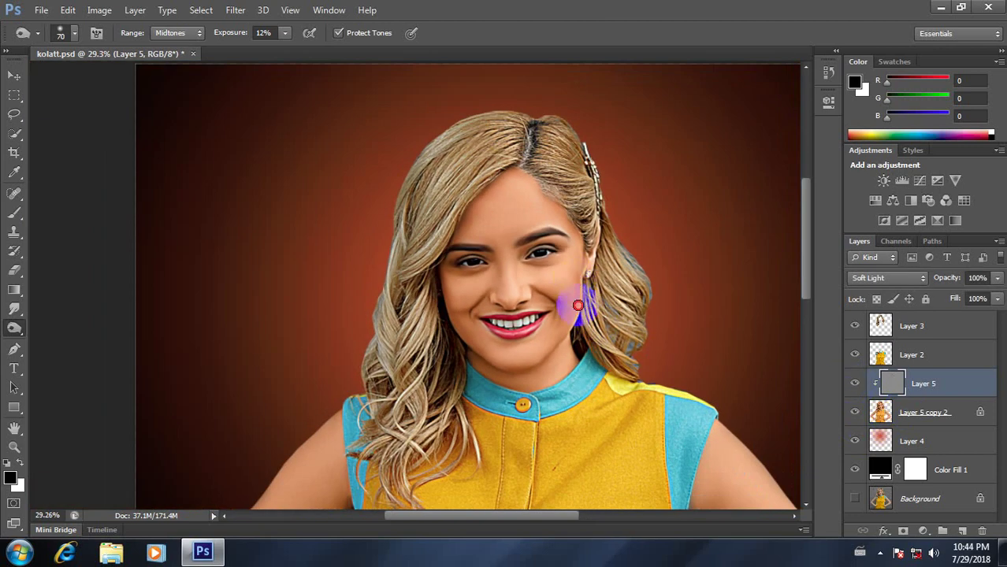
mouse_move(580, 290)
left_mouse_down()
mouse_move(450, 314)
mouse_move(438, 292)
mouse_move(461, 332)
mouse_move(520, 369)
left_mouse_up()
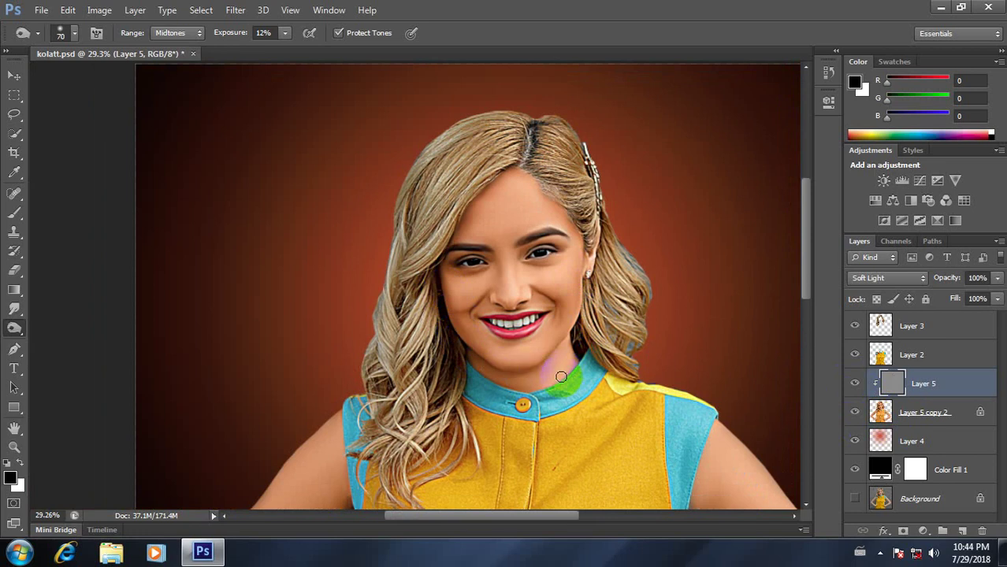
scroll(561, 377, "up", 2)
mouse_move(530, 405)
left_mouse_down()
mouse_move(532, 383)
mouse_move(450, 349)
mouse_move(506, 384)
mouse_move(448, 344)
mouse_move(598, 366)
mouse_move(558, 397)
mouse_move(573, 389)
left_mouse_up()
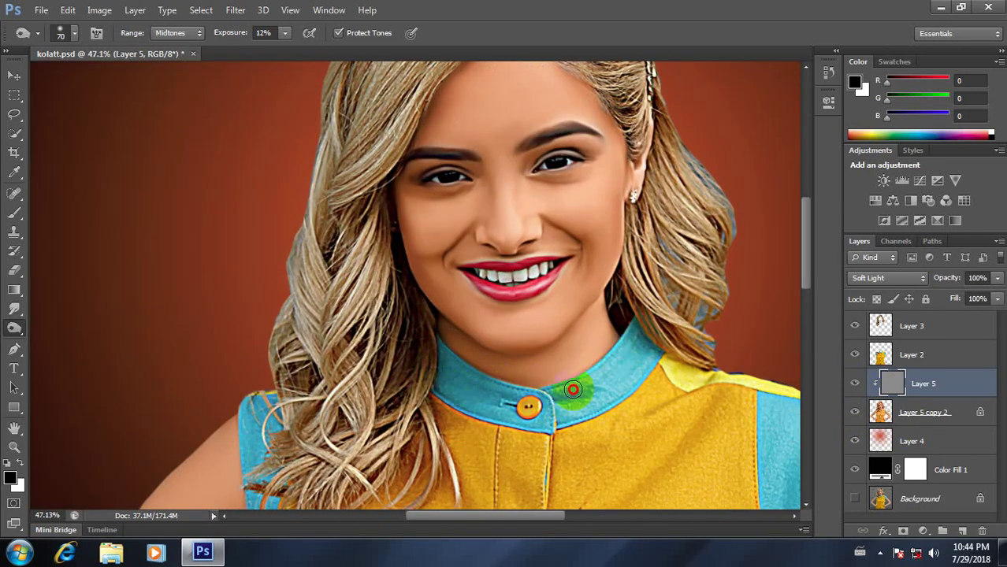
scroll(572, 389, "down", 3)
scroll(595, 407, "up", 4)
scroll(542, 342, "up", 2)
Step: Shade between the arm and torso and along the right arm, with the brush enlarged to 90
scroll(506, 363, "up", 2)
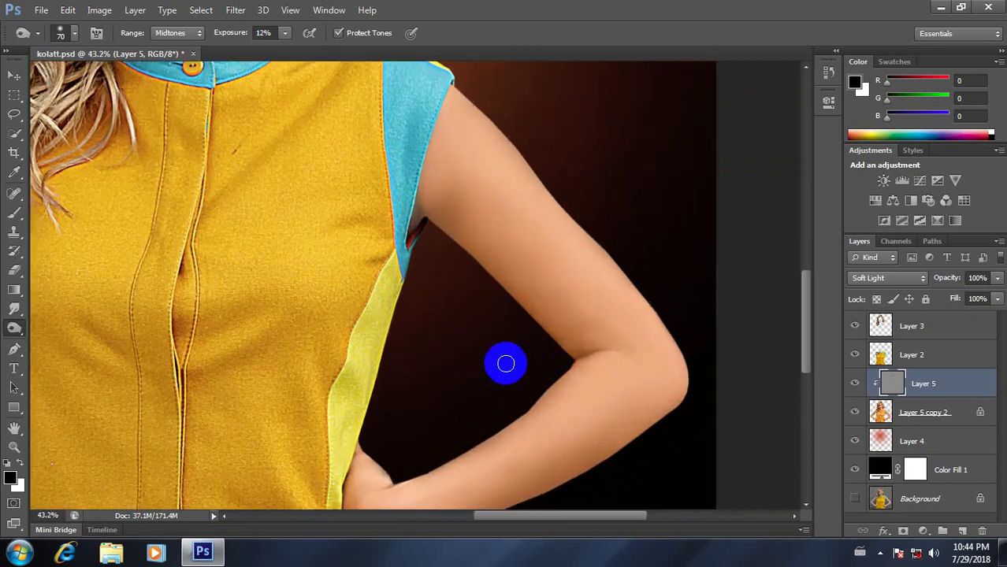
mouse_move(455, 223)
left_mouse_down()
mouse_move(438, 220)
mouse_move(488, 275)
mouse_move(451, 218)
mouse_move(484, 282)
mouse_move(479, 252)
mouse_move(532, 292)
mouse_move(580, 356)
mouse_move(568, 353)
mouse_move(628, 352)
mouse_move(585, 353)
mouse_move(546, 322)
left_mouse_up()
key("bracketright")
scroll(520, 291, "down", 2)
mouse_move(506, 274)
left_mouse_down()
mouse_move(528, 247)
mouse_move(524, 187)
mouse_move(638, 346)
mouse_move(559, 398)
left_mouse_up()
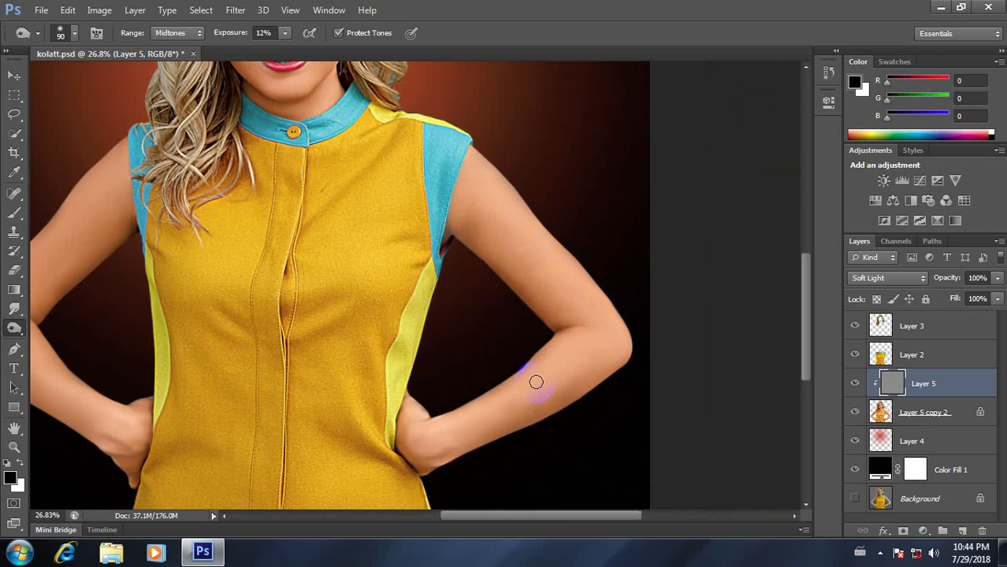
Step: Lighten the forearm toward the elbow, the inner forearm and the upper arm near the armpit
mouse_move(546, 345)
left_mouse_down()
mouse_move(456, 416)
mouse_move(535, 358)
mouse_move(445, 405)
left_mouse_up()
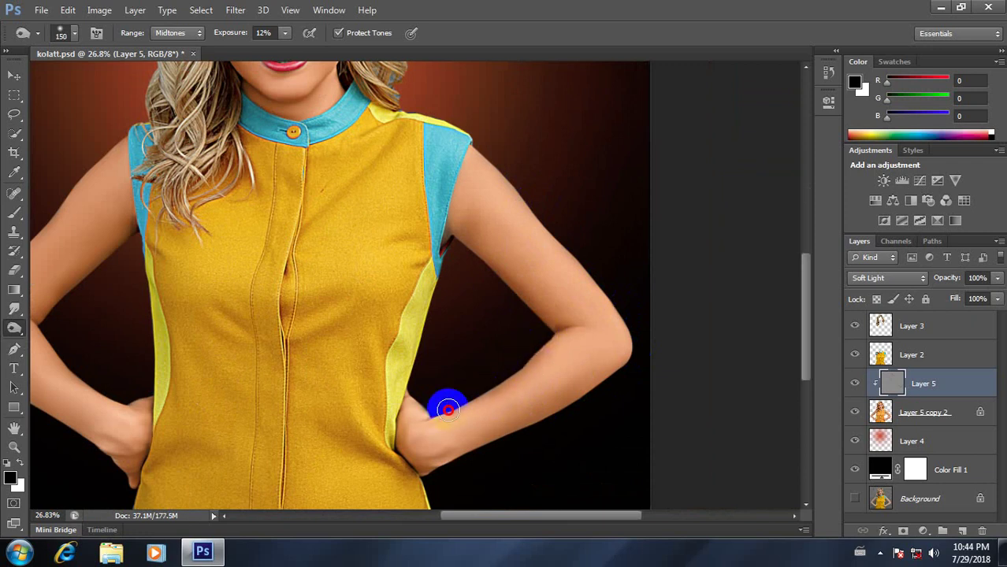
left_click(854, 384)
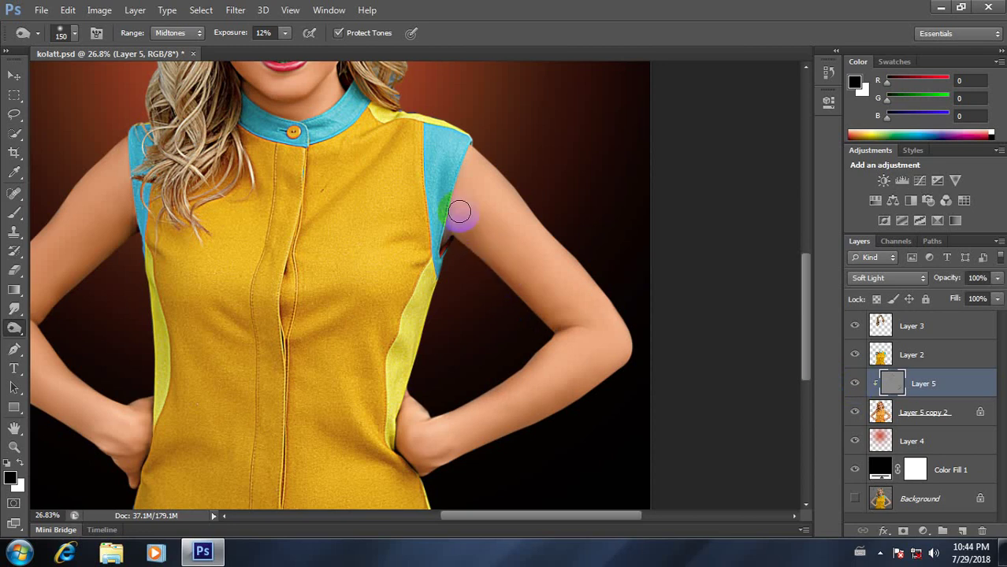
mouse_move(461, 213)
left_mouse_down()
mouse_move(470, 245)
mouse_move(451, 234)
mouse_move(457, 251)
mouse_move(530, 297)
mouse_move(530, 366)
mouse_move(416, 400)
mouse_move(420, 433)
mouse_move(512, 326)
mouse_move(538, 260)
mouse_move(498, 263)
mouse_move(487, 243)
mouse_move(513, 221)
mouse_move(521, 275)
mouse_move(498, 229)
left_mouse_up()
Step: With a smaller brush, lighten the wrists and the back of the left hand
key("bracketleft")
key("bracketleft")
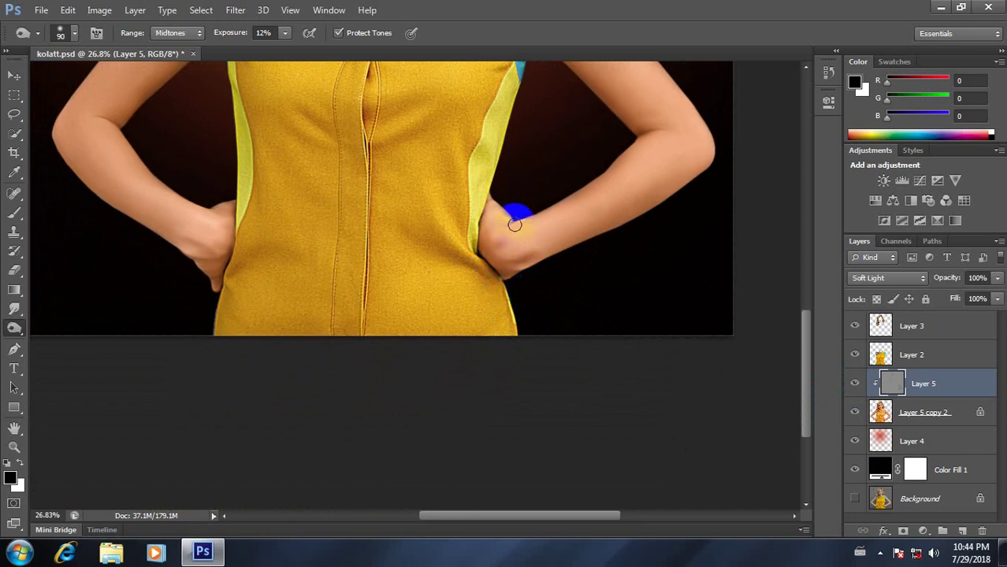
left_click(461, 242)
left_click(209, 245)
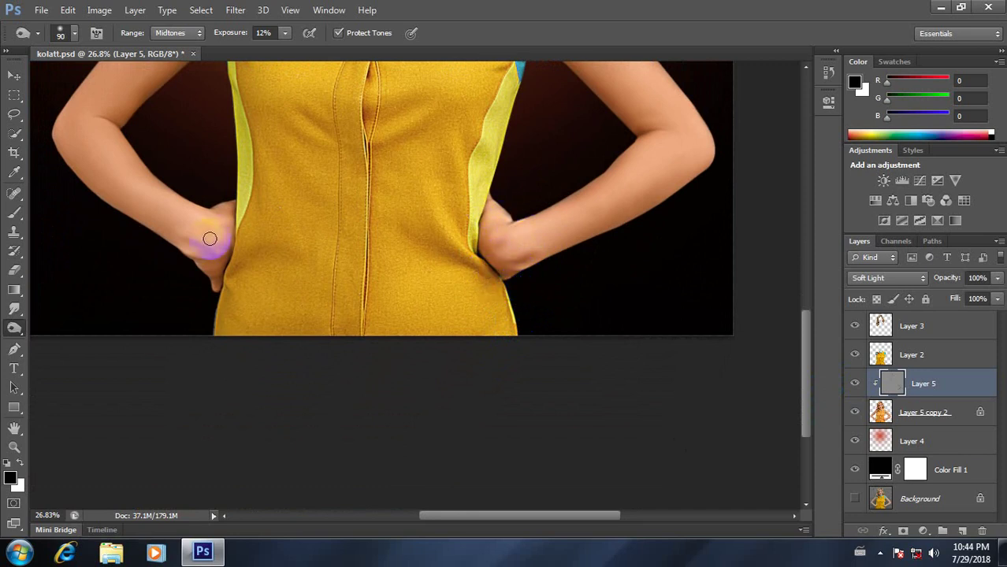
left_click(227, 266)
left_click(183, 243)
mouse_move(184, 237)
left_mouse_down()
mouse_move(204, 249)
mouse_move(226, 220)
mouse_move(195, 270)
mouse_move(234, 261)
mouse_move(204, 225)
left_mouse_up()
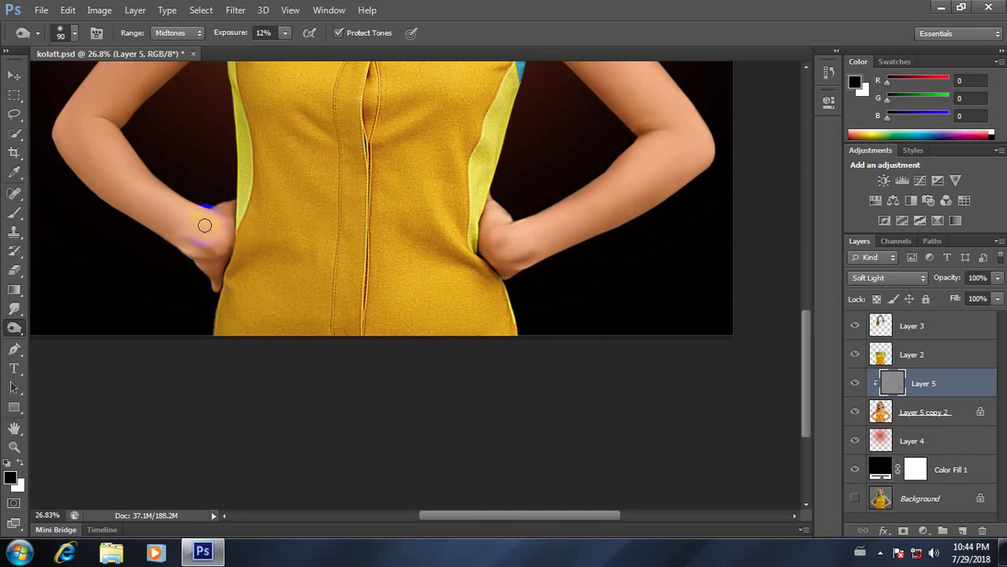
Step: Enlarge the brush to 150 px and lighten the left upper arm and elbow
mouse_move(270, 198)
left_mouse_down()
mouse_move(337, 331)
mouse_move(242, 288)
left_mouse_up()
key("bracketright")
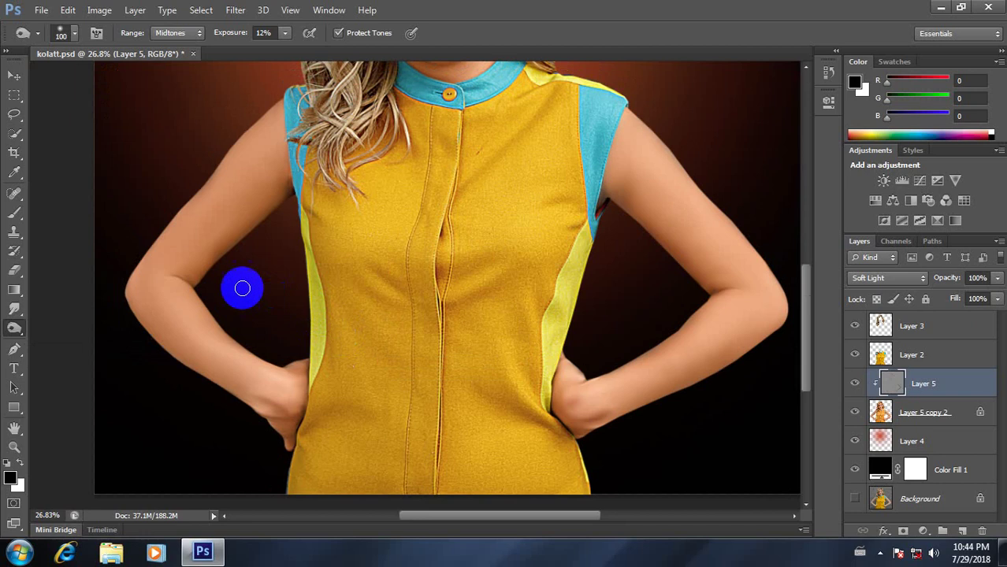
key("bracketright")
key("bracketright")
mouse_move(179, 274)
left_mouse_down()
mouse_move(214, 292)
mouse_move(180, 270)
mouse_move(212, 330)
mouse_move(269, 353)
mouse_move(274, 184)
mouse_move(252, 208)
mouse_move(276, 185)
mouse_move(254, 214)
left_mouse_up()
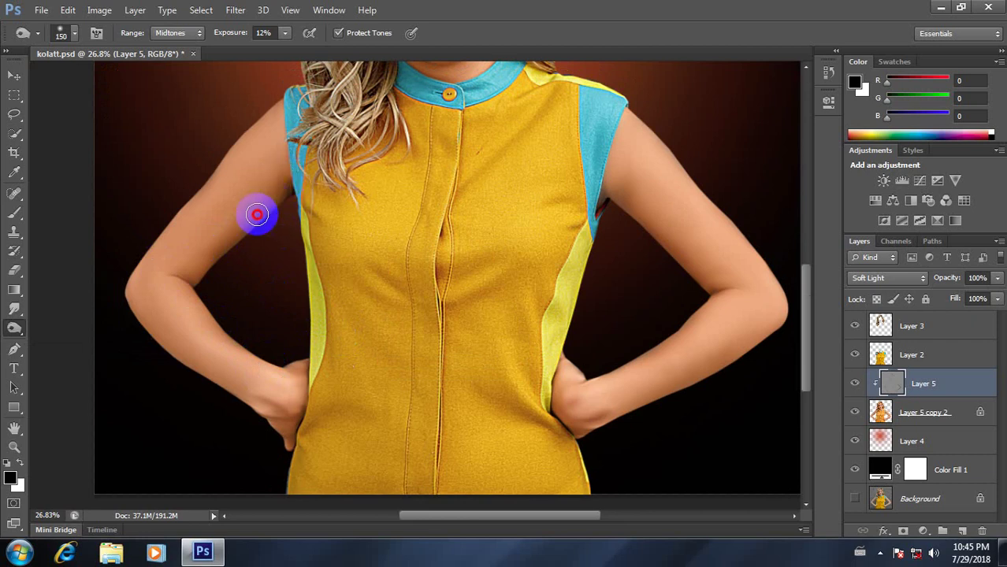
scroll(359, 213, "down", 3)
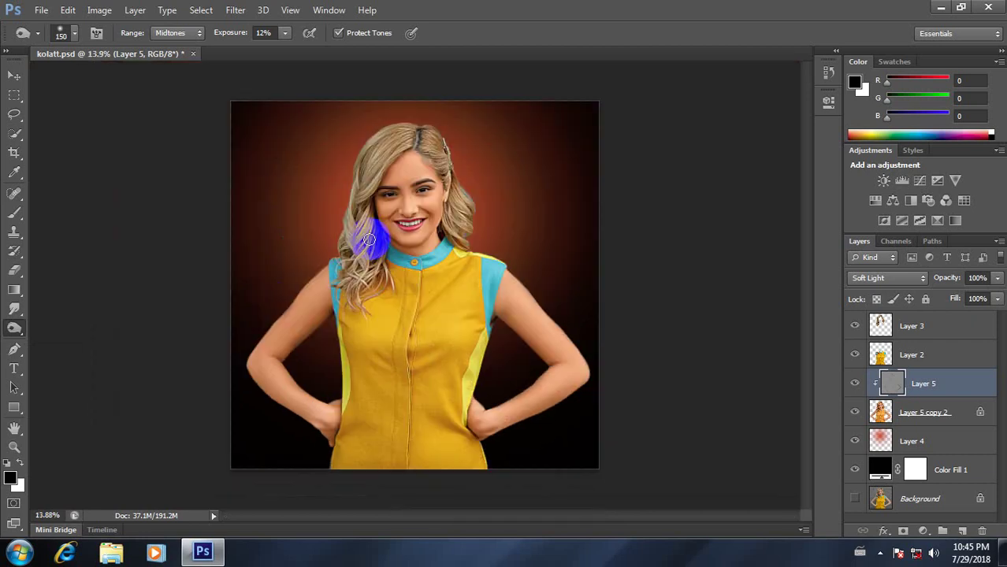
scroll(399, 225, "down", 2)
scroll(411, 337, "up", 2)
scroll(612, 386, "up", 1)
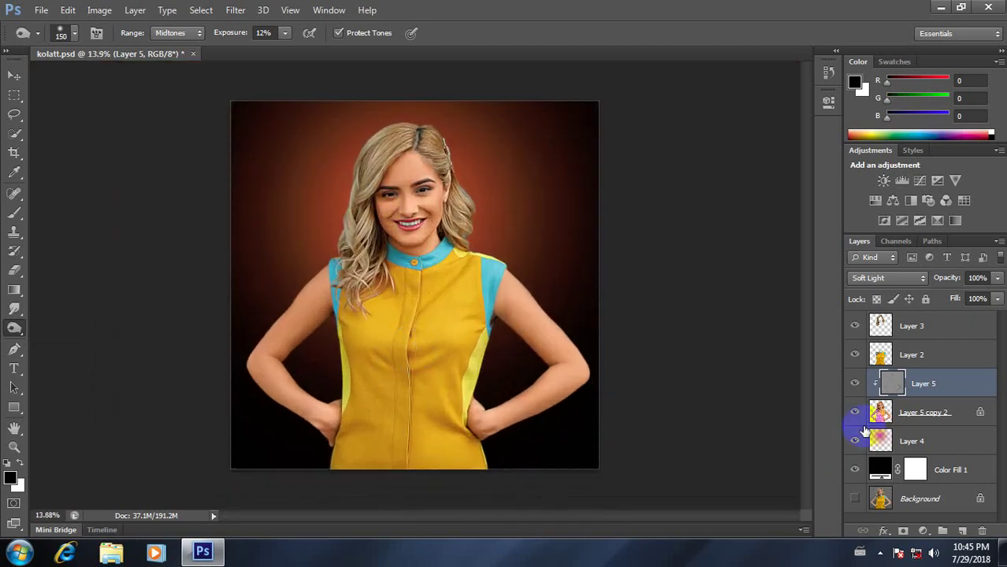
left_click(853, 385)
left_click(854, 385)
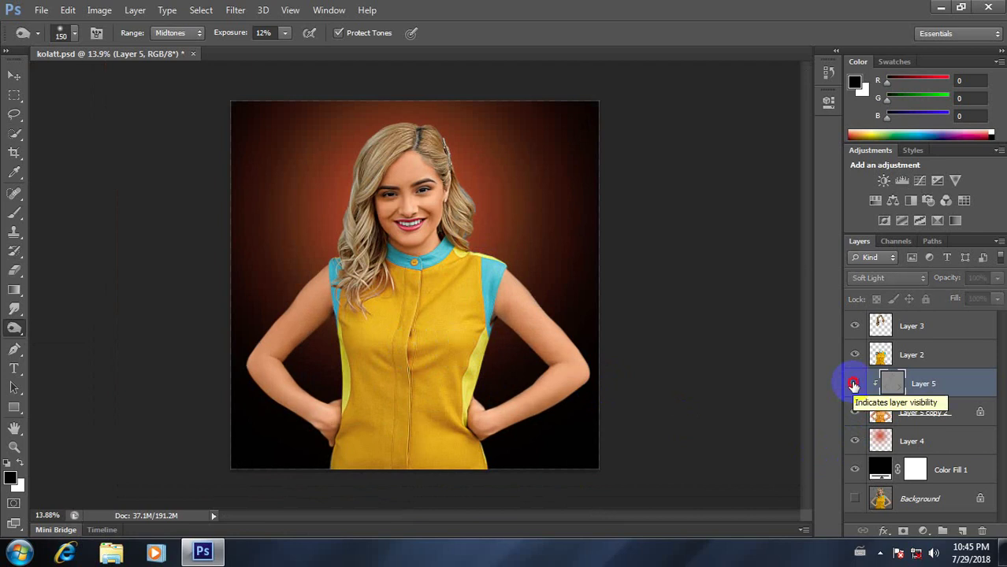
left_click(854, 385)
left_click(854, 385)
scroll(461, 117, "up", 1)
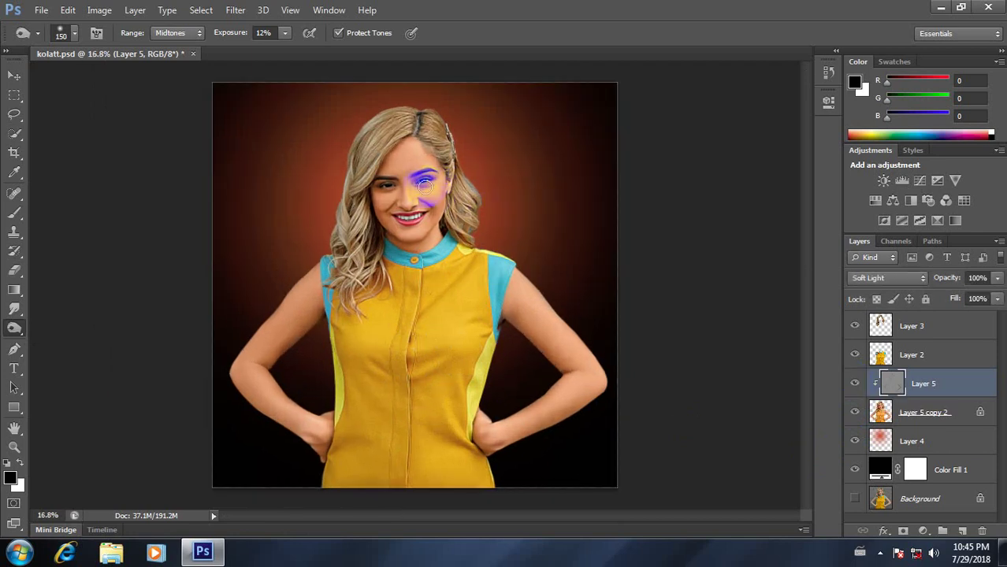
scroll(405, 109, "up", 2)
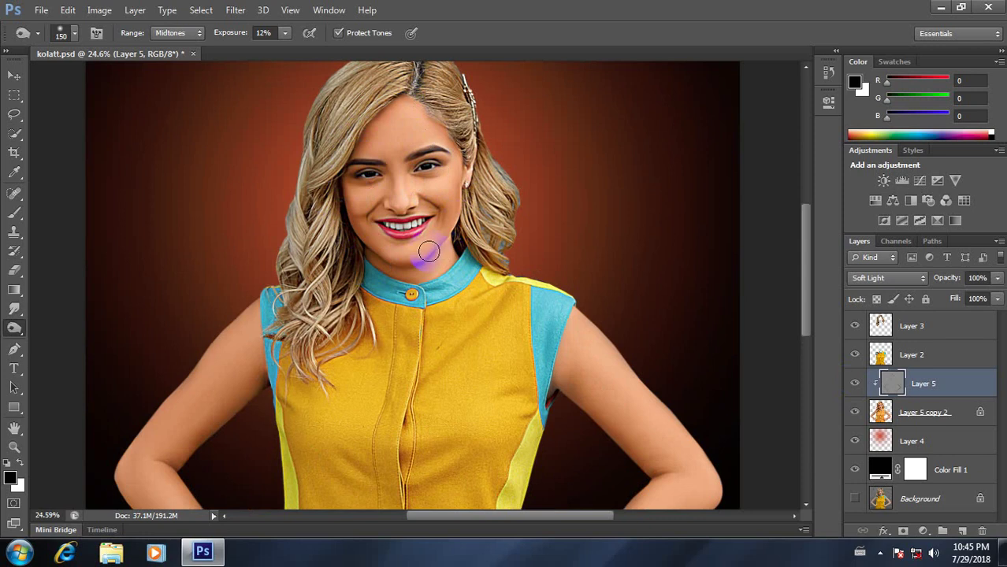
scroll(427, 260, "down", 2)
scroll(425, 284, "up", 2)
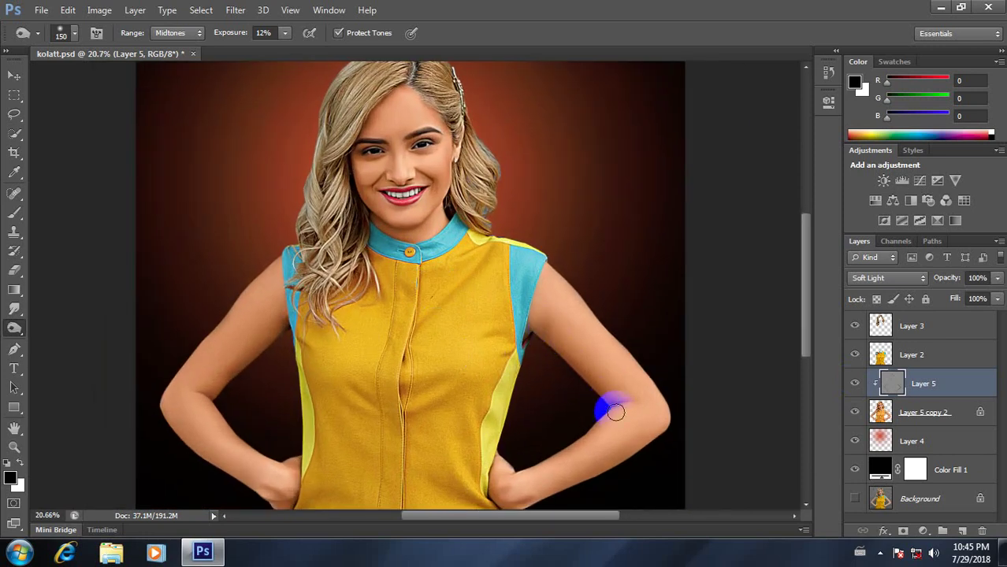
scroll(615, 408, "down", 2)
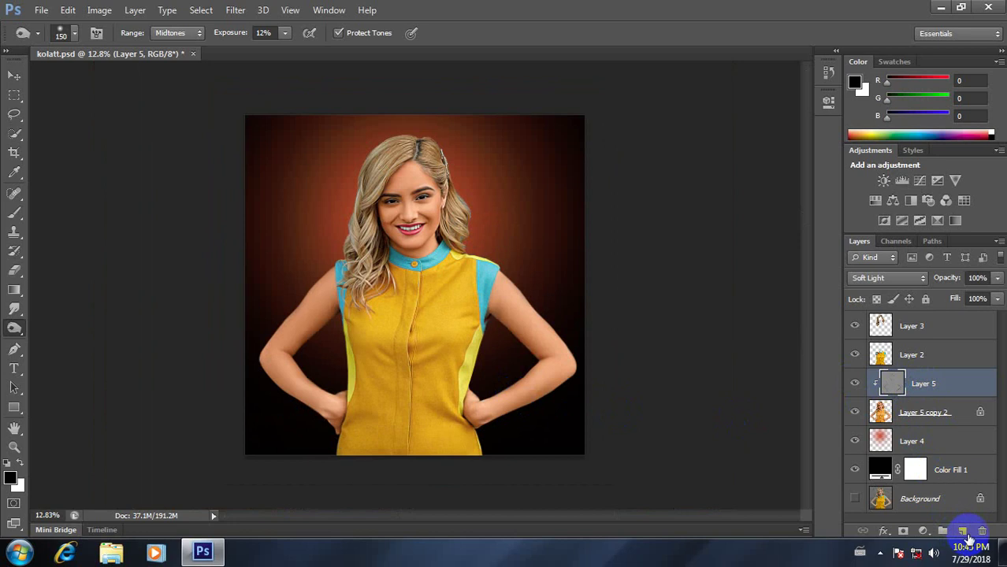
Step: Add a new Layer 6 above Layer 5 and fill it with 50% gray
left_click(962, 530)
scroll(315, 236, "down", 1)
scroll(359, 269, "up", 1)
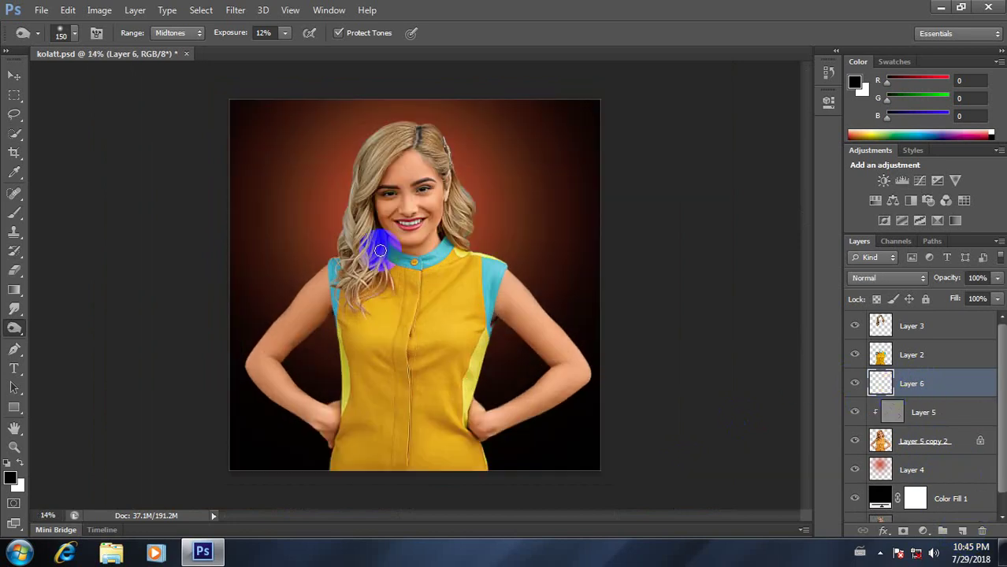
scroll(484, 308, "up", 2)
scroll(483, 308, "down", 1)
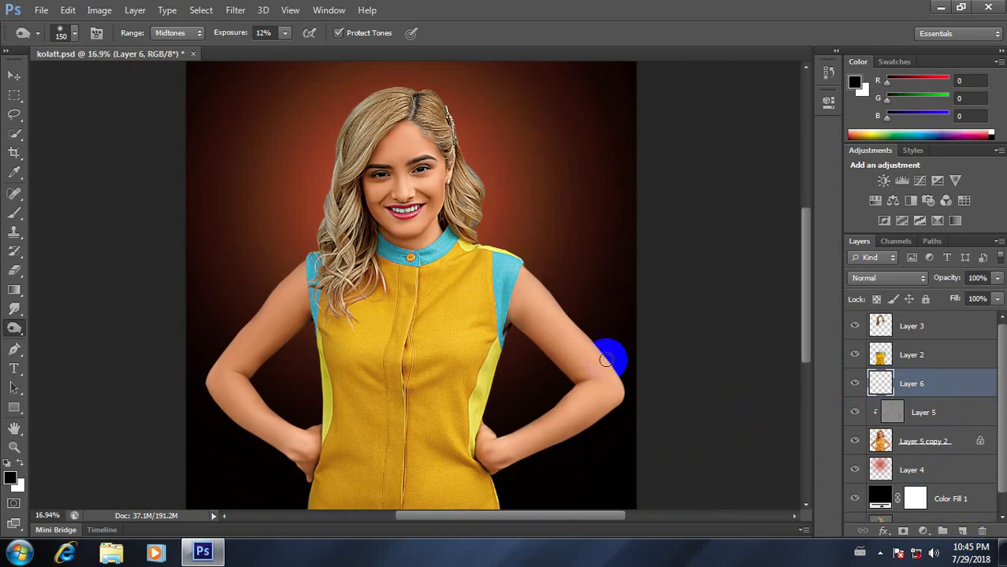
left_click(871, 410, "alt")
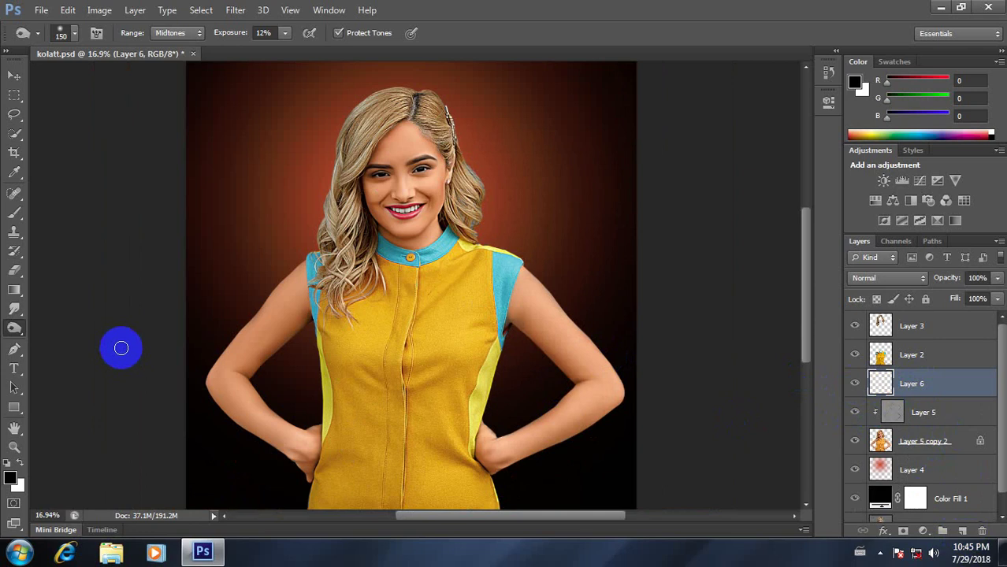
key("i")
key("shift+F5")
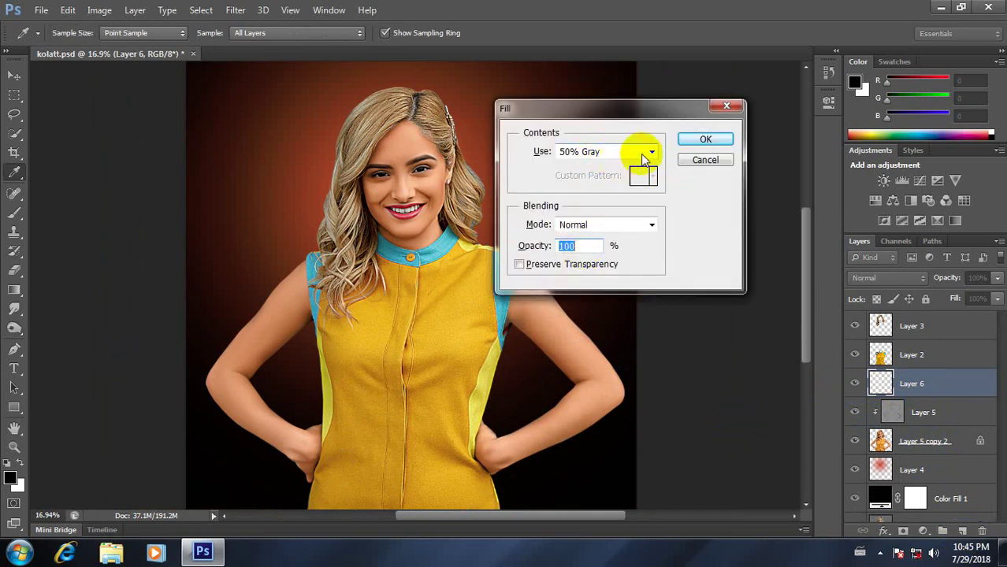
left_click(705, 139)
Step: Clip Layer 6 to the layer below and set its blend mode to Soft Light
key("o")
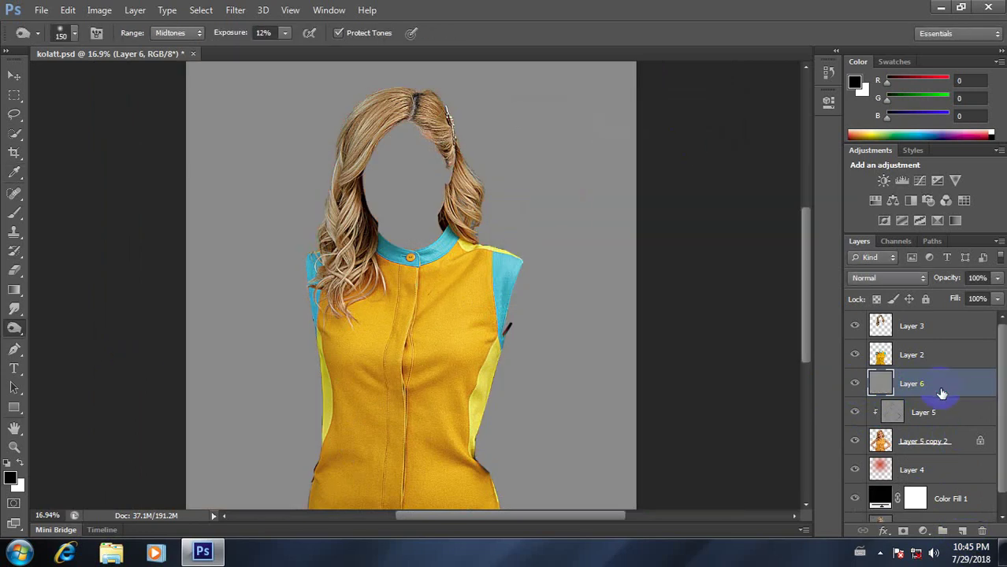
right_click(942, 394)
left_click(709, 218)
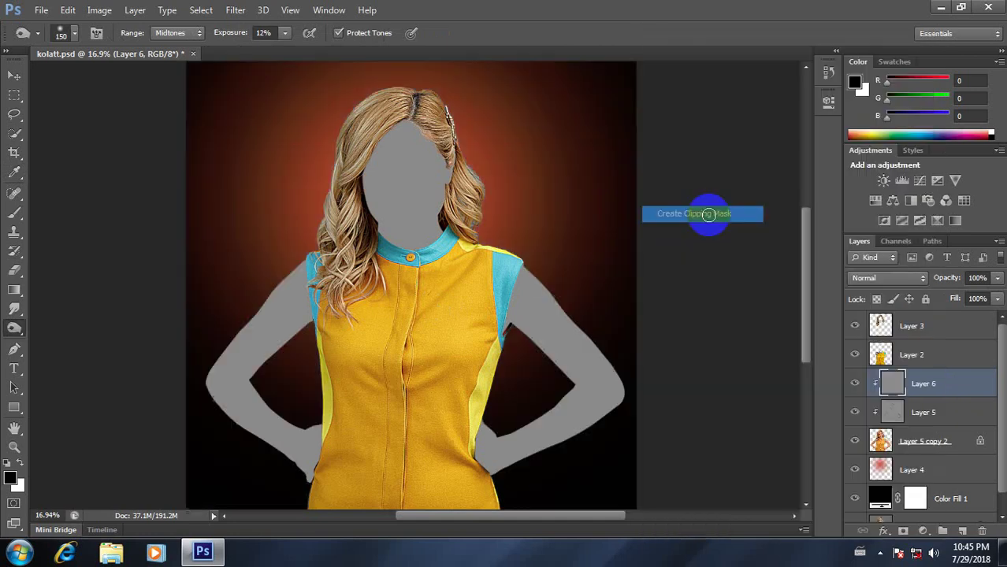
left_click(898, 277)
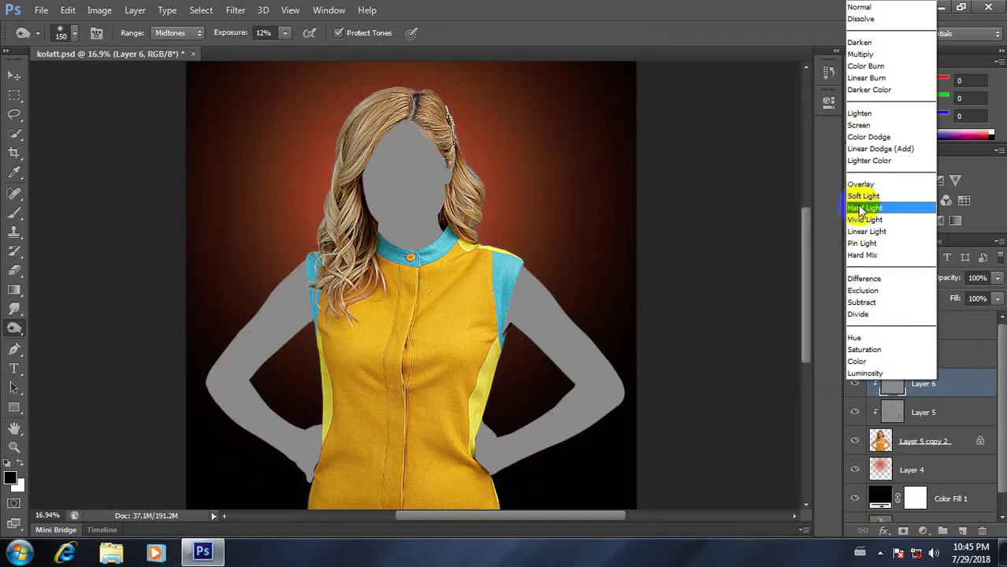
left_click(864, 196)
left_click(12, 78)
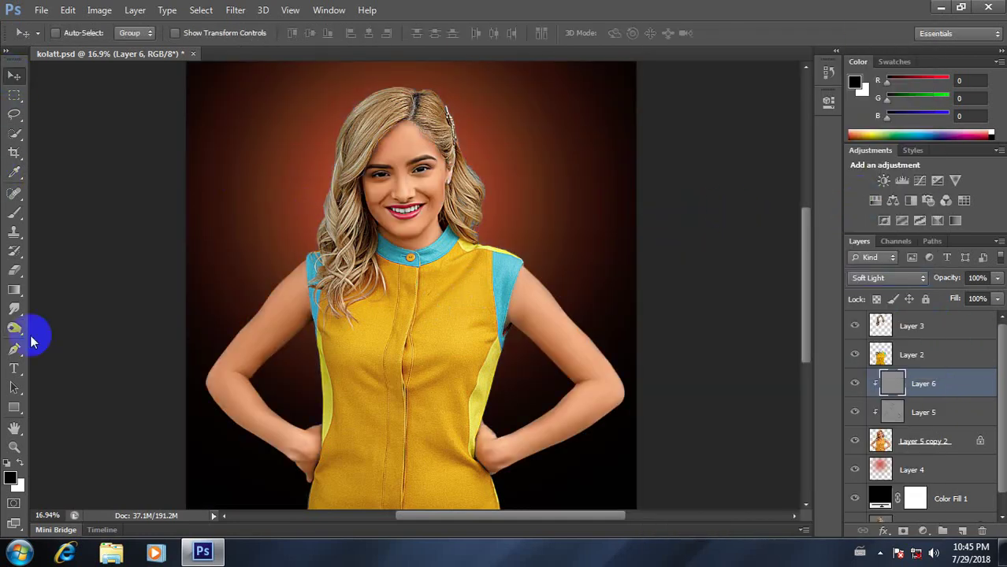
left_click(15, 327)
Step: Select the Dodge tool and enlarge its brush to 400, briefly trying the Burn tool
left_click(77, 329)
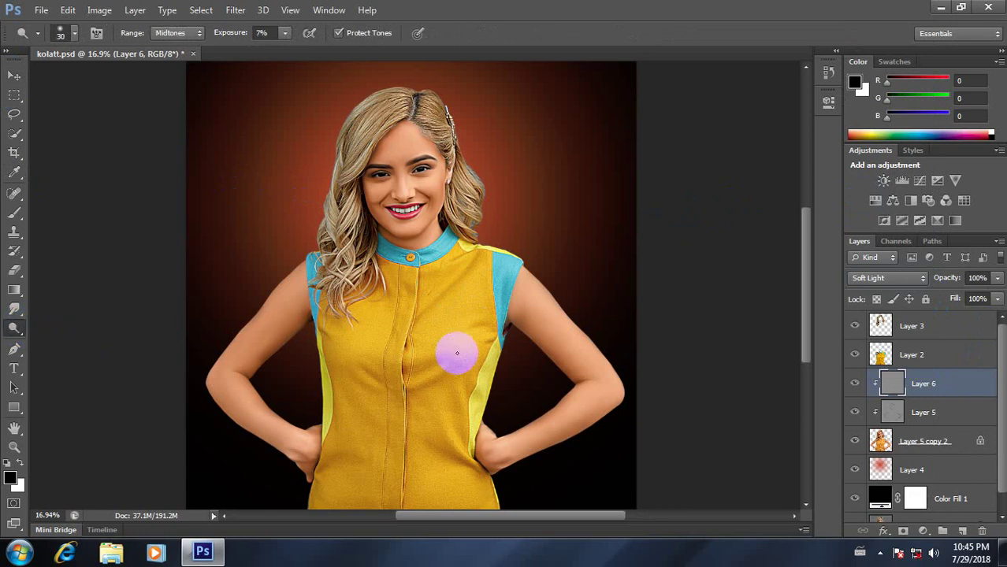
scroll(401, 327, "down", 1)
key("bracketright")
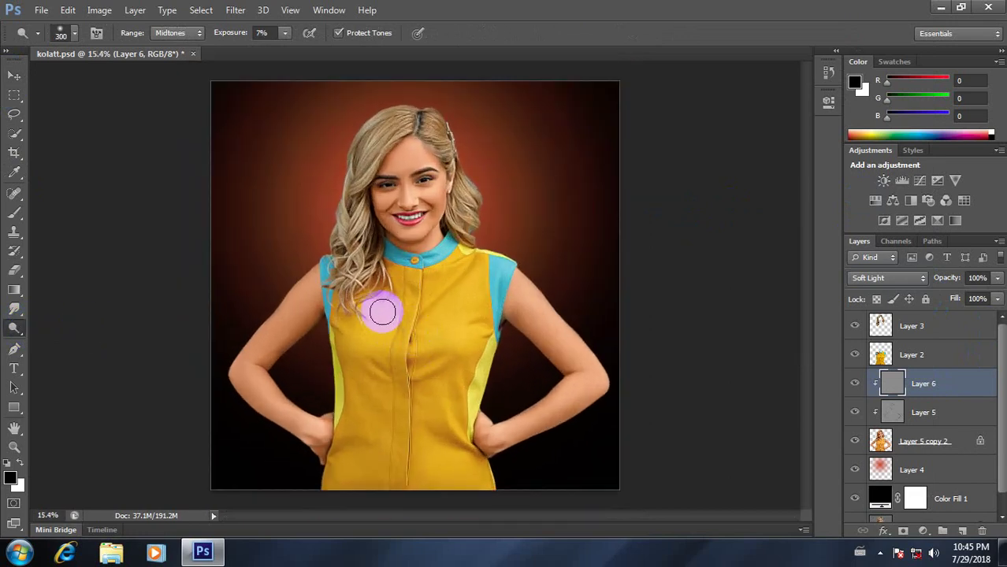
scroll(382, 313, "up", 1)
scroll(382, 313, "up", 1)
key("bracketright")
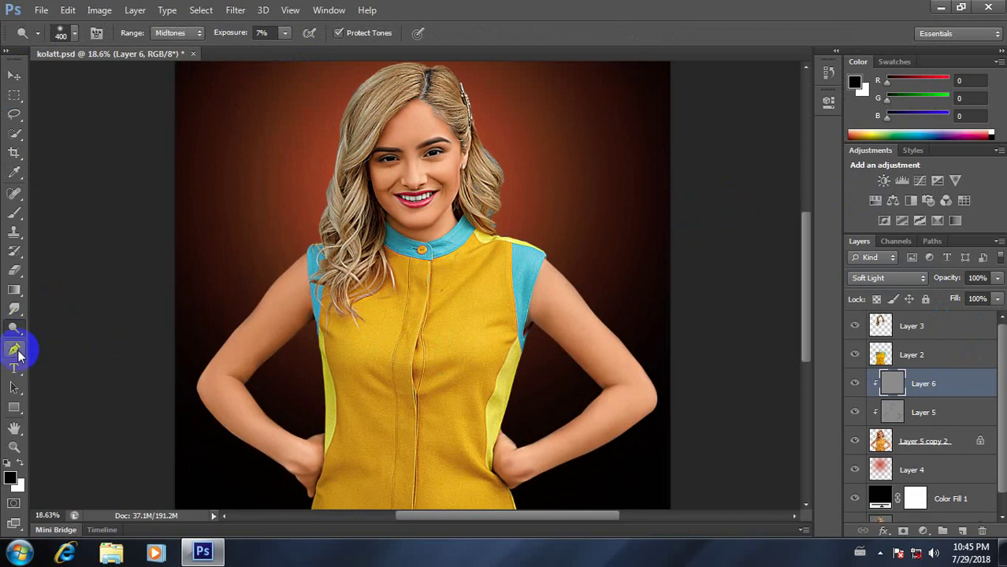
right_click(14, 327)
left_click(59, 340)
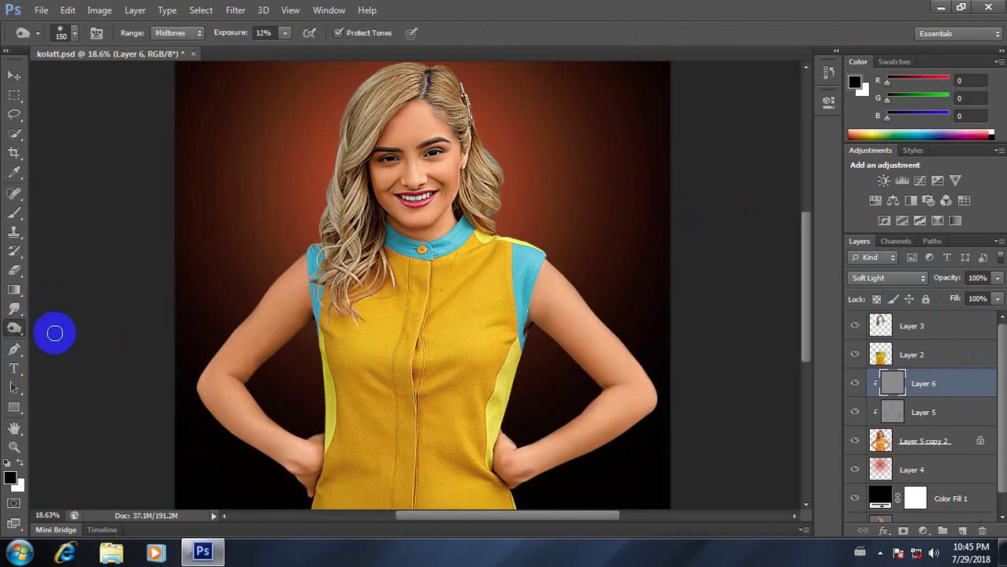
right_click(15, 332)
left_click(47, 325)
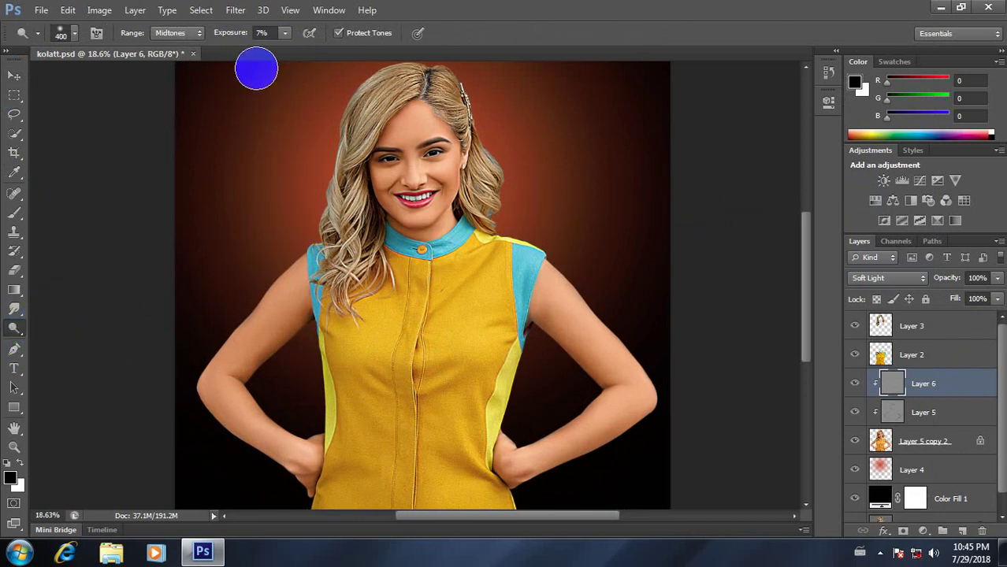
Step: Choose a soft round brush tip and reduce its size to 71 px
scroll(459, 285, "down", 1)
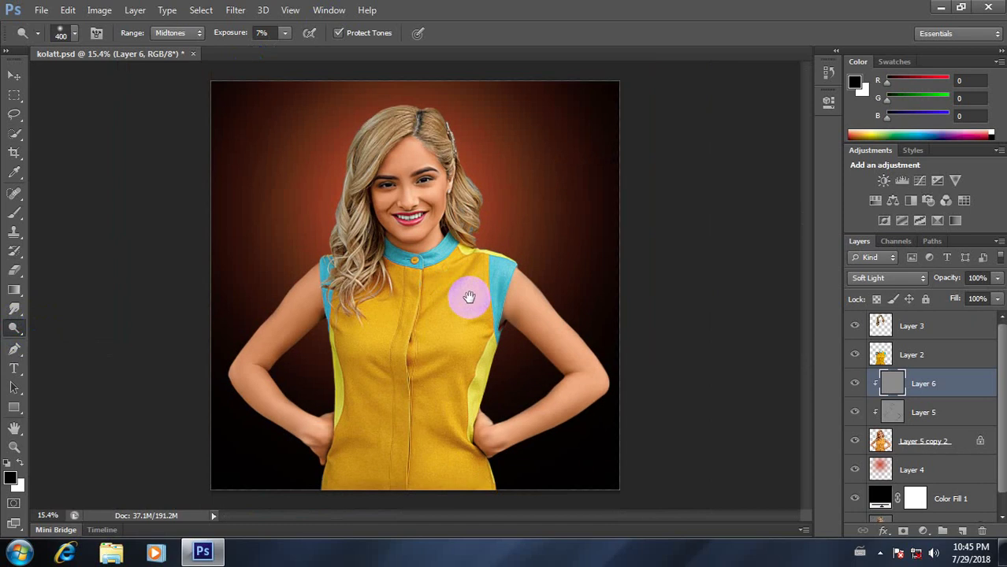
scroll(448, 282, "up", 2)
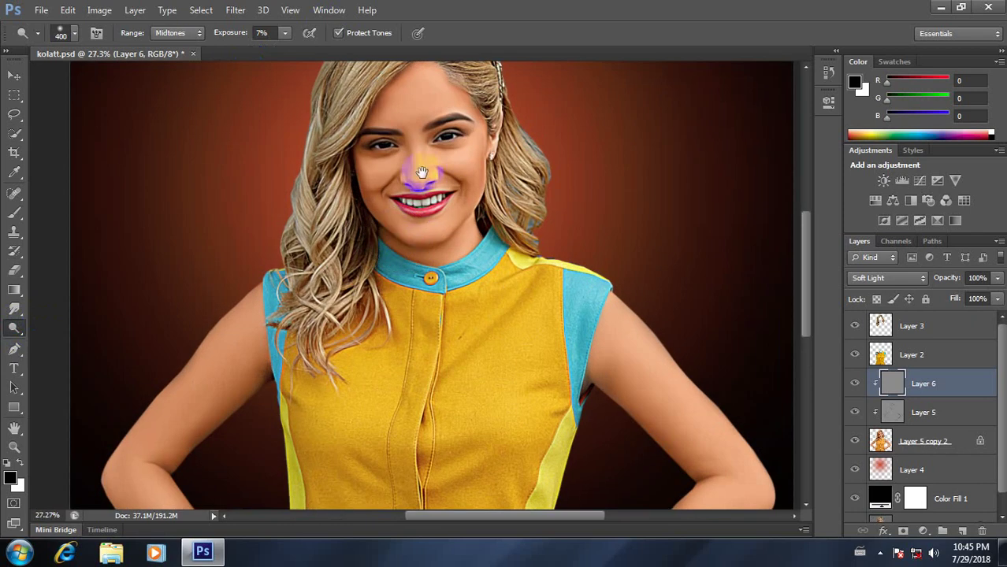
scroll(417, 263, "up", 1)
scroll(428, 270, "up", 2)
scroll(442, 219, "up", 1)
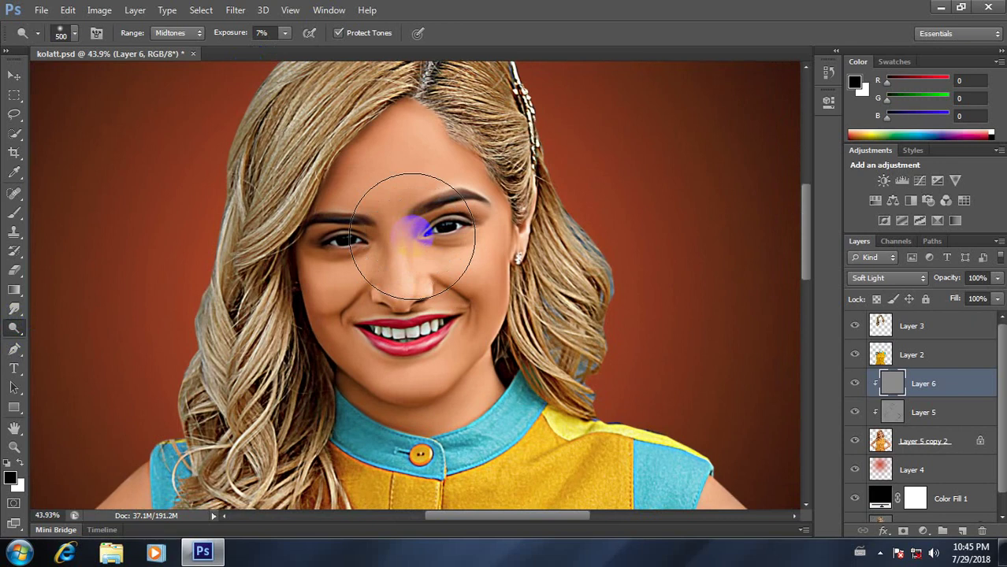
right_click(461, 174)
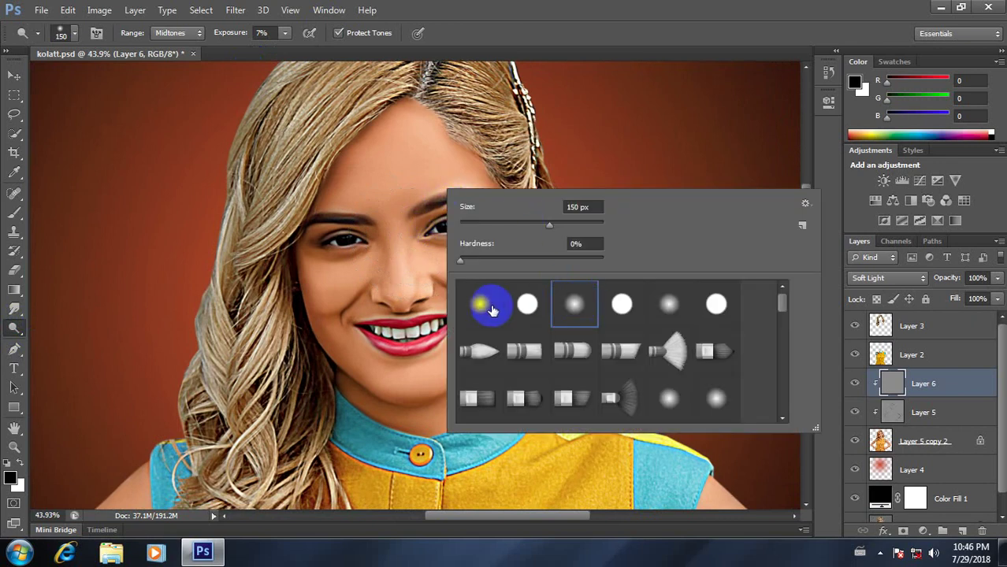
left_click(574, 305)
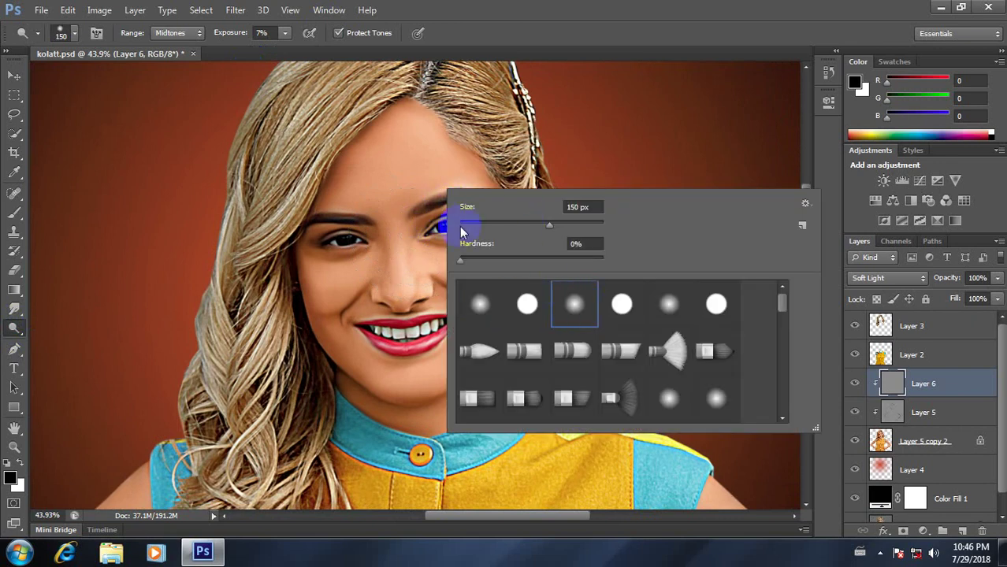
left_click_drag(528, 228, 516, 227)
left_click(348, 153)
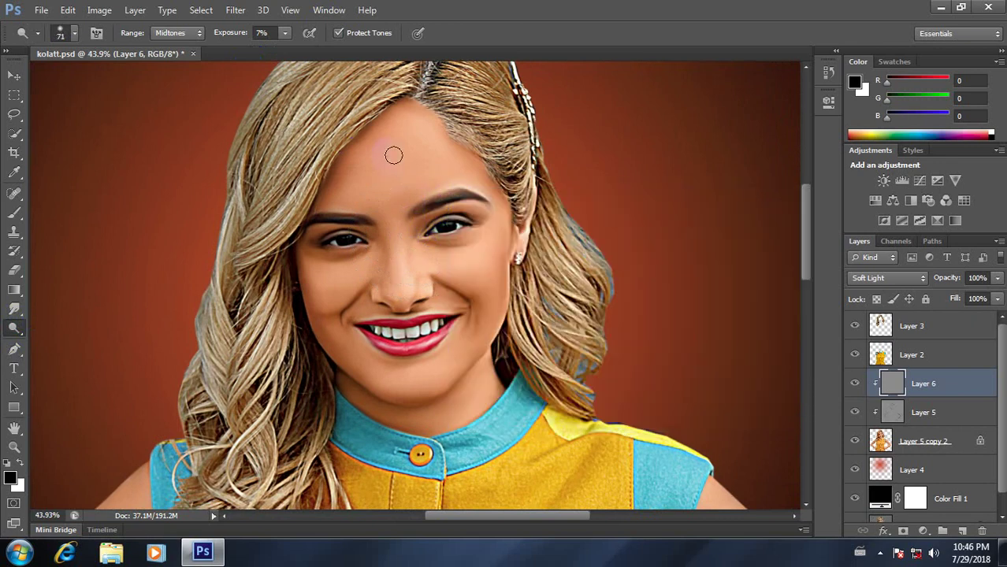
Step: With the 125 px dodge brush, hide and reshow Layer 6 to compare the forehead shading
scroll(398, 164, "up", 2)
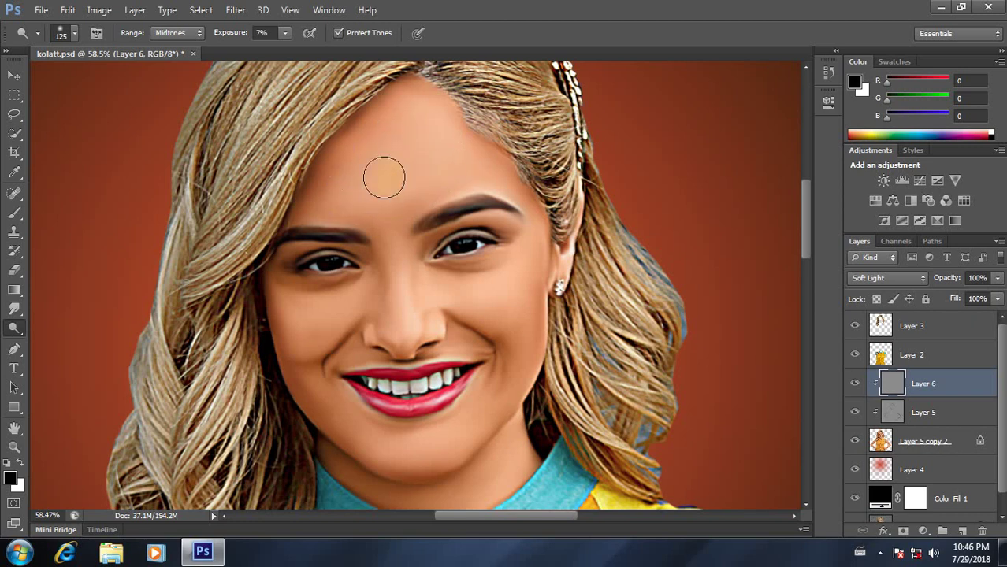
left_click(854, 384)
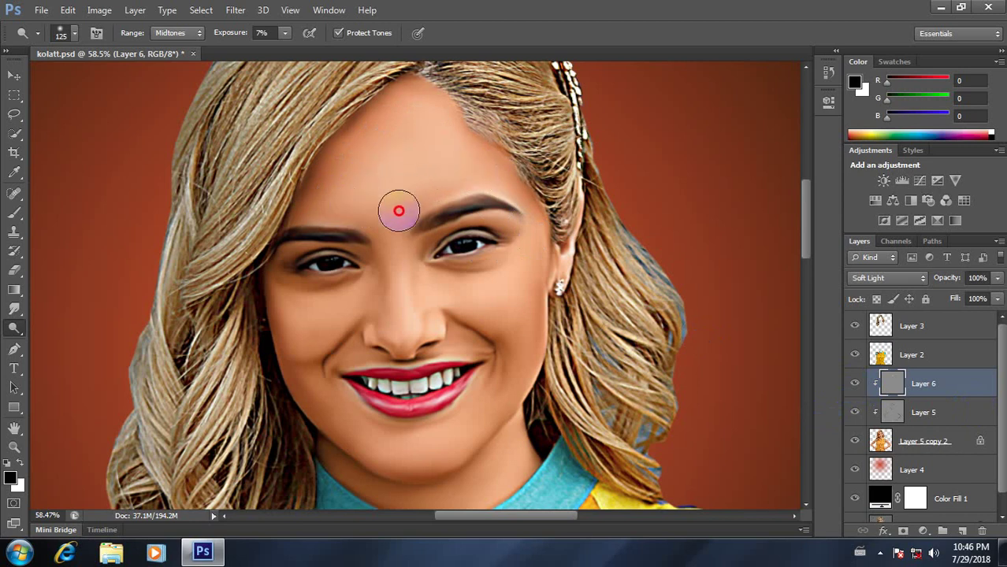
scroll(398, 211, "down", 3)
scroll(410, 244, "down", 3)
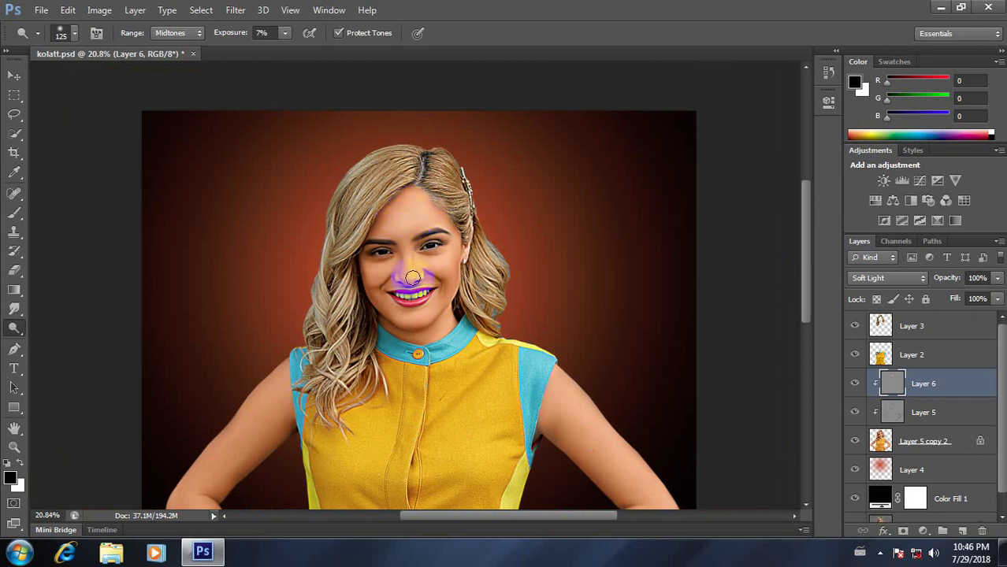
scroll(412, 277, "up", 2)
scroll(481, 256, "up", 2)
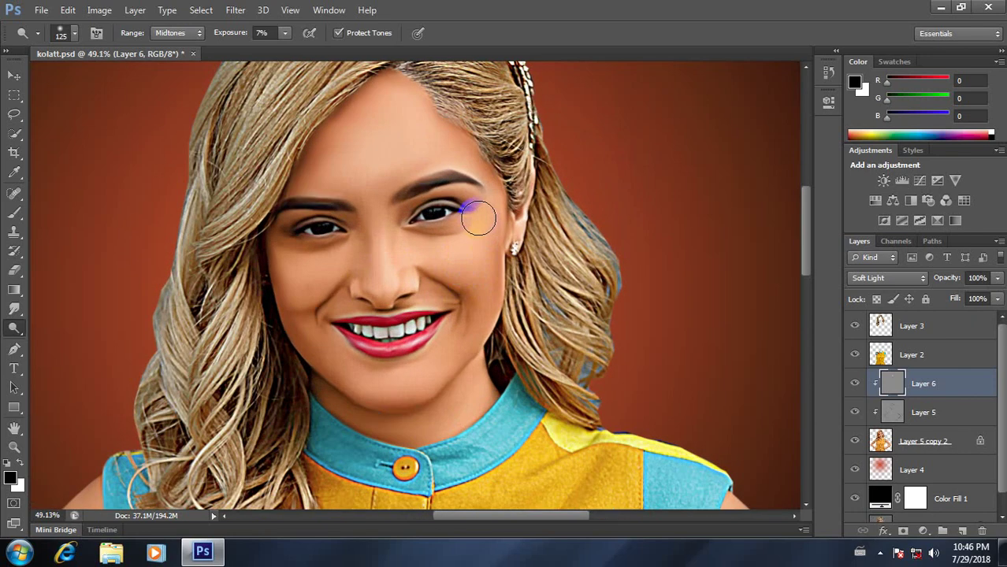
Step: Dodge the right-side cheek from the temple downward, extending lower down the cheek
scroll(478, 218, "up", 1)
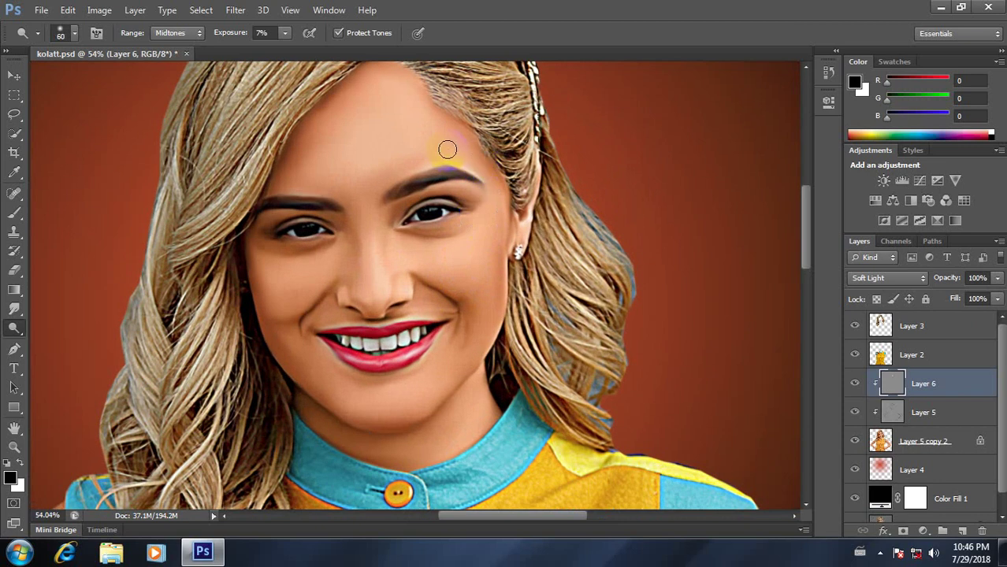
mouse_move(464, 157)
left_mouse_down()
mouse_move(498, 192)
mouse_move(485, 248)
left_mouse_up()
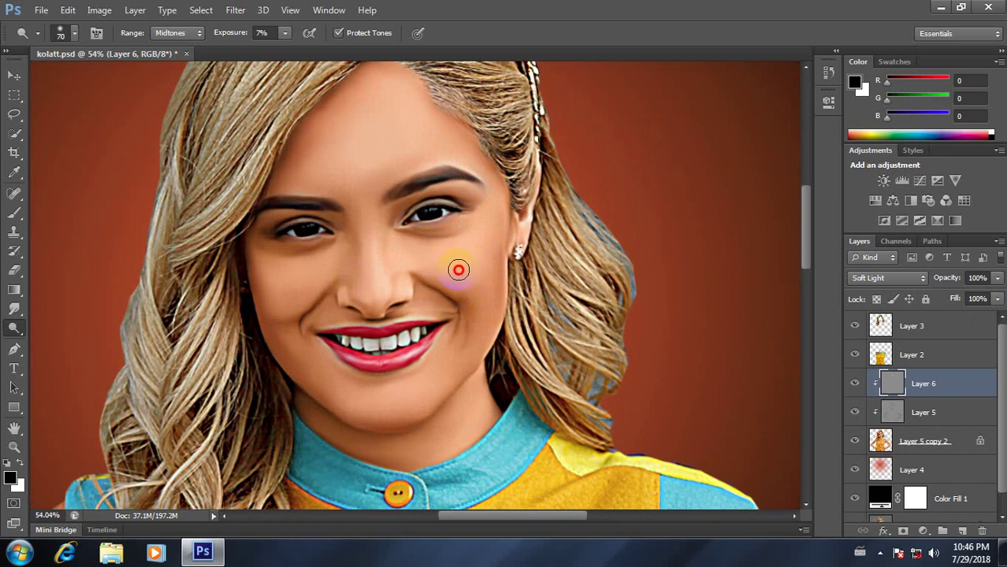
mouse_move(472, 282)
left_mouse_down()
mouse_move(485, 247)
mouse_move(430, 272)
mouse_move(471, 293)
mouse_move(439, 268)
mouse_move(461, 267)
mouse_move(429, 248)
mouse_move(481, 255)
mouse_move(485, 315)
mouse_move(490, 222)
left_mouse_up()
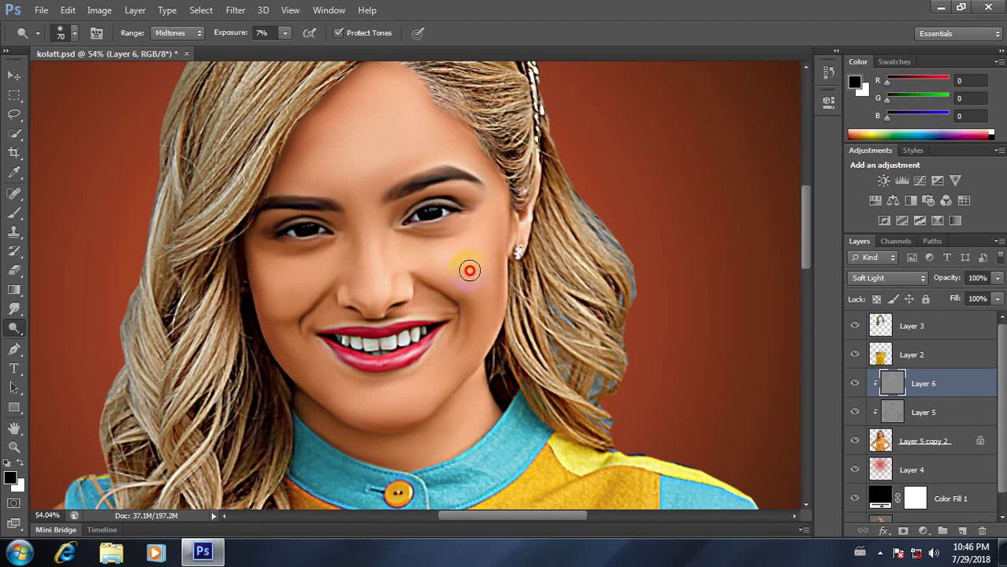
left_click_drag(451, 267, 458, 276)
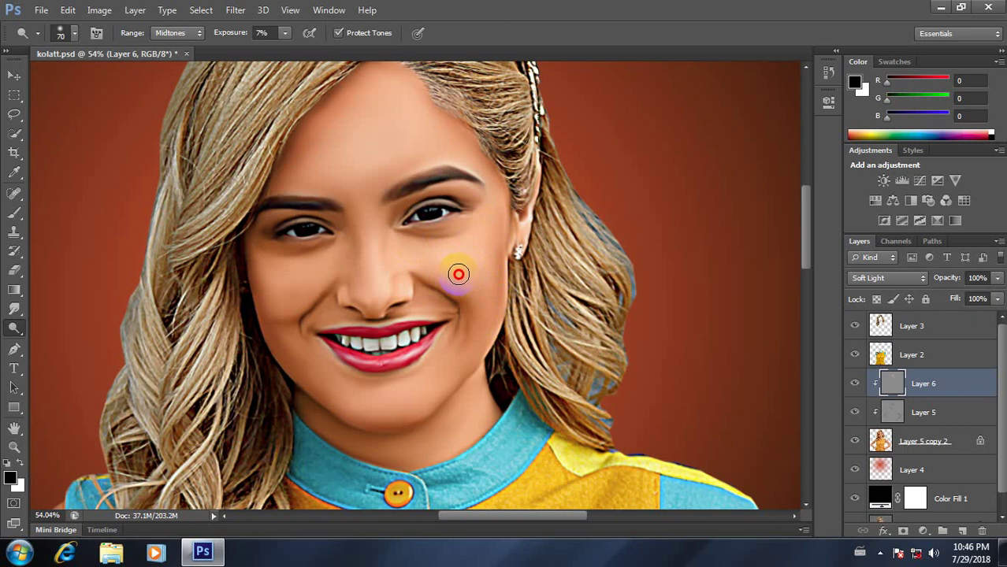
scroll(459, 274, "down", 1)
scroll(459, 274, "down", 3)
scroll(469, 277, "up", 2)
scroll(477, 281, "up", 1)
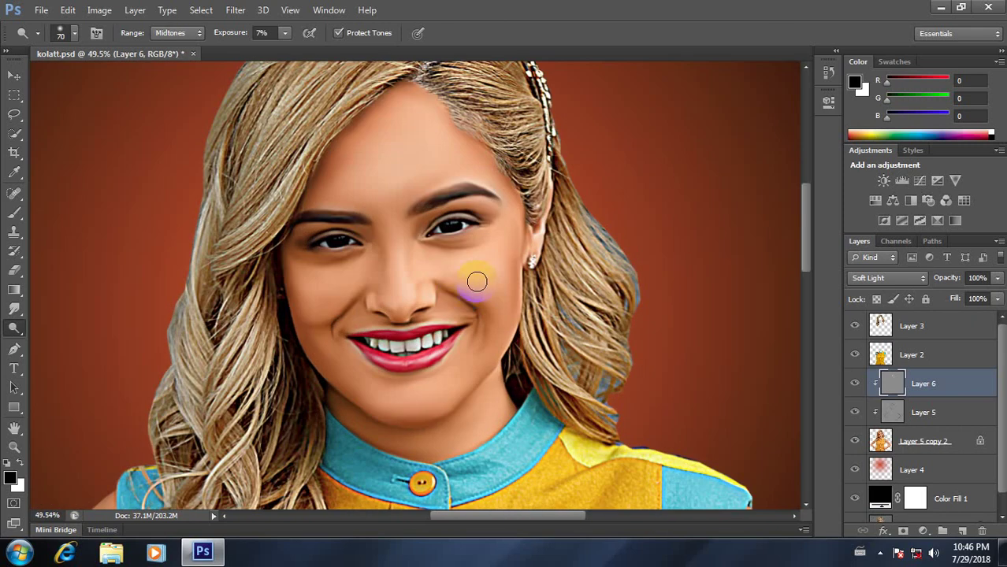
mouse_move(477, 282)
left_mouse_down()
mouse_move(481, 294)
mouse_move(454, 272)
mouse_move(470, 284)
left_mouse_up()
mouse_move(504, 246)
left_mouse_down()
mouse_move(509, 284)
mouse_move(495, 331)
left_mouse_up()
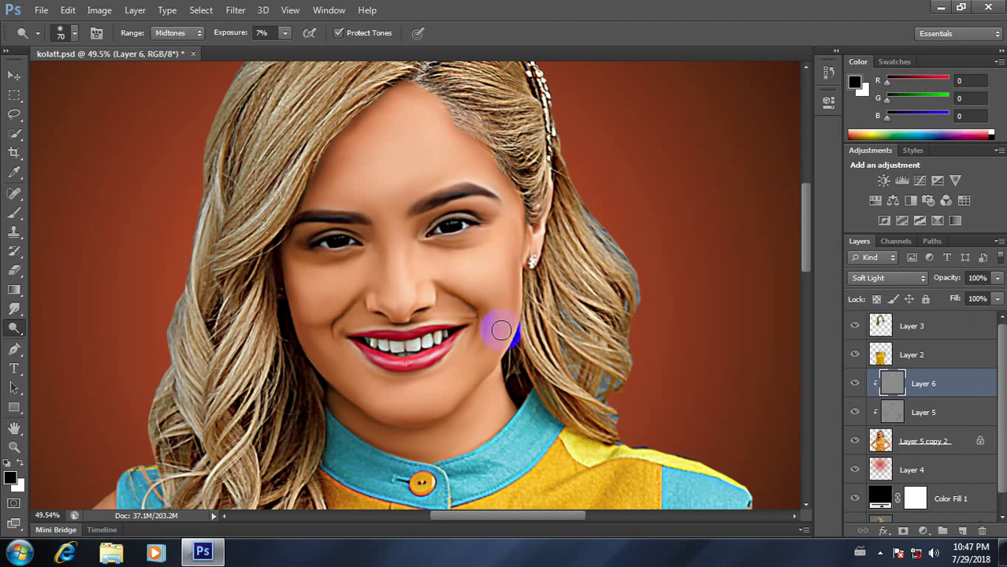
Step: Lighten the right-side cheek near the smile with further dodge strokes
scroll(495, 331, "down", 2)
scroll(493, 341, "down", 2)
scroll(456, 229, "up", 2)
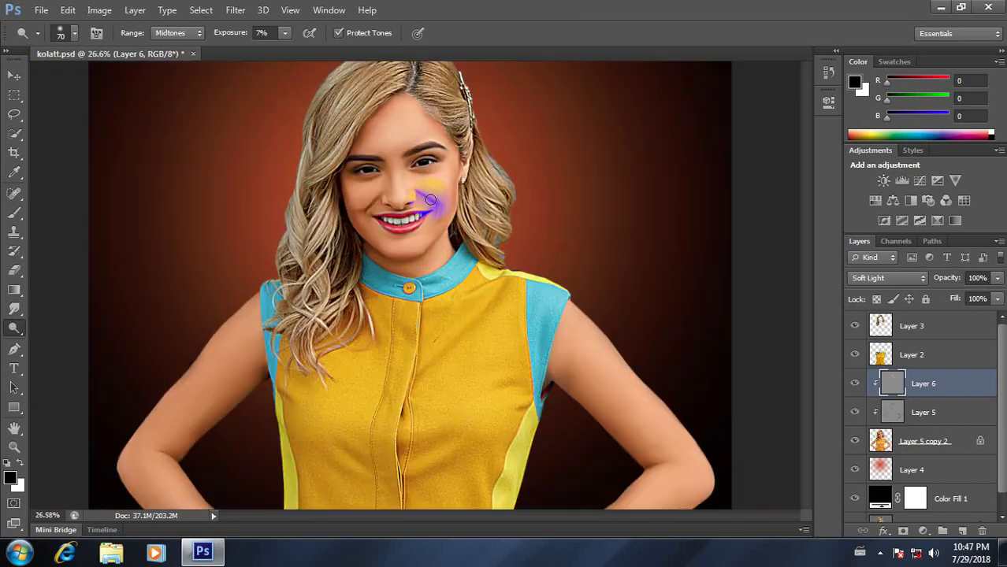
scroll(426, 213, "up", 2)
scroll(422, 202, "up", 1)
left_click(470, 170)
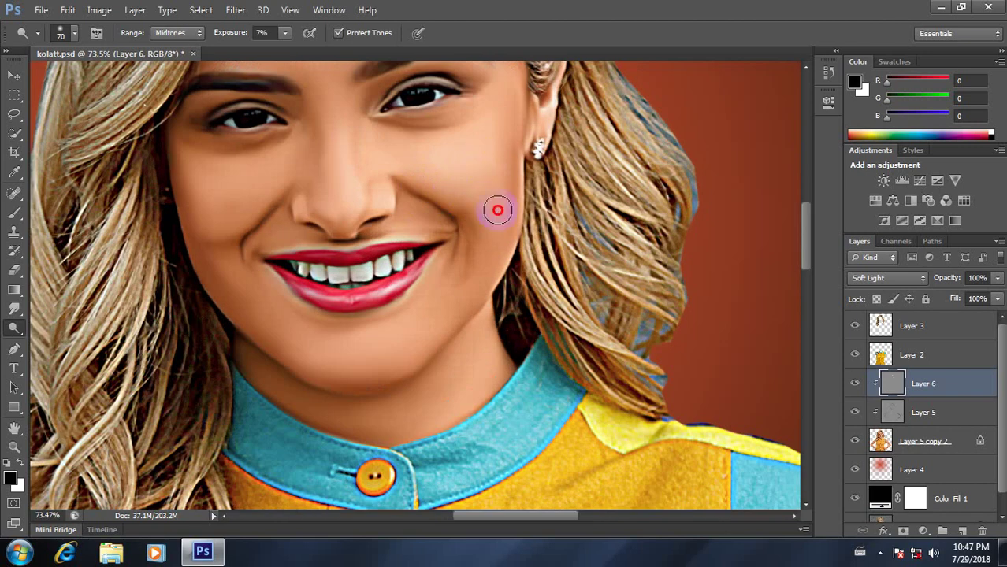
left_click_drag(471, 169, 499, 251)
mouse_move(438, 183)
left_mouse_down()
mouse_move(464, 167)
mouse_move(486, 184)
mouse_move(457, 169)
left_mouse_up()
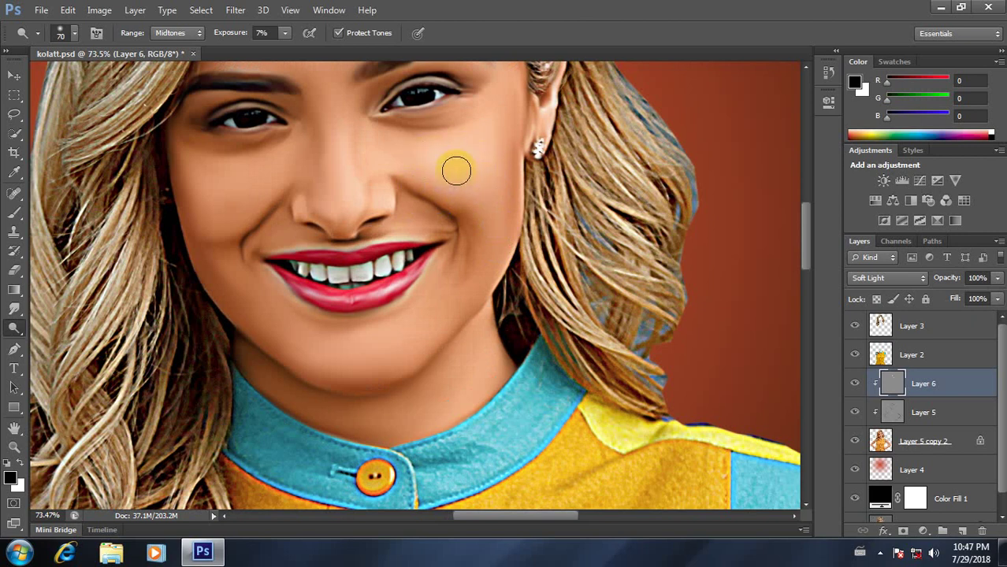
scroll(449, 207, "down", 3)
scroll(419, 254, "up", 1)
scroll(419, 255, "up", 1)
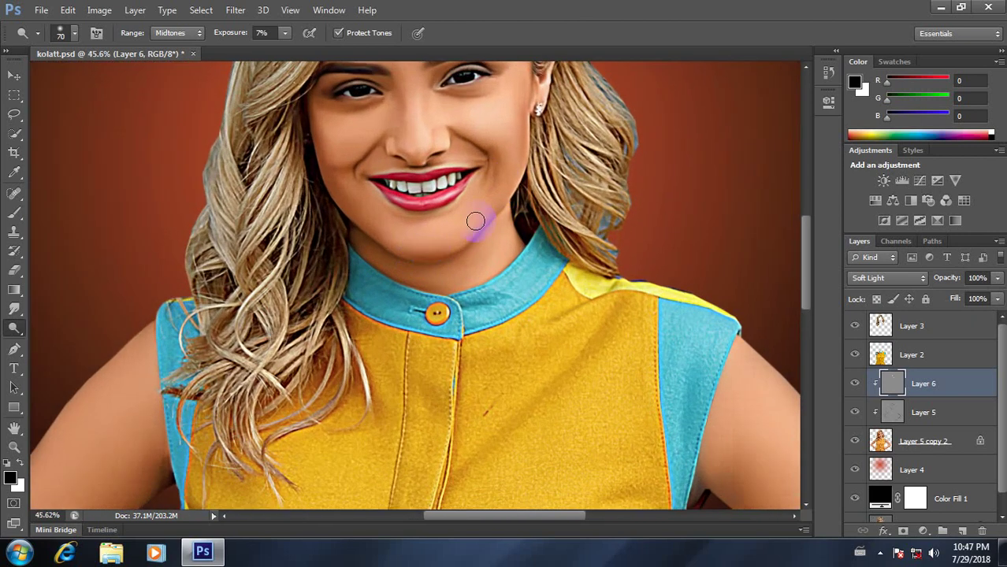
Step: Lighten the chin with several dodge strokes across it
left_click_drag(432, 242, 450, 247)
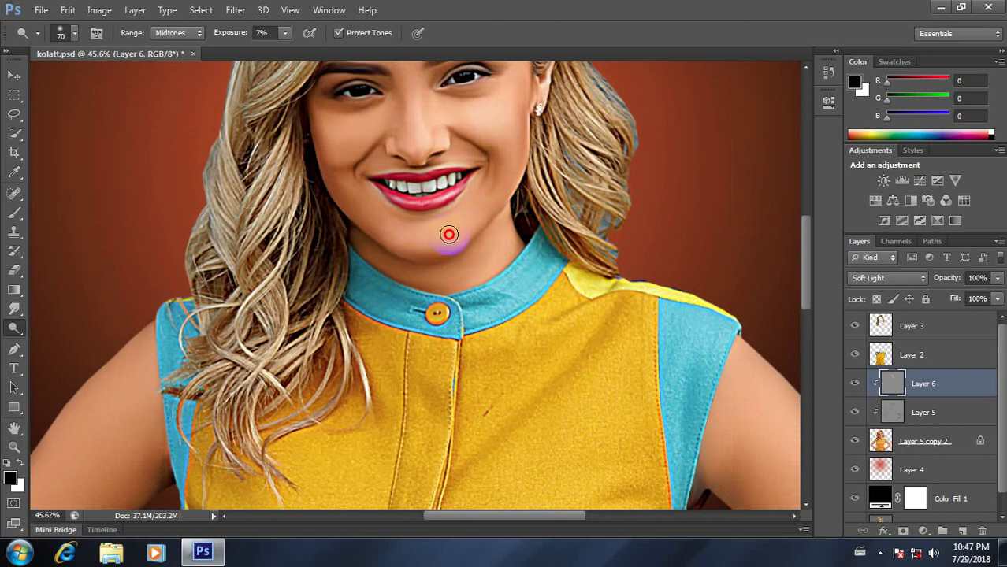
mouse_move(450, 238)
left_mouse_down()
mouse_move(407, 234)
mouse_move(414, 242)
mouse_move(436, 231)
mouse_move(427, 234)
left_mouse_up()
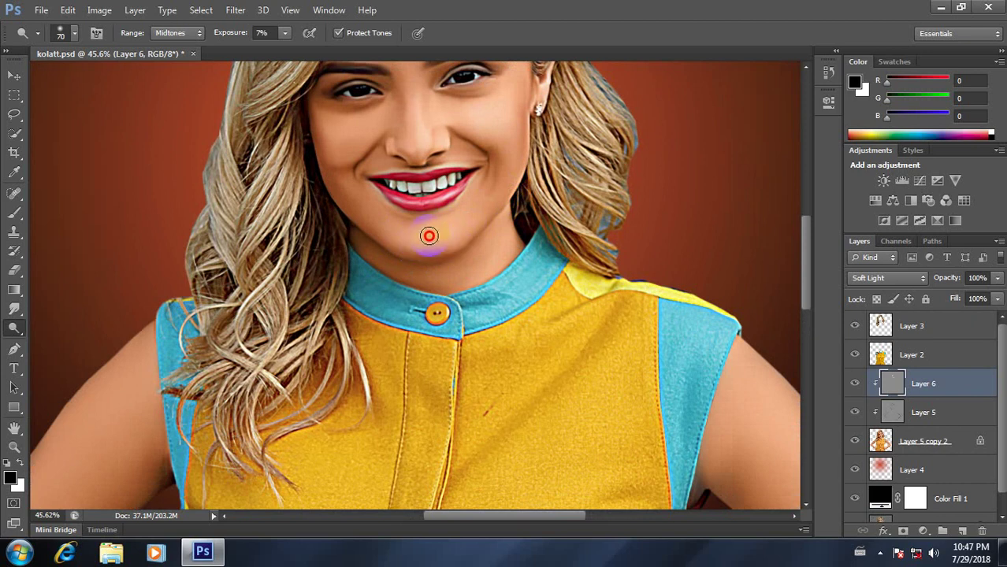
scroll(452, 238, "down", 2)
scroll(472, 252, "up", 3)
scroll(488, 266, "up", 3)
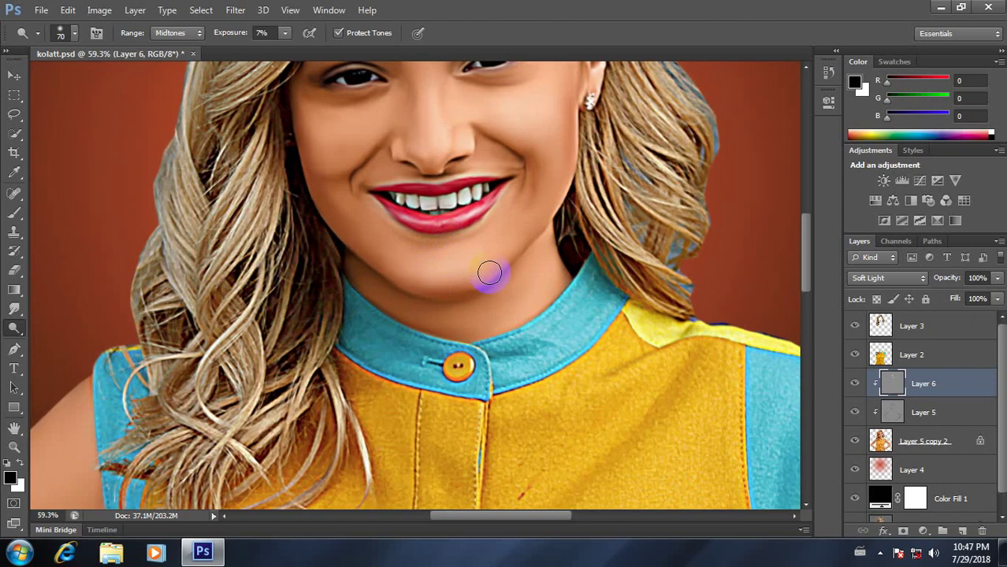
mouse_move(488, 265)
left_mouse_down()
mouse_move(469, 253)
mouse_move(474, 263)
mouse_move(424, 281)
left_mouse_up()
Step: Lighten the left-side cheek up to beneath the left eye
scroll(438, 279, "down", 3)
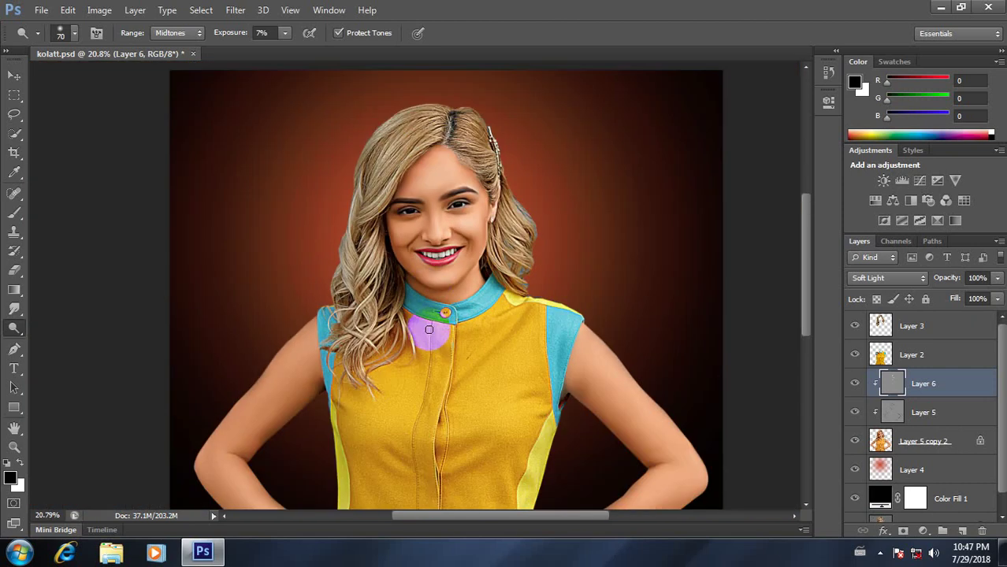
scroll(415, 245, "up", 3)
scroll(412, 234, "up", 3)
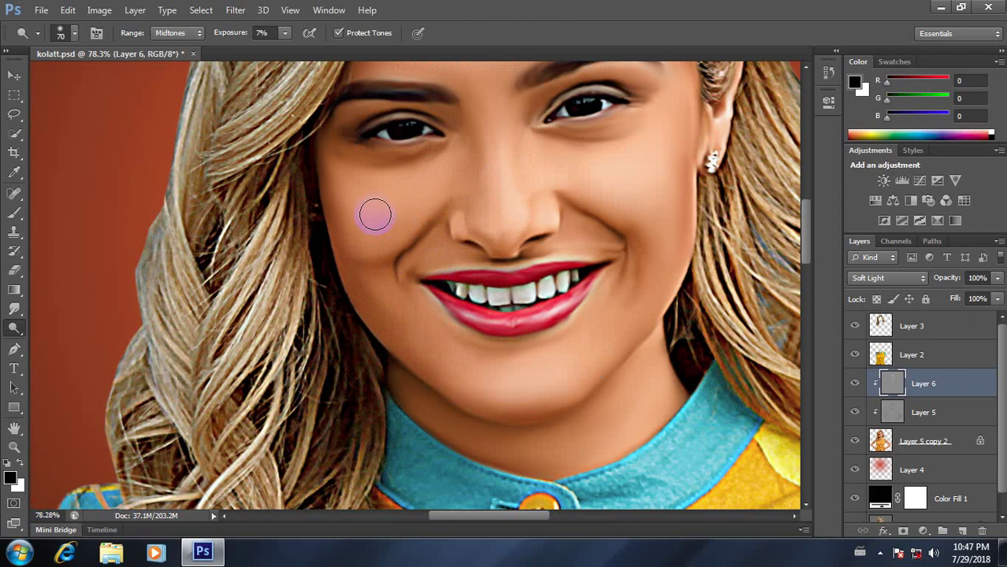
mouse_move(367, 208)
left_mouse_down()
mouse_move(359, 216)
mouse_move(386, 220)
mouse_move(420, 184)
mouse_move(374, 204)
mouse_move(421, 201)
left_mouse_up()
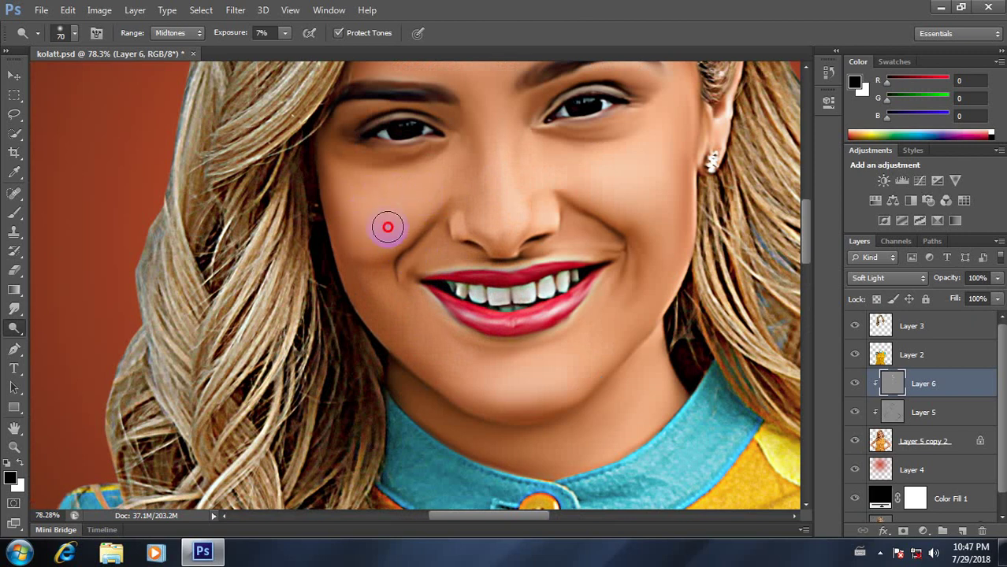
mouse_move(384, 236)
left_mouse_down()
mouse_move(362, 214)
mouse_move(403, 182)
mouse_move(359, 204)
mouse_move(431, 177)
mouse_move(377, 218)
mouse_move(348, 187)
mouse_move(357, 219)
mouse_move(395, 212)
left_mouse_up()
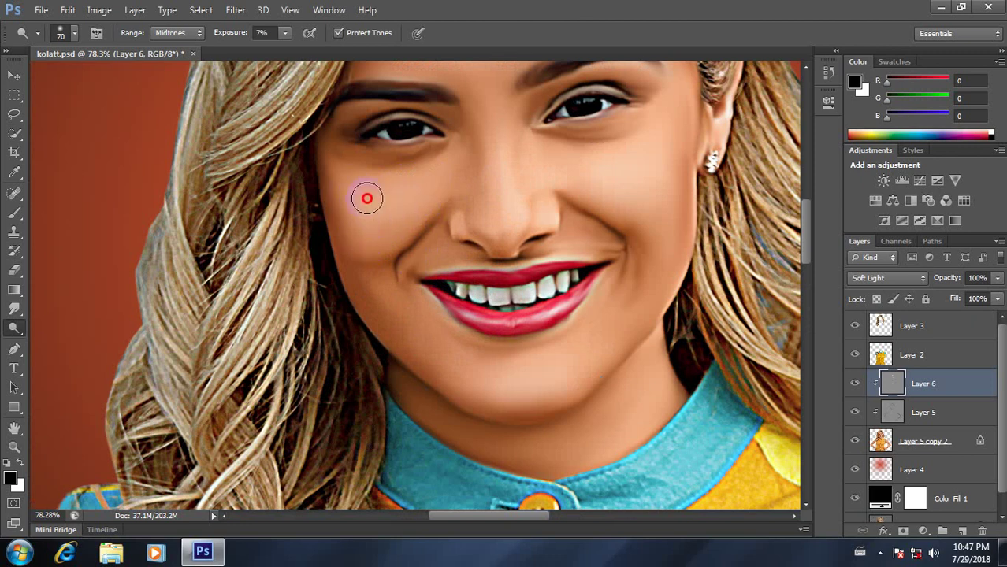
scroll(394, 228, "down", 3)
scroll(412, 253, "down", 2)
scroll(414, 244, "up", 3)
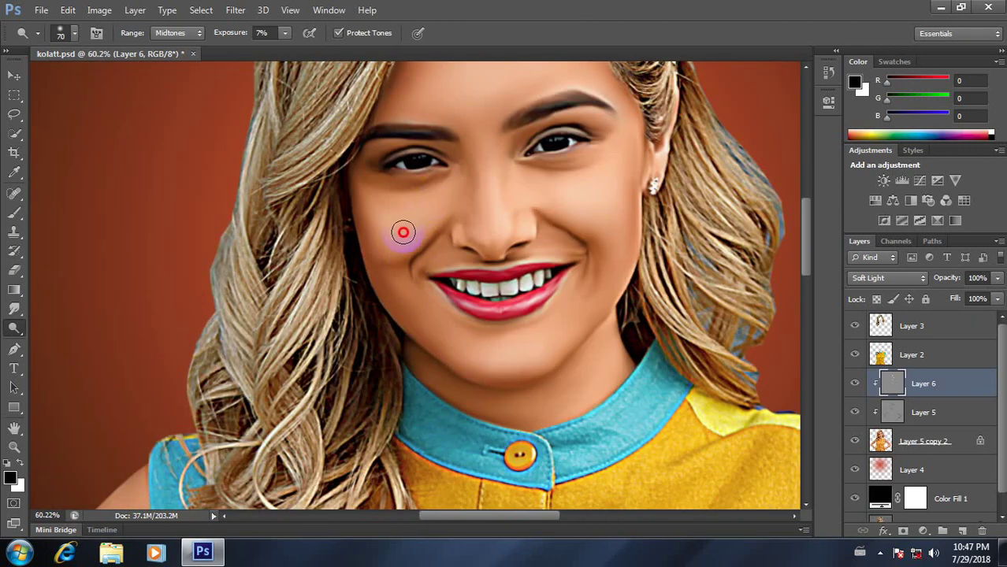
mouse_move(402, 232)
left_mouse_down()
mouse_move(442, 198)
mouse_move(426, 217)
mouse_move(440, 201)
mouse_move(433, 196)
mouse_move(387, 212)
mouse_move(422, 210)
mouse_move(390, 242)
mouse_move(400, 221)
left_mouse_up()
scroll(395, 224, "down", 2)
scroll(397, 216, "down", 2)
scroll(398, 207, "down", 1)
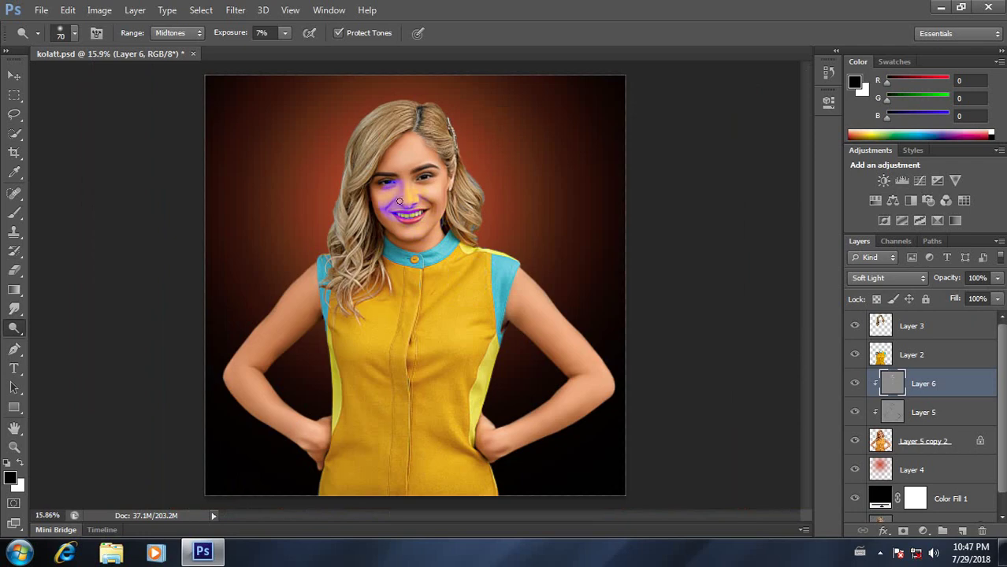
scroll(400, 202, "up", 3)
scroll(387, 193, "up", 2)
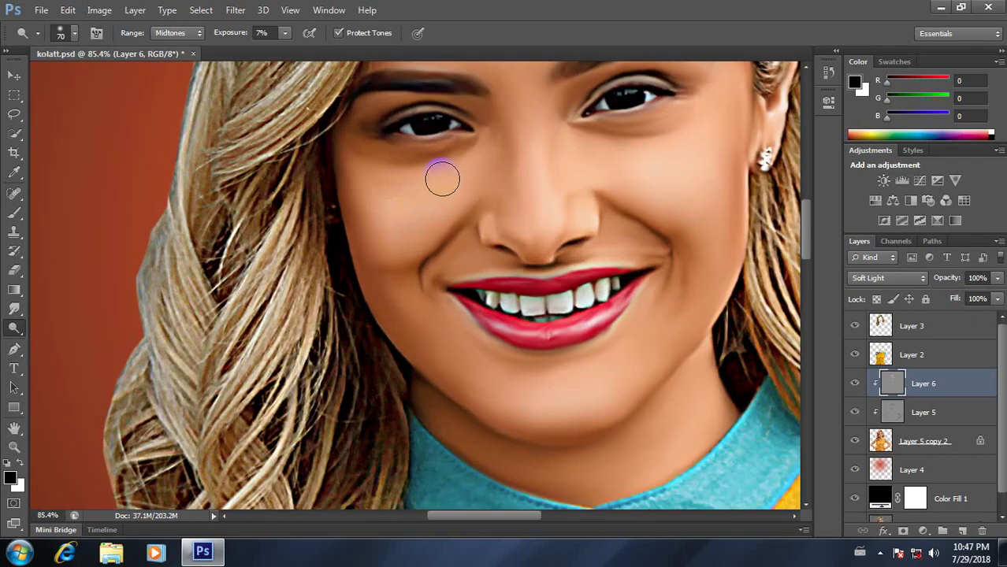
left_click_drag(427, 206, 427, 220)
left_click_drag(382, 184, 413, 227)
scroll(424, 252, "down", 3)
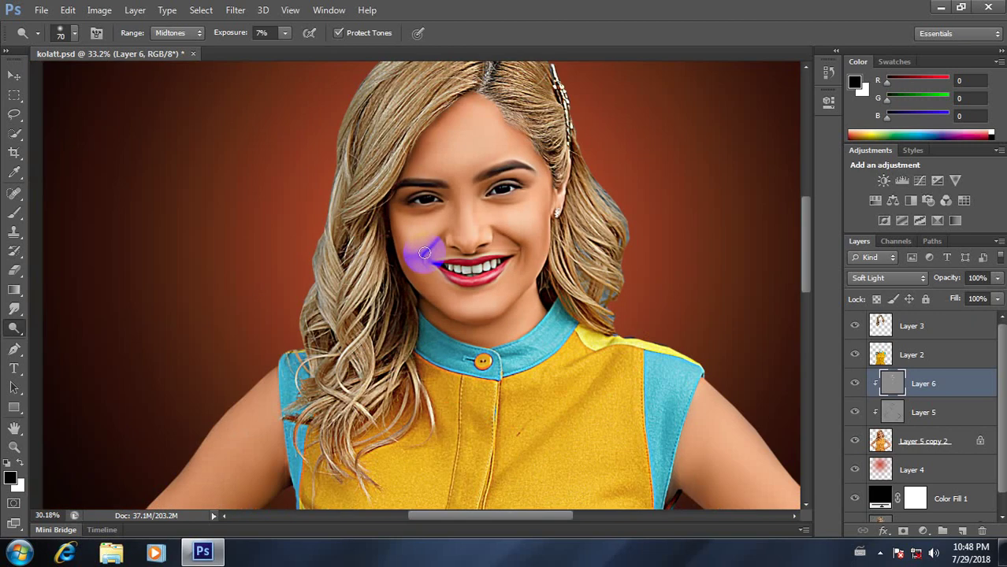
scroll(424, 252, "down", 1)
Step: Show Layer 6 again after a before/after check and adjust its opacity
left_click(855, 384)
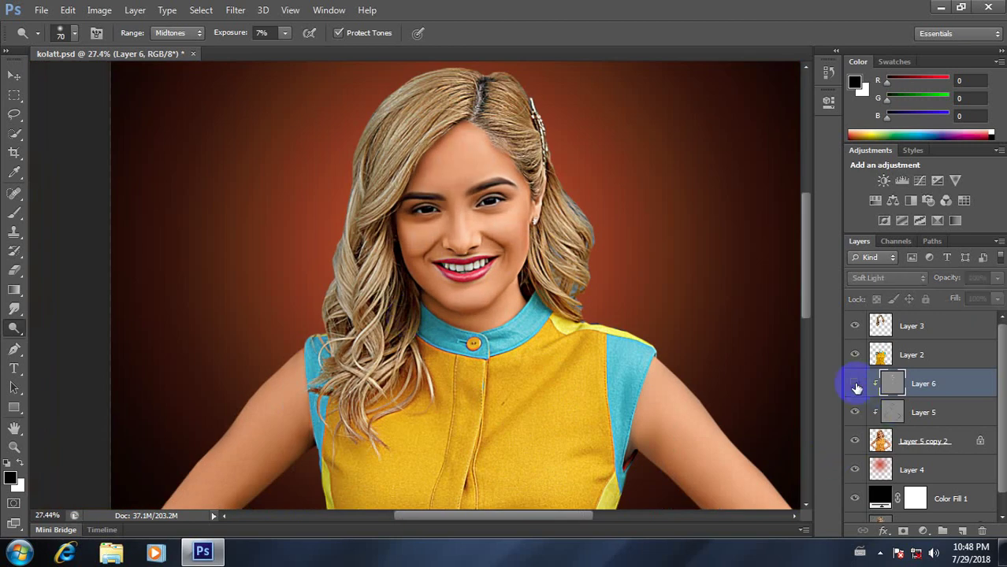
left_click(854, 384)
left_click(996, 277)
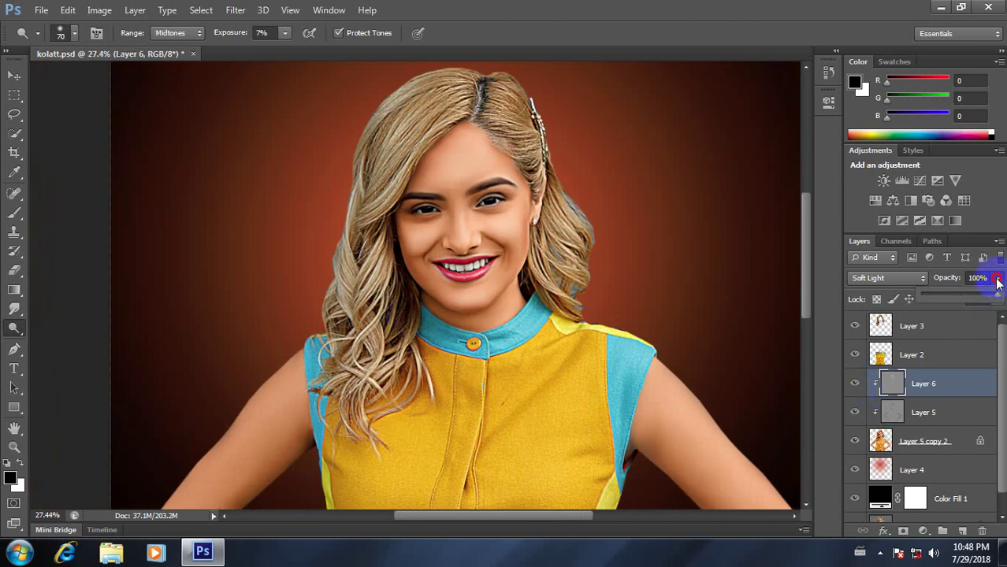
mouse_move(998, 298)
left_mouse_down()
mouse_move(980, 305)
mouse_move(998, 297)
left_mouse_up()
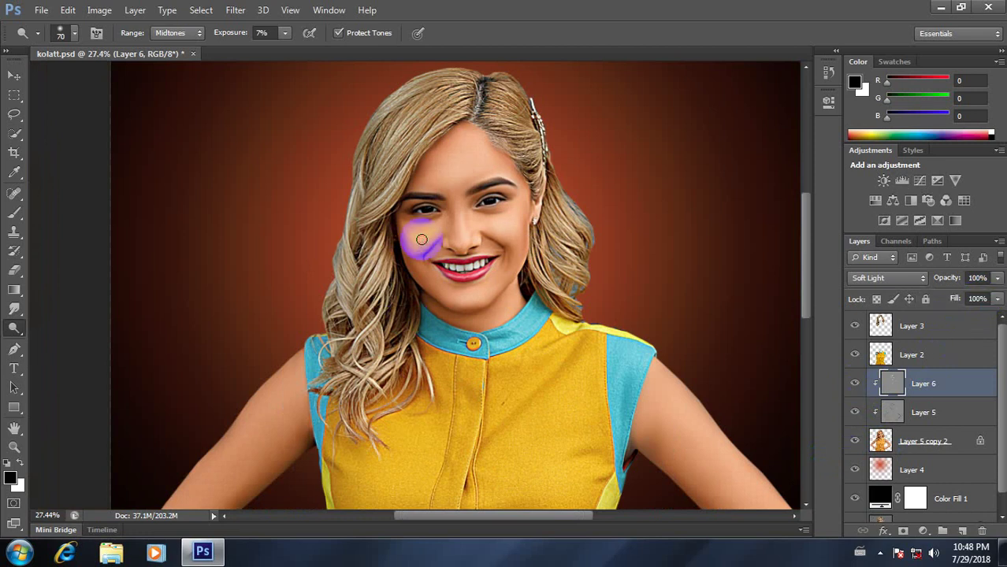
Step: Dodge the left cheek further on Layer 6 and check the area under the left eye
scroll(439, 228, "up", 3)
mouse_move(434, 228)
left_mouse_down()
mouse_move(404, 247)
mouse_move(447, 234)
mouse_move(393, 260)
mouse_move(445, 318)
left_mouse_up()
scroll(393, 261, "down", 3)
scroll(445, 318, "down", 2)
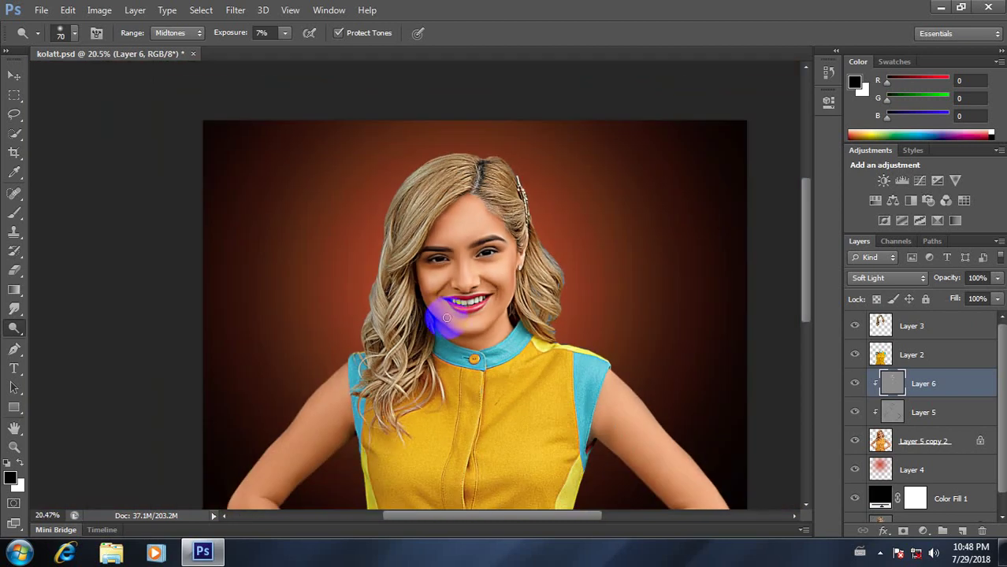
scroll(449, 317, "down", 2)
scroll(407, 206, "up", 5)
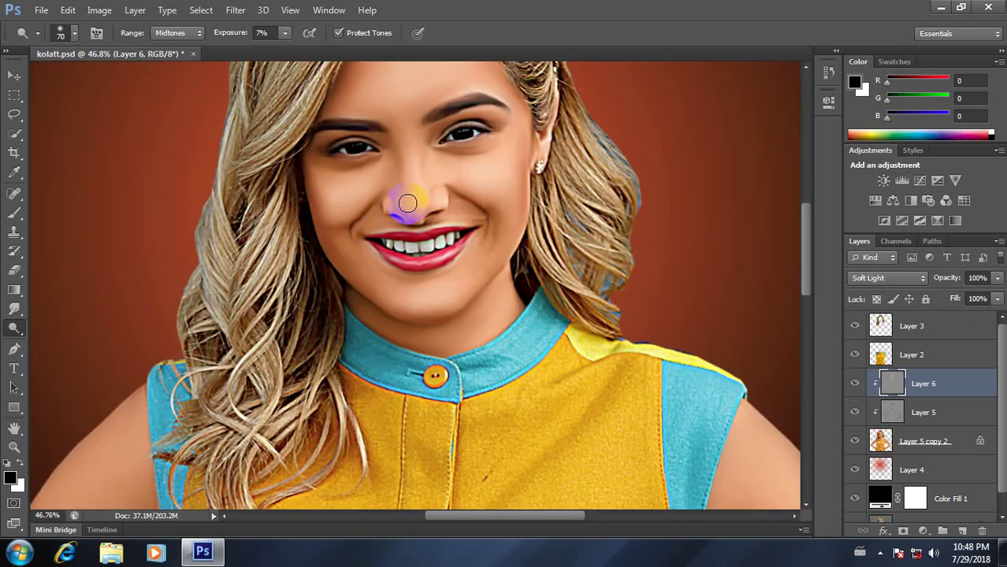
scroll(410, 201, "up", 2)
left_click_drag(409, 201, 437, 277)
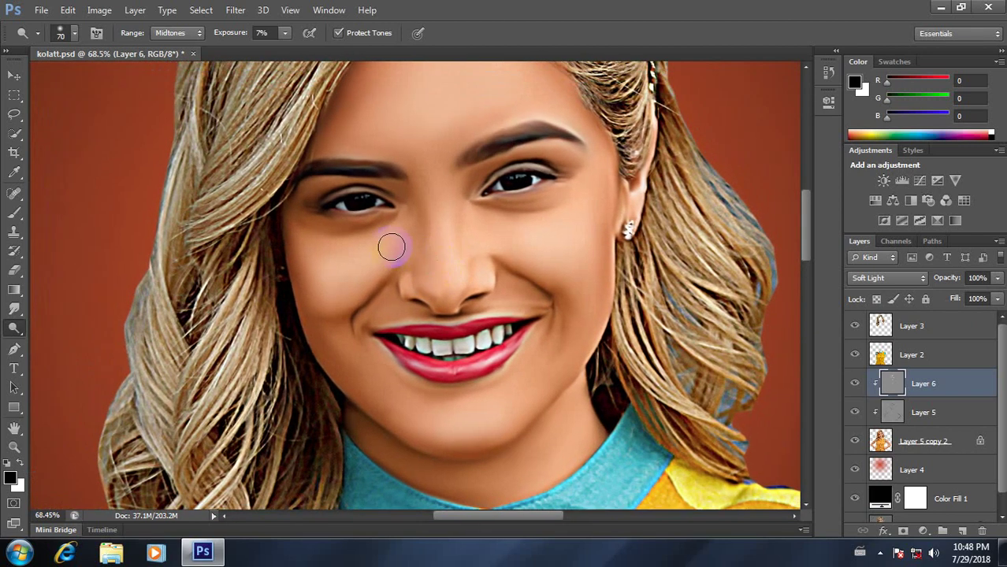
mouse_move(408, 193)
left_mouse_down()
mouse_move(438, 226)
mouse_move(422, 149)
left_mouse_up()
Step: Resize the Dodge brush and brighten the nose bridge between the brows
key("bracketleft")
key("bracketleft")
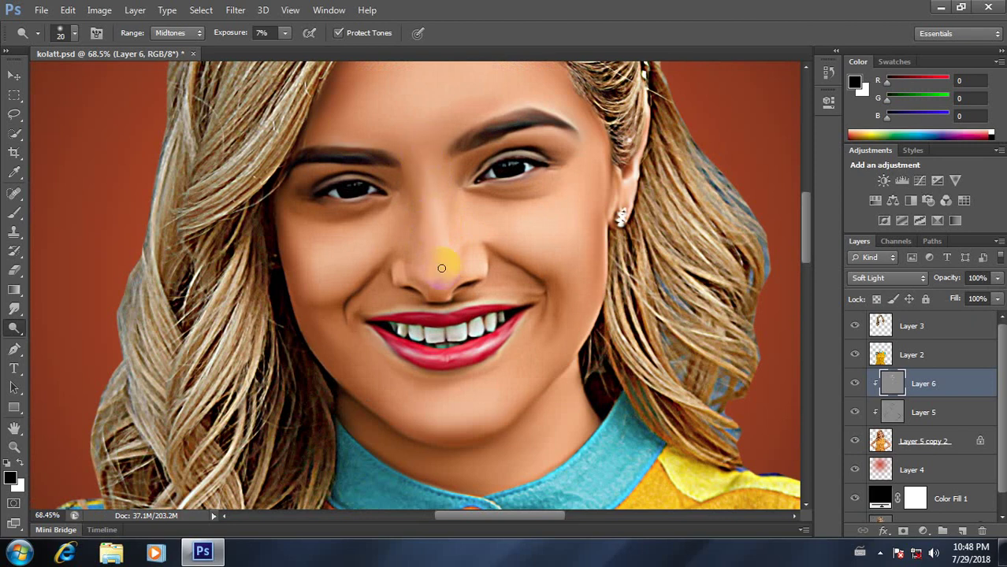
scroll(441, 268, "down", 2)
scroll(432, 218, "up", 2)
scroll(437, 209, "up", 2)
key("bracketright")
key("bracketright")
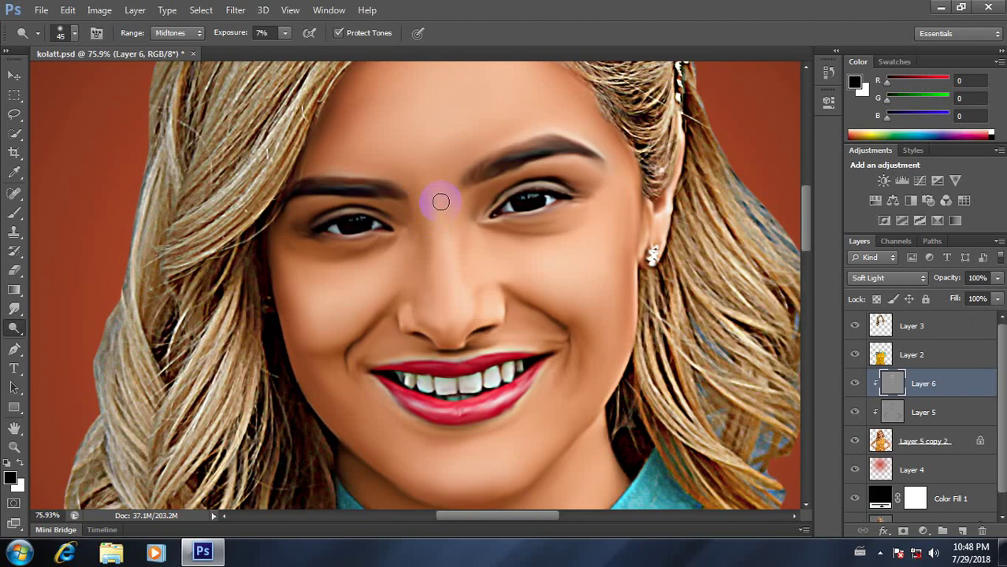
key("bracketright")
mouse_move(438, 199)
left_mouse_down()
mouse_move(447, 254)
mouse_move(429, 174)
mouse_move(441, 262)
left_mouse_up()
Step: With a smaller Dodge brush, brighten down the length of the nose toward its tip
scroll(440, 268, "down", 2)
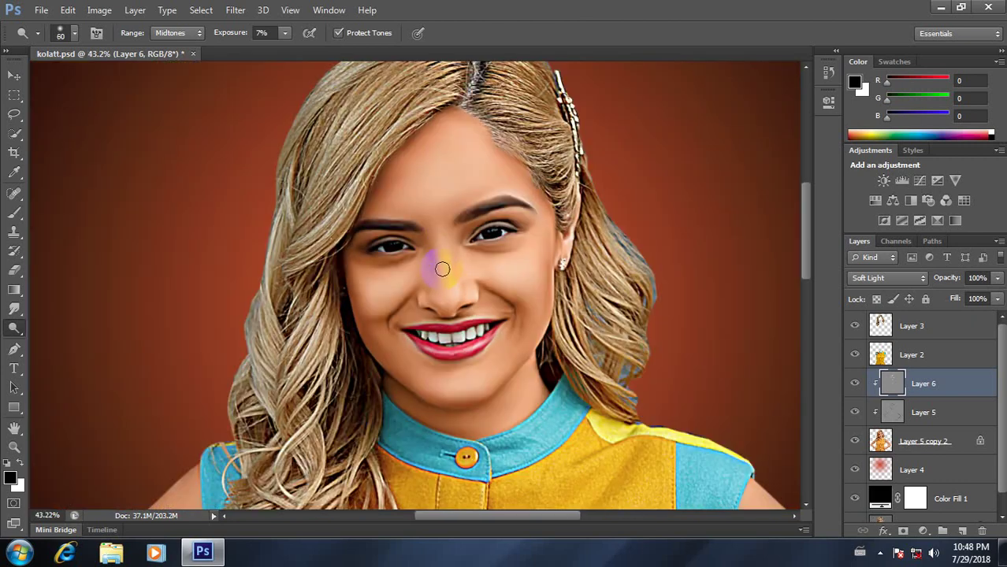
key("bracketleft")
scroll(442, 269, "up", 2)
mouse_move(445, 253)
left_mouse_down()
mouse_move(454, 316)
mouse_move(453, 266)
left_mouse_up()
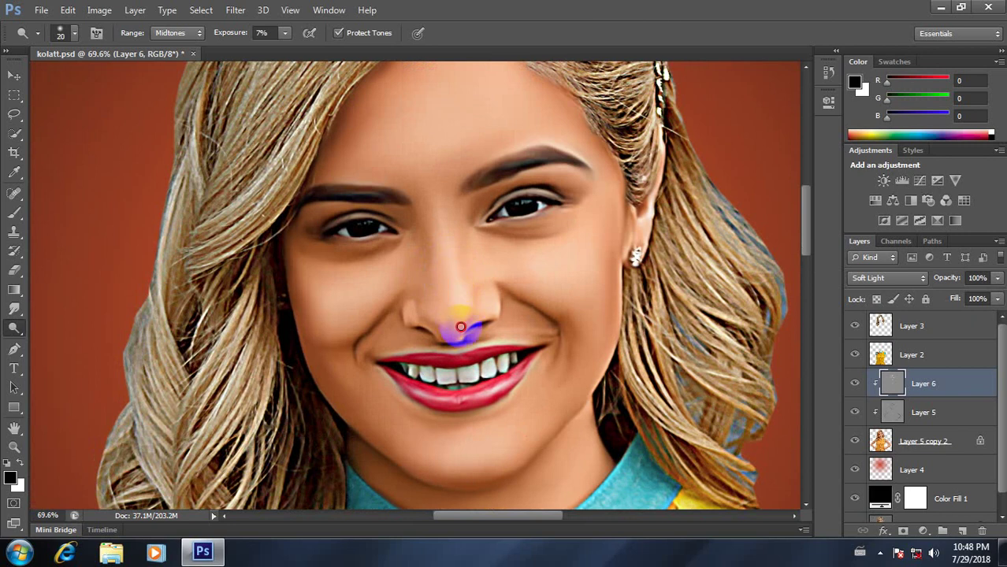
scroll(455, 297, "down", 2)
scroll(435, 301, "down", 1)
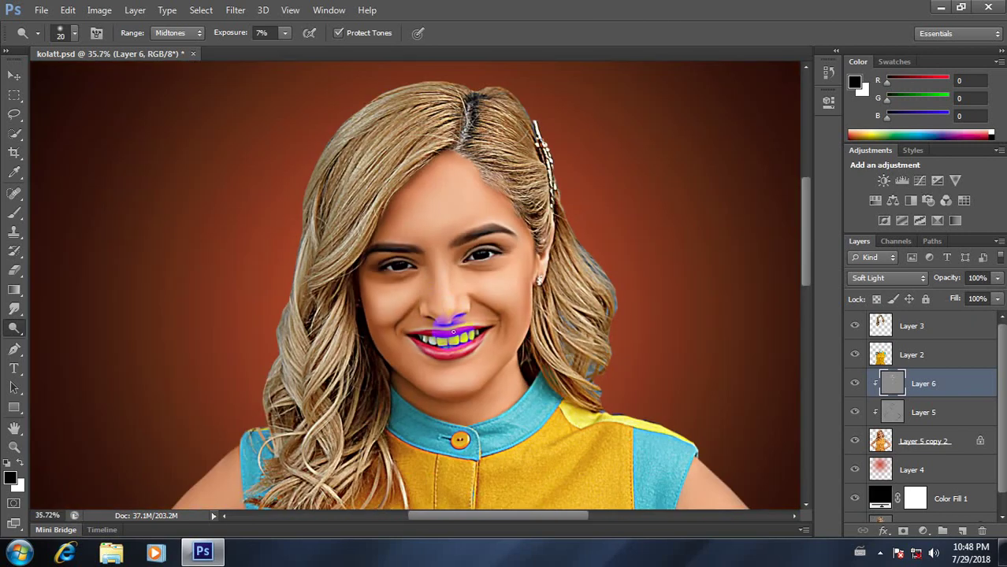
scroll(448, 327, "down", 2)
scroll(441, 330, "up", 1)
scroll(443, 315, "up", 5)
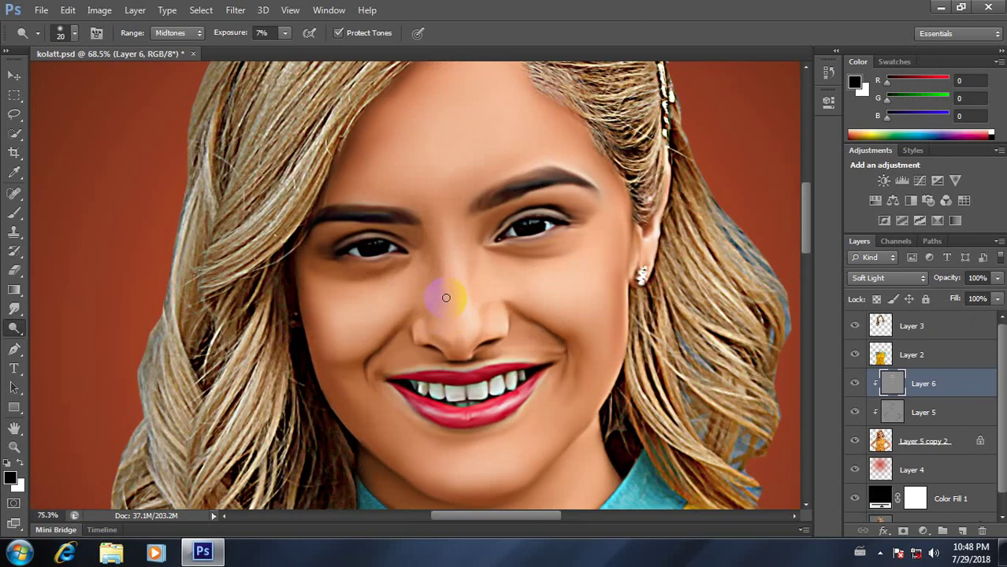
scroll(456, 292, "up", 1)
key("bracketright")
key("bracketright")
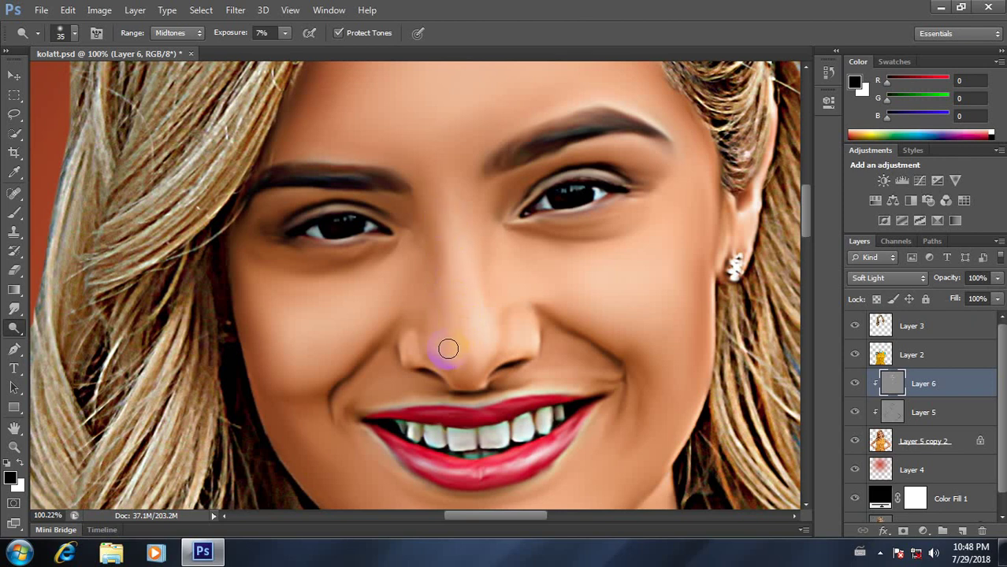
scroll(463, 331, "down", 7)
scroll(466, 351, "down", 1)
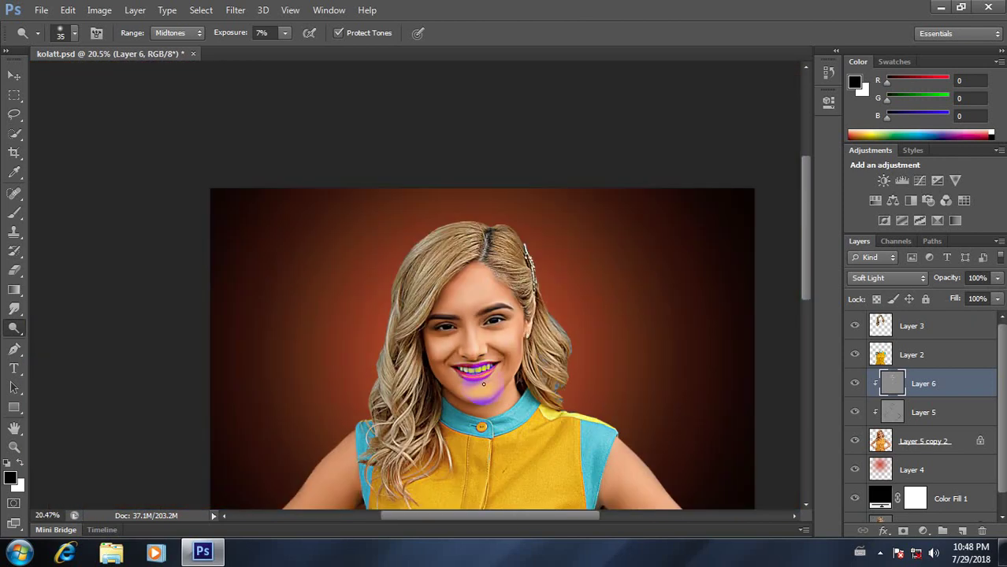
scroll(484, 383, "down", 3)
scroll(398, 236, "up", 4)
scroll(394, 205, "up", 5)
scroll(404, 178, "up", 3)
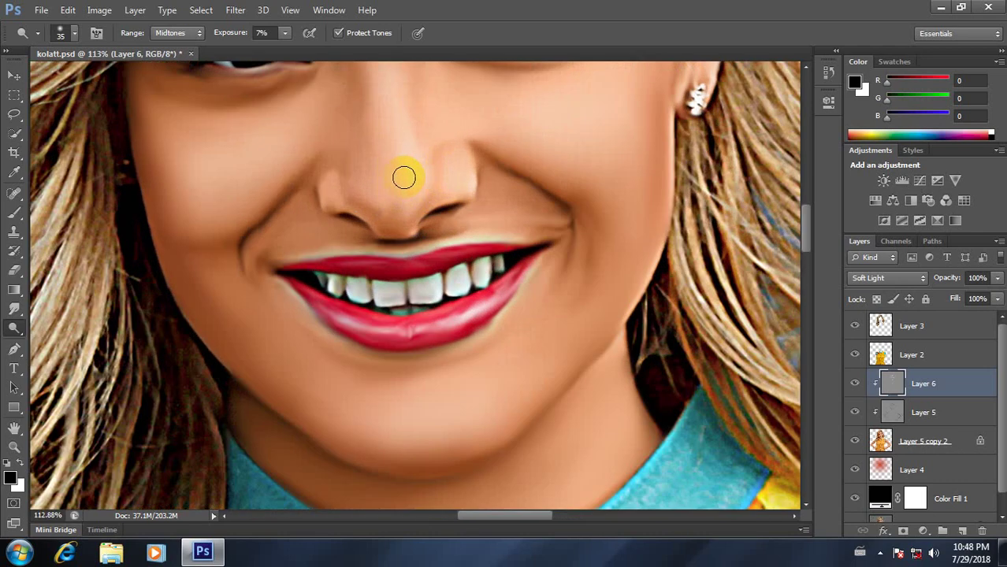
scroll(426, 221, "down", 1)
scroll(453, 268, "down", 1)
scroll(445, 252, "down", 1)
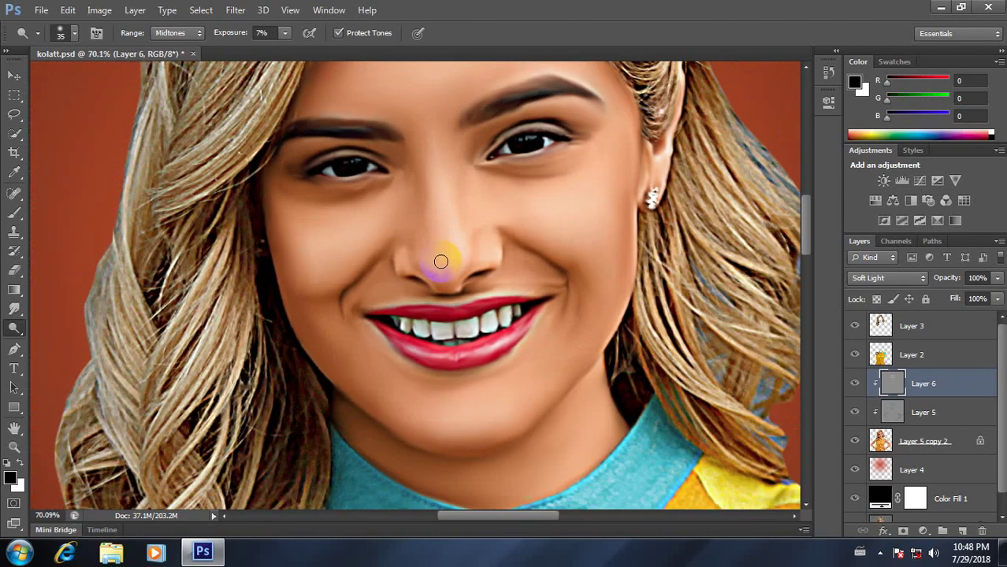
scroll(447, 267, "up", 1)
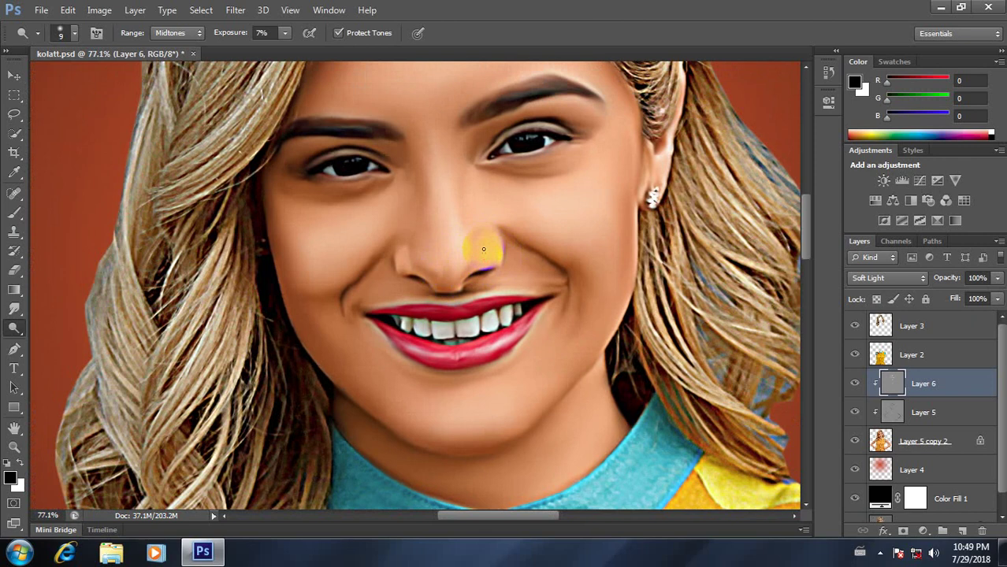
Step: Lighten the skin between the nose and upper lip and along the nostril
scroll(478, 268, "down", 3)
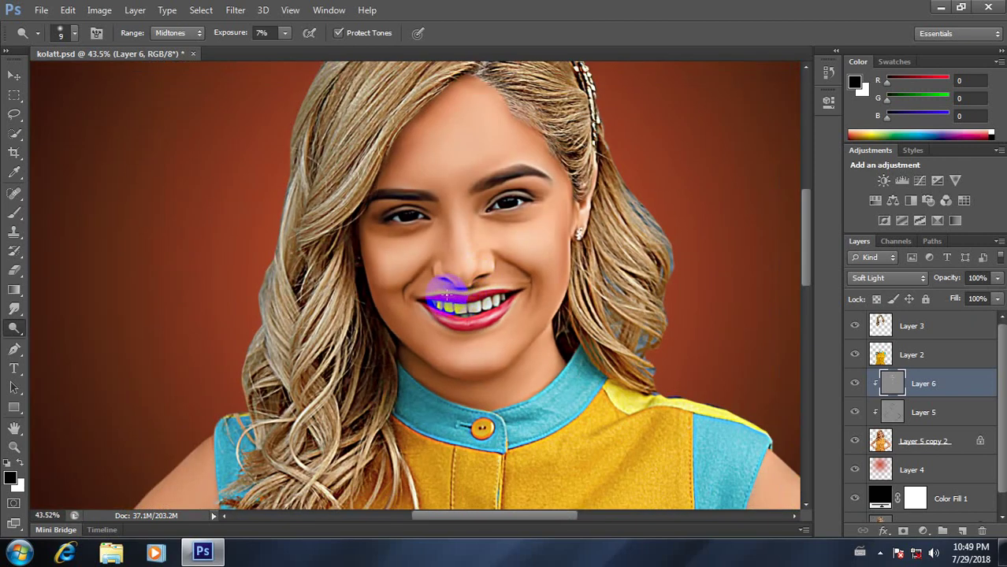
scroll(480, 269, "up", 3)
scroll(487, 273, "up", 1)
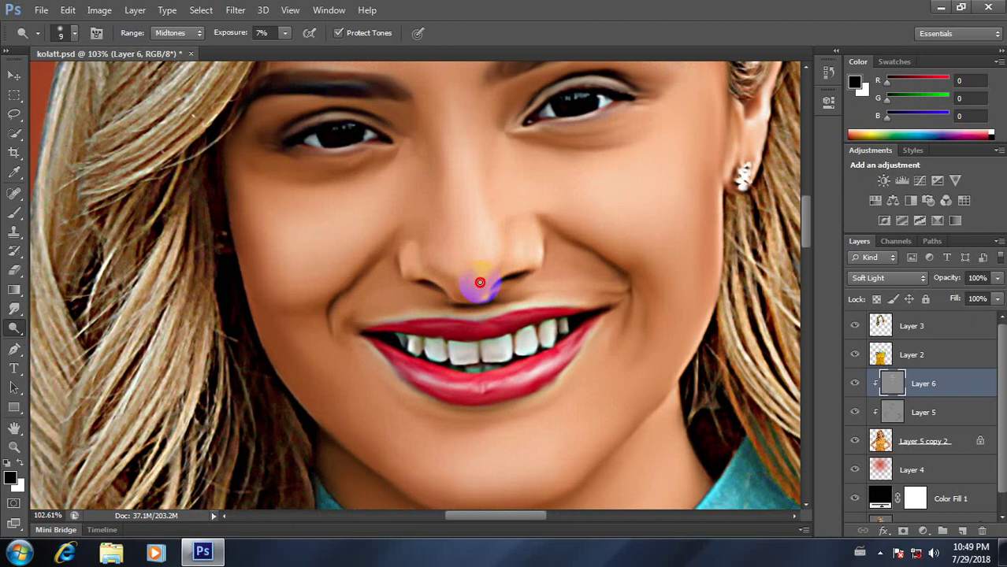
left_click_drag(484, 263, 476, 304)
left_click_drag(485, 294, 454, 284)
Step: Dodge around both nostril edges to brighten the surrounding skin
scroll(454, 277, "down", 2)
scroll(456, 278, "down", 1)
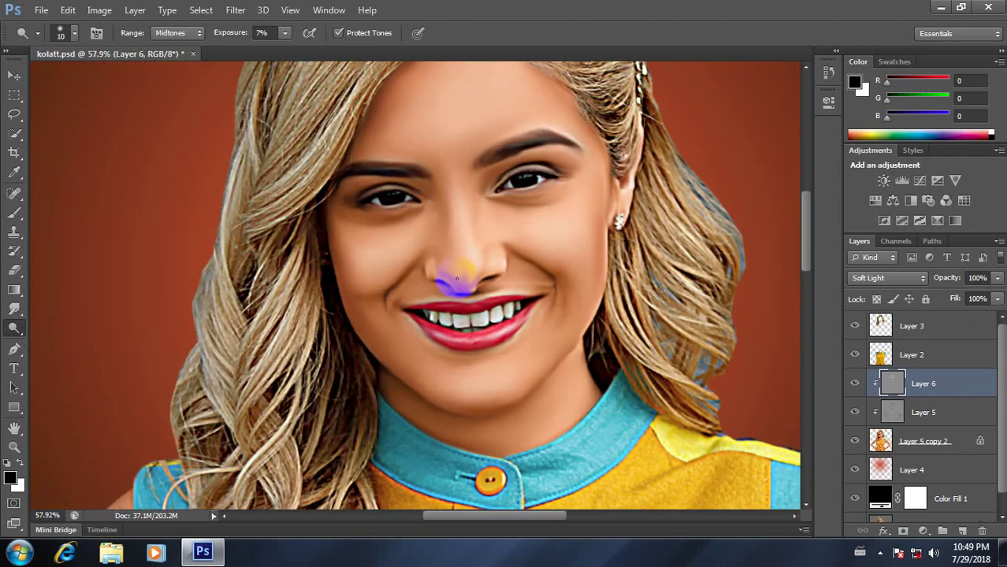
scroll(458, 280, "up", 2)
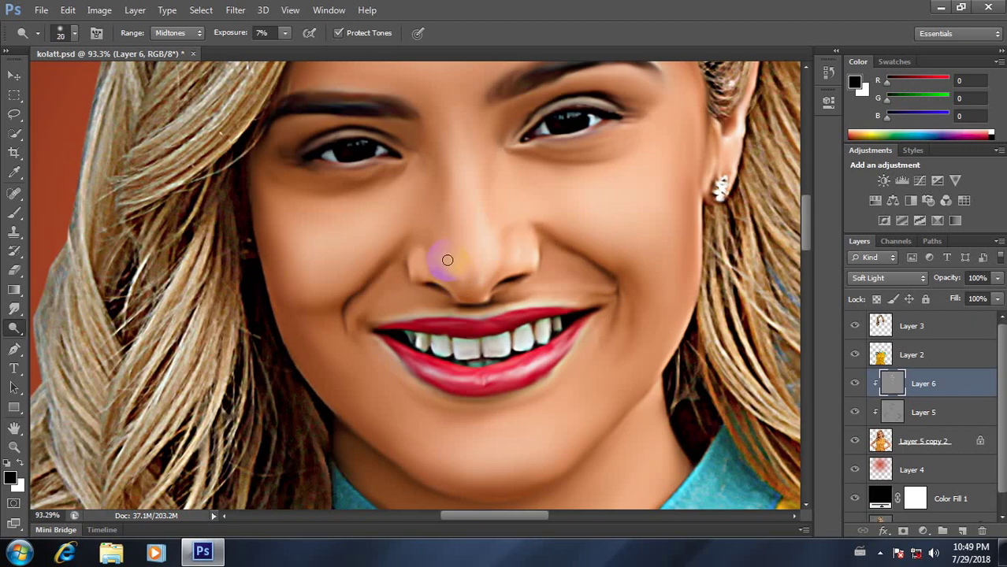
scroll(461, 276, "down", 3)
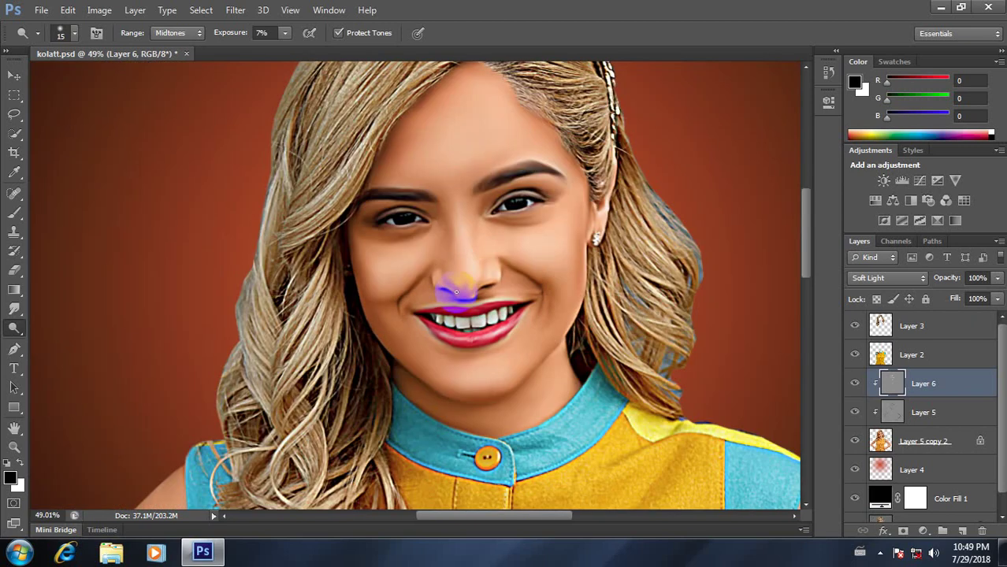
scroll(465, 295, "down", 1)
scroll(467, 316, "up", 3)
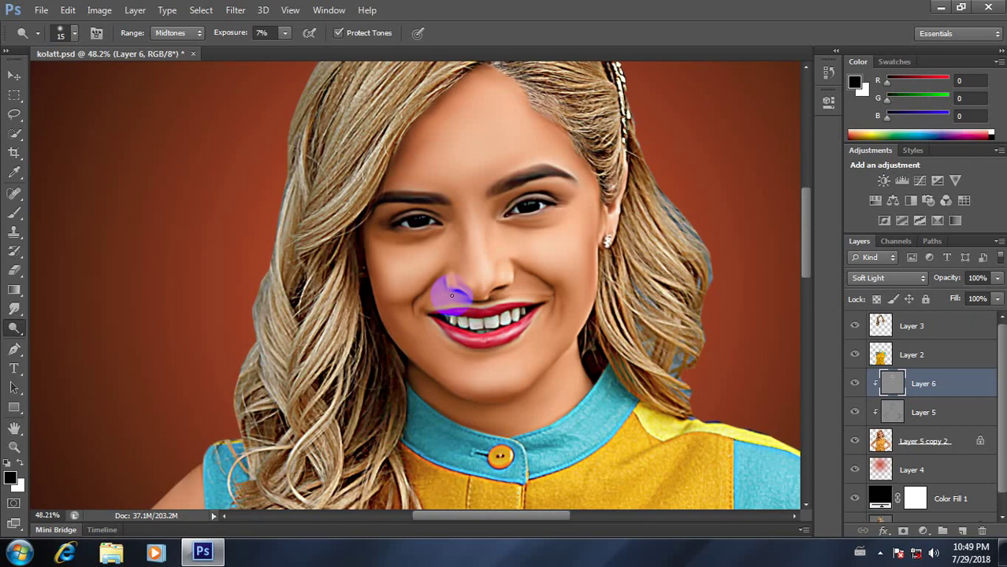
scroll(450, 287, "up", 1)
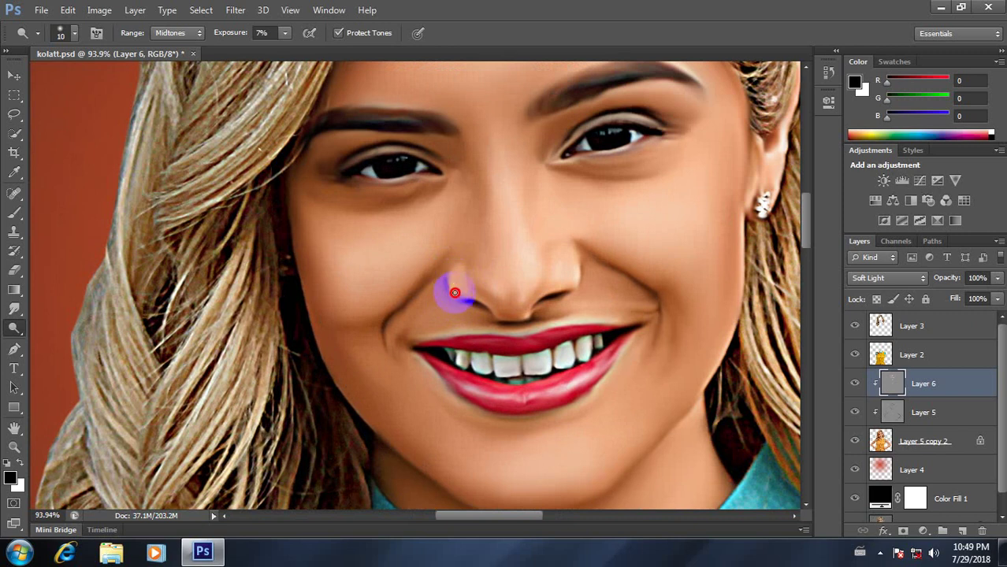
scroll(461, 298, "down", 2)
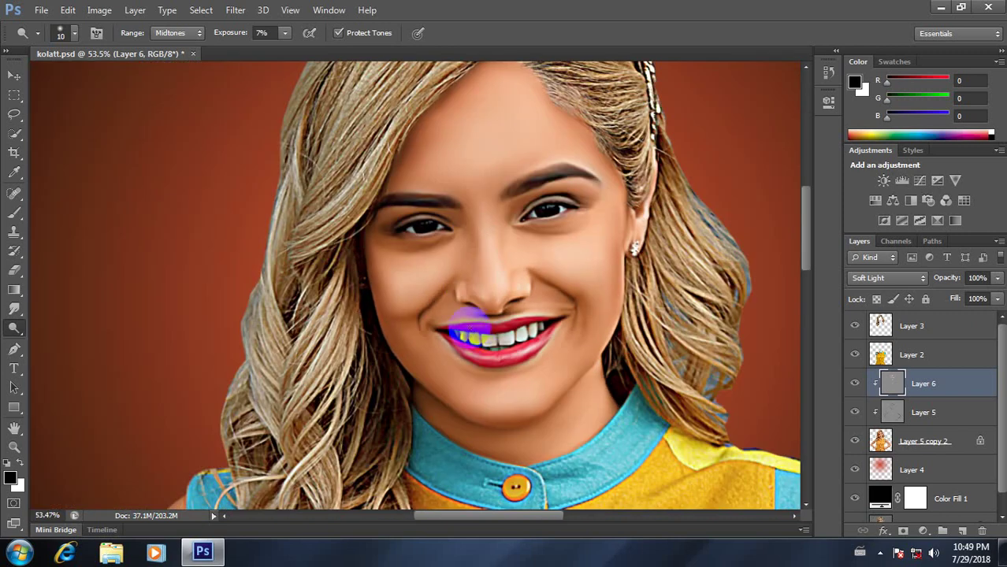
scroll(465, 292, "up", 2)
scroll(470, 295, "up", 1)
left_click_drag(483, 299, 499, 311)
scroll(503, 314, "down", 2)
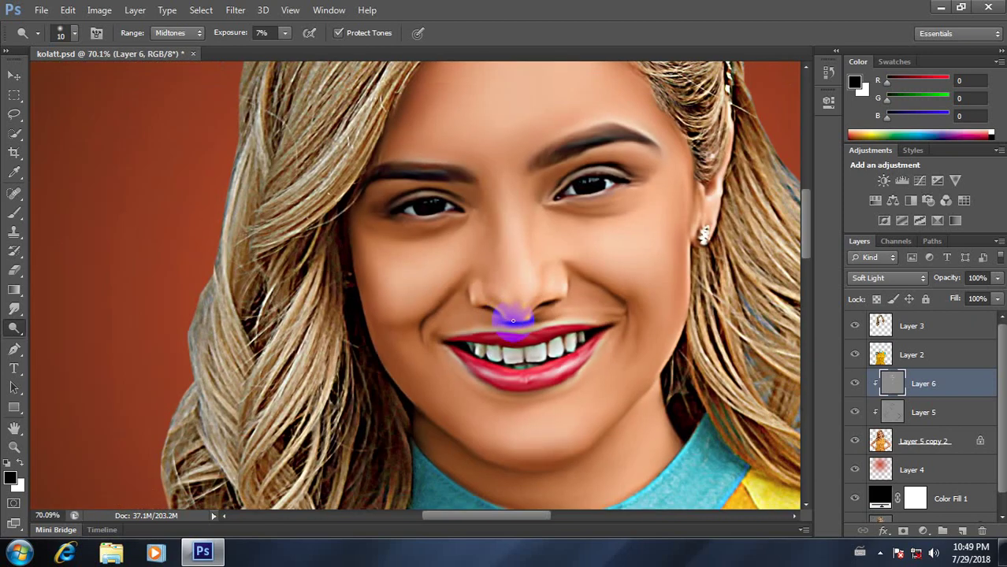
scroll(508, 314, "up", 2)
scroll(492, 302, "up", 1)
mouse_move(501, 304)
left_mouse_down()
mouse_move(522, 333)
mouse_move(645, 285)
mouse_move(602, 316)
left_mouse_up()
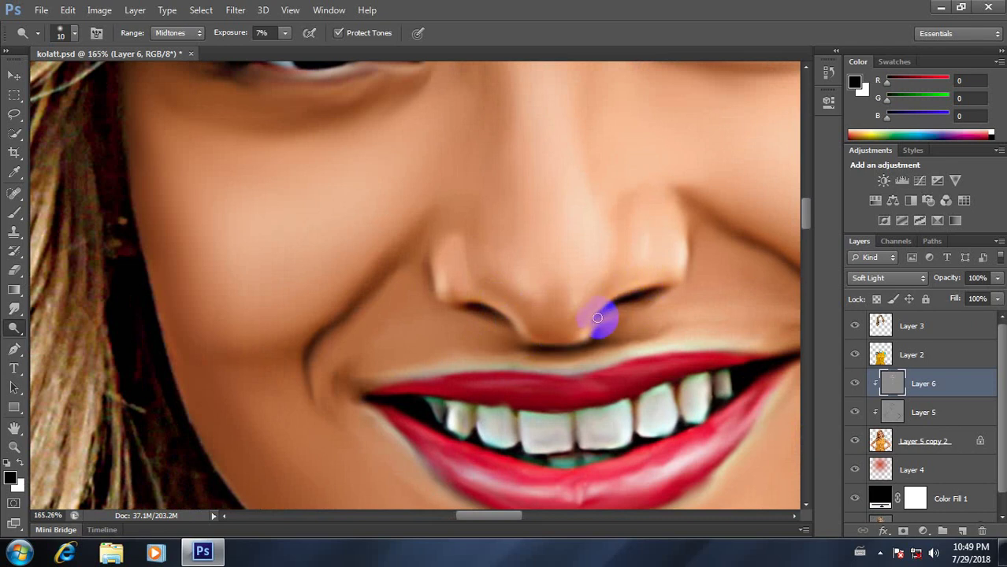
scroll(583, 287, "down", 5)
scroll(578, 281, "down", 2)
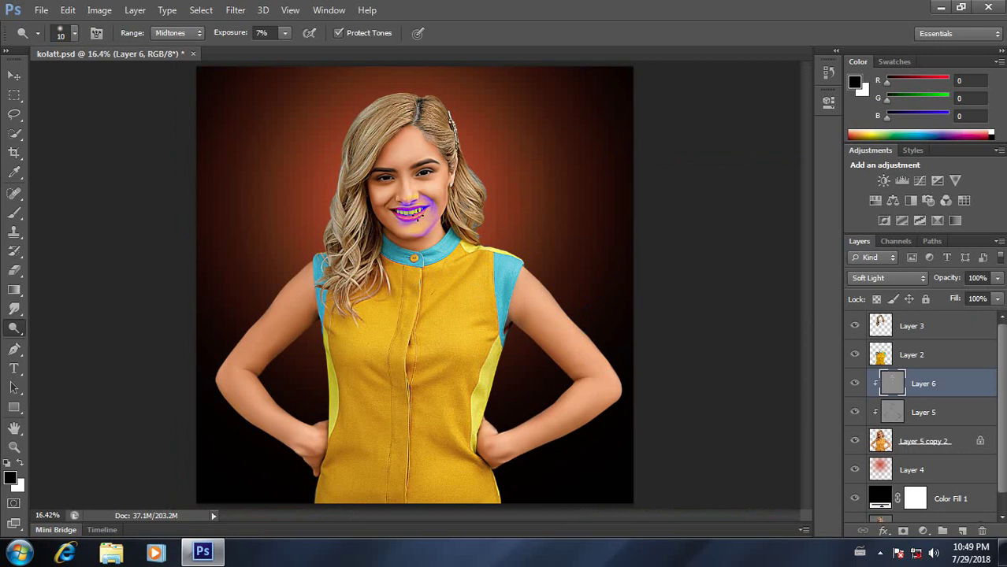
Step: Enlarge the Burn brush and deepen the shading on the right eyebrow
scroll(431, 167, "up", 2)
scroll(435, 163, "up", 2)
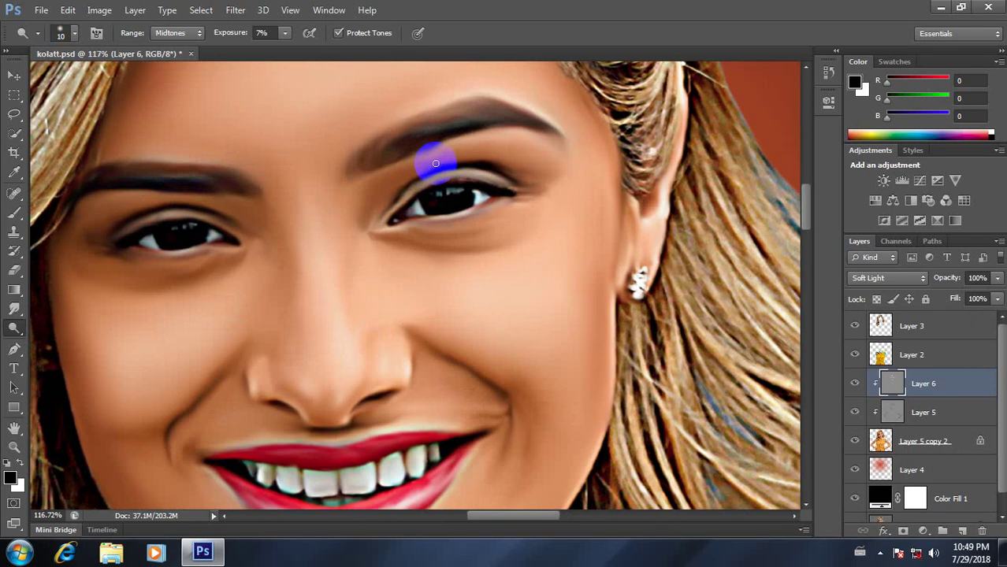
scroll(436, 163, "up", 1)
scroll(435, 163, "down", 1)
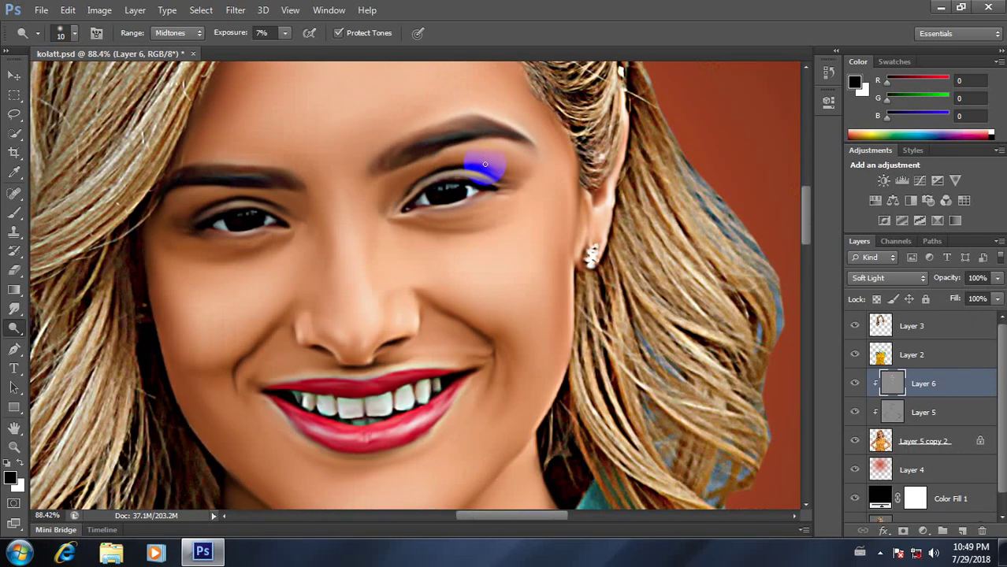
key("bracketright")
mouse_move(497, 153)
left_mouse_down()
mouse_move(475, 146)
mouse_move(516, 153)
mouse_move(503, 154)
left_mouse_up()
left_click_drag(508, 152, 486, 151)
left_click_drag(504, 145, 512, 160)
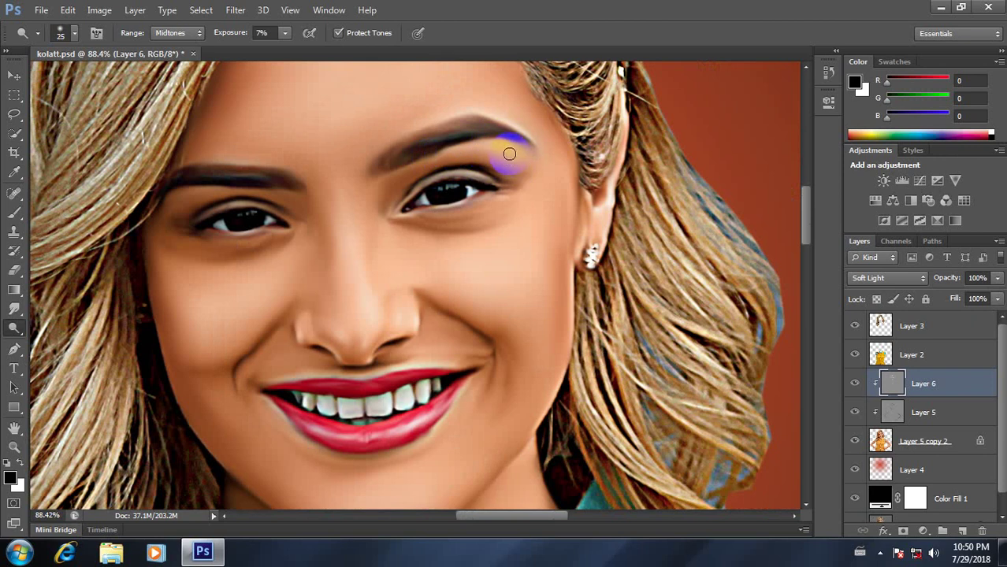
mouse_move(497, 145)
left_mouse_down()
mouse_move(506, 153)
mouse_move(492, 127)
mouse_move(506, 147)
left_mouse_up()
Step: Darken the areas around the left and right eyes
scroll(533, 197, "down", 5)
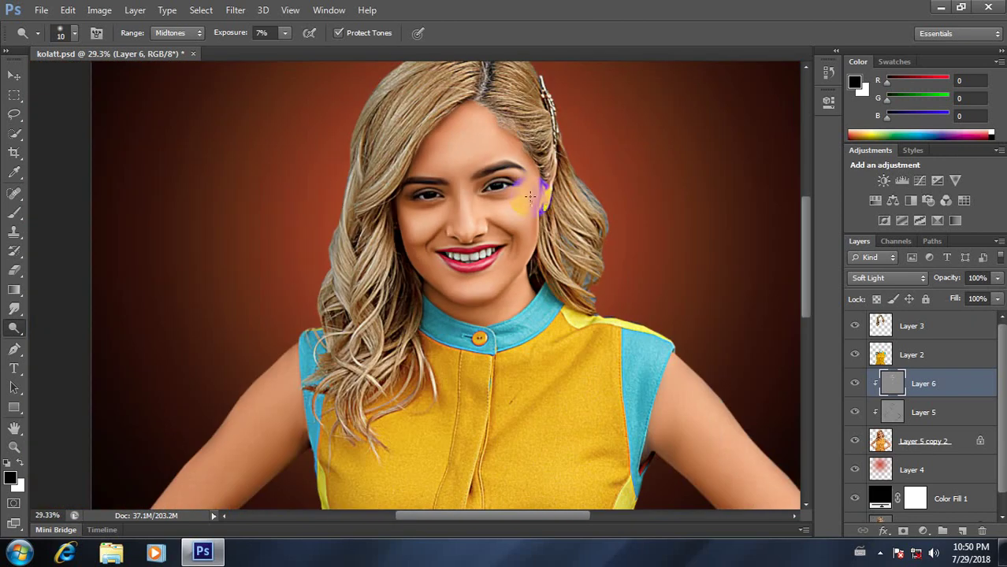
scroll(523, 191, "down", 2)
scroll(427, 161, "up", 3)
scroll(359, 174, "up", 2)
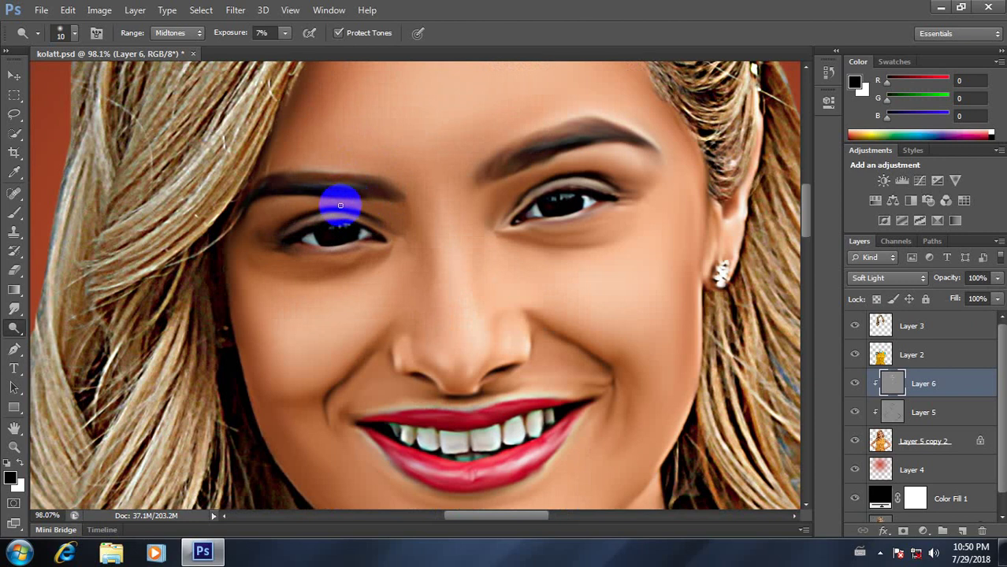
left_click_drag(341, 206, 322, 226)
key("]")
mouse_move(546, 198)
left_mouse_down()
mouse_move(635, 170)
mouse_move(611, 153)
mouse_move(571, 150)
mouse_move(590, 202)
mouse_move(589, 179)
mouse_move(566, 168)
mouse_move(618, 194)
mouse_move(587, 169)
mouse_move(573, 171)
mouse_move(610, 188)
mouse_move(569, 169)
mouse_move(603, 179)
mouse_move(540, 180)
mouse_move(499, 217)
mouse_move(606, 180)
mouse_move(560, 196)
left_mouse_up()
Step: With a smaller brush, slightly darken the right eye area and the lower lash line
scroll(576, 202, "up", 1)
key("bracketleft")
key("bracketleft")
key("ctrl+0")
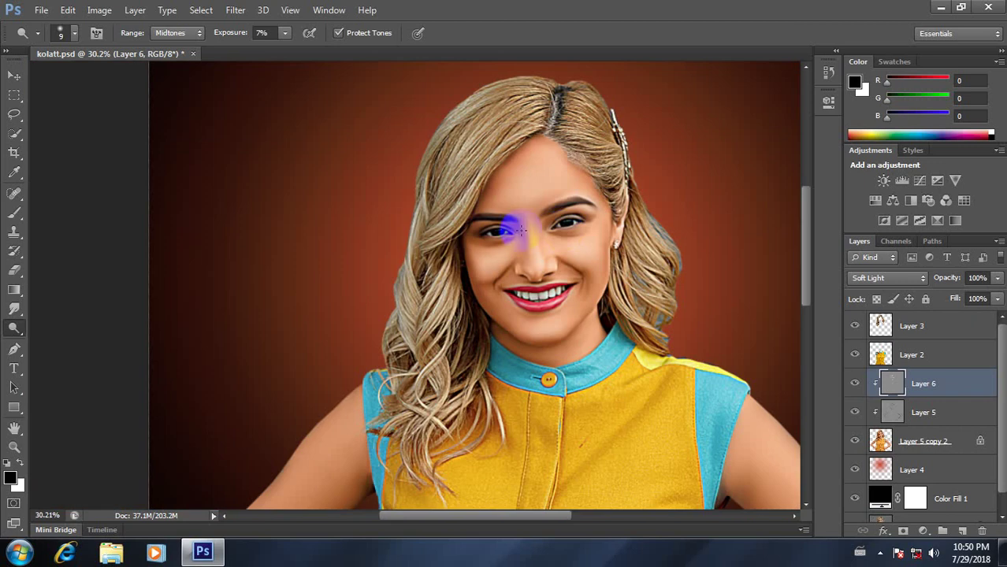
scroll(562, 218, "up", 3)
scroll(573, 228, "up", 3)
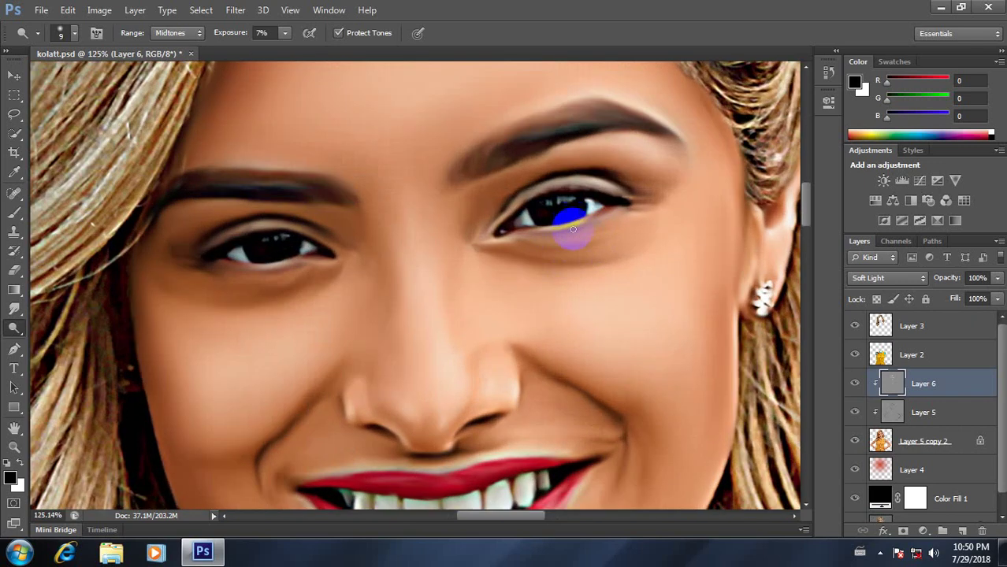
mouse_move(587, 221)
left_mouse_down()
mouse_move(555, 214)
mouse_move(639, 202)
mouse_move(538, 242)
mouse_move(505, 230)
mouse_move(497, 243)
left_mouse_up()
scroll(512, 229, "down", 5)
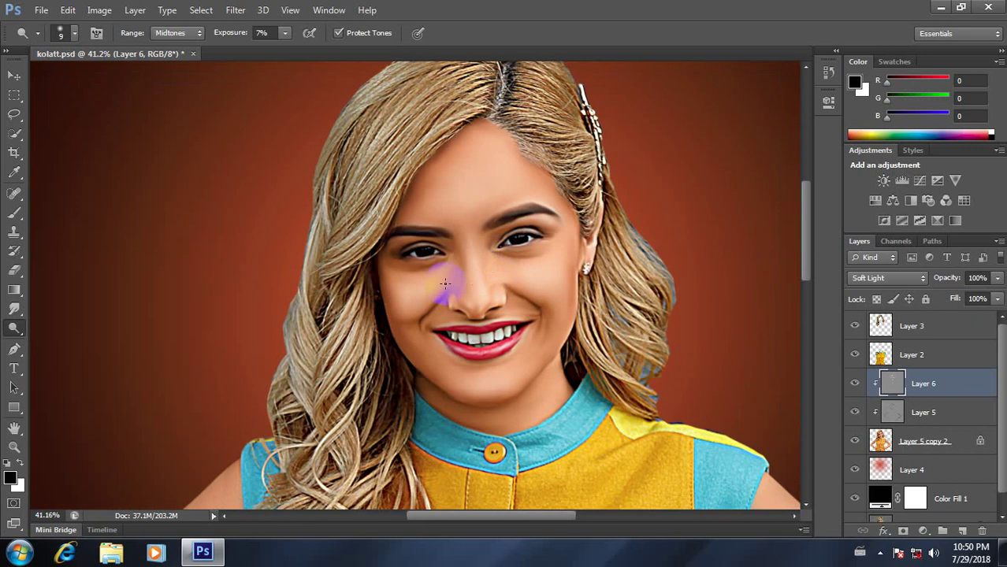
scroll(449, 288, "up", 5)
mouse_move(436, 228)
left_mouse_down()
mouse_move(400, 214)
mouse_move(423, 226)
mouse_move(409, 230)
mouse_move(459, 232)
left_mouse_up()
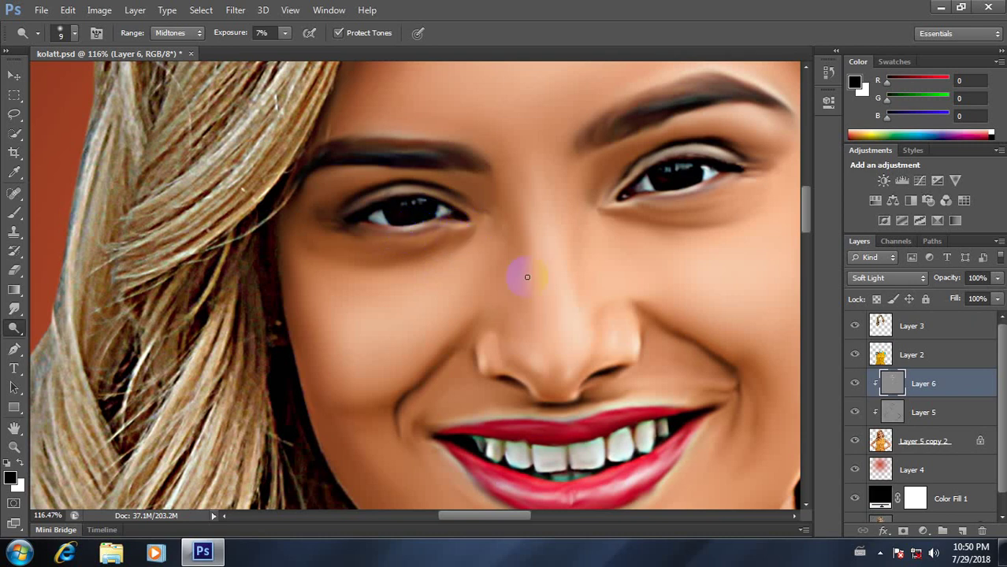
Step: Darken a spot on the left eye and stroke across its iris
key("h")
mouse_move(521, 274)
left_mouse_down()
mouse_move(435, 244)
mouse_move(456, 226)
mouse_move(445, 245)
mouse_move(436, 242)
left_mouse_up()
scroll(461, 245, "up", 2)
scroll(436, 242, "down", 3)
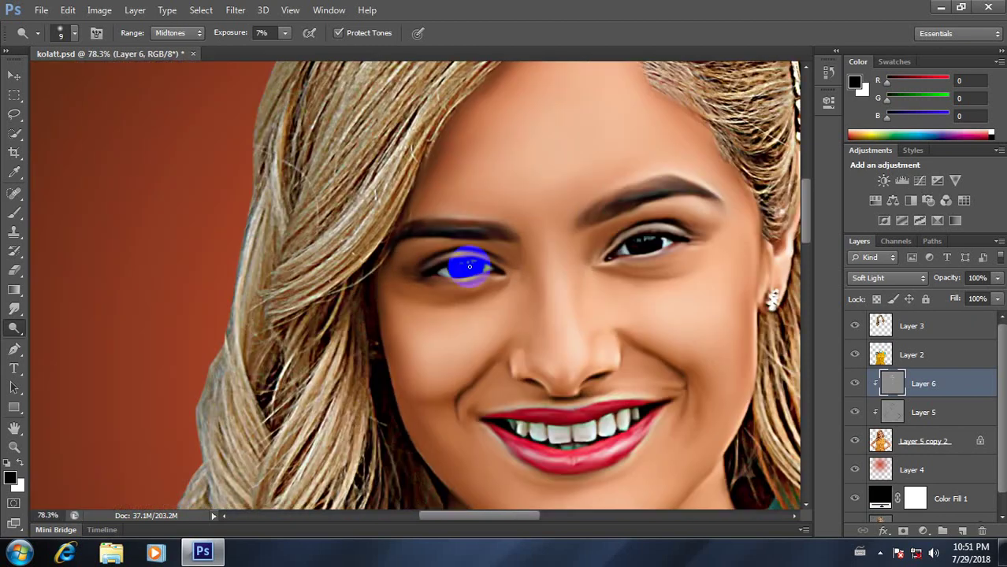
scroll(465, 267, "down", 3)
scroll(471, 272, "down", 2)
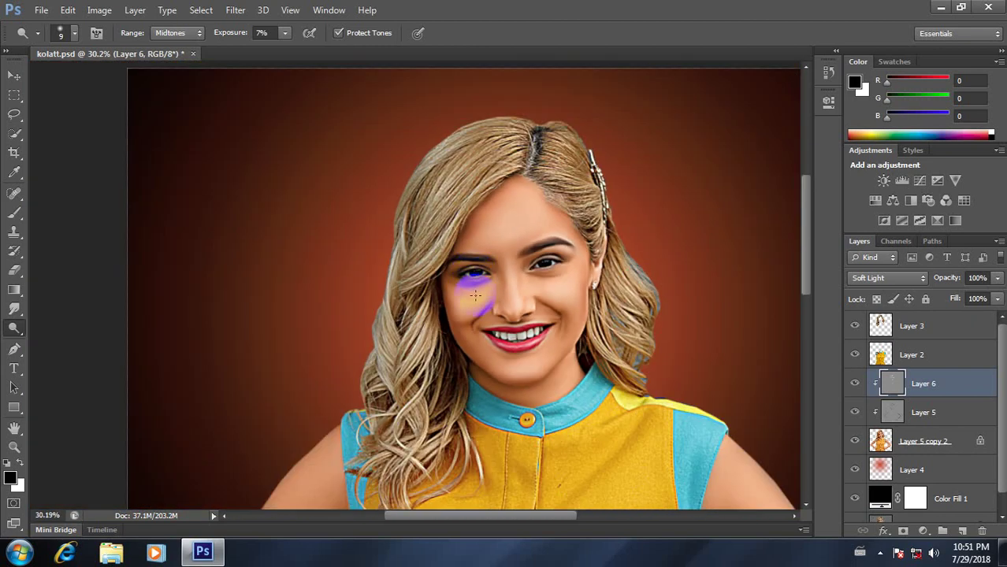
scroll(476, 287, "up", 4)
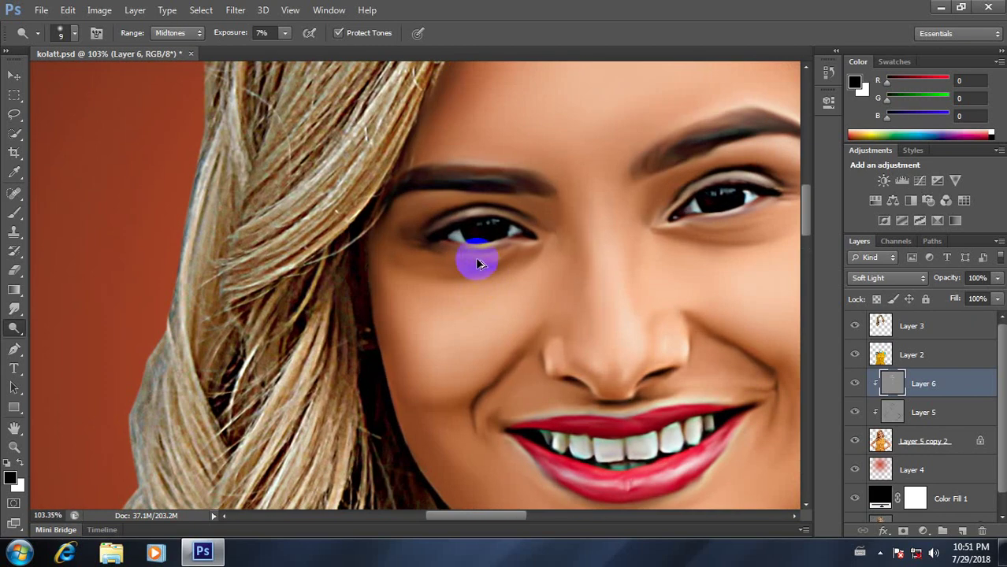
left_click(487, 240)
mouse_move(482, 234)
left_mouse_down()
mouse_move(438, 218)
mouse_move(419, 227)
mouse_move(494, 207)
mouse_move(566, 216)
left_mouse_up()
Step: Darken along the upper eyelid crease
scroll(471, 222, "up", 2)
scroll(560, 228, "down", 3)
scroll(556, 249, "down", 2)
scroll(618, 269, "up", 3)
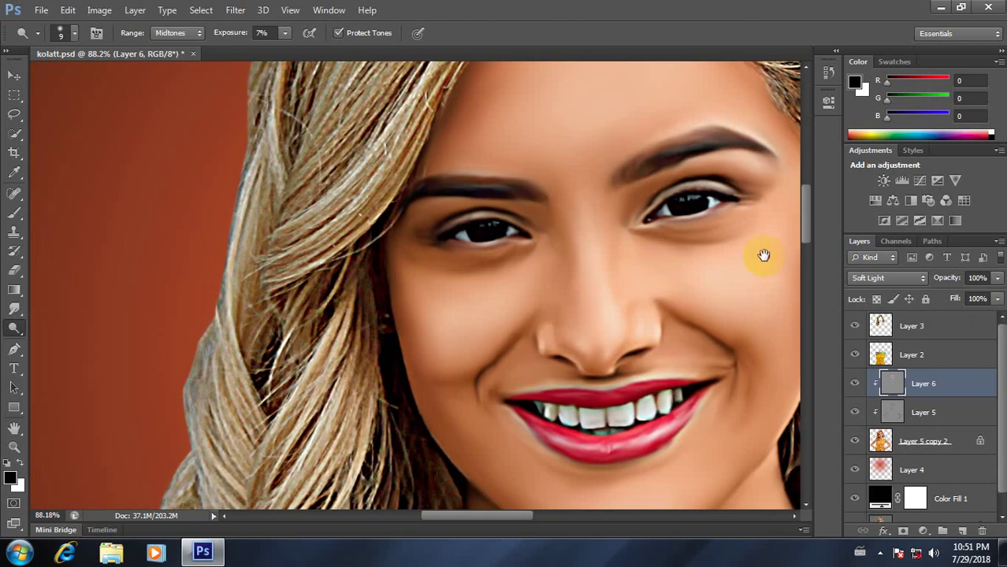
scroll(519, 204, "up", 3)
mouse_move(522, 207)
left_mouse_down()
mouse_move(546, 179)
mouse_move(508, 184)
mouse_move(521, 170)
mouse_move(505, 184)
mouse_move(501, 213)
left_mouse_up()
Step: Begin lightening the lower lip on Layer 6
scroll(472, 218, "down", 5)
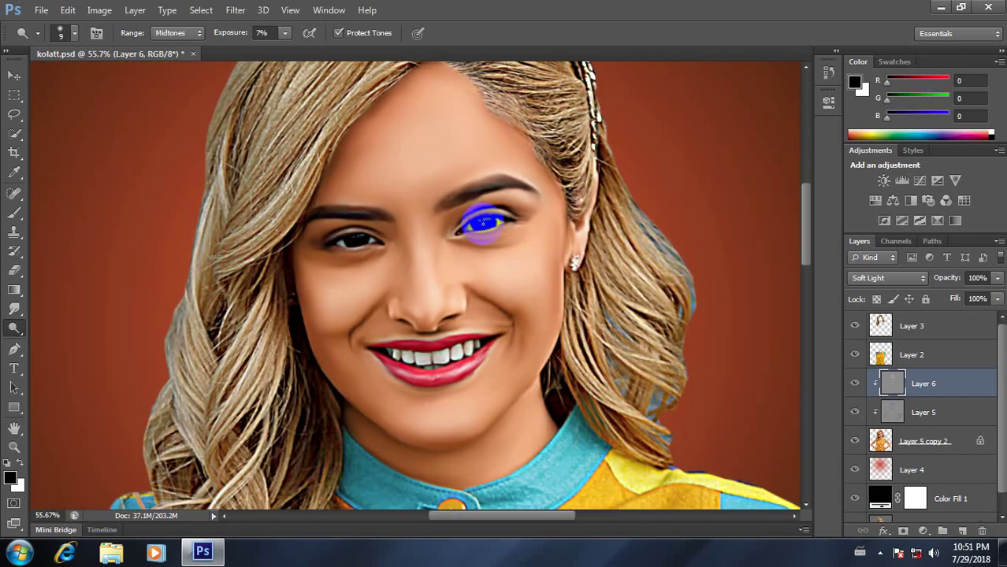
scroll(465, 237, "down", 1)
scroll(475, 342, "down", 2)
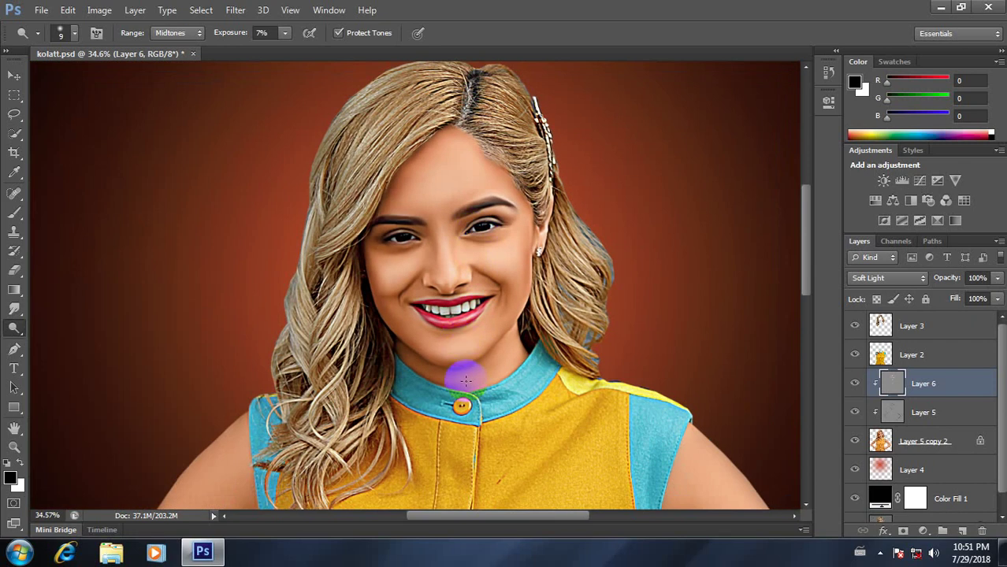
scroll(461, 354, "up", 3)
scroll(472, 315, "up", 4)
mouse_move(472, 314)
left_mouse_down()
mouse_move(486, 265)
mouse_move(476, 260)
mouse_move(467, 281)
left_mouse_up()
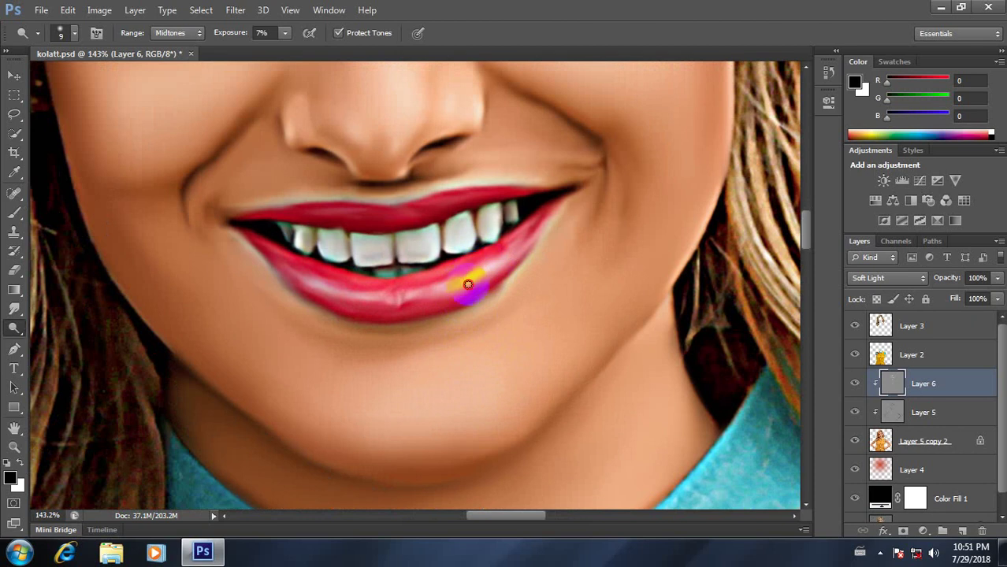
Step: Zoom in on the mouth and dodge the lower lip a bit lighter on Layer 6
scroll(467, 284, "down", 3)
scroll(448, 323, "down", 2)
scroll(441, 327, "down", 2)
scroll(444, 357, "down", 2)
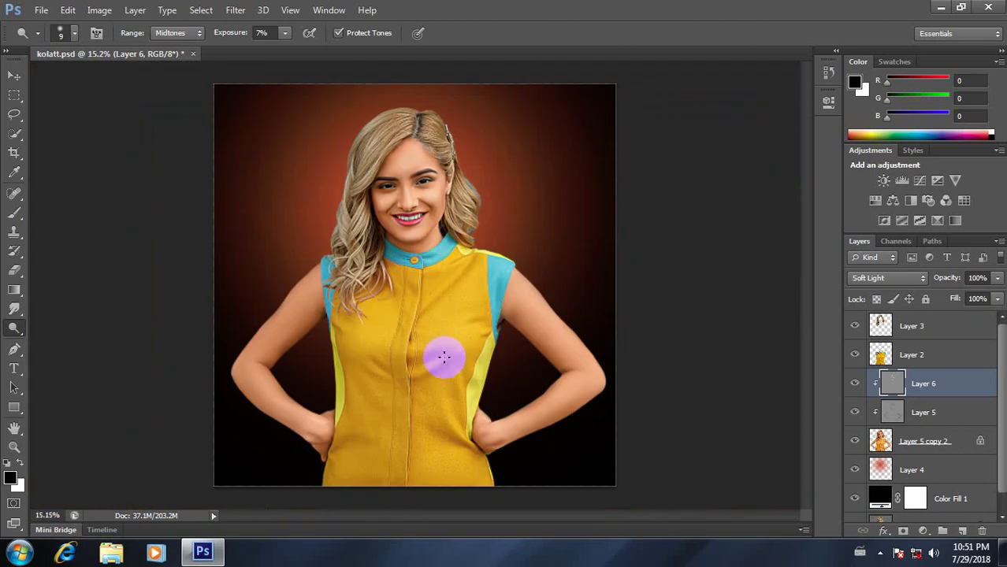
scroll(382, 214, "up", 3)
scroll(427, 209, "up", 3)
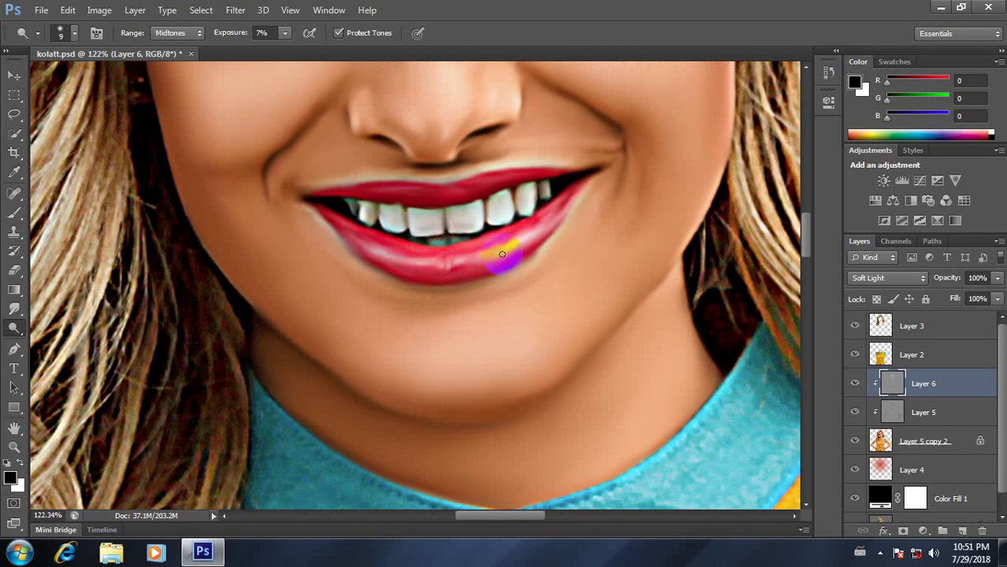
scroll(501, 253, "up", 1)
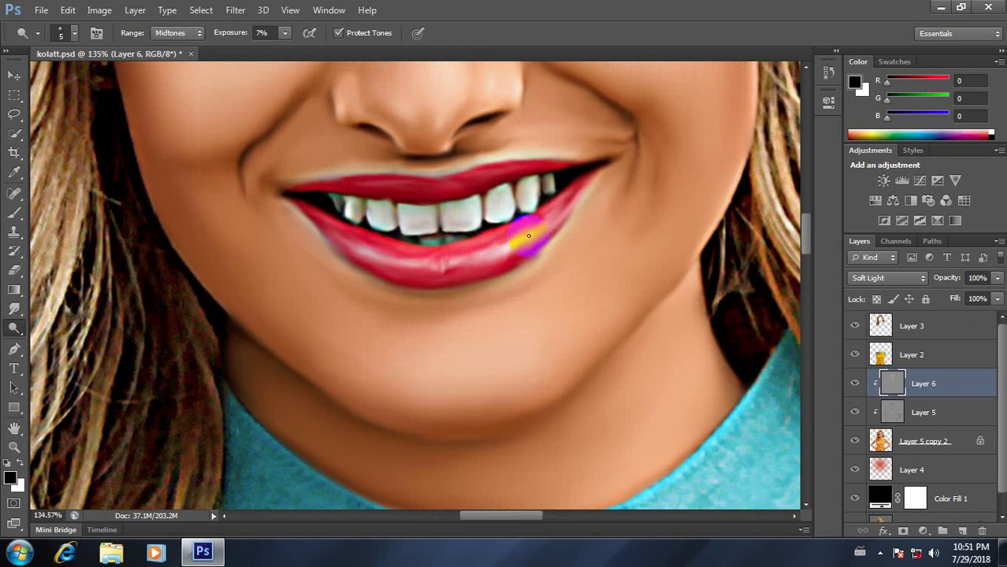
scroll(527, 241, "down", 5)
scroll(516, 260, "down", 4)
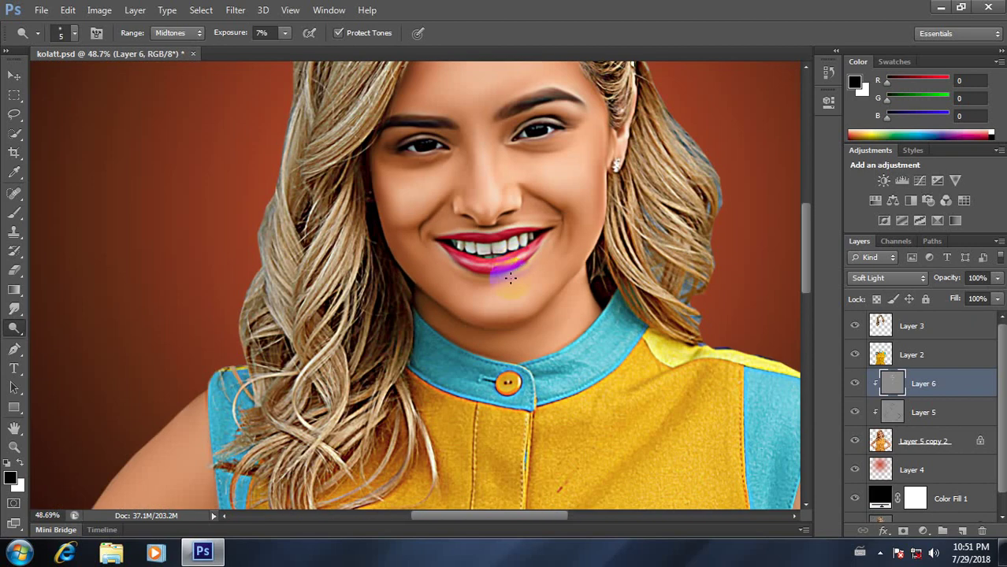
scroll(505, 268, "up", 6)
scroll(499, 260, "up", 4)
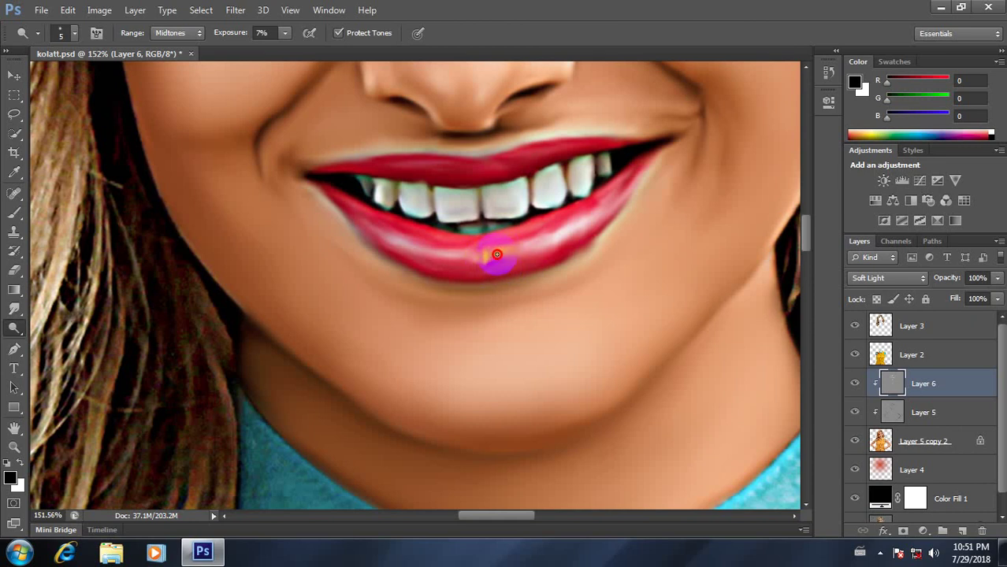
scroll(492, 287, "down", 5)
scroll(473, 213, "up", 2)
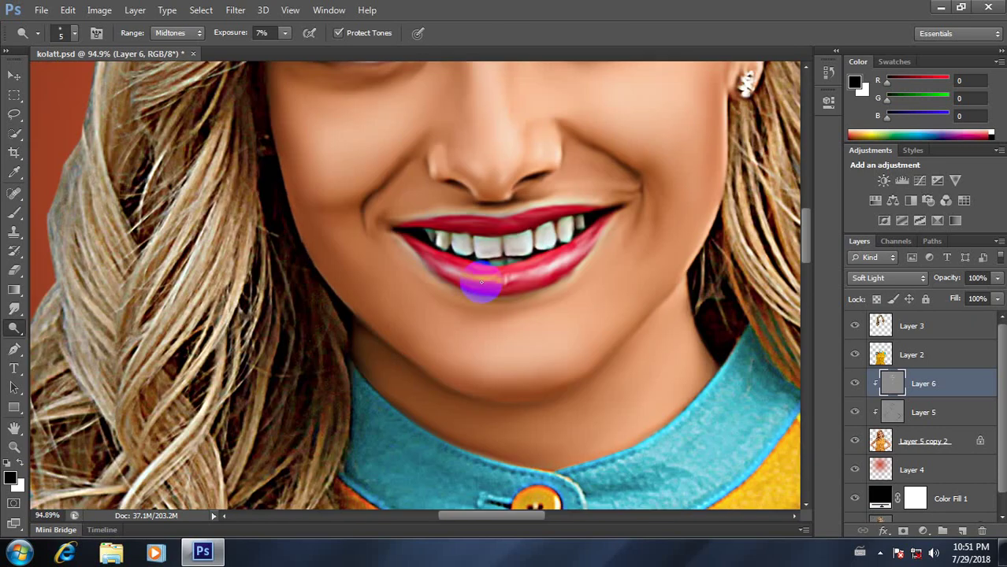
scroll(482, 252, "up", 2)
mouse_move(481, 280)
left_mouse_down()
mouse_move(425, 261)
mouse_move(444, 276)
mouse_move(494, 280)
left_mouse_up()
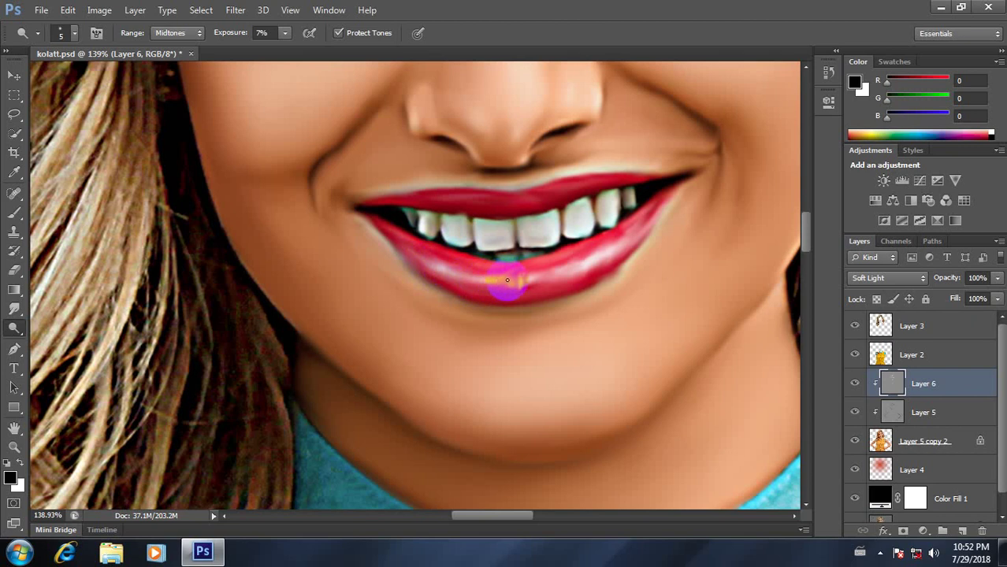
Step: Dodge the upper lip with two passes to brighten it
scroll(512, 282, "down", 2)
scroll(536, 287, "down", 2)
scroll(555, 296, "down", 1)
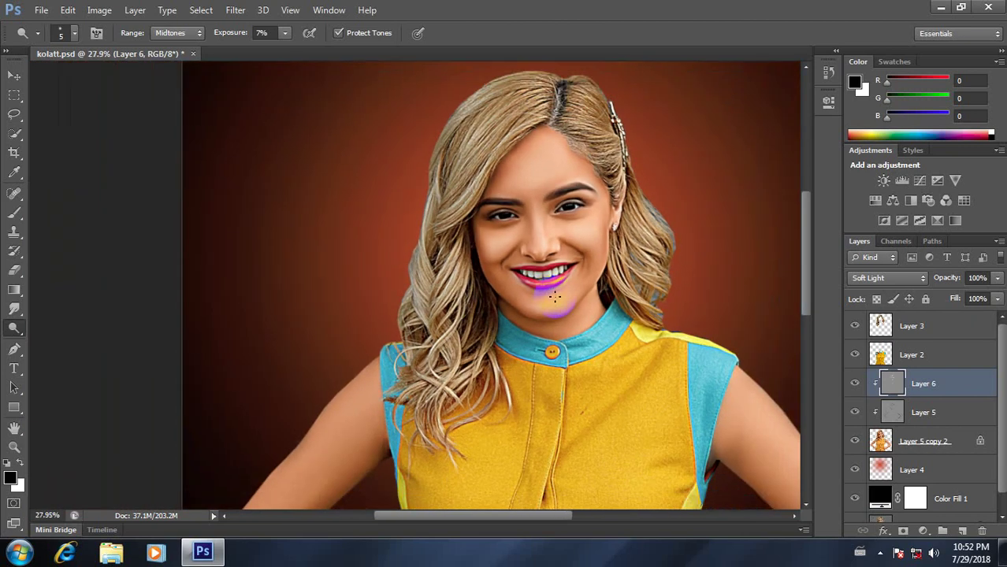
scroll(554, 296, "down", 1)
scroll(554, 291, "up", 2)
scroll(555, 287, "up", 2)
scroll(554, 282, "up", 2)
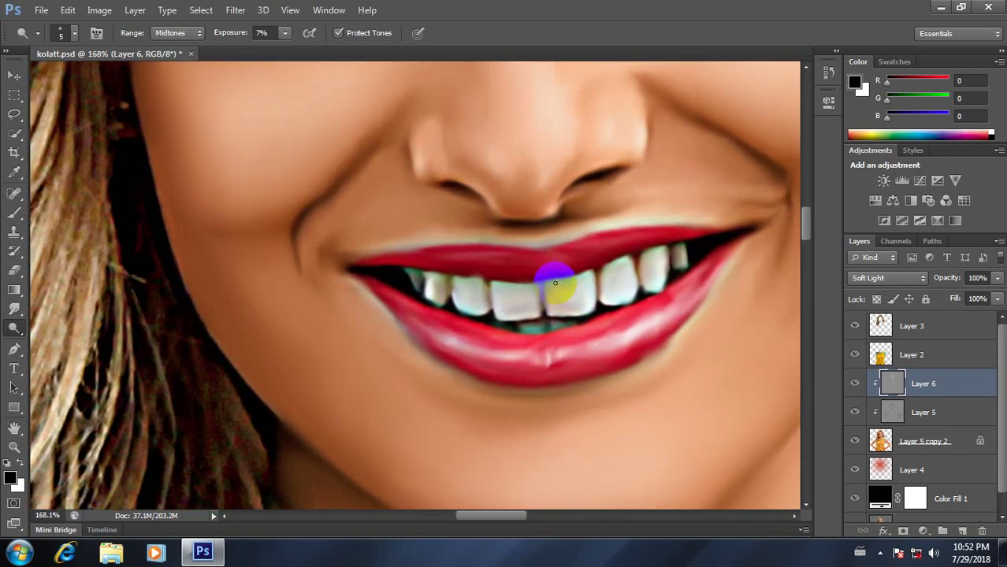
scroll(554, 282, "up", 2)
scroll(489, 260, "down", 1)
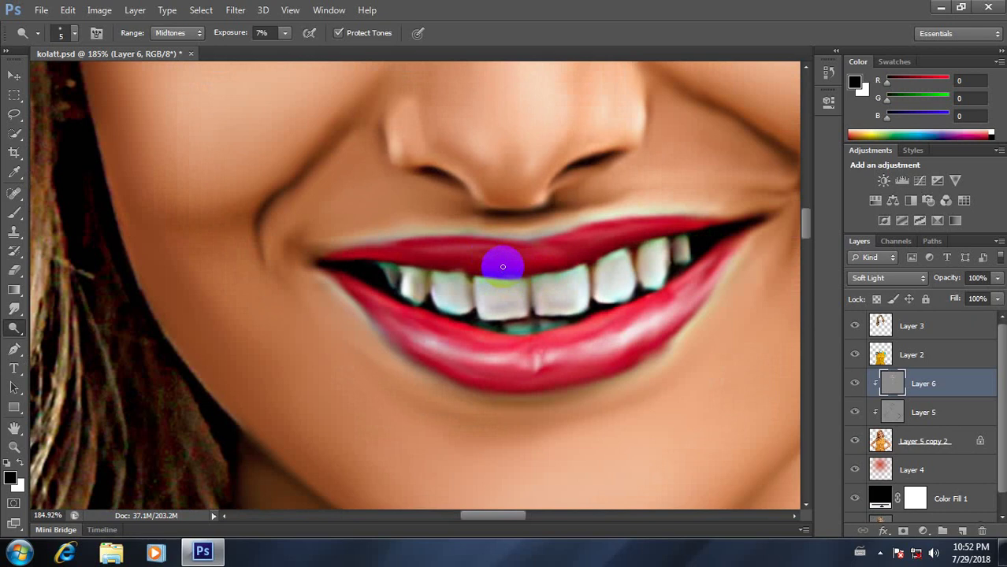
scroll(501, 269, "up", 1)
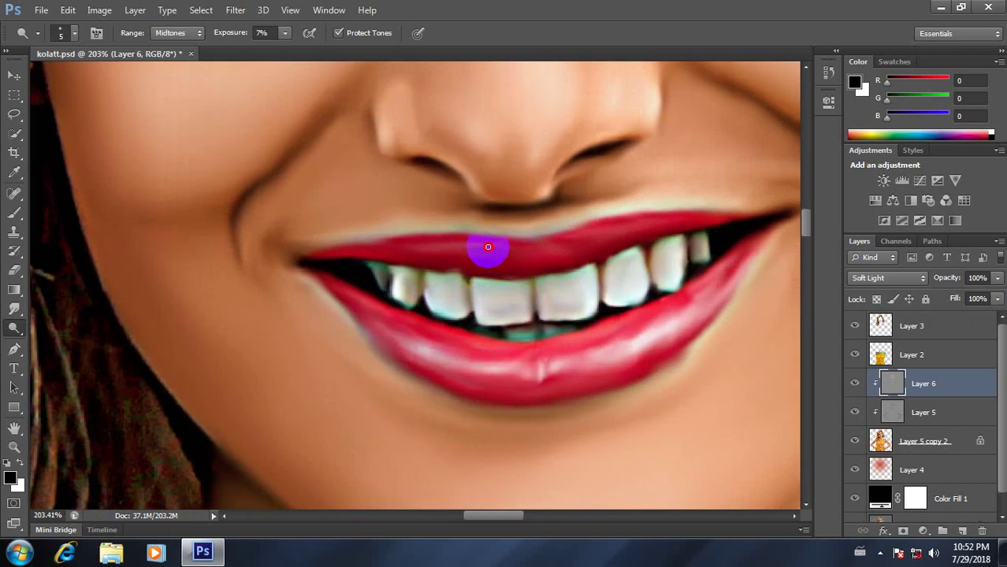
mouse_move(488, 247)
left_mouse_down()
mouse_move(461, 251)
mouse_move(487, 238)
mouse_move(453, 250)
mouse_move(478, 245)
left_mouse_up()
scroll(464, 250, "down", 5)
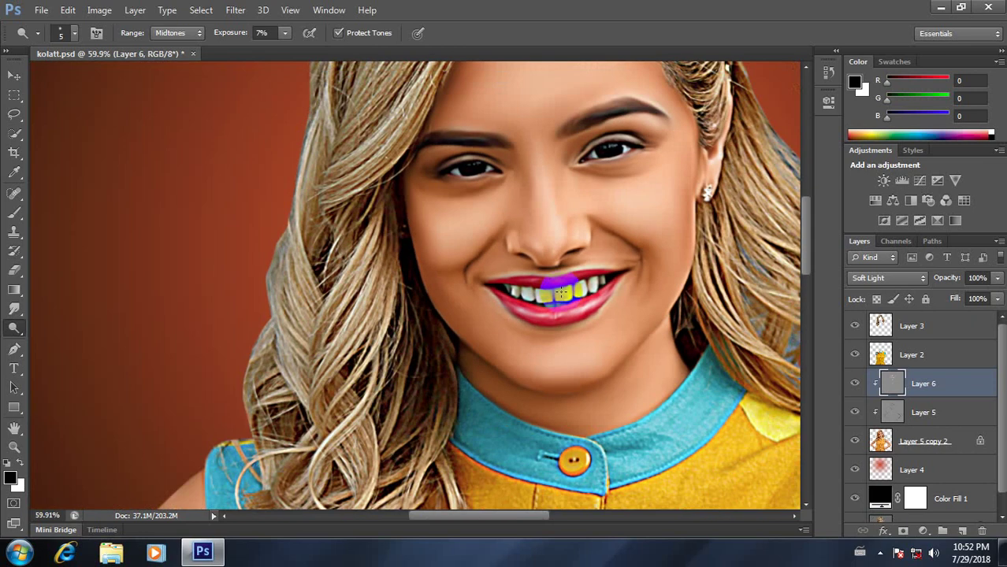
scroll(560, 293, "up", 1)
scroll(550, 275, "up", 3)
scroll(597, 269, "up", 1)
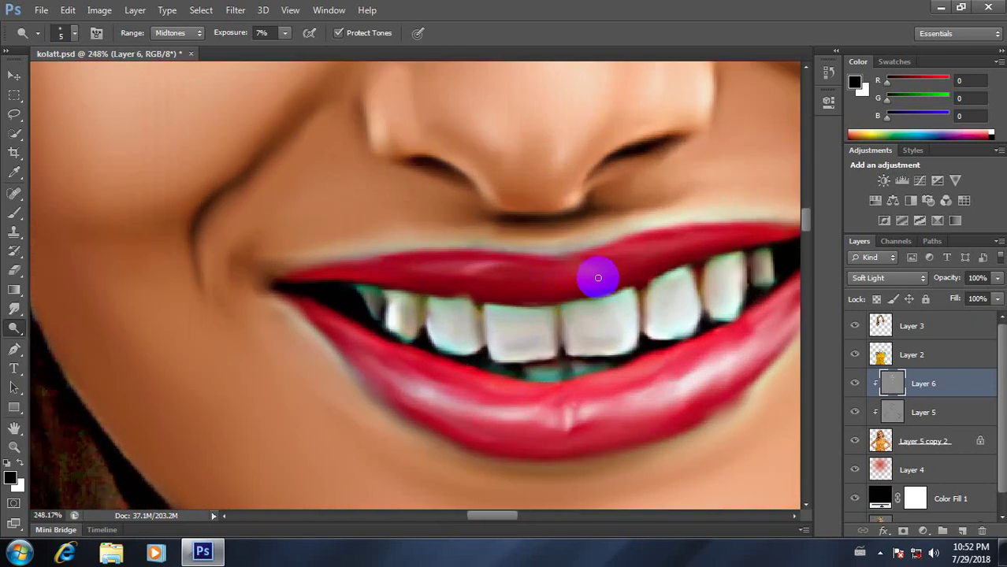
mouse_move(598, 277)
left_mouse_down()
mouse_move(556, 276)
mouse_move(645, 249)
left_mouse_up()
Step: Zoom out to check the lip highlights against the whole face
scroll(622, 291, "down", 3)
scroll(622, 303, "down", 2)
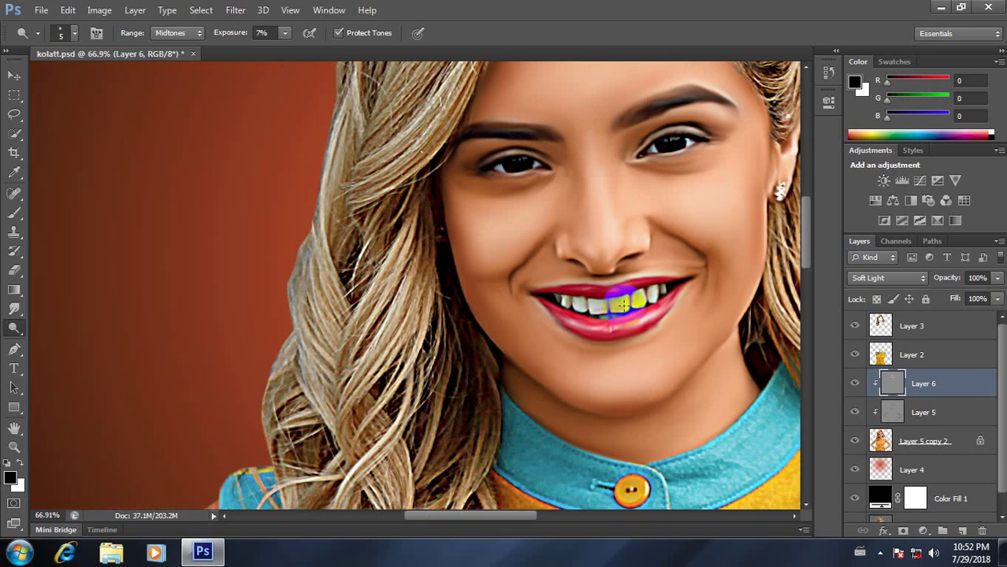
scroll(622, 303, "down", 2)
scroll(655, 333, "down", 2)
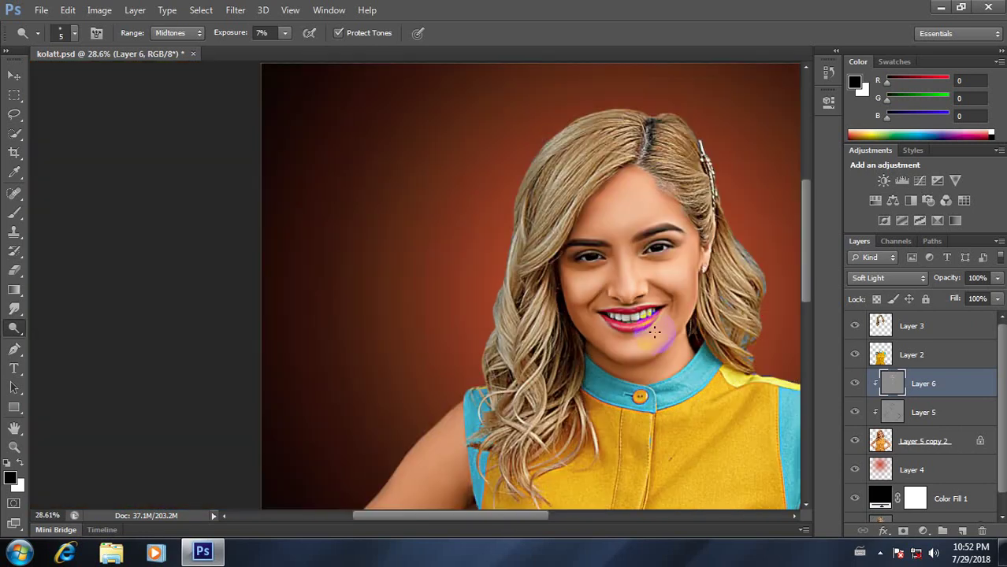
scroll(650, 334, "down", 3)
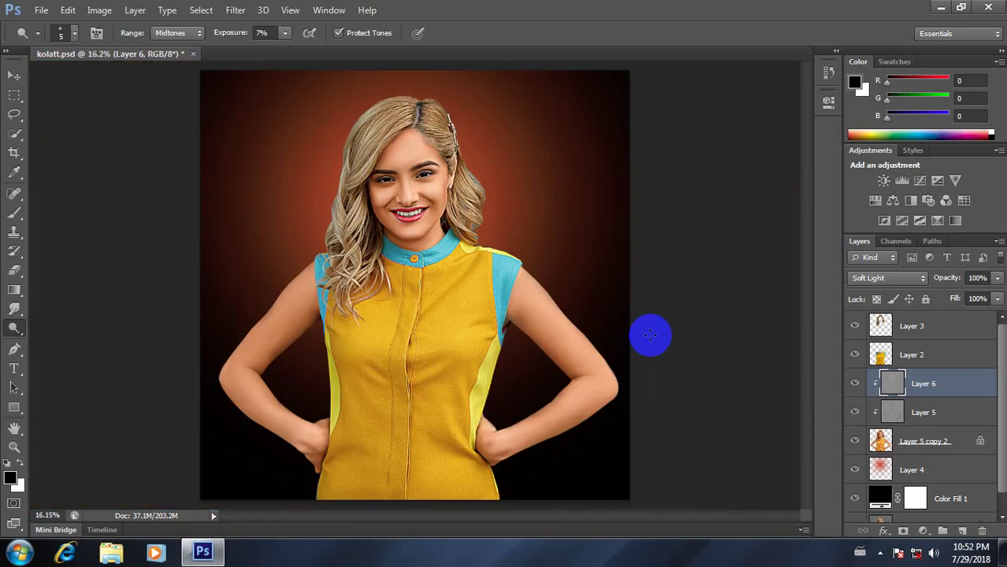
scroll(466, 327, "up", 1)
scroll(407, 220, "up", 2)
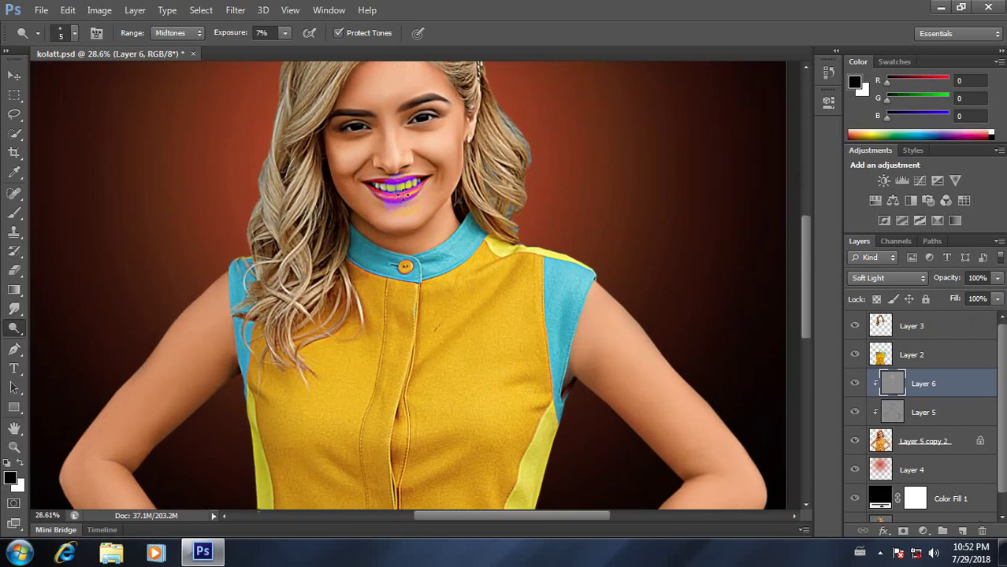
scroll(394, 181, "down", 3)
scroll(404, 191, "up", 2)
scroll(404, 197, "down", 1)
Step: Dodge the right eye's iris and outer corner to brighten them
scroll(402, 193, "up", 1)
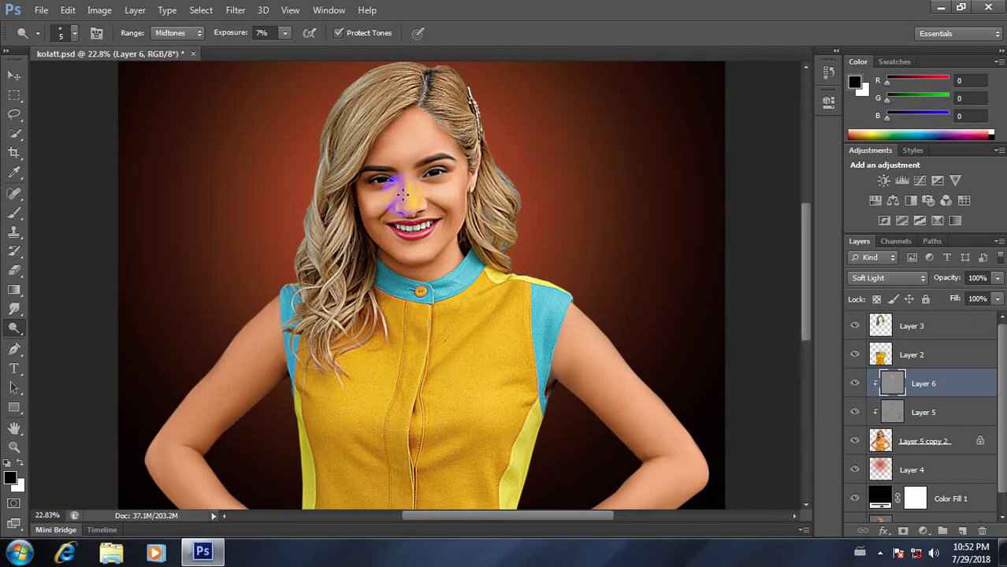
scroll(414, 170, "up", 7)
scroll(473, 155, "up", 4)
scroll(536, 157, "up", 1)
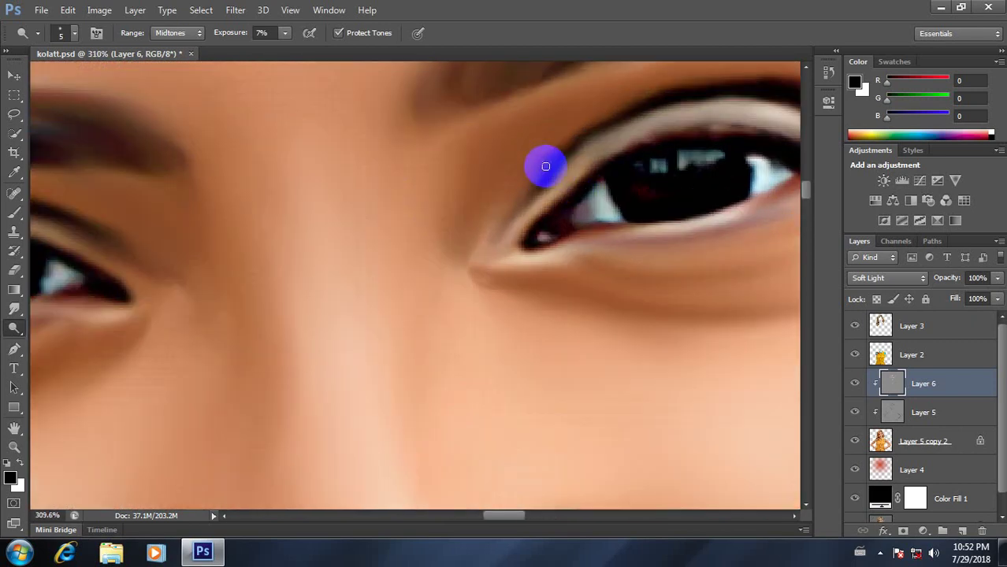
mouse_move(601, 194)
left_mouse_down()
mouse_move(595, 214)
mouse_move(603, 206)
left_mouse_up()
mouse_move(759, 168)
left_mouse_down()
mouse_move(769, 173)
mouse_move(598, 207)
left_mouse_up()
Step: Fit the image on screen, brighten the left eye's catchlight, then zoom out to review
key("ctrl+0")
scroll(353, 252, "up", 2)
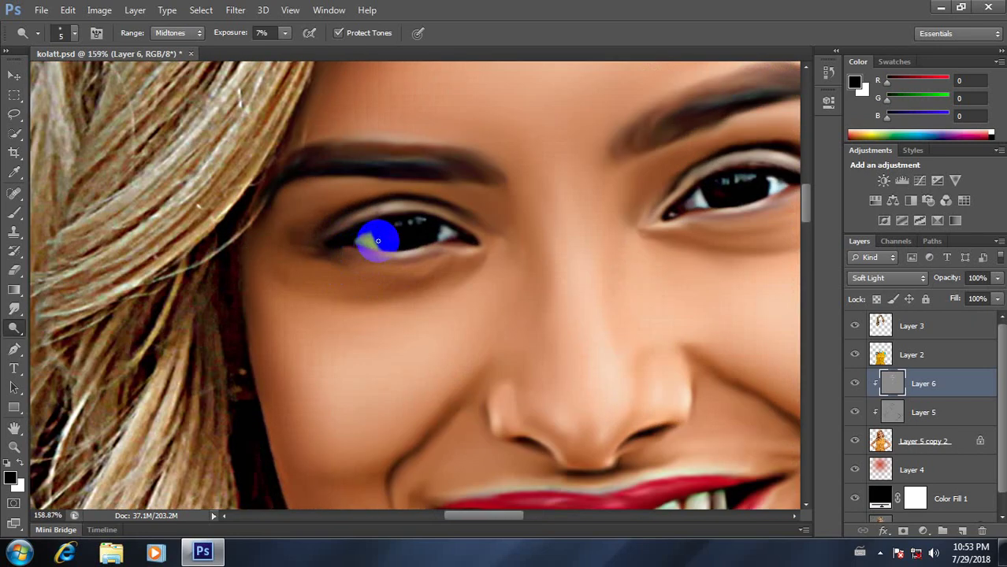
scroll(371, 235, "up", 2)
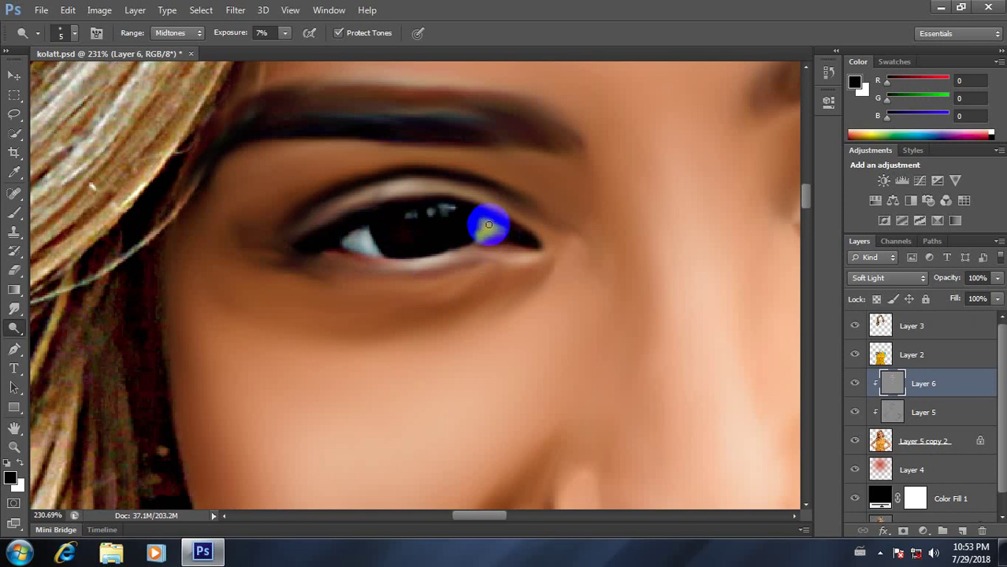
left_click(483, 235)
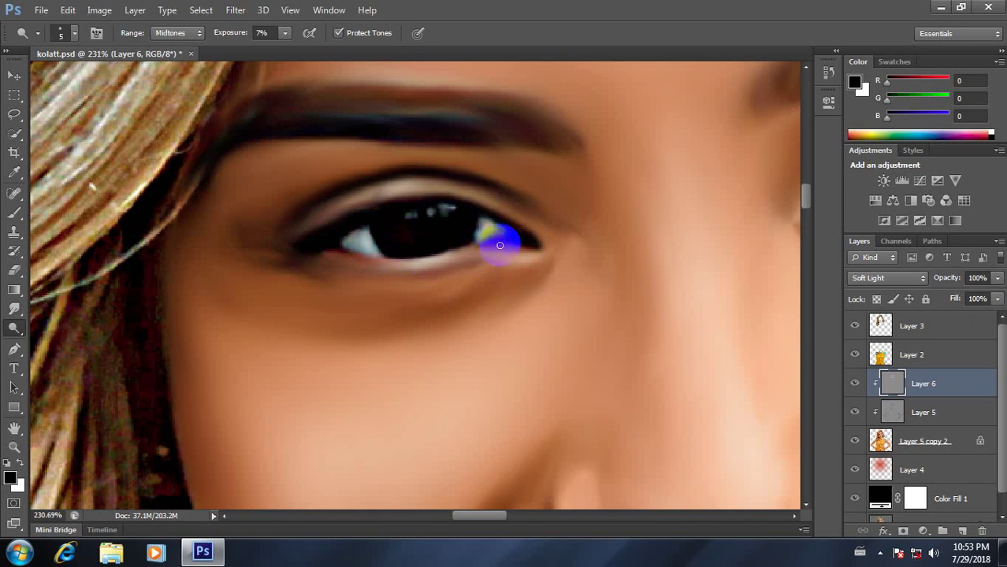
scroll(489, 226, "down", 5)
scroll(520, 244, "down", 3)
scroll(562, 274, "down", 2)
scroll(575, 284, "up", 1)
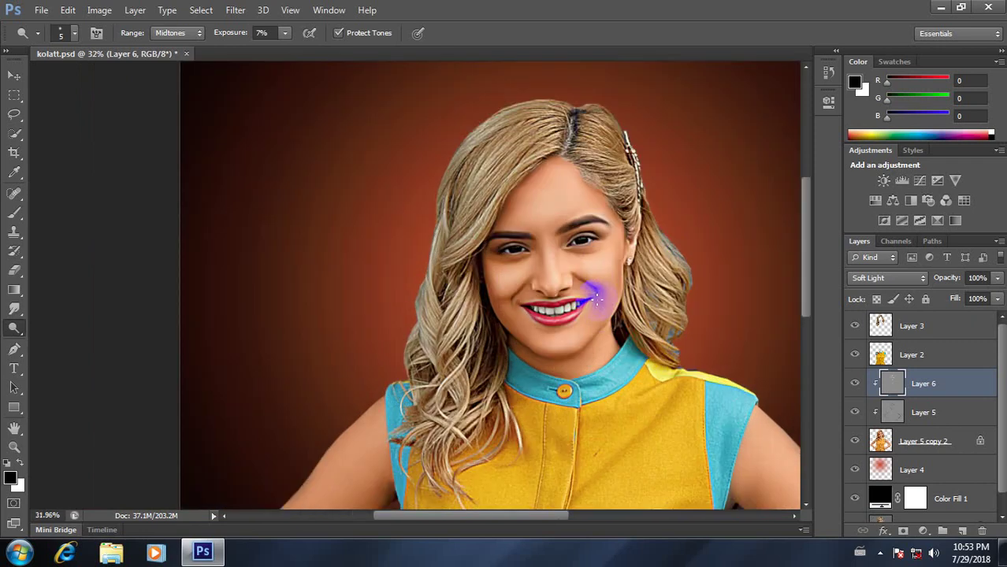
scroll(589, 286, "down", 3)
scroll(464, 315, "down", 2)
scroll(464, 304, "up", 3)
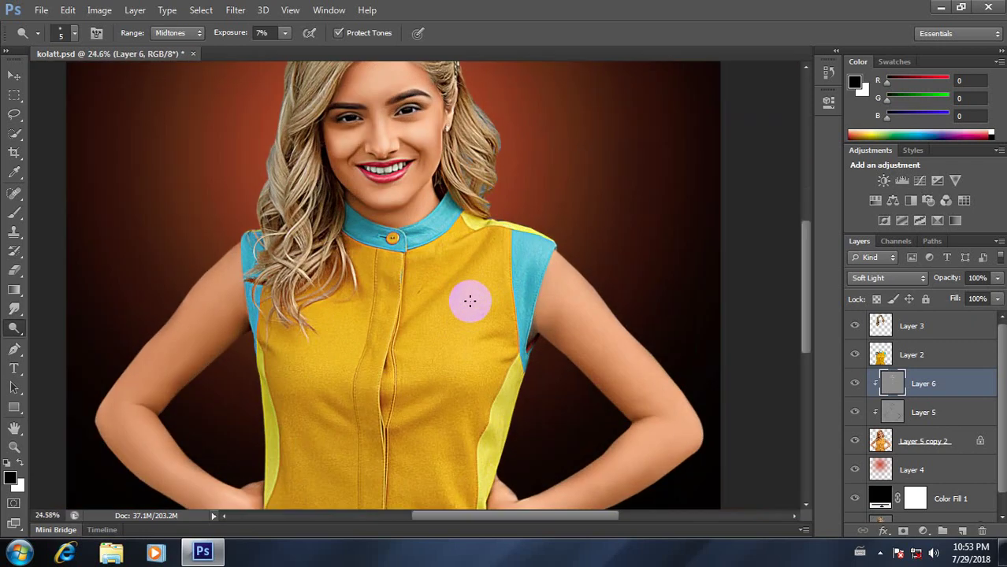
scroll(476, 322, "up", 1)
scroll(481, 238, "down", 2)
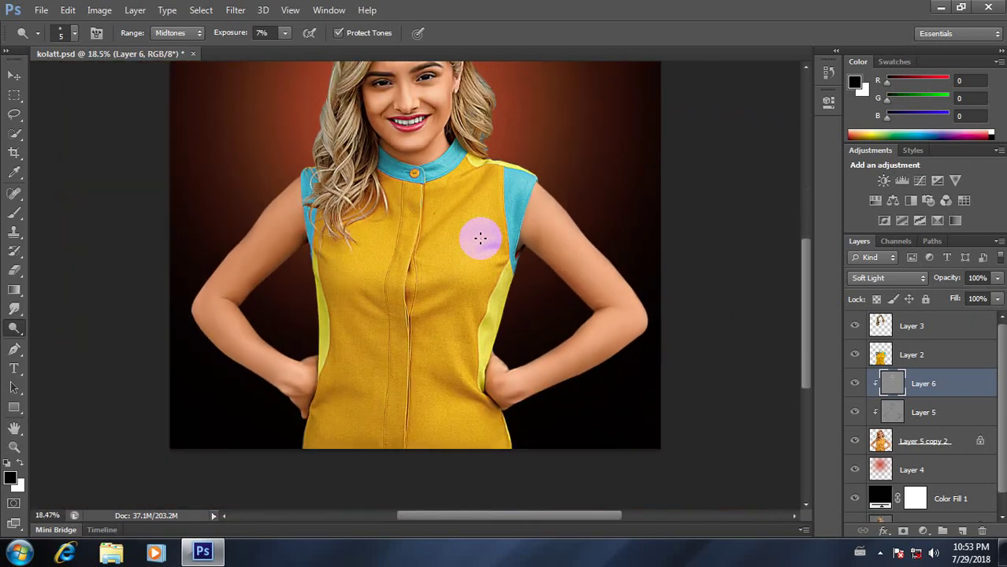
scroll(480, 238, "down", 1)
scroll(417, 230, "down", 1)
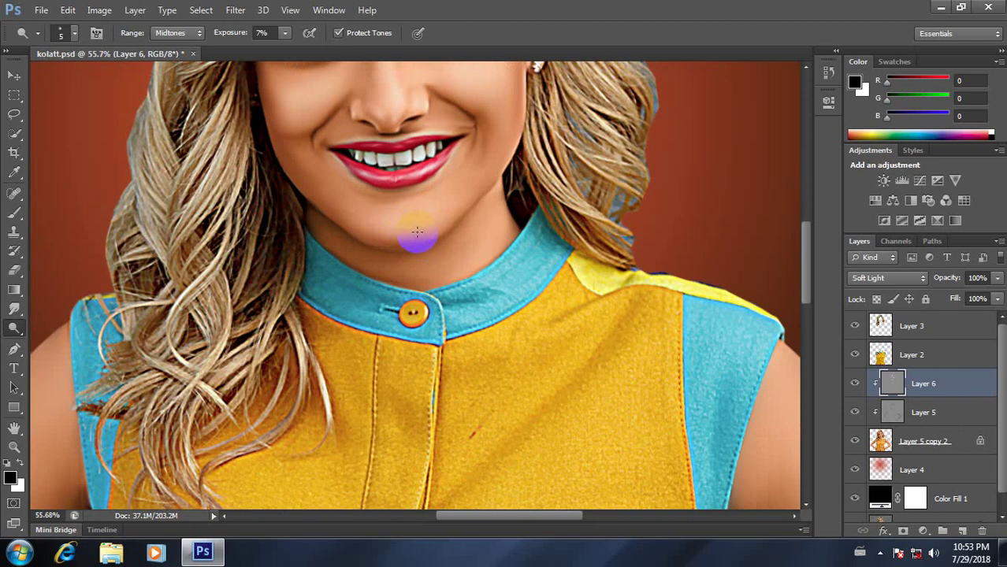
scroll(417, 230, "down", 1)
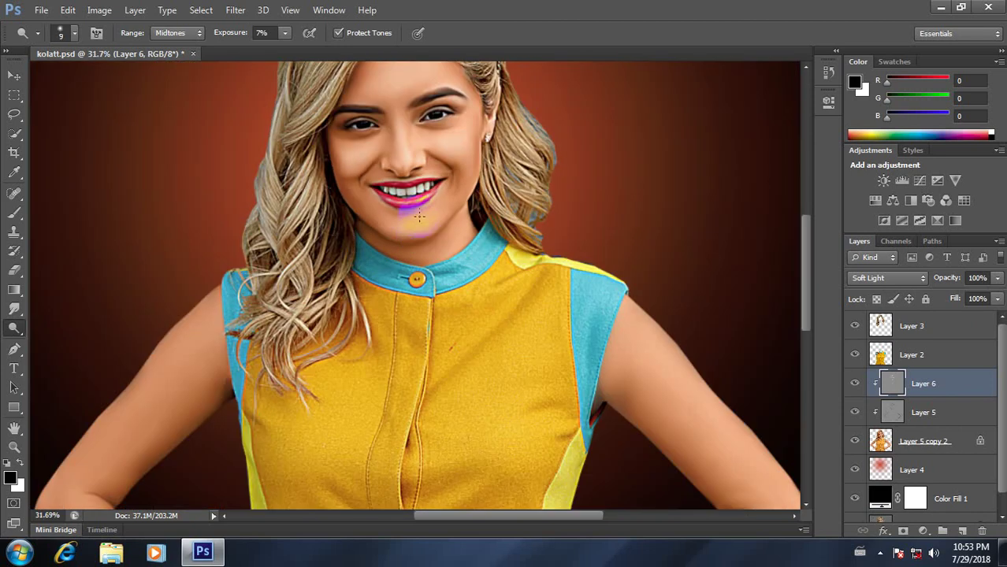
Step: With a slightly larger dodge brush, brighten the chin, upper neck and both cheeks
key("bracketright")
scroll(419, 227, "down", 2)
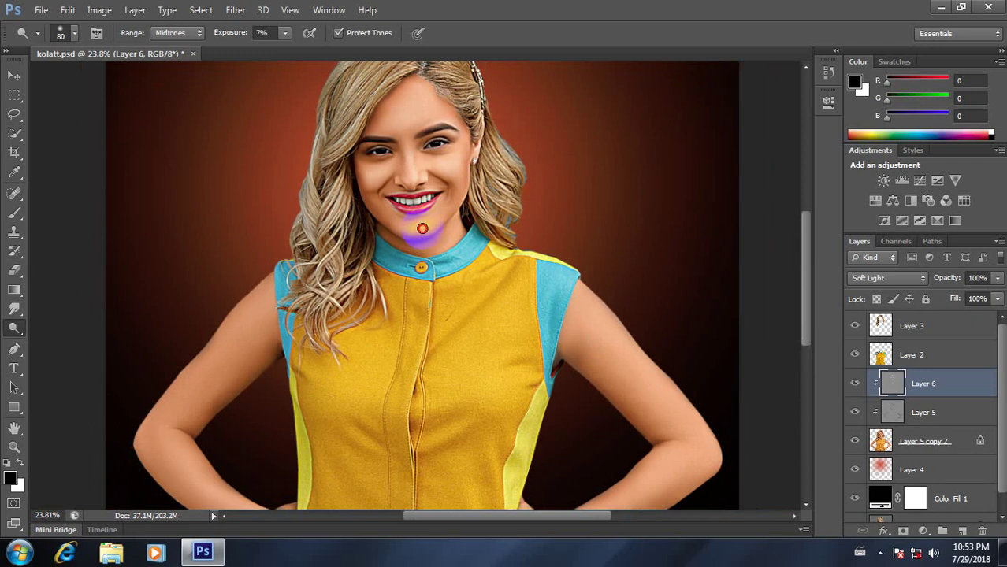
left_click_drag(422, 229, 401, 226)
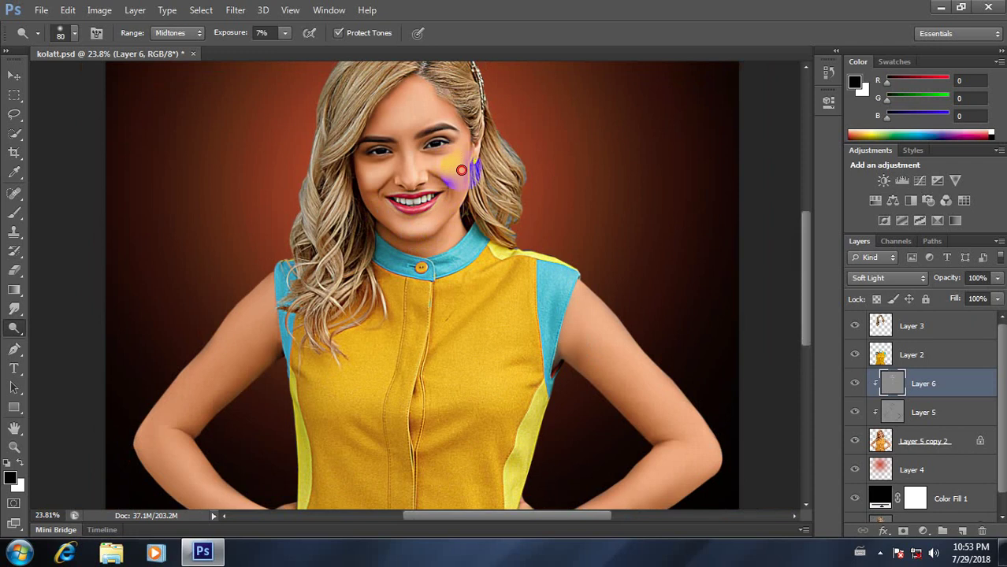
left_click_drag(457, 166, 460, 176)
left_click_drag(450, 203, 394, 225)
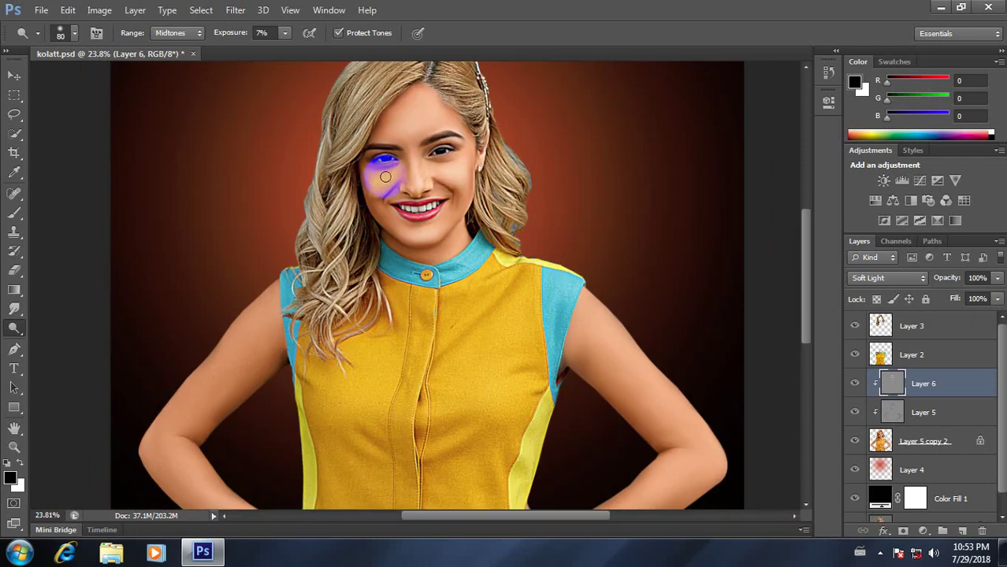
left_click_drag(385, 176, 386, 189)
Step: Dodge the middle of the forehead and the right upper arm, using a smaller brush for the arm
scroll(386, 189, "down", 3)
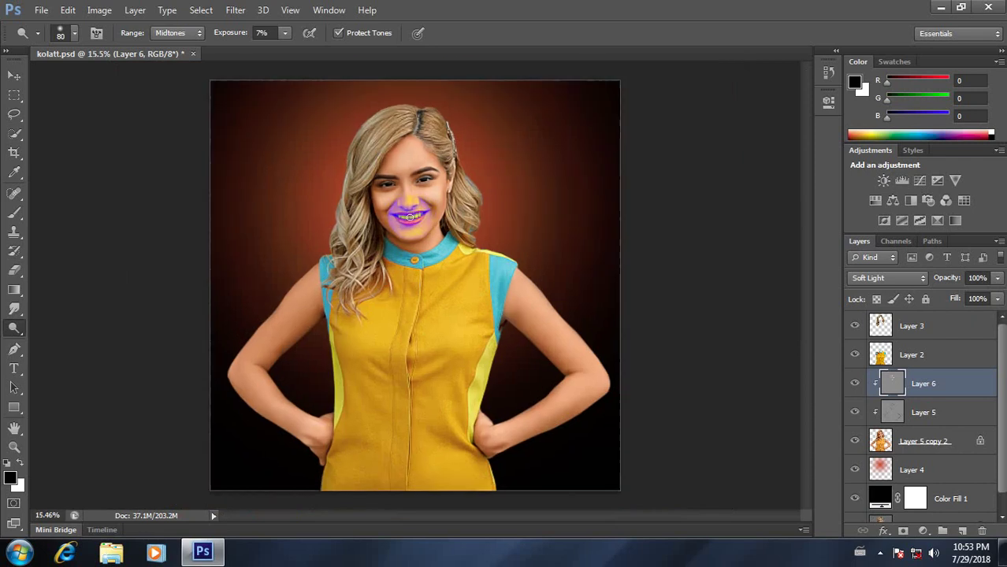
scroll(408, 157, "up", 4)
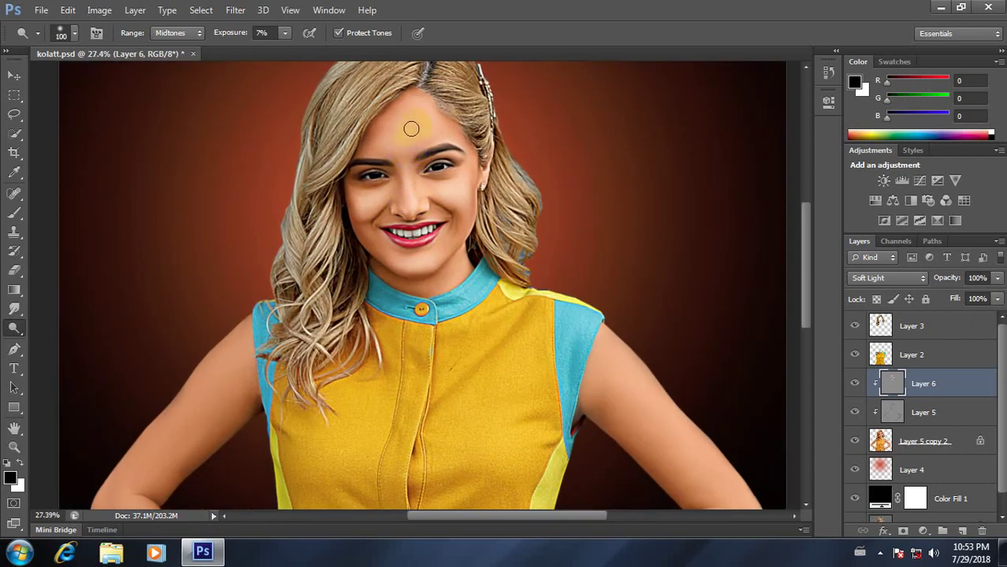
left_click_drag(415, 123, 410, 140)
scroll(404, 279, "down", 3)
scroll(404, 279, "down", 2)
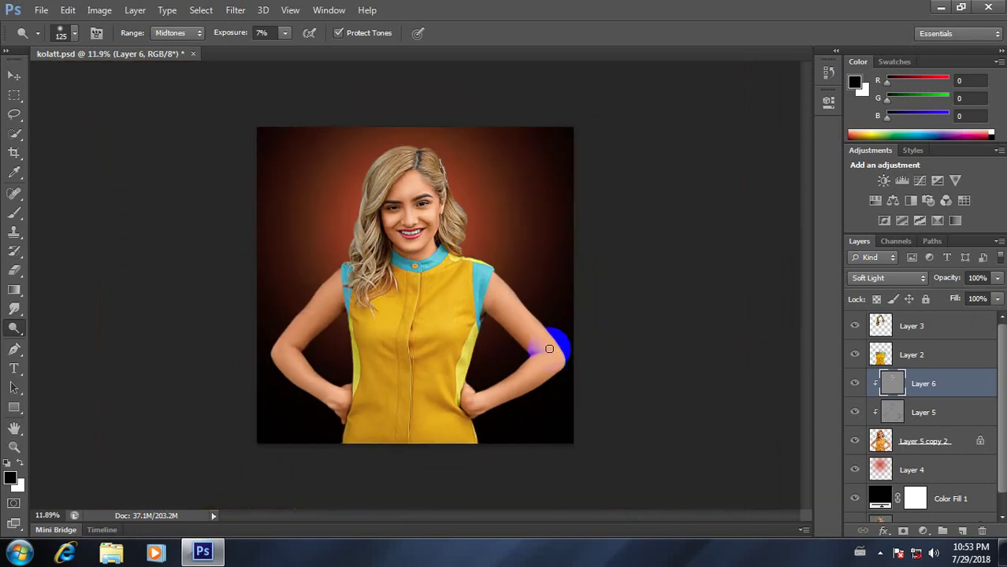
scroll(549, 349, "up", 5)
scroll(560, 279, "down", 1)
scroll(539, 290, "up", 1)
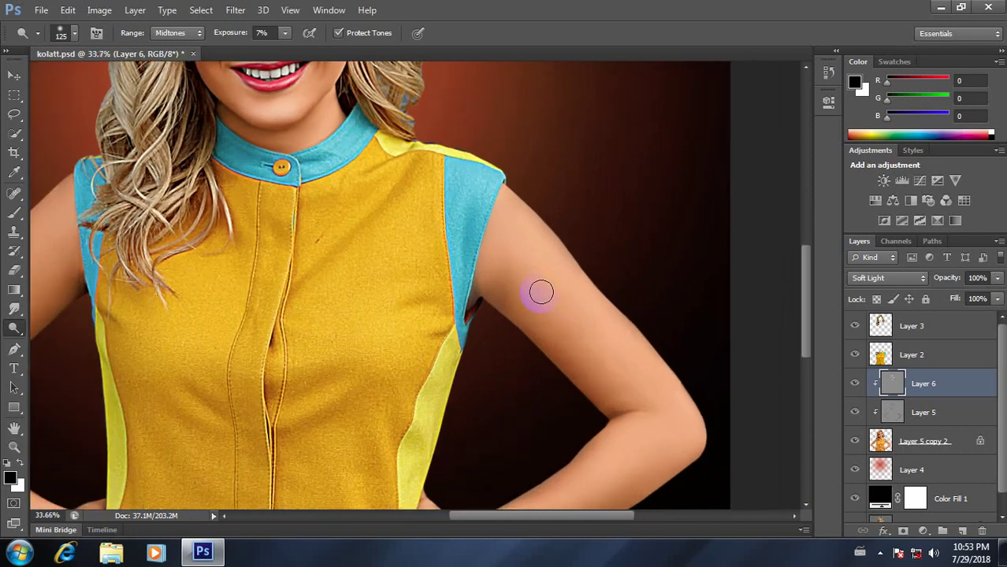
scroll(541, 293, "up", 1)
left_click_drag(524, 231, 602, 337)
key("bracketleft")
key("bracketleft")
left_click_drag(526, 253, 574, 308)
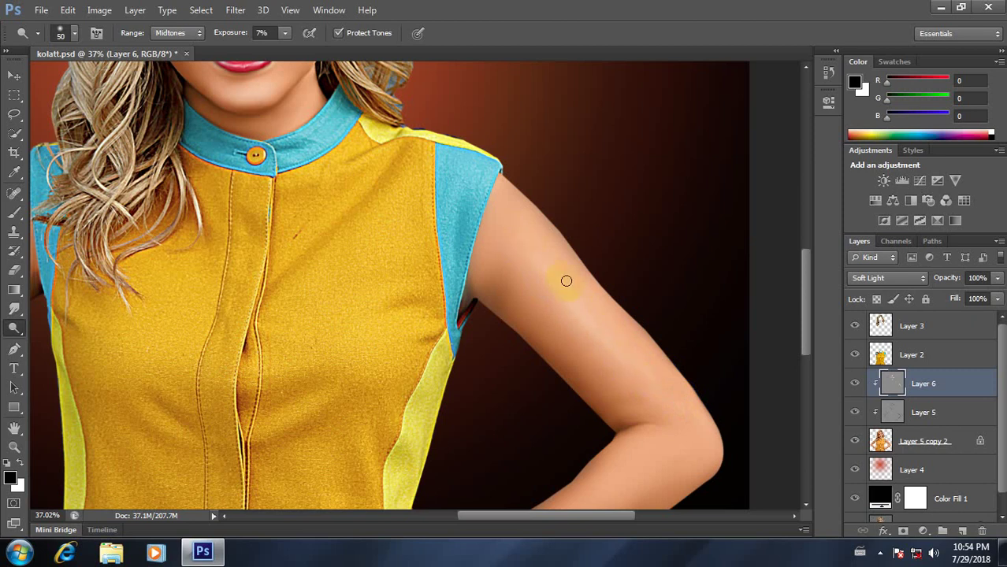
Step: Dodge the right upper arm with a larger brush at 7% midtone exposure
scroll(599, 370, "down", 3)
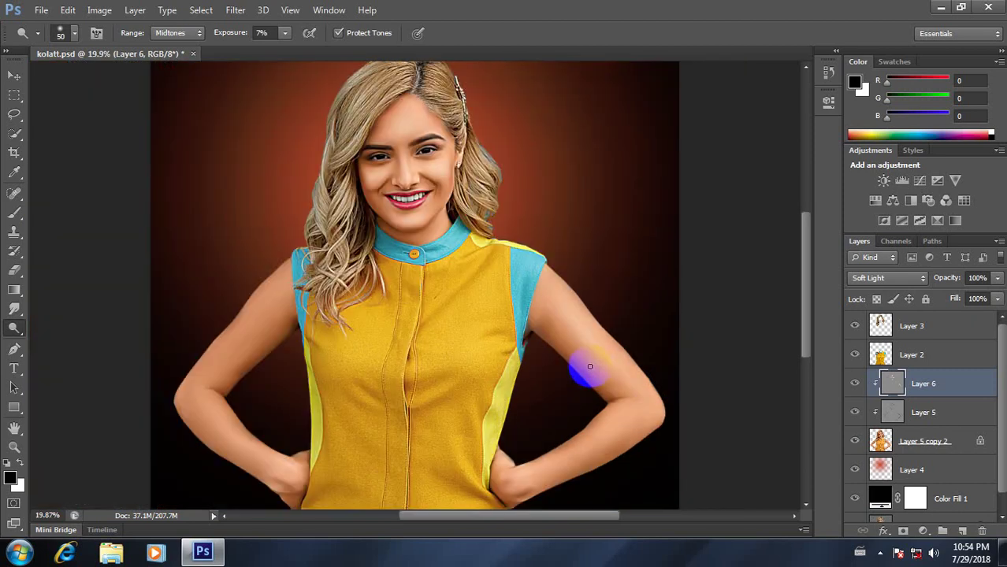
key("bracketright")
key("bracketright")
key("bracketright")
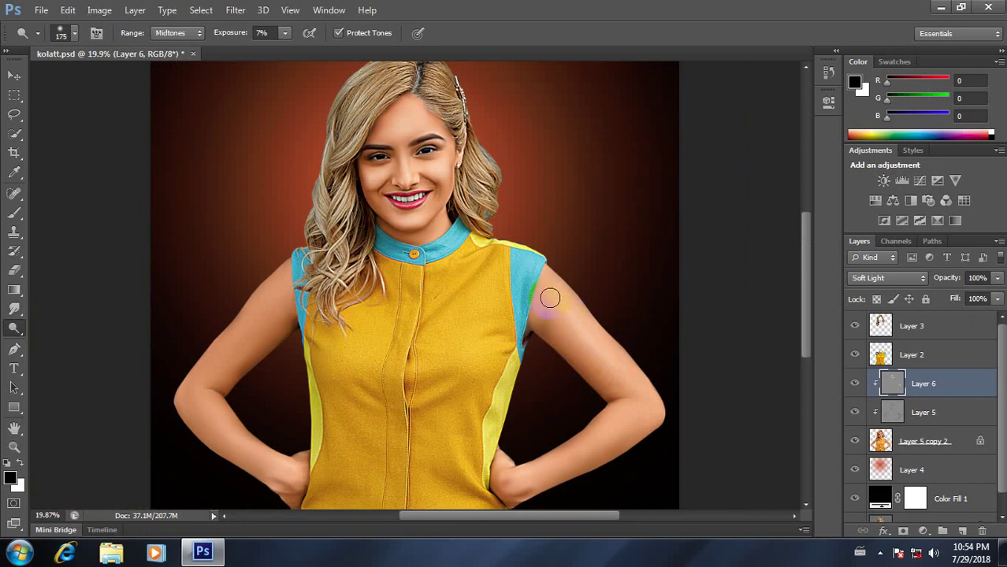
mouse_move(615, 360)
left_mouse_down()
mouse_move(573, 316)
mouse_move(620, 367)
mouse_move(552, 308)
mouse_move(634, 395)
mouse_move(606, 366)
mouse_move(627, 410)
left_mouse_up()
scroll(543, 399, "down", 3, "alt")
scroll(544, 398, "up", 2, "alt")
scroll(505, 354, "up", 2, "alt")
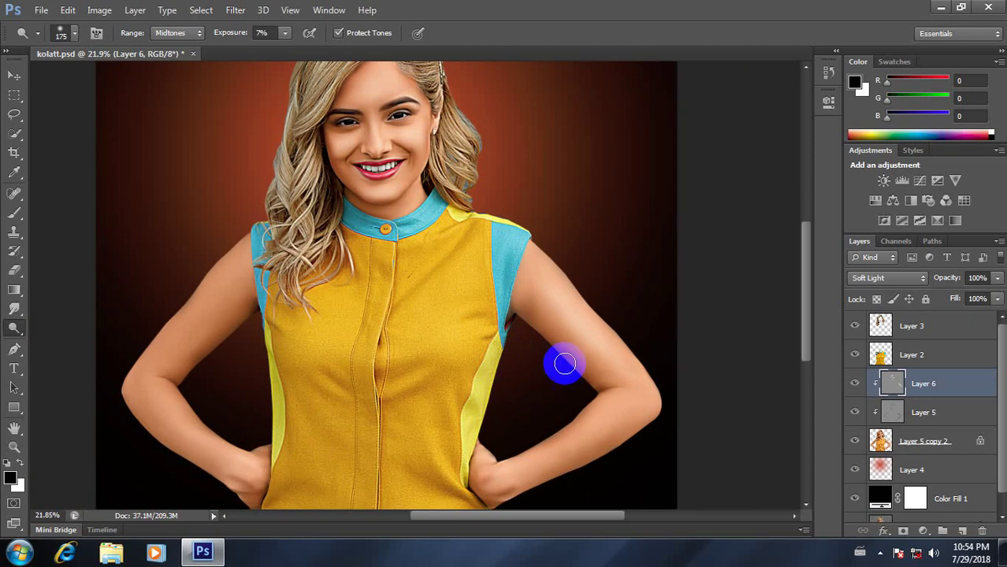
mouse_move(612, 369)
left_mouse_down()
mouse_move(535, 266)
mouse_move(540, 255)
mouse_move(572, 356)
left_mouse_up()
scroll(573, 356, "down", 1, "alt")
scroll(564, 362, "up", 1, "alt")
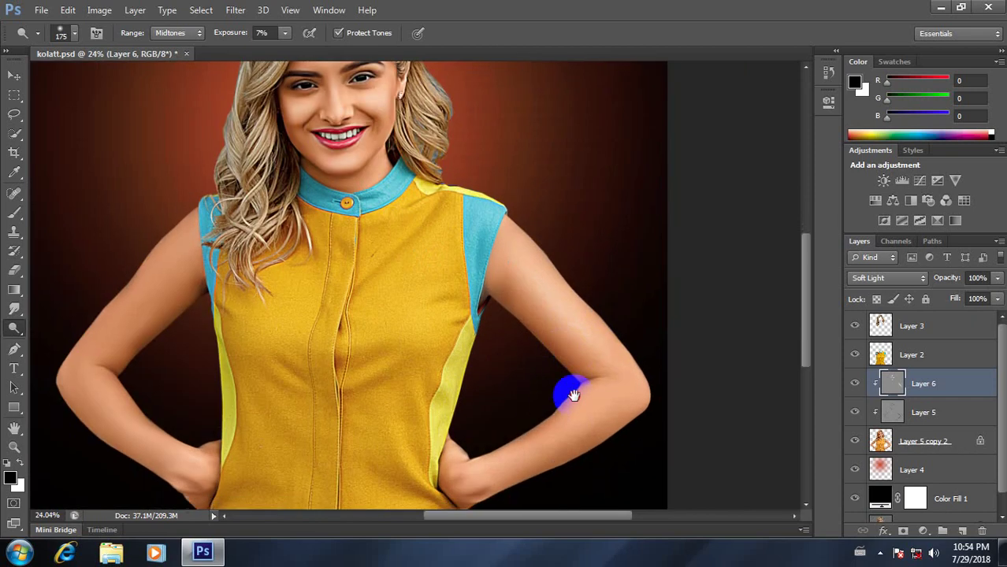
scroll(565, 393, "down", 1)
mouse_move(547, 240)
left_mouse_down()
mouse_move(575, 265)
mouse_move(585, 296)
mouse_move(543, 232)
left_mouse_up()
Step: Lighten the middle of the right arm with a smaller Dodge brush
key("bracketleft")
key("bracketleft")
key("bracketleft")
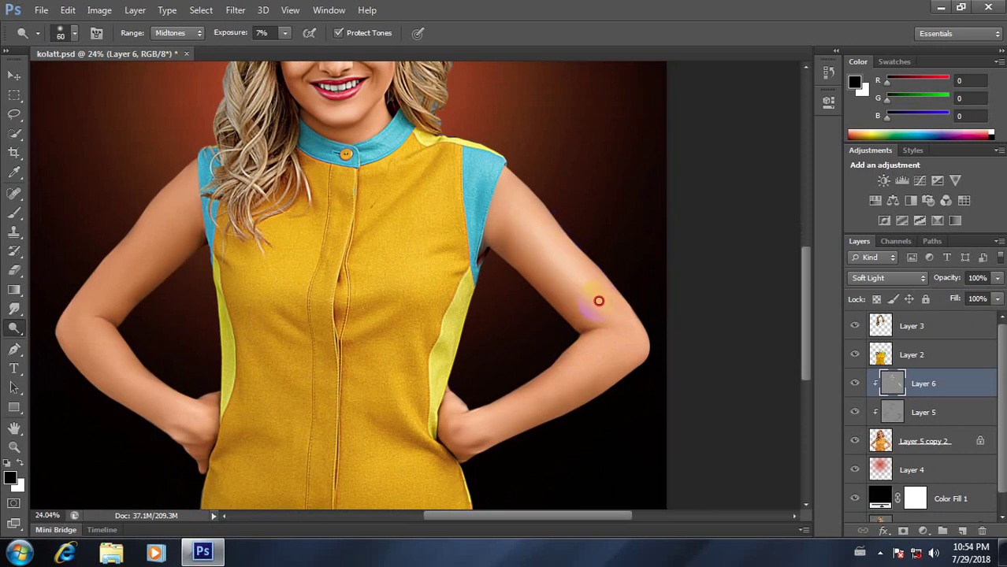
mouse_move(586, 295)
left_mouse_down()
mouse_move(538, 232)
mouse_move(584, 320)
left_mouse_up()
scroll(584, 321, "down", 3)
scroll(516, 392, "up", 1)
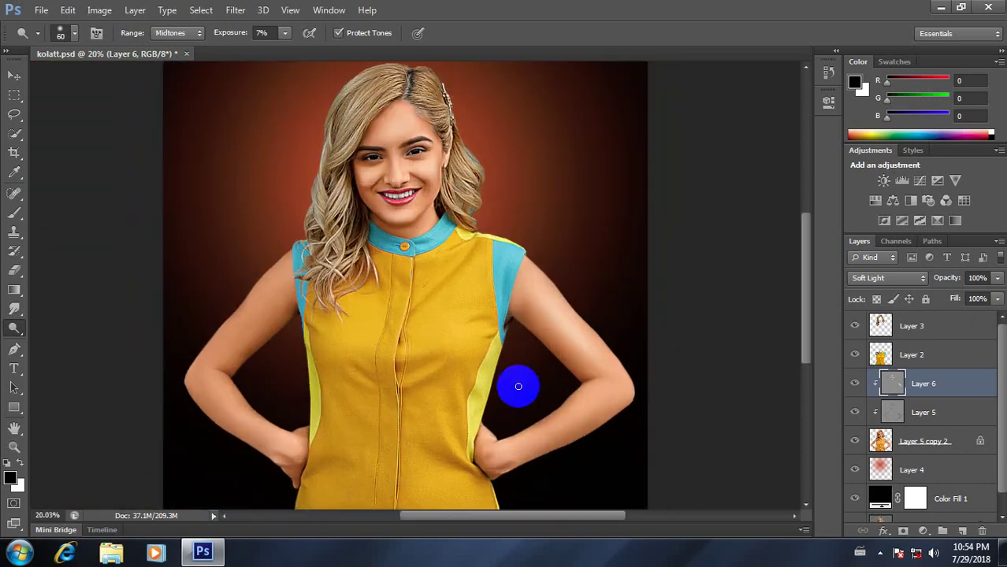
scroll(519, 384, "up", 2)
scroll(535, 387, "up", 3)
scroll(574, 412, "up", 1)
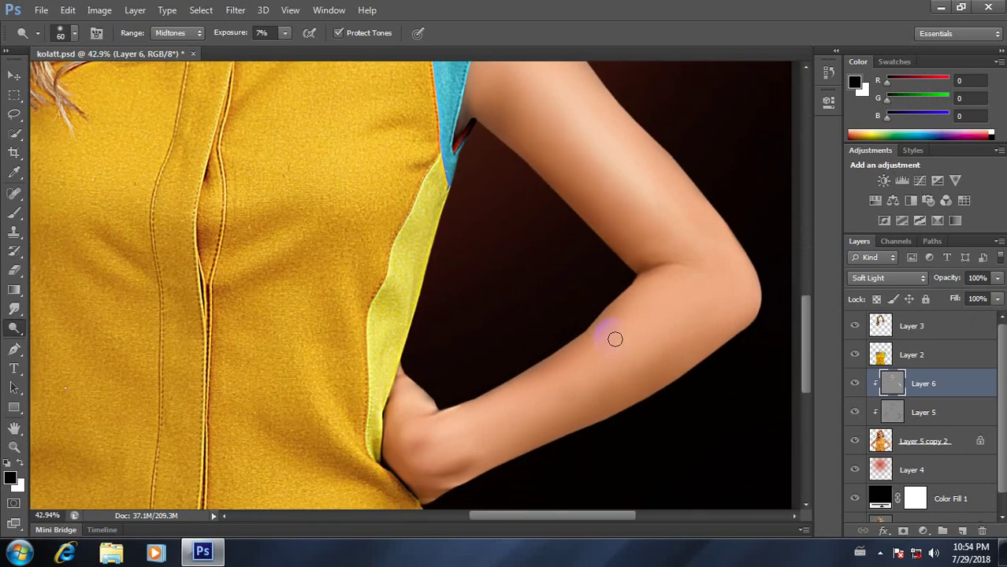
scroll(621, 341, "down", 2)
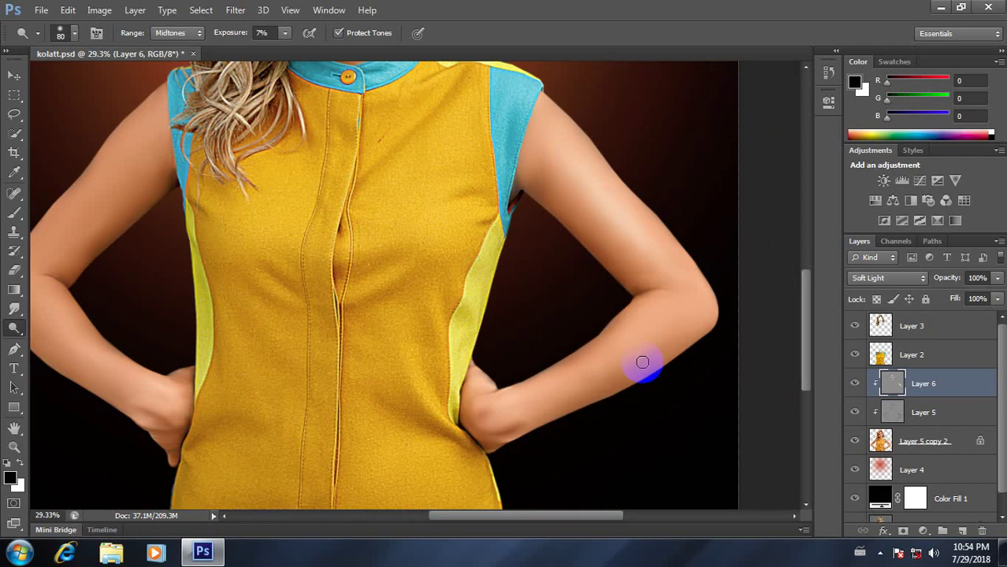
Step: Lighten the right forearm and wrist skin, resizing the Dodge brush as needed
key("bracketright")
key("bracketright")
key("bracketright")
mouse_move(662, 332)
left_mouse_down()
mouse_move(701, 321)
mouse_move(588, 370)
mouse_move(635, 354)
mouse_move(573, 391)
mouse_move(636, 339)
mouse_move(579, 355)
mouse_move(551, 398)
mouse_move(662, 346)
left_mouse_up()
key("bracketleft")
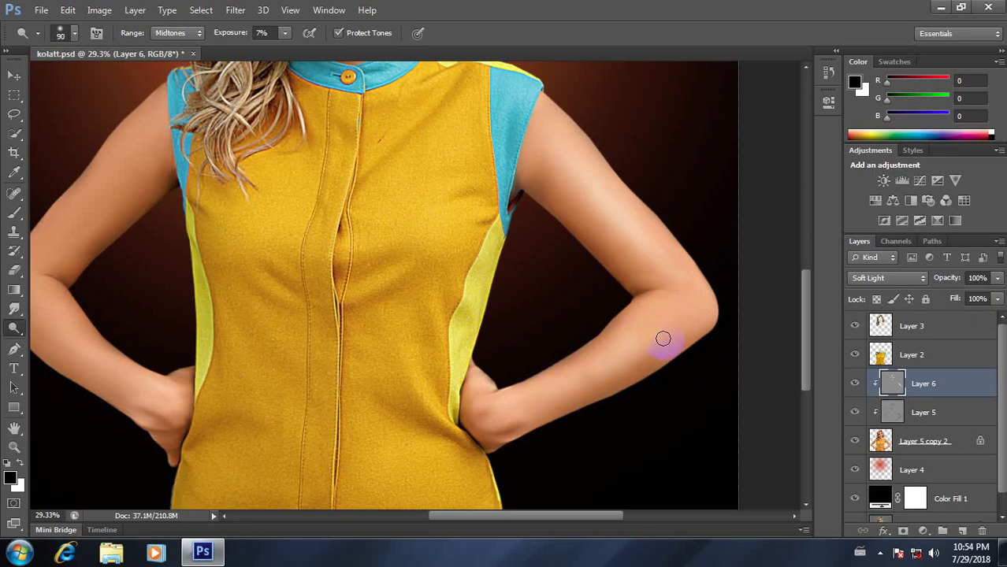
mouse_move(578, 387)
left_mouse_down()
mouse_move(641, 351)
mouse_move(636, 364)
mouse_move(669, 333)
mouse_move(557, 404)
mouse_move(575, 374)
mouse_move(617, 358)
mouse_move(547, 383)
mouse_move(506, 422)
mouse_move(510, 396)
mouse_move(471, 410)
mouse_move(501, 382)
mouse_move(479, 405)
mouse_move(511, 425)
left_mouse_up()
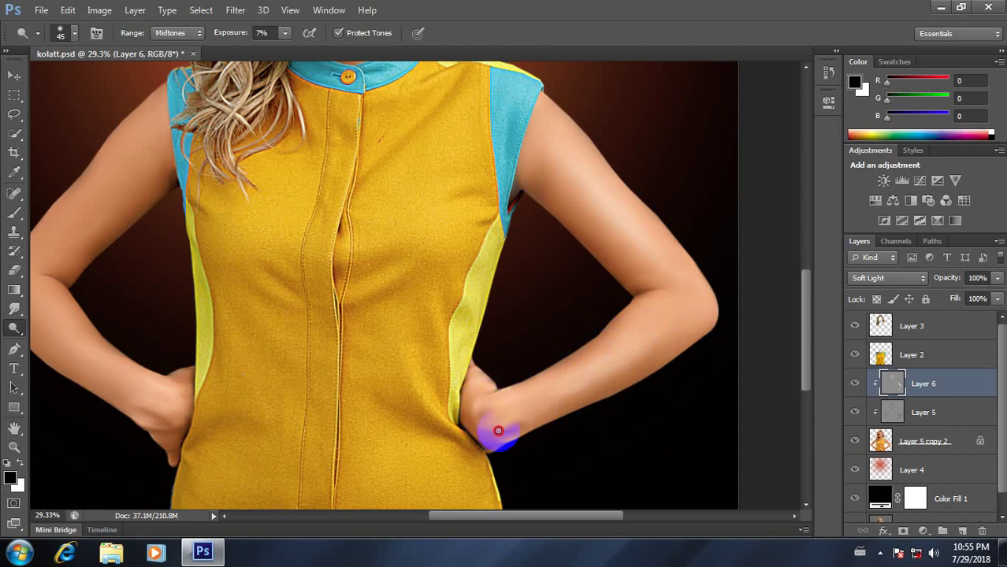
scroll(499, 427, "down", 2)
scroll(483, 430, "down", 2)
scroll(497, 421, "down", 1)
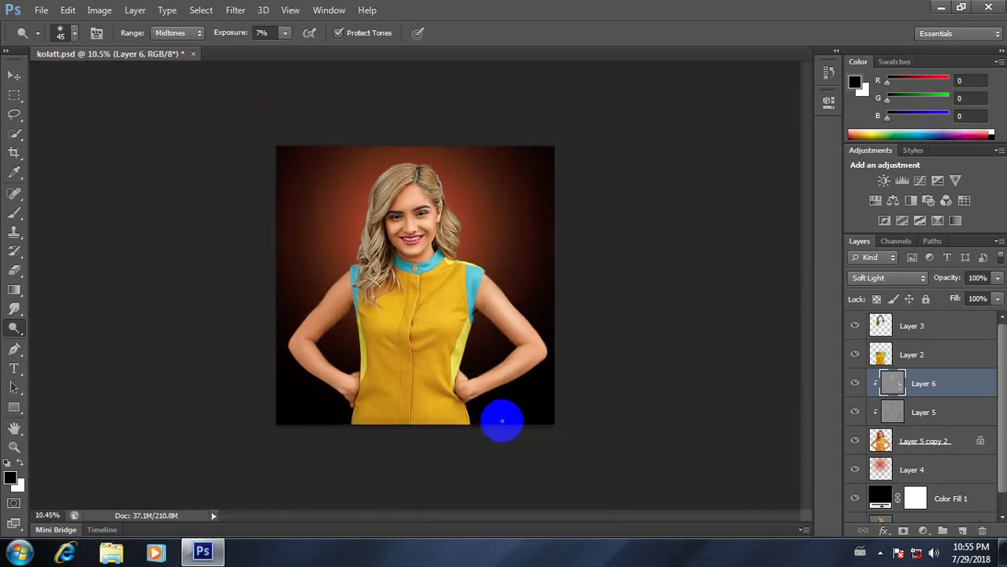
scroll(492, 427, "up", 3)
mouse_move(561, 431)
left_mouse_down()
mouse_move(571, 435)
mouse_move(577, 359)
mouse_move(613, 303)
mouse_move(521, 362)
mouse_move(664, 297)
mouse_move(652, 322)
mouse_move(582, 371)
left_mouse_up()
scroll(571, 432, "up", 3)
scroll(571, 360, "down", 3)
key("bracketright")
key("bracketright")
key("bracketright")
Step: Dodge the left upper arm down to the elbow, varying the brush size
scroll(281, 310, "down", 3)
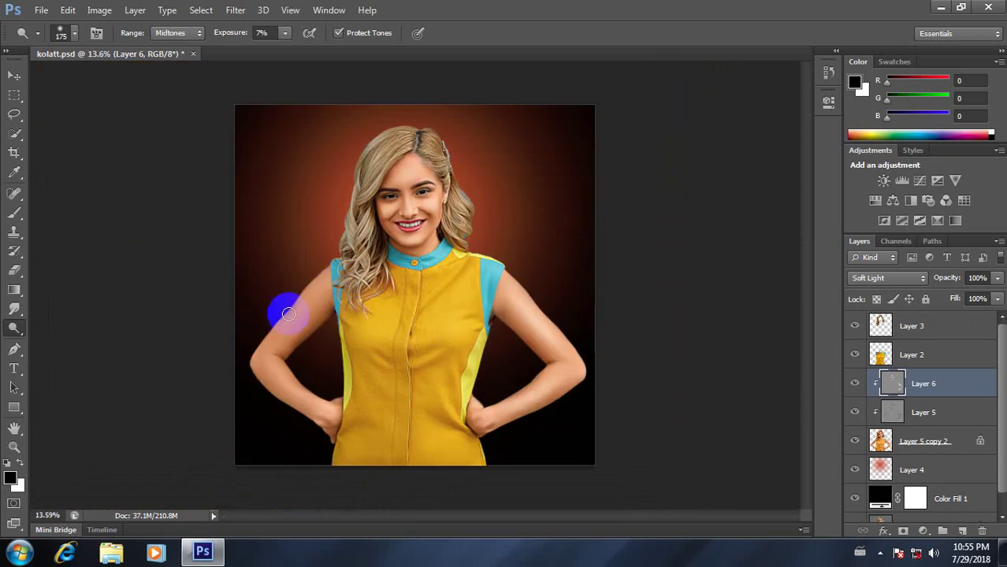
scroll(277, 337, "up", 4)
scroll(307, 284, "up", 1)
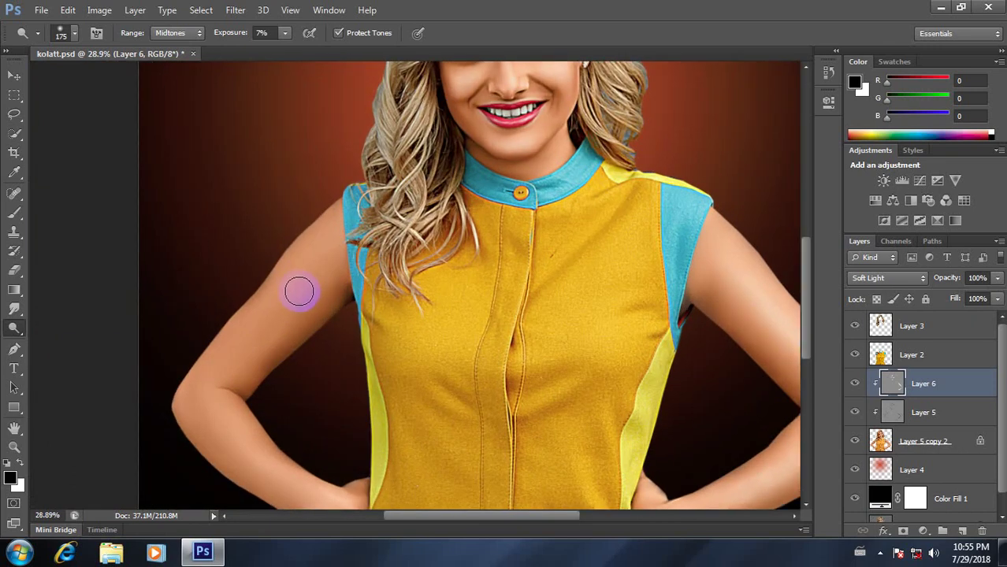
key("bracketright")
mouse_move(274, 302)
left_mouse_down()
mouse_move(314, 274)
mouse_move(274, 326)
mouse_move(332, 252)
mouse_move(241, 344)
left_mouse_up()
key("bracketleft")
mouse_move(318, 267)
left_mouse_down()
mouse_move(313, 281)
mouse_move(335, 240)
mouse_move(233, 360)
left_mouse_up()
key("bracketleft")
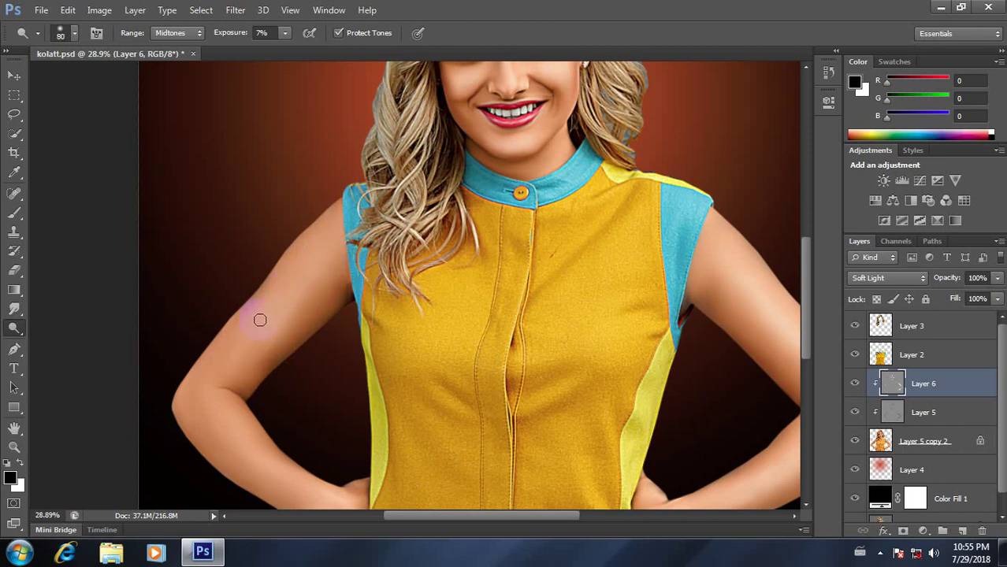
mouse_move(260, 320)
left_mouse_down()
mouse_move(248, 332)
mouse_move(294, 300)
mouse_move(285, 313)
mouse_move(298, 311)
mouse_move(261, 344)
mouse_move(282, 311)
left_mouse_up()
scroll(296, 302, "down", 3)
scroll(296, 302, "up", 3)
key("bracketright")
key("bracketright")
key("bracketright")
mouse_move(311, 276)
left_mouse_down()
mouse_move(326, 270)
mouse_move(332, 241)
mouse_move(257, 350)
mouse_move(277, 289)
mouse_move(234, 364)
mouse_move(316, 260)
mouse_move(254, 371)
mouse_move(263, 360)
mouse_move(285, 412)
mouse_move(220, 420)
mouse_move(242, 398)
mouse_move(270, 428)
mouse_move(216, 395)
mouse_move(253, 419)
mouse_move(250, 399)
left_mouse_up()
Step: Fit the image on screen and lighten the left forearm and wrist
key("ctrl+0")
scroll(285, 413, "up", 2)
scroll(268, 441, "down", 2)
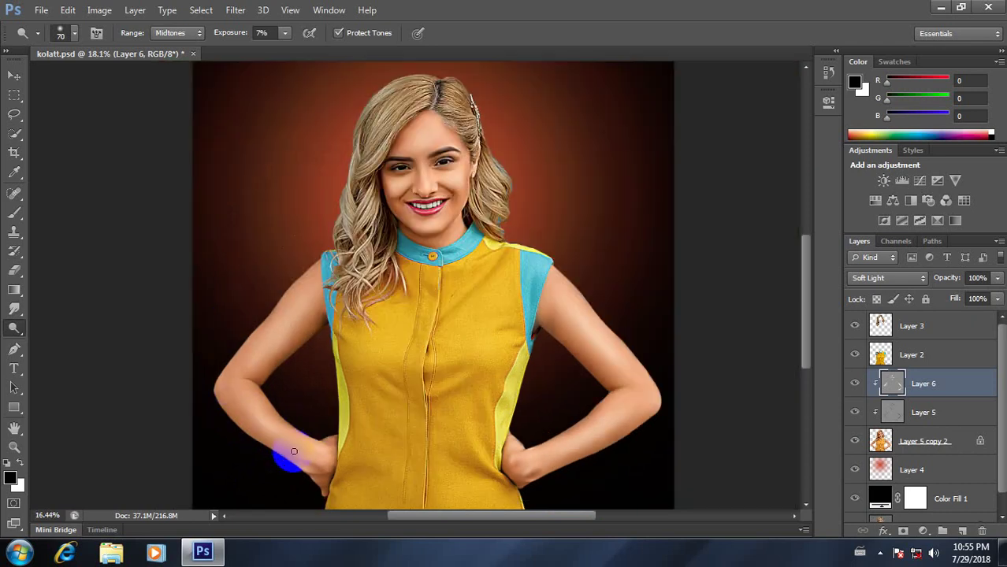
mouse_move(281, 461)
left_mouse_down()
mouse_move(246, 371)
mouse_move(204, 327)
mouse_move(161, 332)
left_mouse_up()
scroll(287, 437, "up", 3)
key("bracketright")
key("bracketright")
key("bracketright")
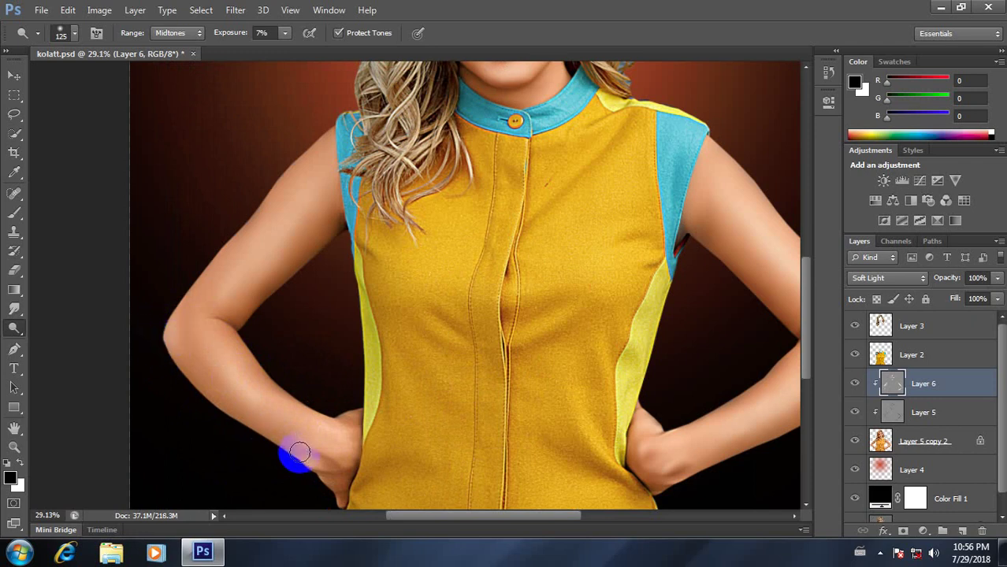
scroll(329, 448, "up", 2)
left_click_drag(328, 448, 342, 434)
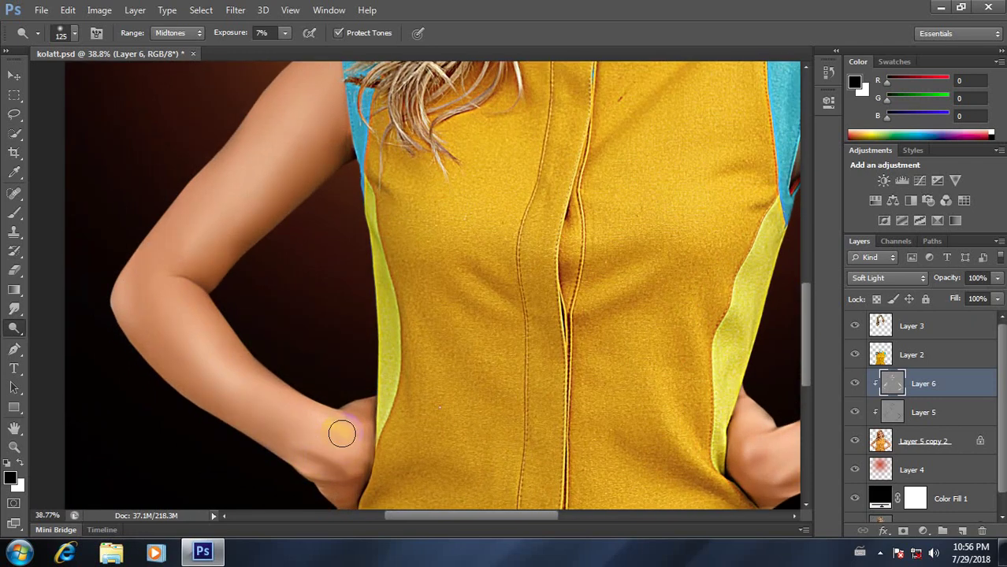
key("bracketleft")
key("bracketleft")
key("bracketleft")
key("bracketleft")
mouse_move(355, 440)
left_mouse_down()
mouse_move(333, 429)
mouse_move(345, 433)
mouse_move(329, 452)
mouse_move(350, 471)
mouse_move(314, 456)
mouse_move(344, 465)
mouse_move(333, 453)
mouse_move(352, 479)
mouse_move(299, 479)
mouse_move(327, 471)
mouse_move(301, 464)
mouse_move(328, 476)
mouse_move(312, 477)
mouse_move(292, 465)
mouse_move(344, 474)
mouse_move(316, 487)
mouse_move(344, 422)
left_mouse_up()
scroll(348, 461, "down", 3)
Step: Lighten the skin beside the nose with a slightly larger Dodge brush
scroll(354, 453, "down", 2)
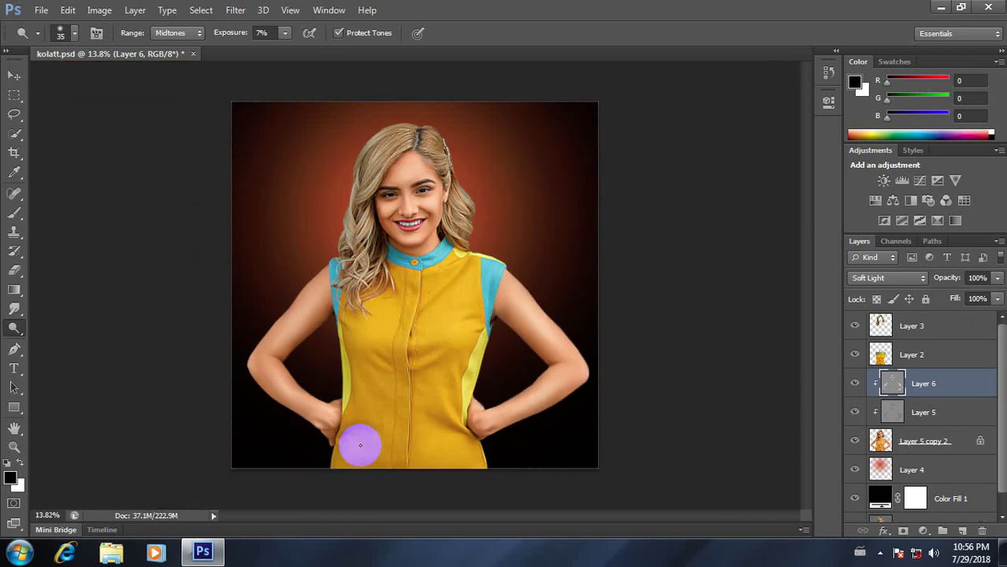
scroll(401, 311, "down", 2)
scroll(405, 316, "down", 1)
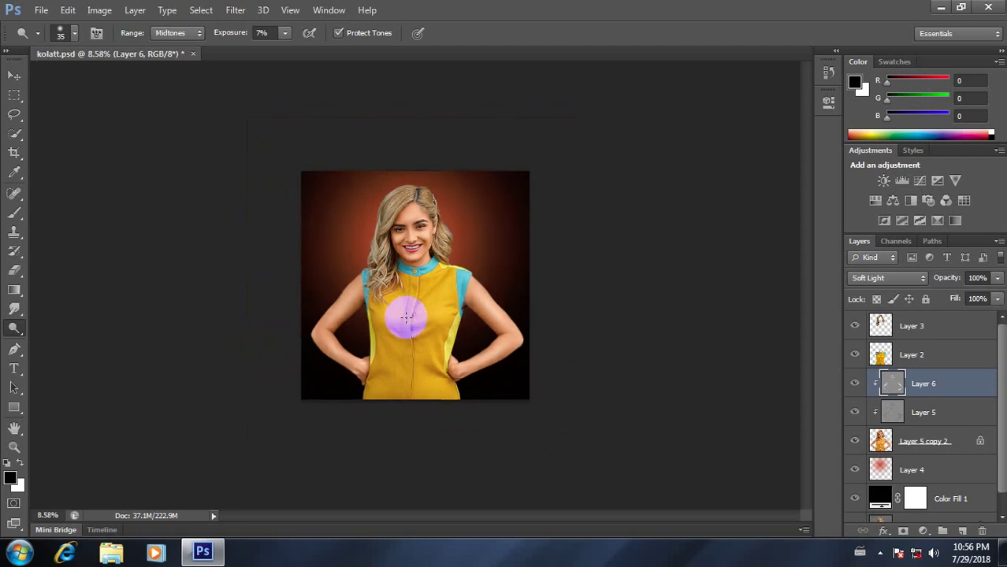
scroll(420, 348, "up", 2)
scroll(426, 348, "up", 1)
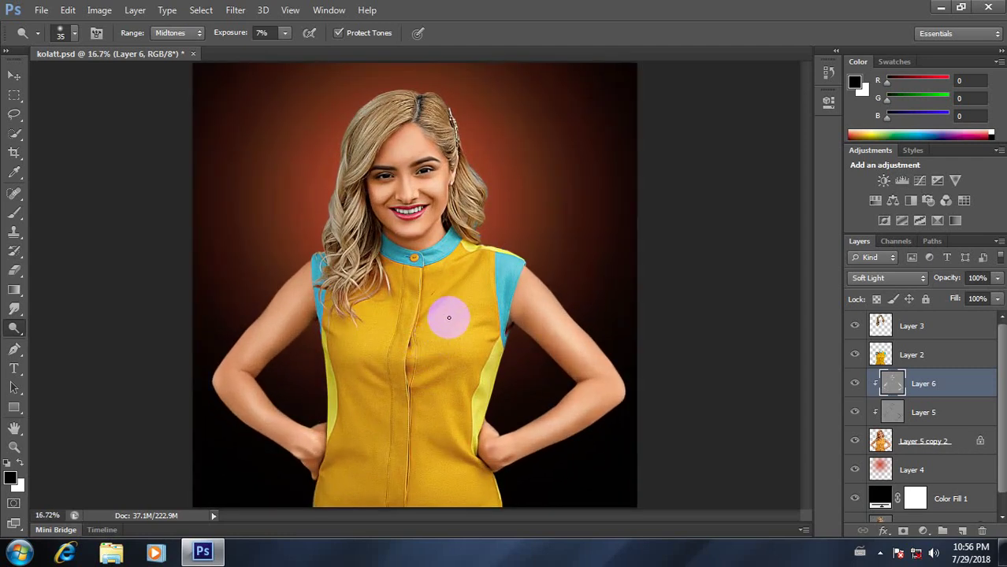
left_click_drag(403, 208, 422, 206)
scroll(421, 196, "down", 2)
scroll(419, 197, "up", 3)
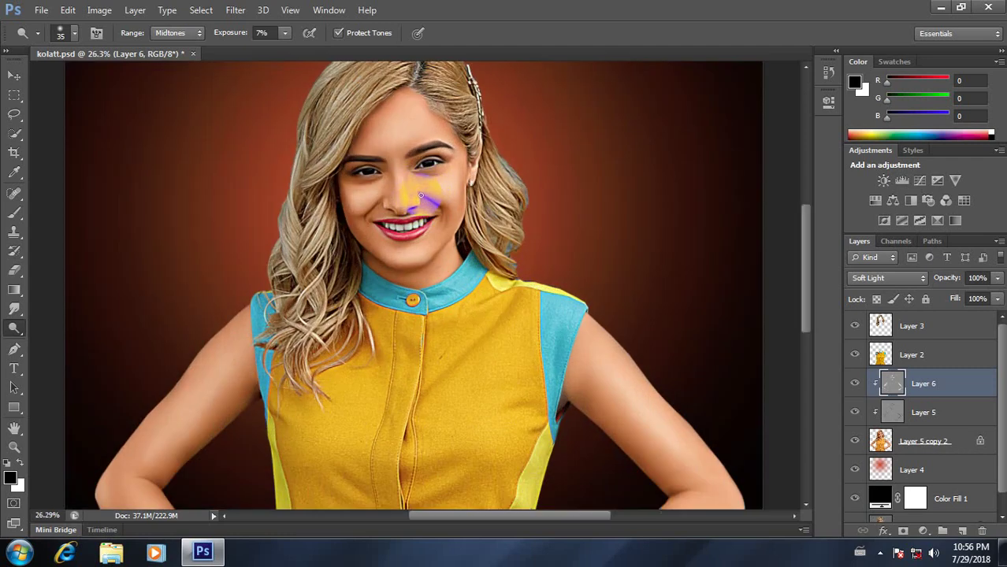
scroll(415, 199, "down", 2)
scroll(415, 199, "up", 5)
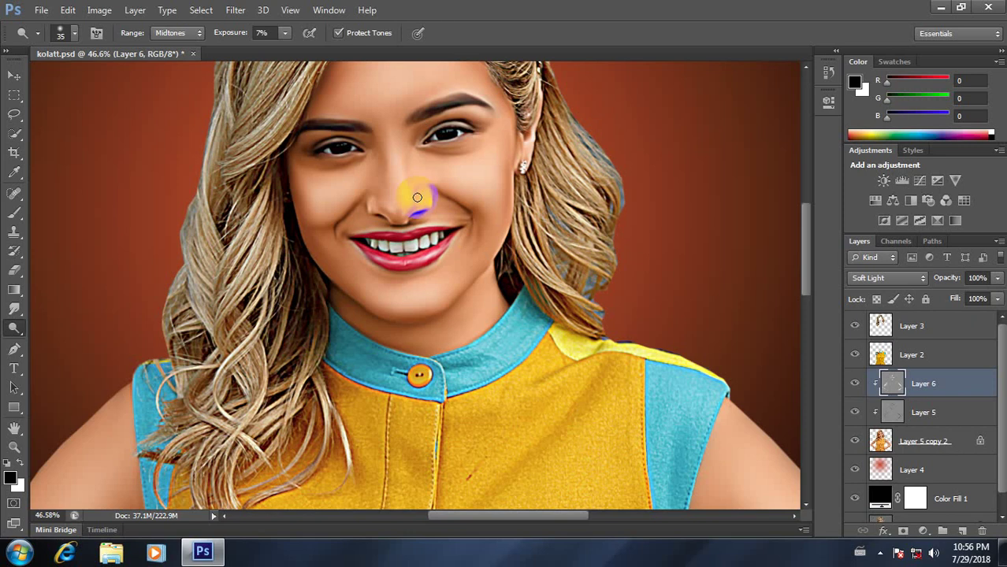
scroll(417, 197, "up", 2)
scroll(426, 168, "up", 2)
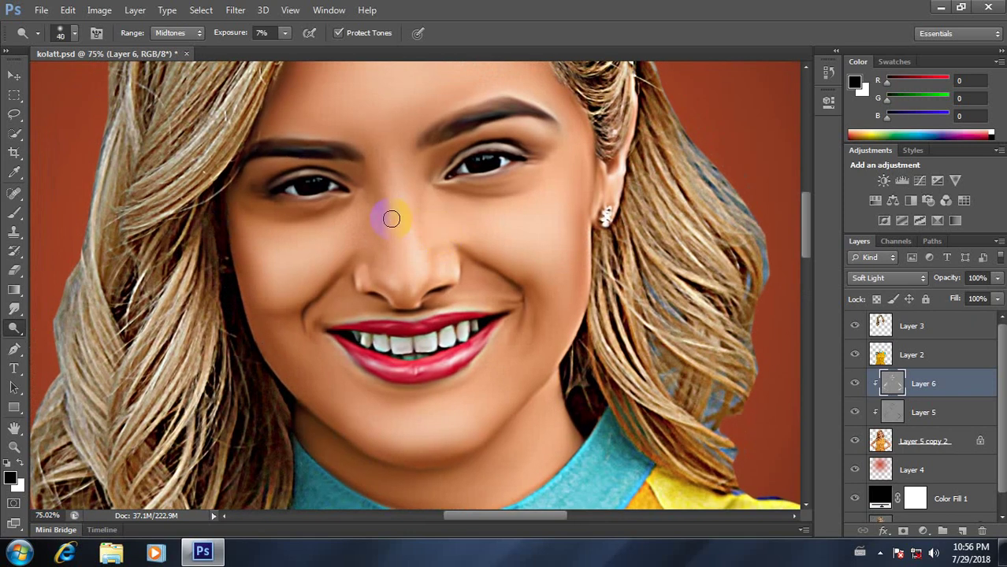
key("bracketright")
mouse_move(391, 266)
left_mouse_down()
mouse_move(387, 189)
mouse_move(415, 264)
mouse_move(314, 281)
mouse_move(354, 213)
left_mouse_up()
Step: Dodge both cheeks, the right jaw and across the chin
mouse_move(292, 270)
left_mouse_down()
mouse_move(258, 261)
mouse_move(263, 285)
mouse_move(285, 297)
left_mouse_up()
left_click(472, 256)
left_click(546, 228)
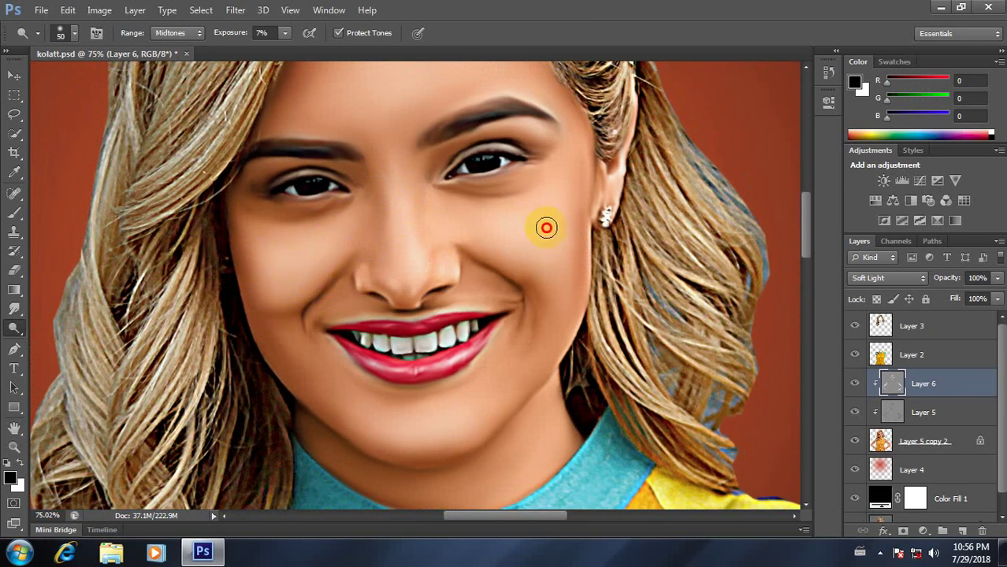
mouse_move(560, 225)
left_mouse_down()
mouse_move(521, 258)
mouse_move(553, 324)
left_mouse_up()
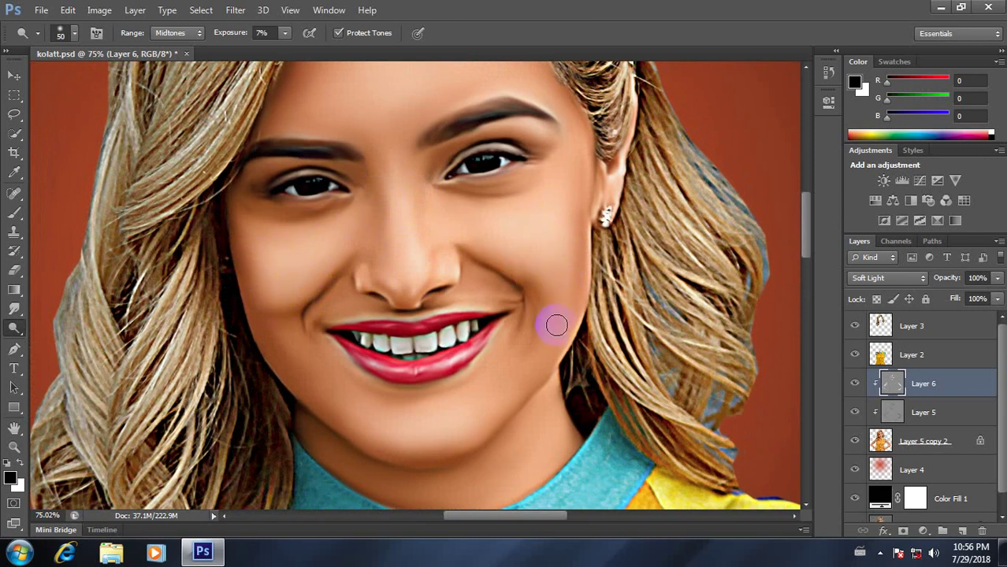
left_click_drag(476, 405, 450, 438)
scroll(416, 213, "down", 5)
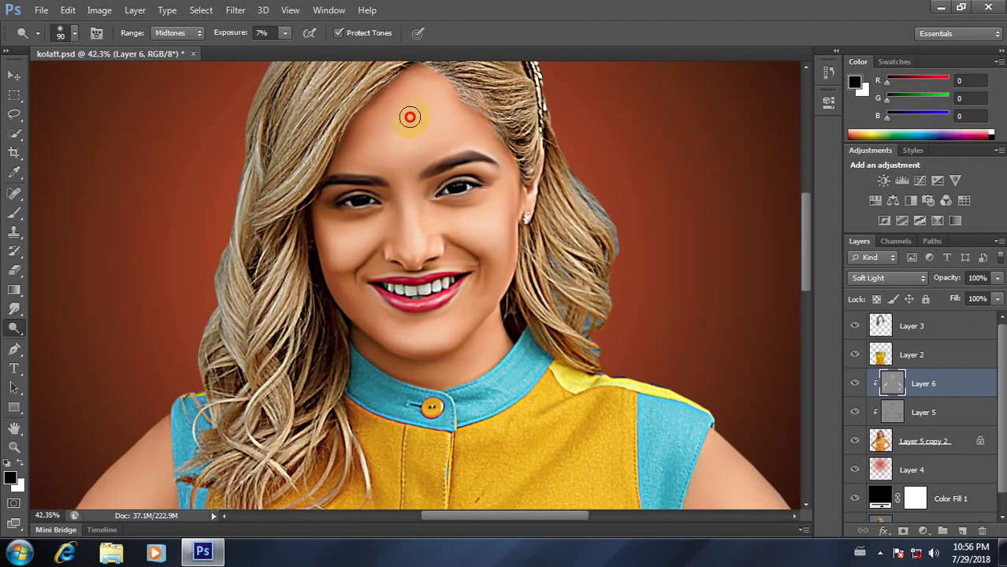
scroll(439, 122, "down", 3)
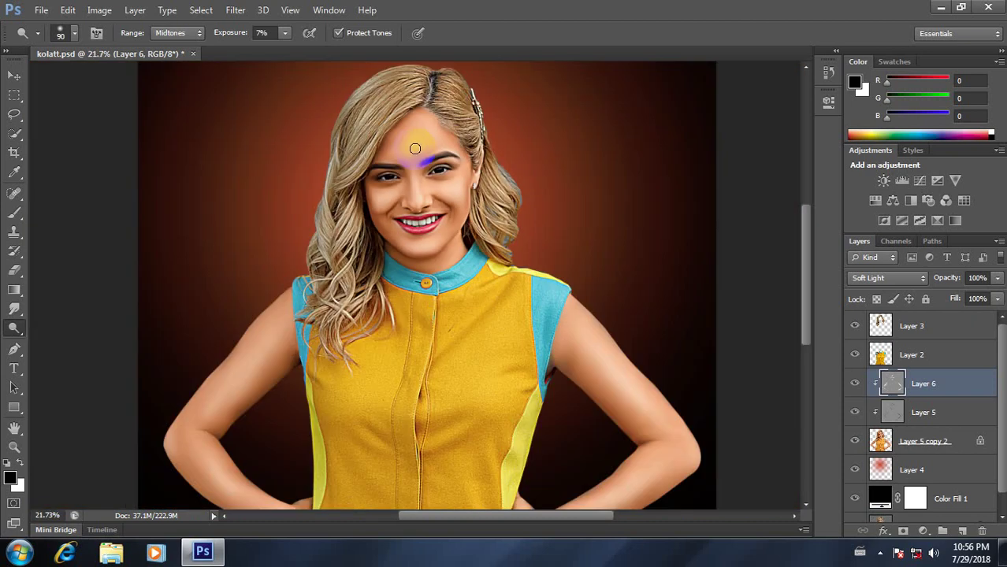
scroll(508, 237, "down", 2)
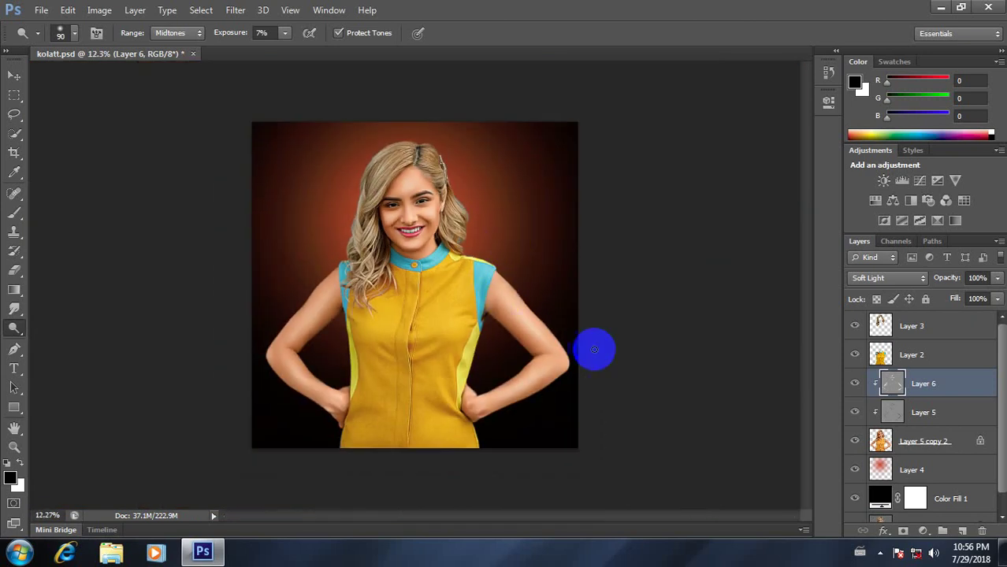
Step: Merge Layer 5, Layer 5 copy 2 and the dodge layer into one, then hide it to compare
left_click(923, 412, "shift")
left_click(921, 442, "shift")
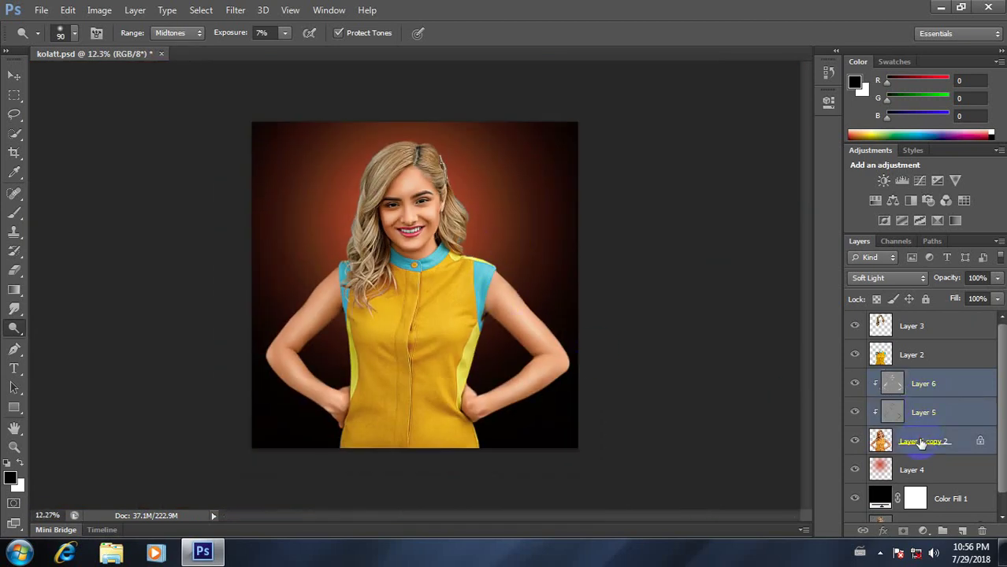
key("ctrl+e")
left_click(854, 384)
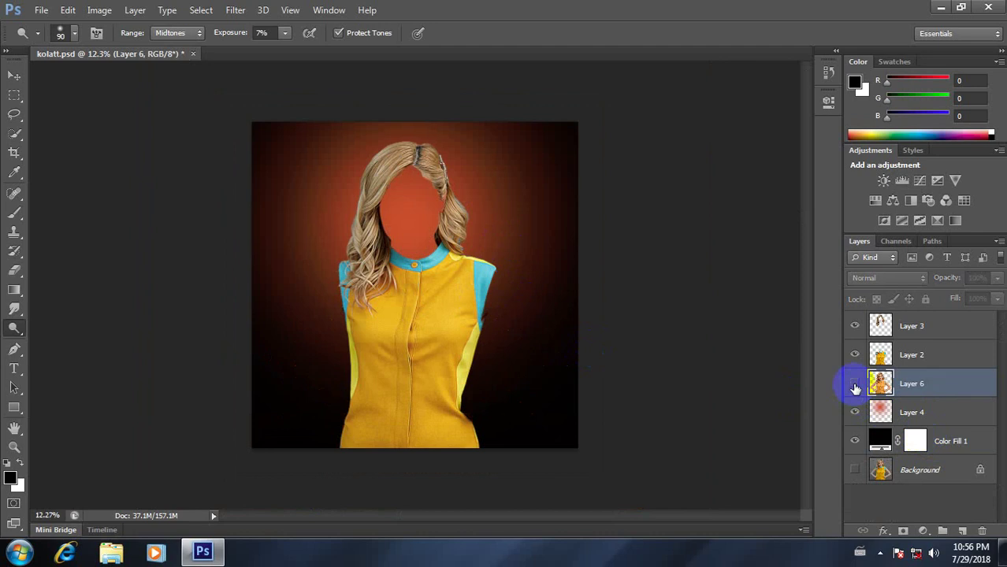
Step: Zoom into the face and select the Smudge Tool
scroll(348, 260, "down", 1)
scroll(415, 213, "up", 1)
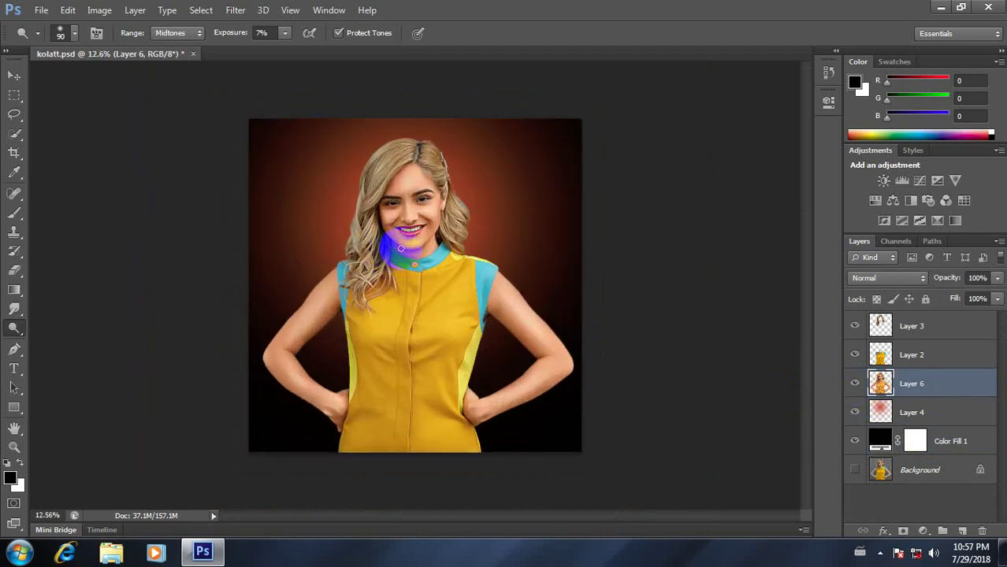
scroll(430, 195, "up", 1)
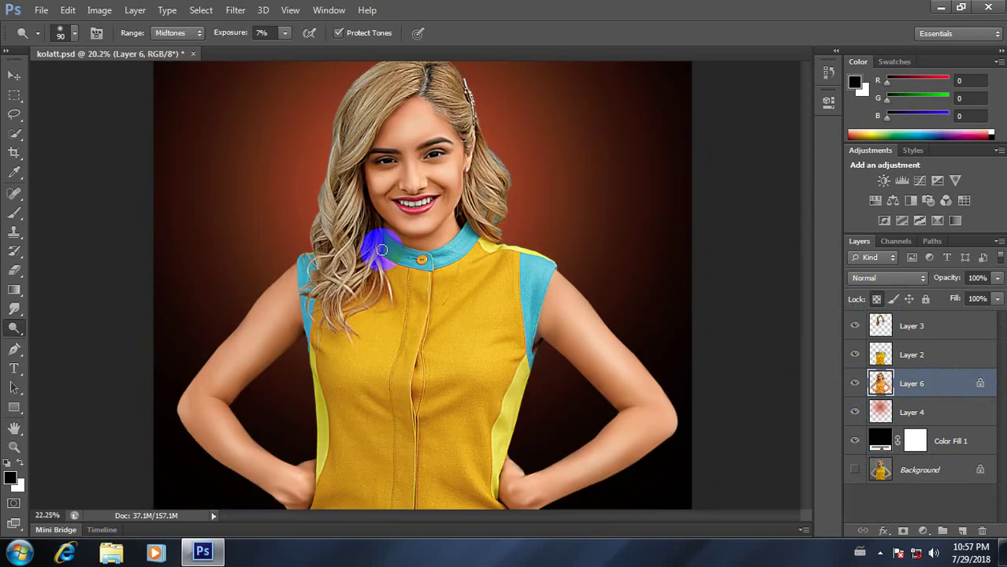
scroll(417, 236, "up", 1)
scroll(418, 322, "up", 1)
scroll(417, 321, "up", 1)
scroll(418, 321, "up", 1)
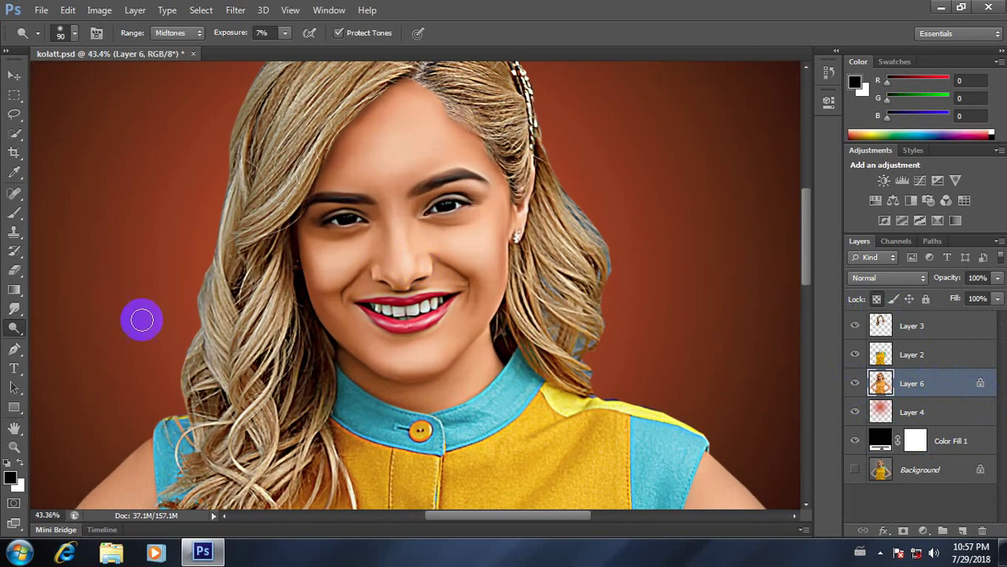
left_click(15, 309)
scroll(408, 173, "up", 1)
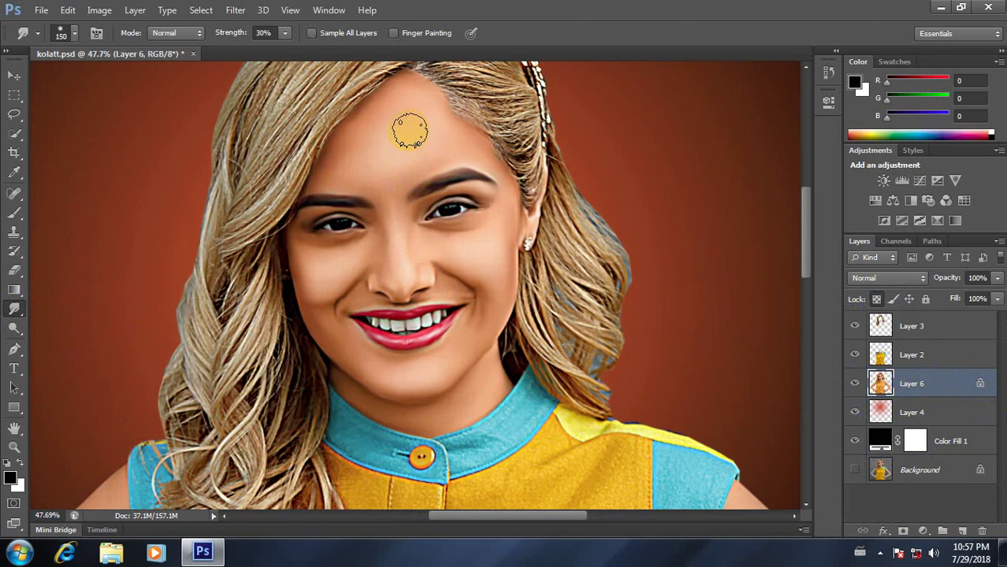
Step: Lower Smudge strength to 18% and smear the forehead skin smooth
type("25")
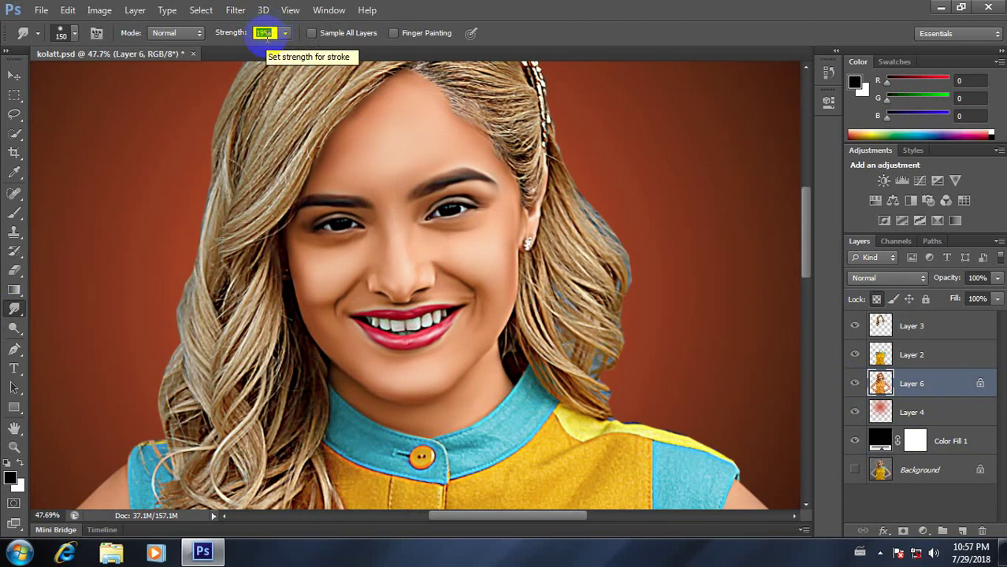
mouse_move(400, 117)
left_mouse_down()
mouse_move(366, 146)
mouse_move(386, 147)
mouse_move(389, 134)
mouse_move(425, 153)
mouse_move(362, 166)
mouse_move(364, 155)
left_mouse_up()
key("bracketleft")
scroll(364, 155, "up", 1)
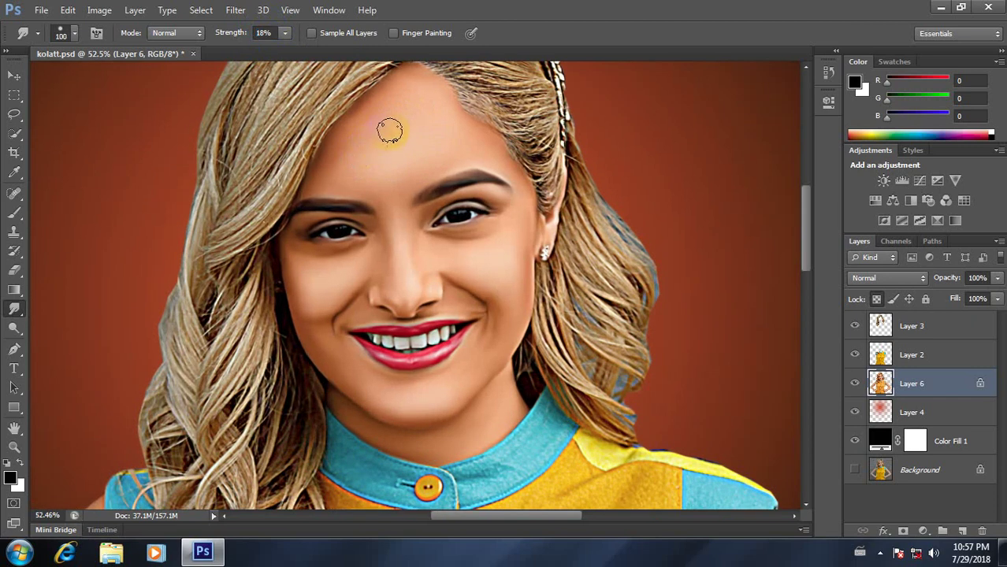
mouse_move(366, 154)
left_mouse_down()
mouse_move(393, 101)
mouse_move(342, 153)
mouse_move(353, 180)
mouse_move(359, 169)
mouse_move(442, 146)
mouse_move(398, 168)
mouse_move(429, 162)
mouse_move(441, 117)
mouse_move(451, 128)
mouse_move(391, 128)
mouse_move(441, 158)
mouse_move(429, 157)
mouse_move(451, 140)
mouse_move(449, 128)
mouse_move(419, 166)
mouse_move(359, 162)
mouse_move(359, 153)
mouse_move(333, 171)
mouse_move(391, 90)
mouse_move(421, 97)
mouse_move(387, 132)
mouse_move(416, 168)
mouse_move(479, 148)
mouse_move(445, 144)
mouse_move(369, 176)
mouse_move(450, 128)
mouse_move(363, 218)
mouse_move(474, 173)
mouse_move(488, 179)
left_mouse_up()
scroll(431, 158, "down", 3)
scroll(434, 140, "up", 3)
scroll(436, 142, "up", 2)
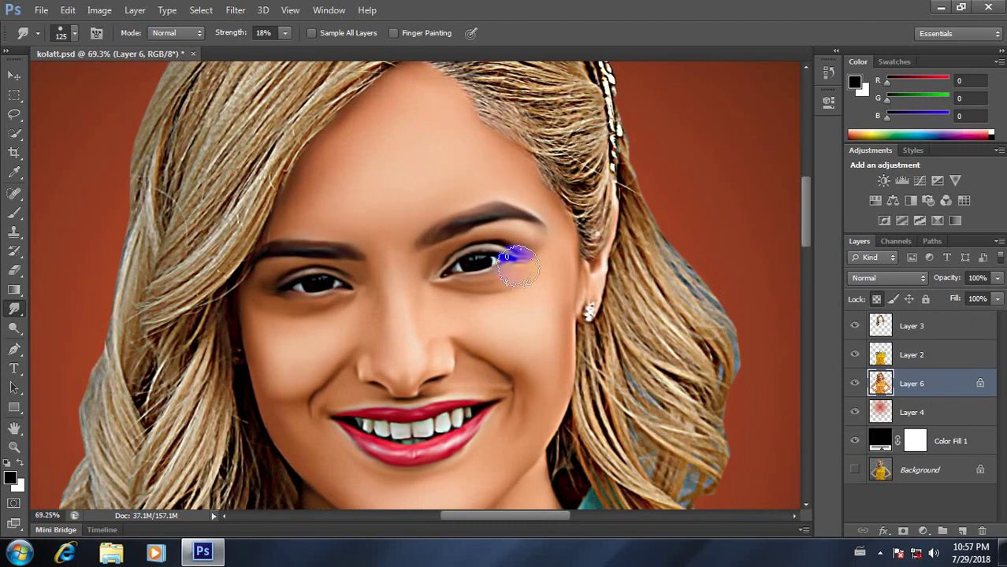
Step: With a smaller brush, blend the right eyebrow end, temple and right cheek
key("bracketleft")
key("bracketleft")
key("bracketleft")
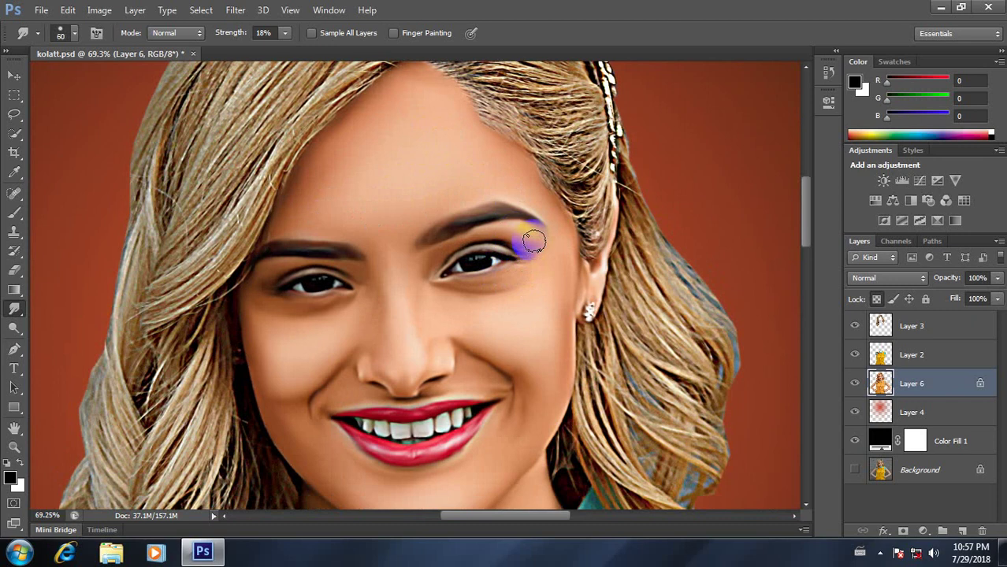
mouse_move(533, 238)
left_mouse_down()
mouse_move(479, 218)
mouse_move(532, 237)
mouse_move(449, 247)
mouse_move(420, 277)
mouse_move(461, 225)
mouse_move(427, 259)
left_mouse_up()
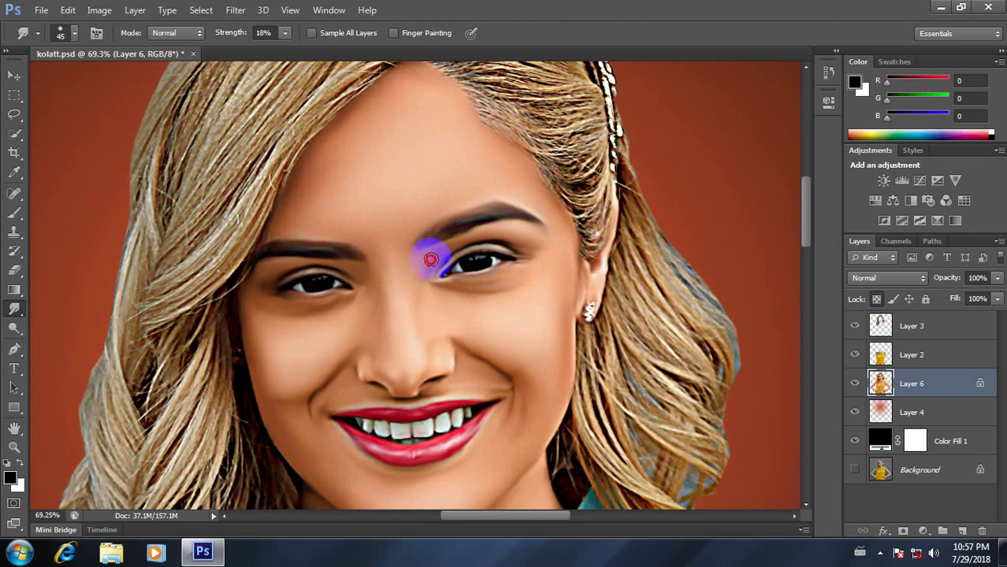
mouse_move(431, 258)
left_mouse_down()
mouse_move(472, 225)
mouse_move(535, 242)
left_mouse_up()
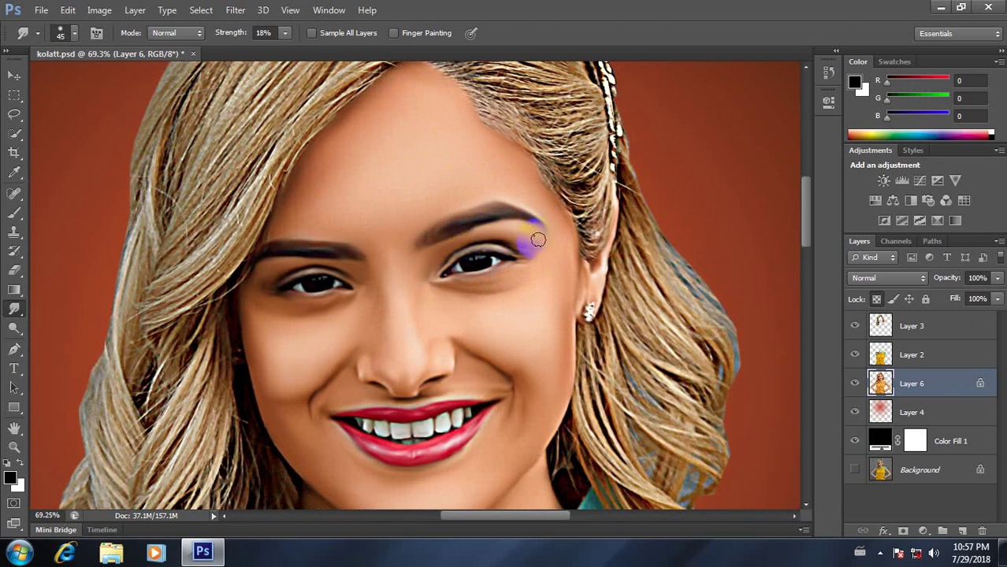
left_click_drag(566, 218, 558, 317)
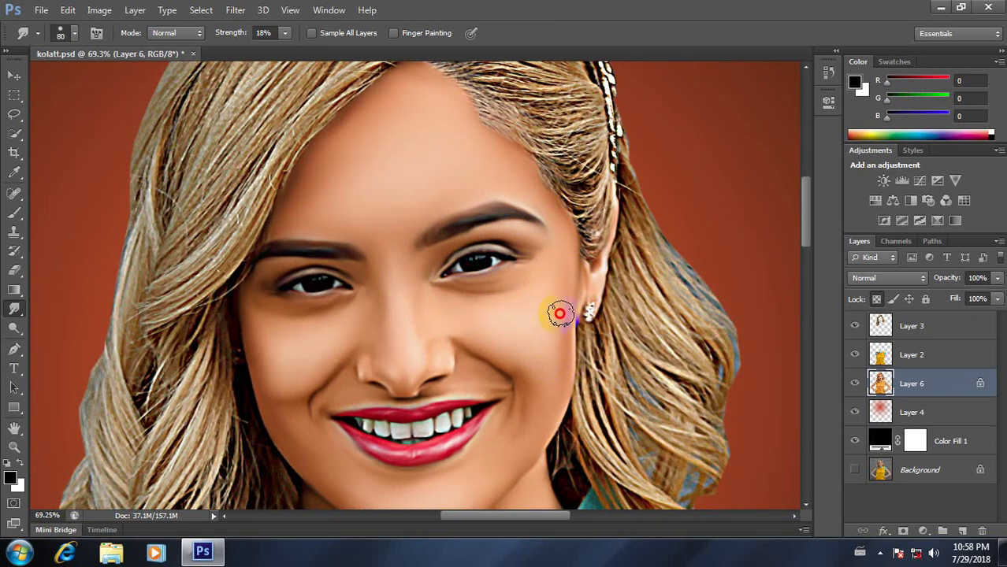
mouse_move(559, 314)
left_mouse_down()
mouse_move(553, 373)
mouse_move(543, 350)
mouse_move(533, 377)
mouse_move(448, 299)
mouse_move(542, 286)
mouse_move(522, 366)
mouse_move(551, 322)
mouse_move(497, 318)
mouse_move(544, 370)
mouse_move(505, 306)
mouse_move(535, 279)
left_mouse_up()
mouse_move(465, 285)
left_mouse_down()
mouse_move(476, 317)
mouse_move(514, 301)
mouse_move(461, 301)
mouse_move(529, 301)
mouse_move(552, 347)
mouse_move(533, 376)
mouse_move(519, 327)
mouse_move(545, 282)
left_mouse_up()
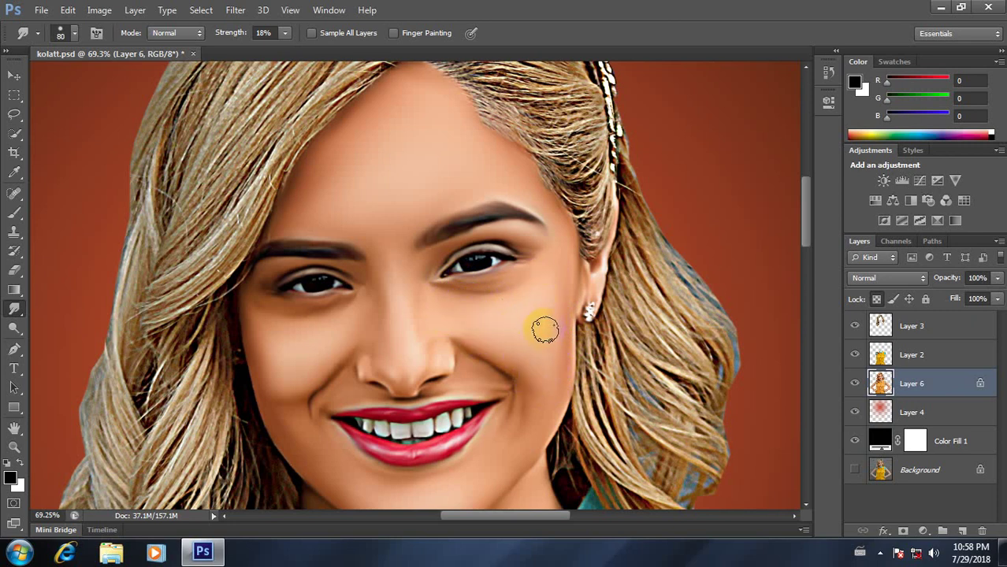
Step: Smudge under the right eye, then between the brows with a 60 px brush
key("bracketleft")
scroll(544, 329, "up", 2)
mouse_move(479, 279)
left_mouse_down()
mouse_move(490, 267)
mouse_move(422, 272)
mouse_move(432, 284)
mouse_move(489, 274)
mouse_move(530, 221)
mouse_move(386, 236)
mouse_move(382, 268)
left_mouse_up()
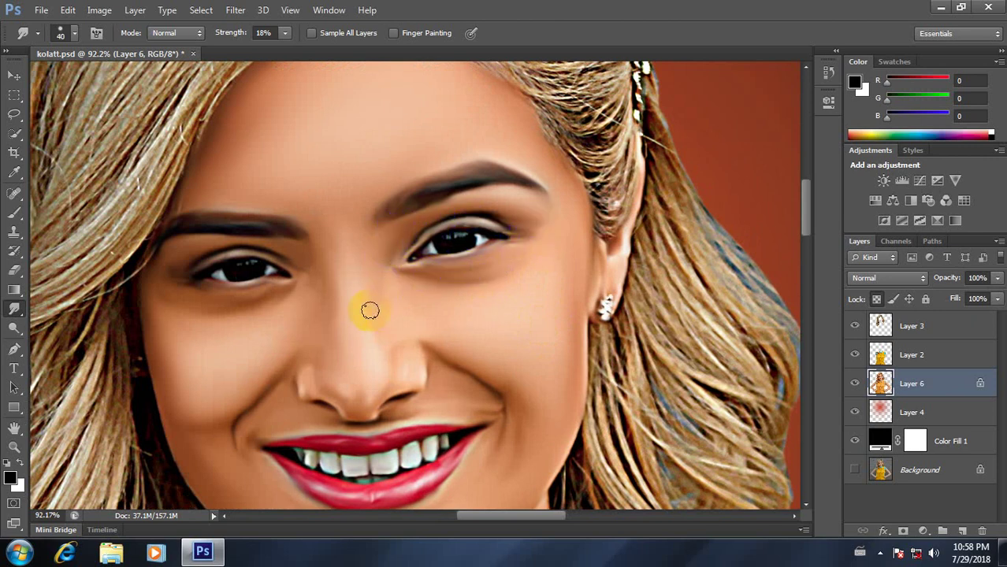
key("bracketright")
left_click_drag(348, 306, 337, 219)
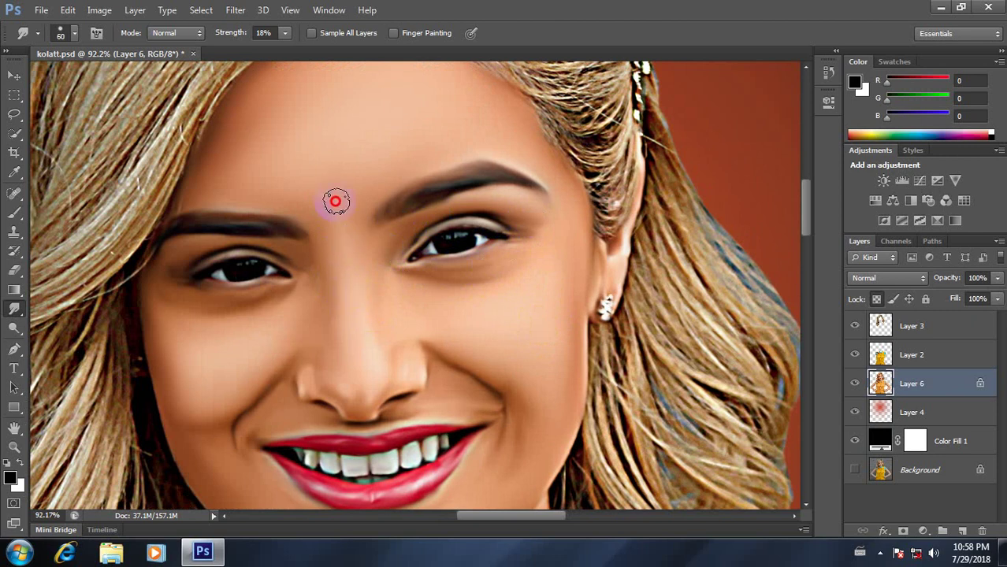
mouse_move(345, 204)
left_mouse_down()
mouse_move(316, 204)
mouse_move(339, 201)
mouse_move(333, 236)
mouse_move(349, 289)
left_mouse_up()
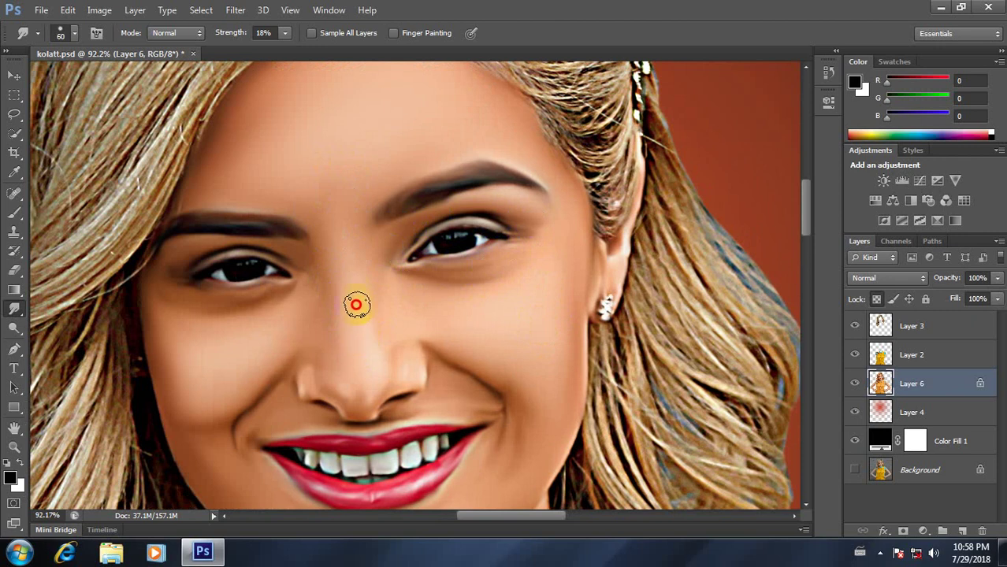
Step: Smooth the inner brow, the nose bridge and again under the right eye
scroll(356, 304, "down", 3)
scroll(359, 293, "down", 2)
scroll(359, 264, "up", 3)
scroll(359, 280, "up", 2)
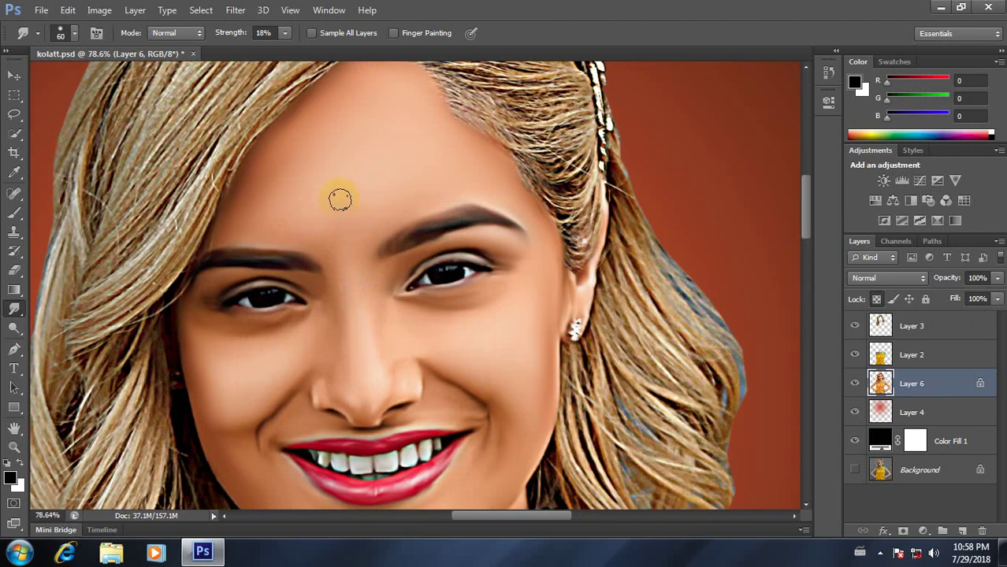
left_click_drag(334, 225, 332, 250)
mouse_move(366, 309)
left_mouse_down()
mouse_move(356, 393)
mouse_move(375, 375)
mouse_move(356, 297)
left_mouse_up()
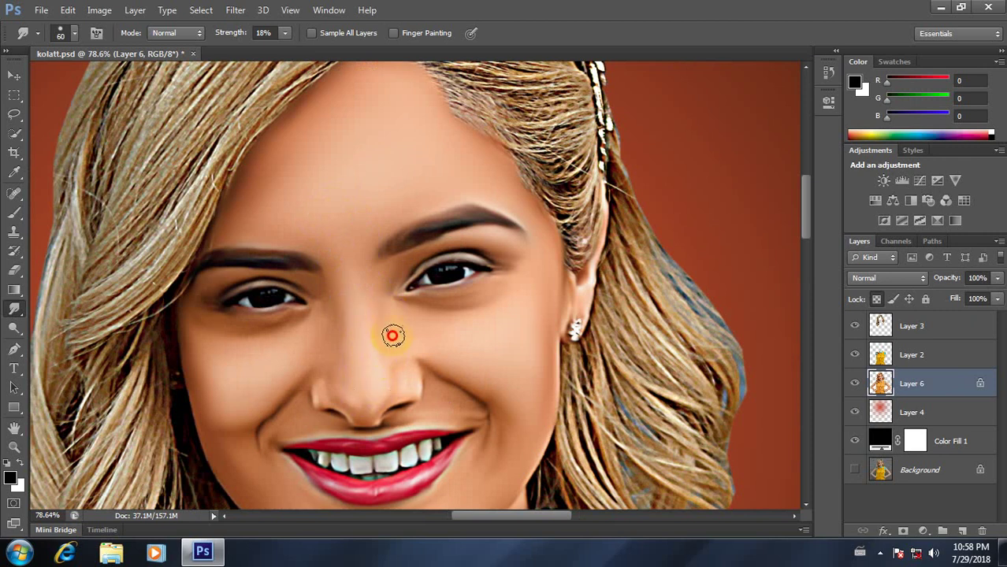
left_click_drag(433, 327, 398, 315)
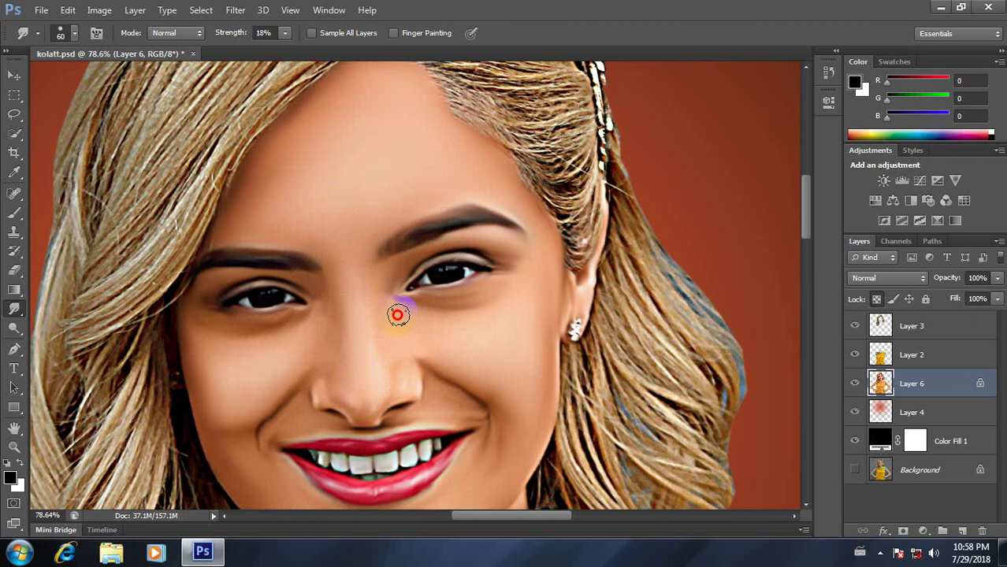
scroll(375, 406, "down", 3)
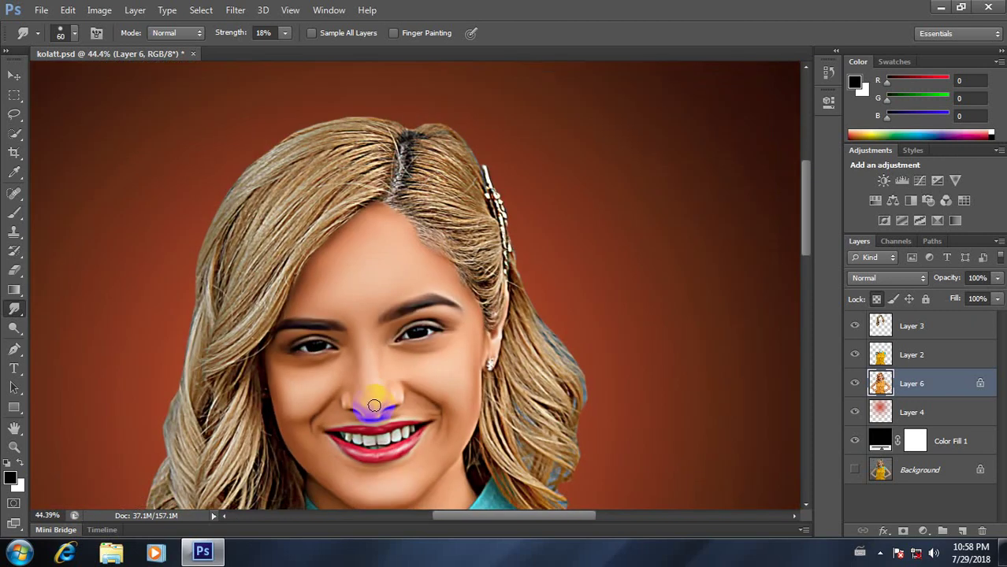
Step: Smudge the skin beside the nose down toward the upper lip
scroll(374, 406, "down", 2)
scroll(368, 408, "up", 2)
scroll(375, 400, "up", 1)
scroll(427, 332, "up", 1)
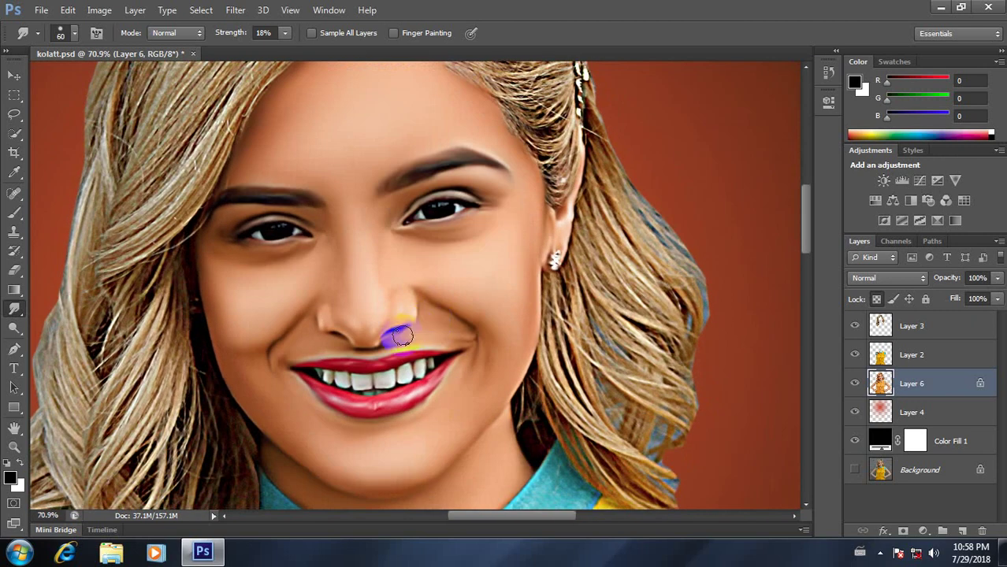
scroll(397, 335, "up", 1)
left_click(373, 291)
left_click_drag(371, 286, 365, 329)
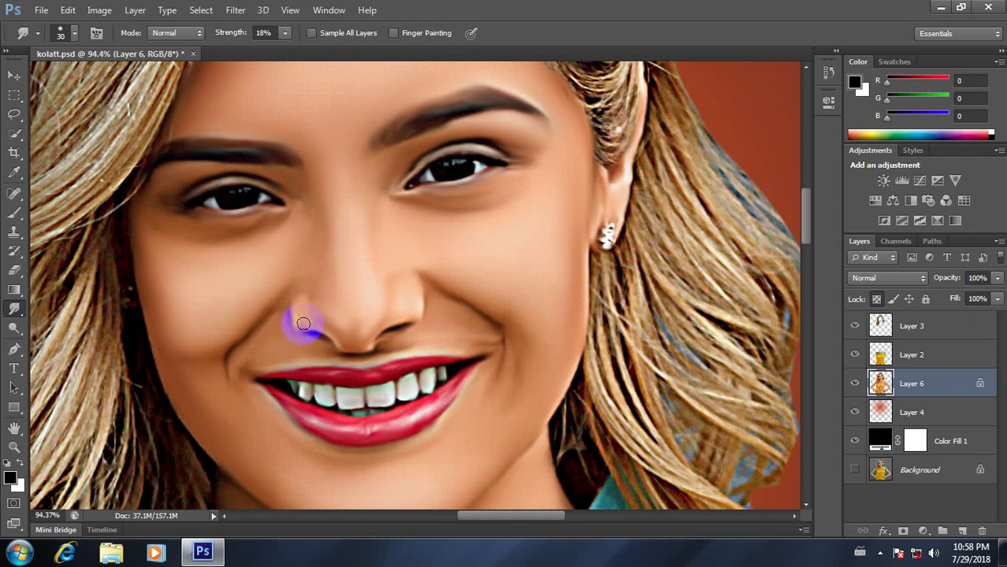
Step: With a 70 px brush, smooth the left cheek and under the left eye
left_click(229, 300)
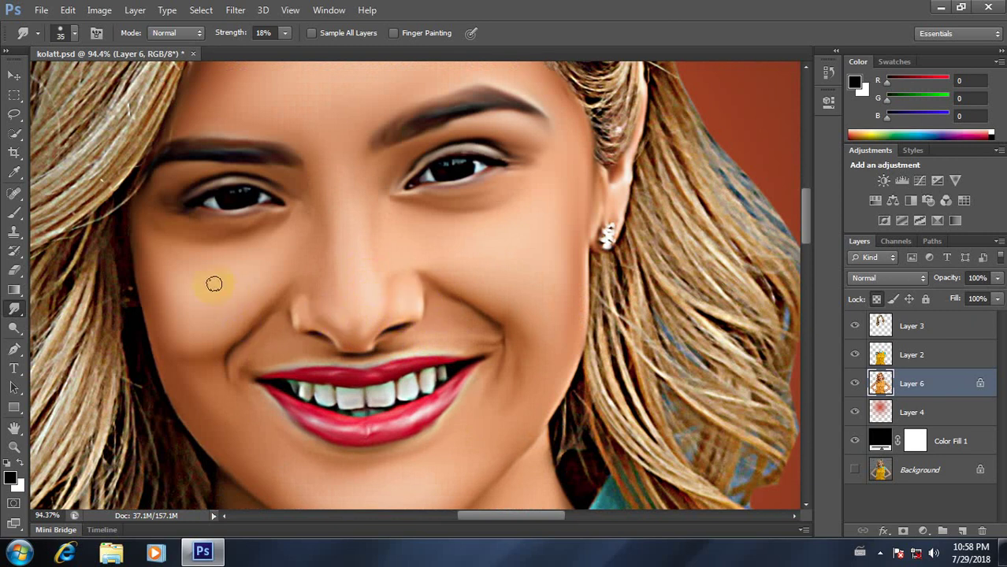
key("]")
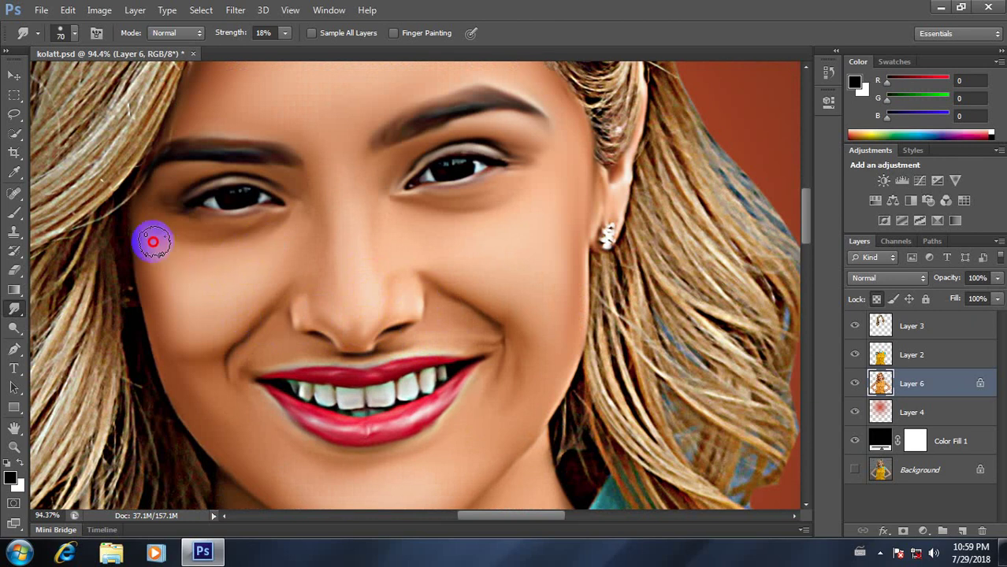
mouse_move(150, 238)
left_mouse_down()
mouse_move(191, 258)
mouse_move(157, 269)
left_mouse_up()
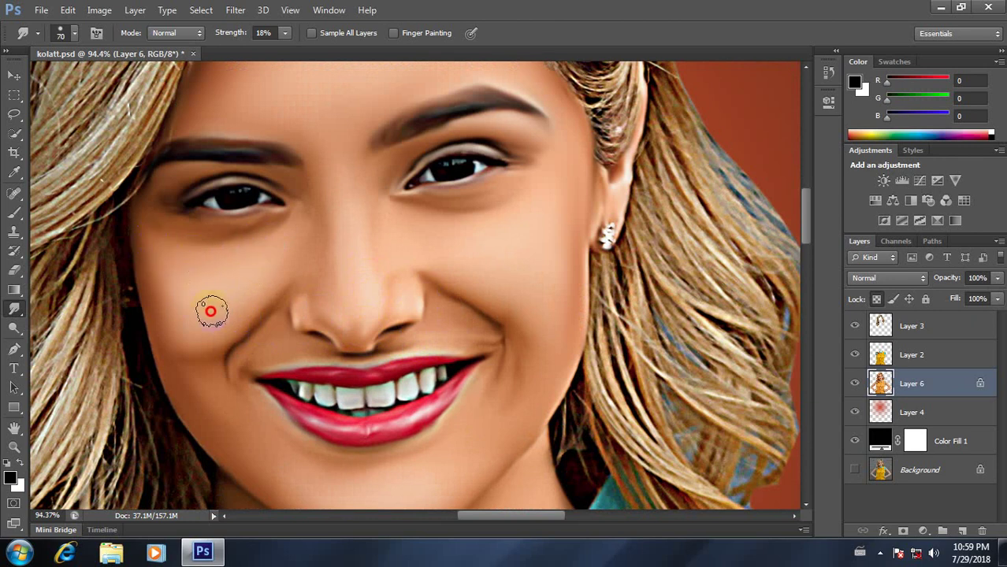
left_click_drag(157, 269, 240, 316)
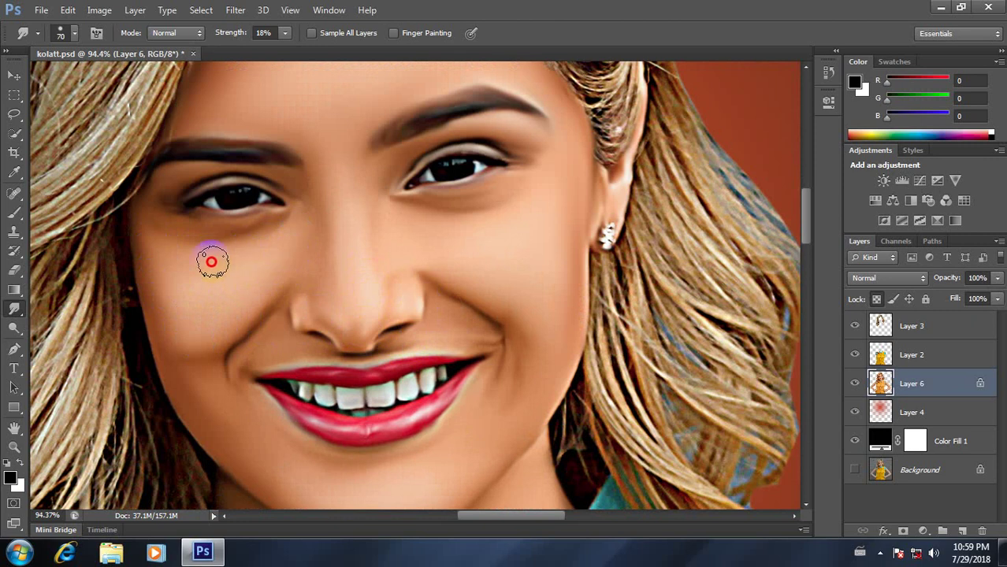
mouse_move(272, 262)
left_mouse_down()
mouse_move(274, 238)
mouse_move(164, 338)
mouse_move(160, 272)
mouse_move(254, 263)
mouse_move(169, 248)
mouse_move(276, 240)
mouse_move(218, 315)
mouse_move(235, 287)
left_mouse_up()
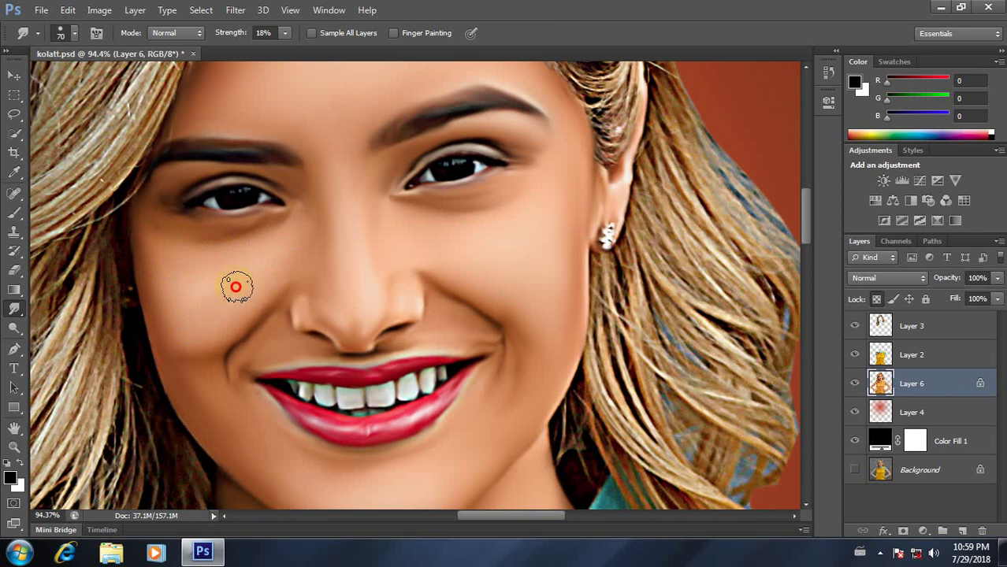
Step: Shrink the brush to 45 and smooth the skin at the inner eye corner
scroll(223, 307, "down", 3)
key("[")
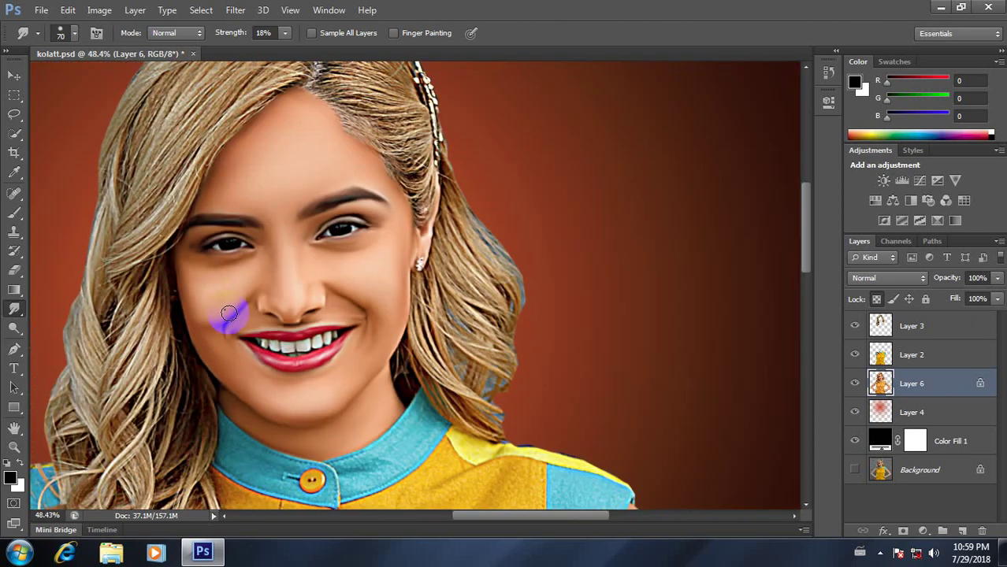
scroll(221, 292, "up", 2)
scroll(236, 298, "up", 3)
key("[")
key("[")
key("[")
mouse_move(241, 297)
left_mouse_down()
mouse_move(325, 193)
mouse_move(345, 204)
mouse_move(333, 276)
left_mouse_up()
scroll(326, 360, "down", 3)
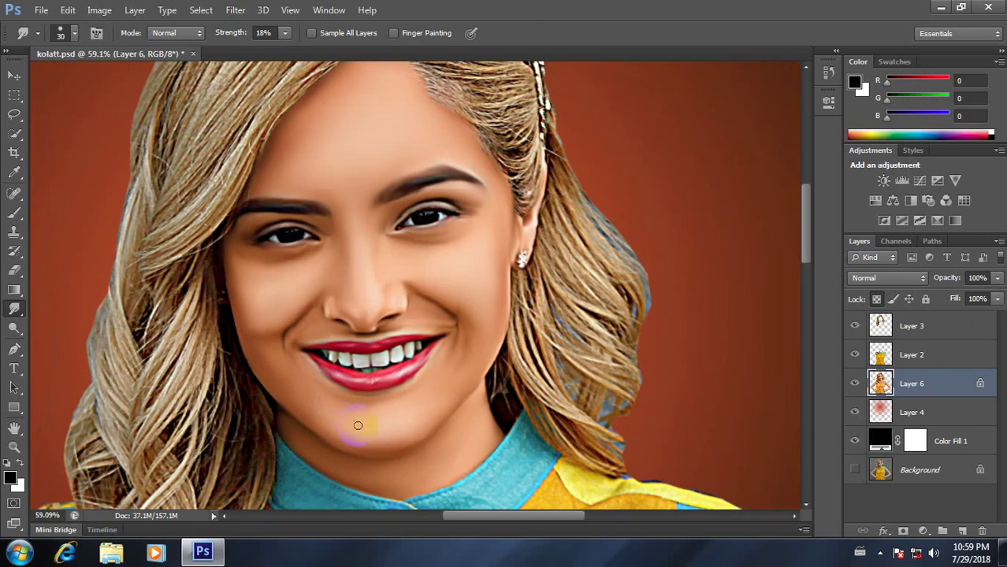
Step: Smudge the chin skin smooth with a 70 px brush
scroll(390, 408, "up", 3)
left_click_drag(390, 407, 400, 306)
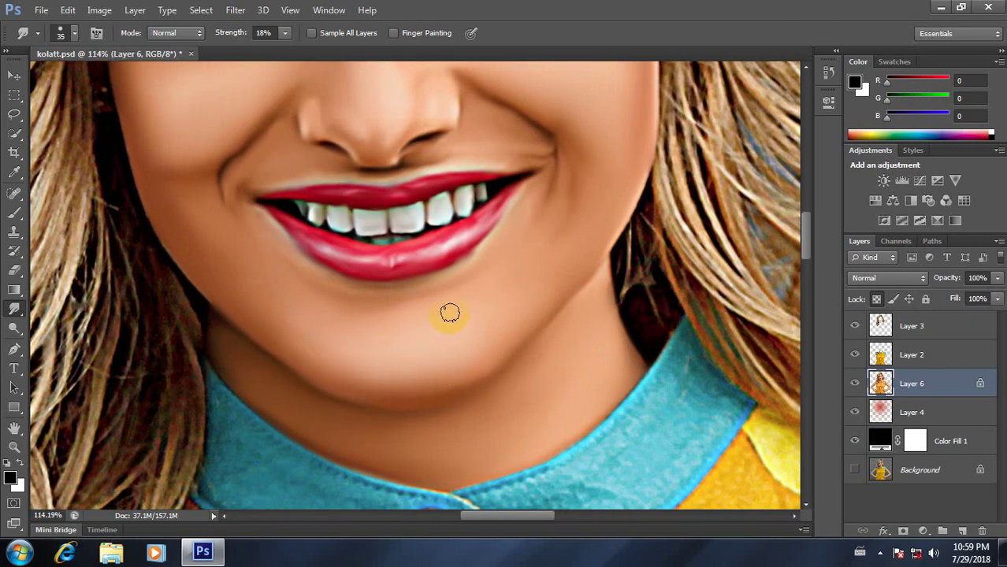
key("bracketright")
key("bracketright")
mouse_move(319, 331)
left_mouse_down()
mouse_move(449, 330)
mouse_move(447, 363)
mouse_move(476, 344)
mouse_move(452, 348)
mouse_move(474, 295)
mouse_move(503, 330)
mouse_move(496, 323)
mouse_move(447, 360)
mouse_move(324, 344)
mouse_move(438, 326)
left_mouse_up()
left_click_drag(439, 326, 310, 337)
key("ctrl+0")
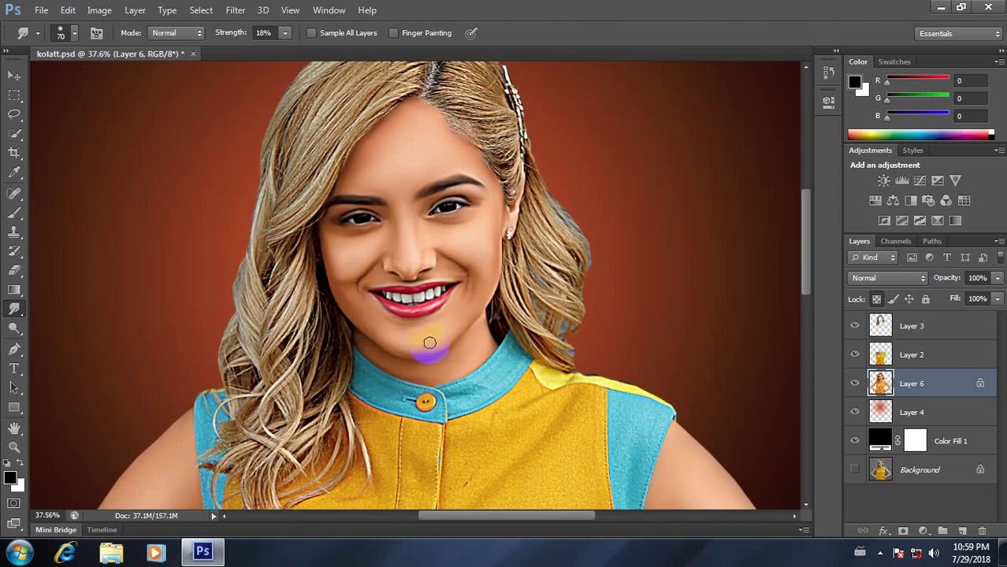
scroll(429, 332, "up", 3)
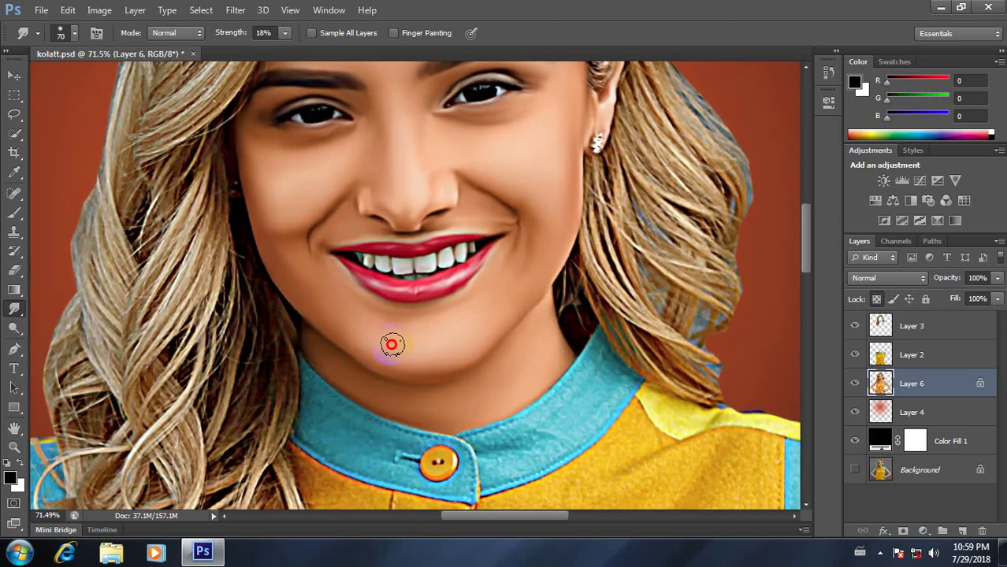
mouse_move(418, 330)
left_mouse_down()
mouse_move(366, 318)
mouse_move(407, 355)
mouse_move(352, 353)
mouse_move(380, 371)
mouse_move(458, 359)
mouse_move(501, 307)
mouse_move(531, 221)
mouse_move(525, 266)
left_mouse_up()
Step: Smudge the skin by the left mouth corner with a 60 px brush
scroll(527, 226, "up", 1)
key("bracketleft")
mouse_move(330, 296)
left_mouse_down()
mouse_move(290, 252)
mouse_move(306, 279)
mouse_move(367, 312)
mouse_move(474, 285)
mouse_move(396, 324)
mouse_move(261, 259)
mouse_move(289, 302)
left_mouse_up()
scroll(292, 271, "down", 3)
scroll(337, 270, "down", 2)
scroll(333, 228, "down", 3)
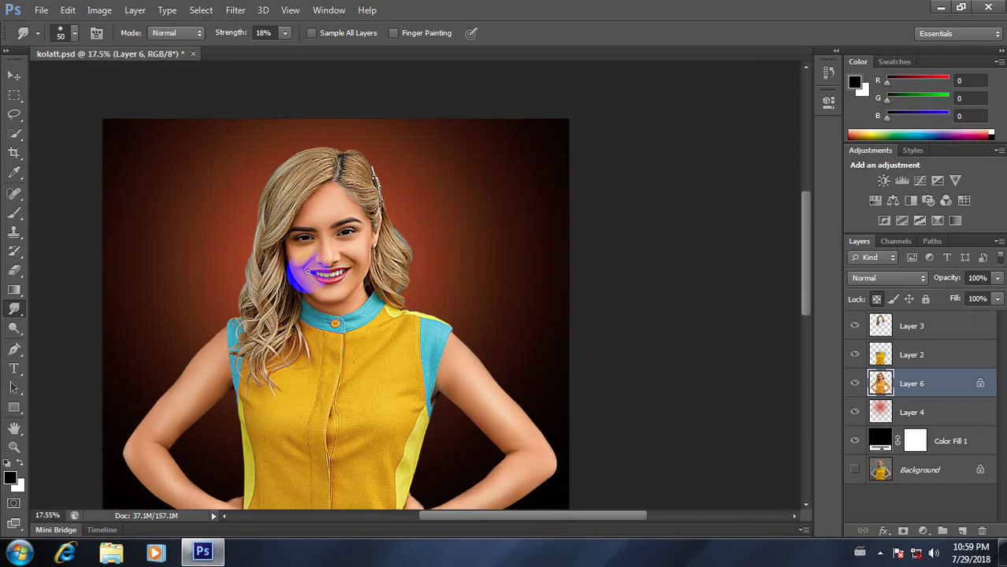
scroll(307, 272, "down", 1)
scroll(441, 260, "up", 3)
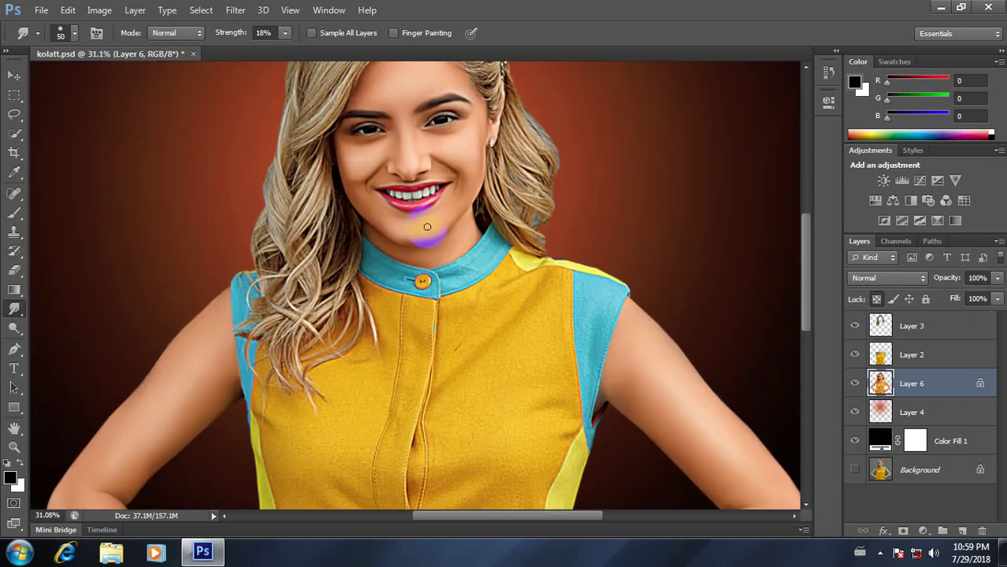
scroll(579, 262, "up", 2)
scroll(579, 262, "up", 1)
scroll(516, 265, "up", 1)
Step: Lighten the shadowed neck above the blue collar with the Dodge tool (Midtones, 7%)
left_click(14, 328)
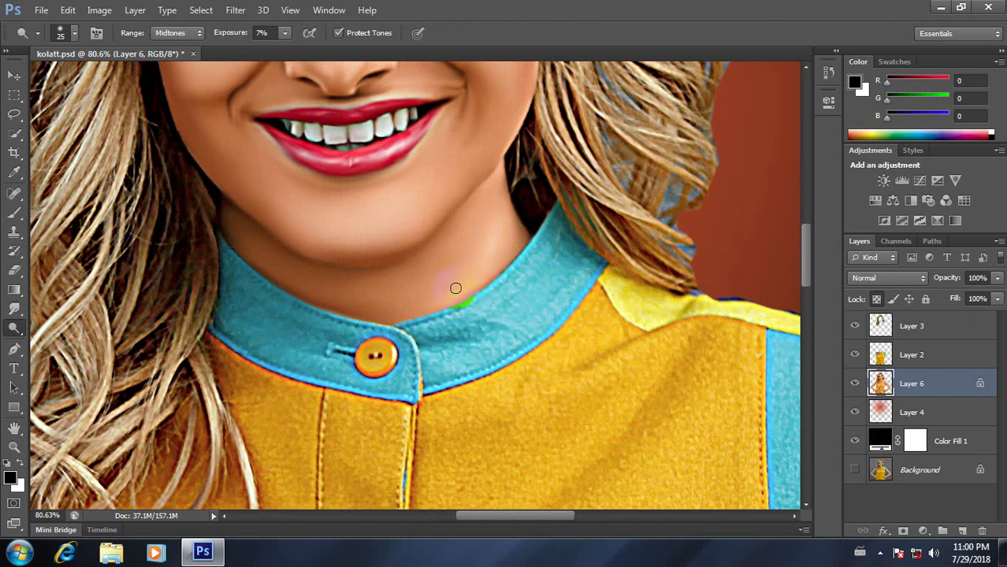
scroll(456, 286, "down", 3)
scroll(460, 285, "up", 2)
scroll(463, 272, "up", 1)
key("bracketright")
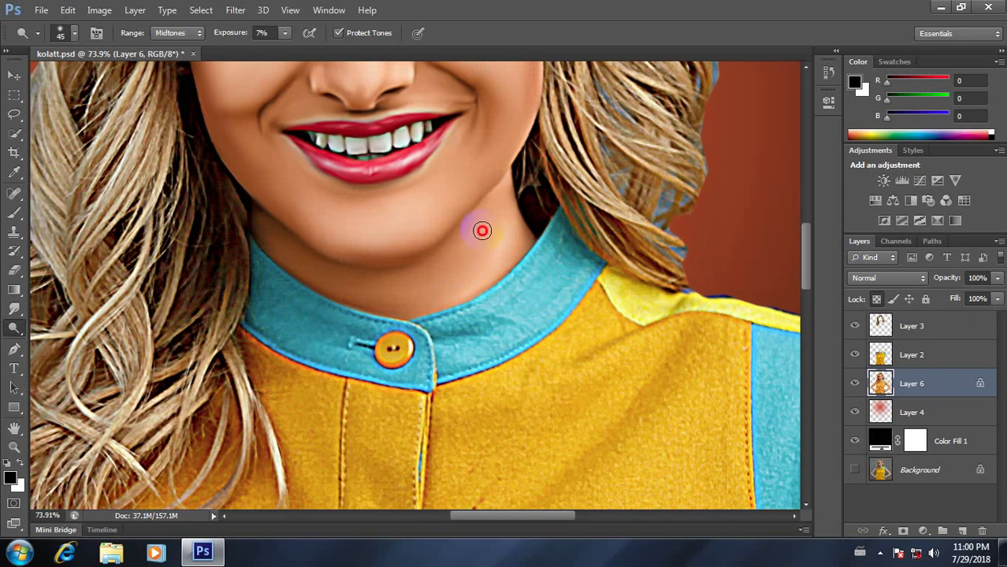
mouse_move(481, 230)
left_mouse_down()
mouse_move(462, 264)
mouse_move(404, 295)
mouse_move(382, 292)
mouse_move(411, 292)
mouse_move(394, 296)
left_mouse_up()
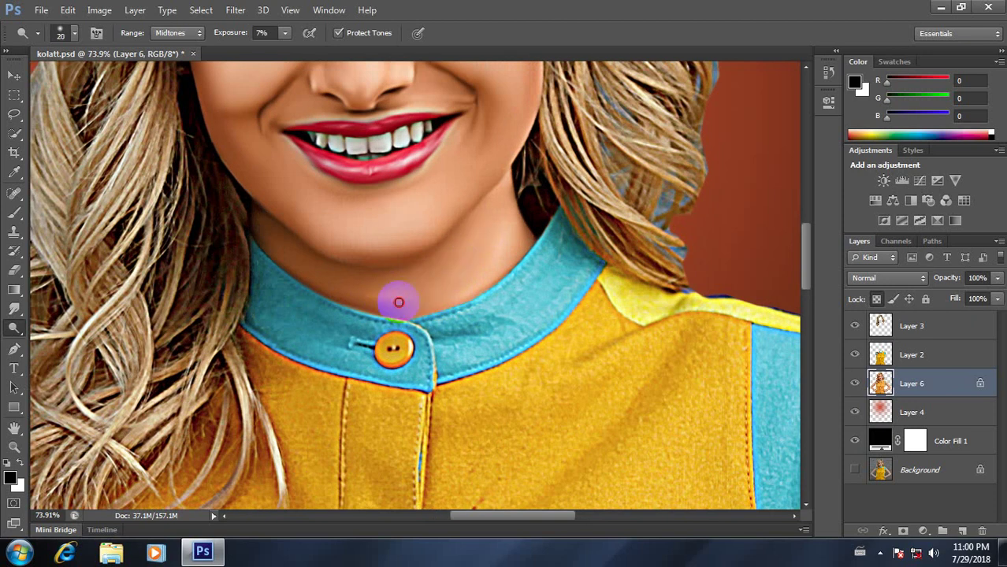
Step: Switch to the Smudge tool at 18% strength
scroll(442, 303, "down", 2)
scroll(449, 307, "down", 2)
scroll(457, 319, "down", 2)
scroll(456, 322, "up", 2)
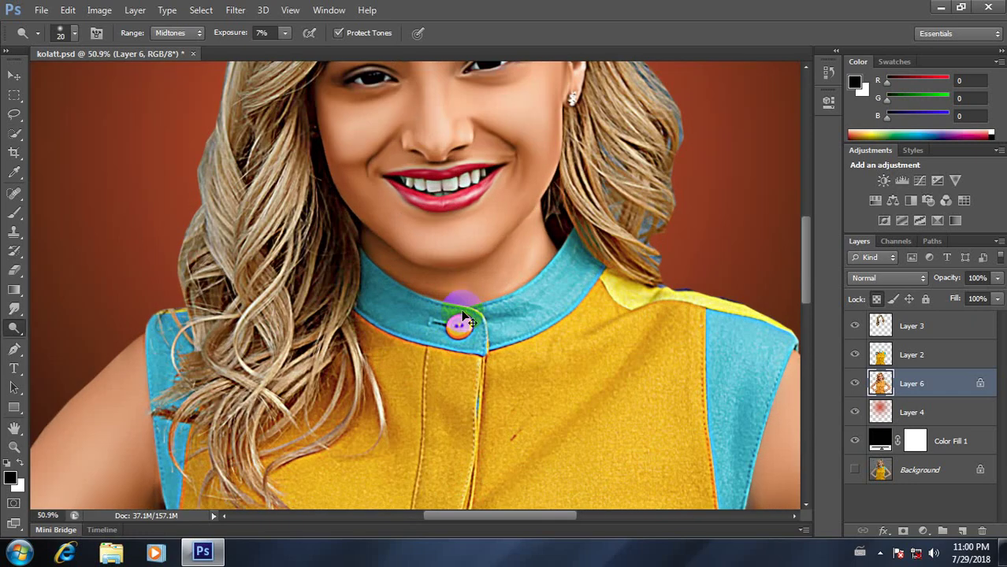
scroll(469, 315, "down", 2)
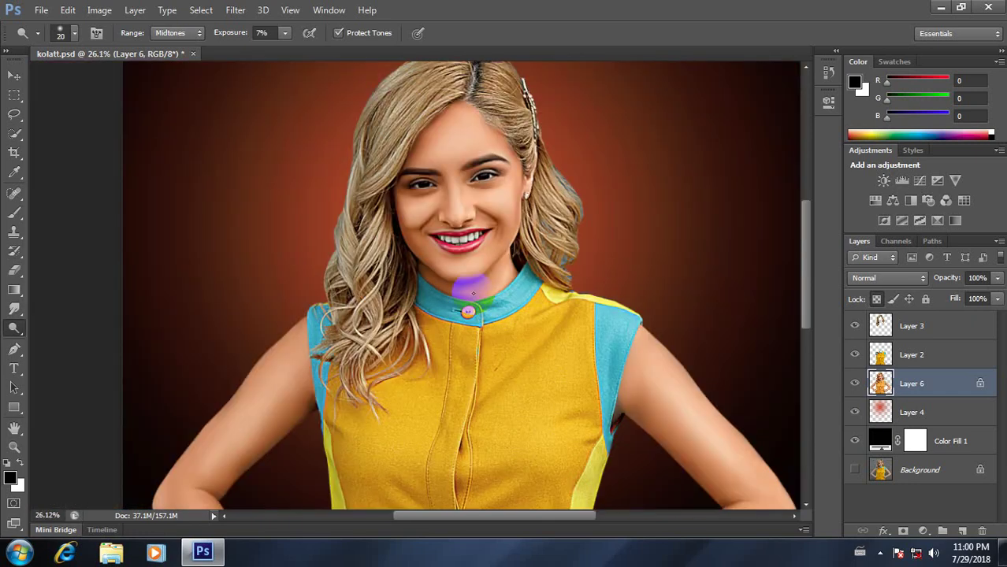
scroll(492, 338, "down", 1)
scroll(492, 339, "up", 2)
scroll(449, 292, "up", 3)
scroll(456, 322, "down", 1)
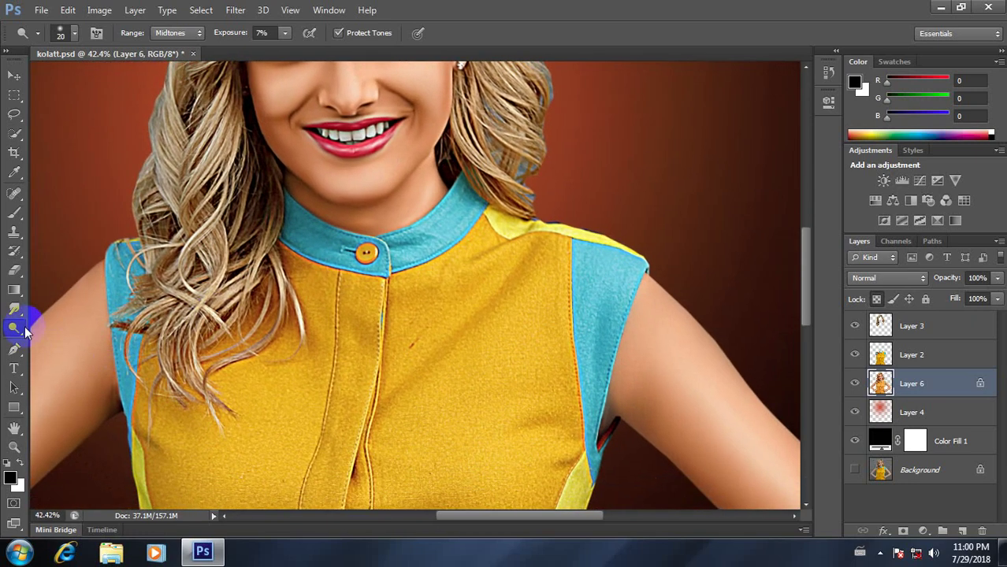
left_click(14, 309)
scroll(417, 216, "up", 2)
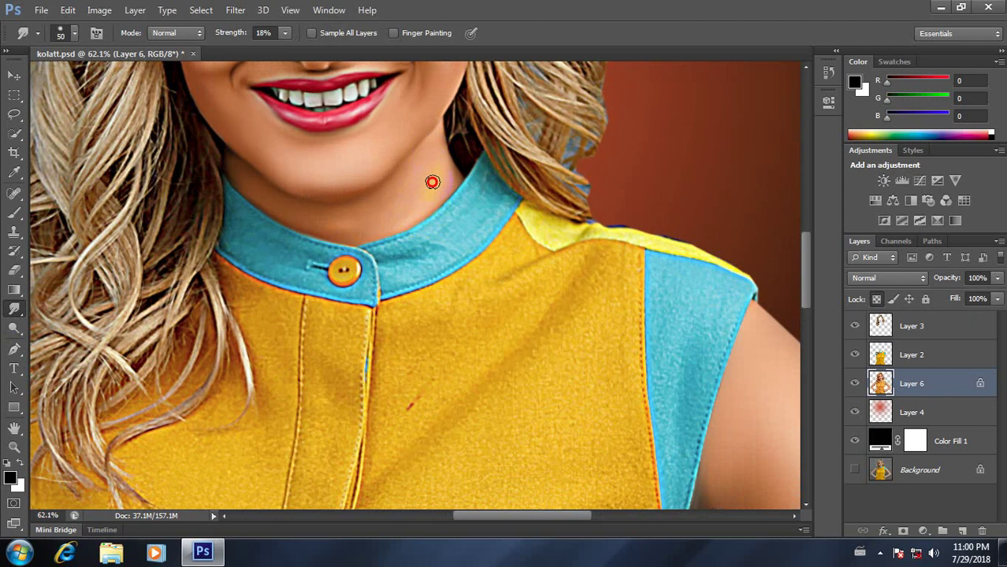
Step: Blend the jaw and neck shadow edge above the collar with 18% smudge strokes on Layer 6
left_click_drag(444, 166, 406, 181)
scroll(410, 187, "up", 1)
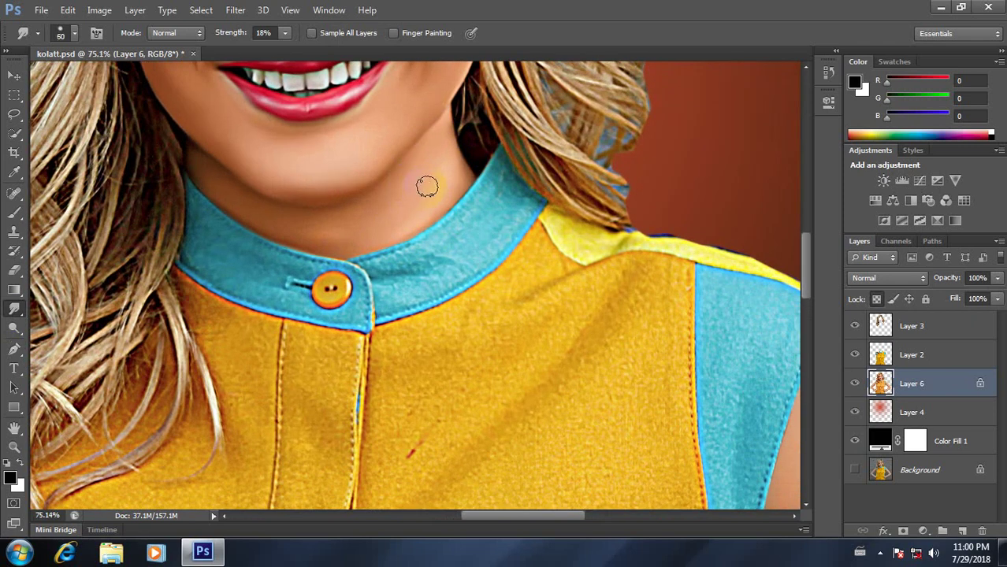
mouse_move(420, 161)
left_mouse_down()
mouse_move(220, 195)
mouse_move(321, 234)
mouse_move(418, 203)
mouse_move(326, 223)
mouse_move(333, 209)
mouse_move(268, 205)
left_mouse_up()
scroll(419, 216, "down", 3)
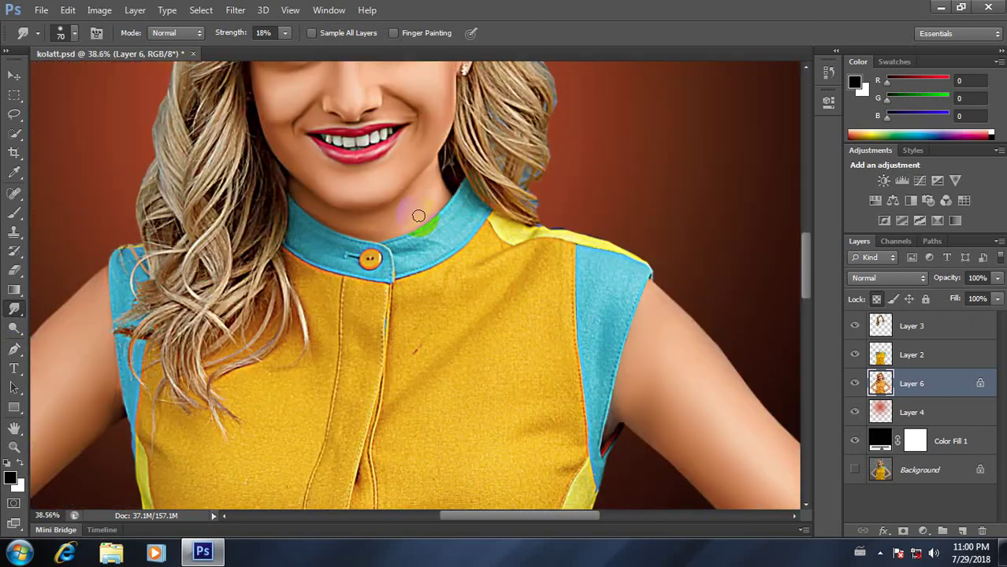
scroll(509, 335, "up", 2)
scroll(434, 217, "down", 1)
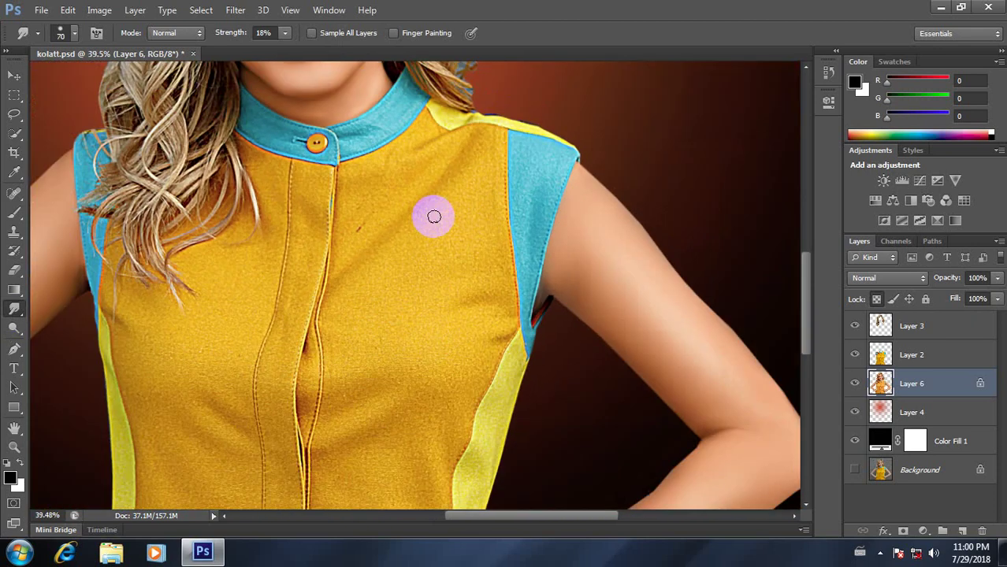
scroll(434, 217, "down", 3)
scroll(403, 228, "down", 1)
scroll(412, 218, "up", 4)
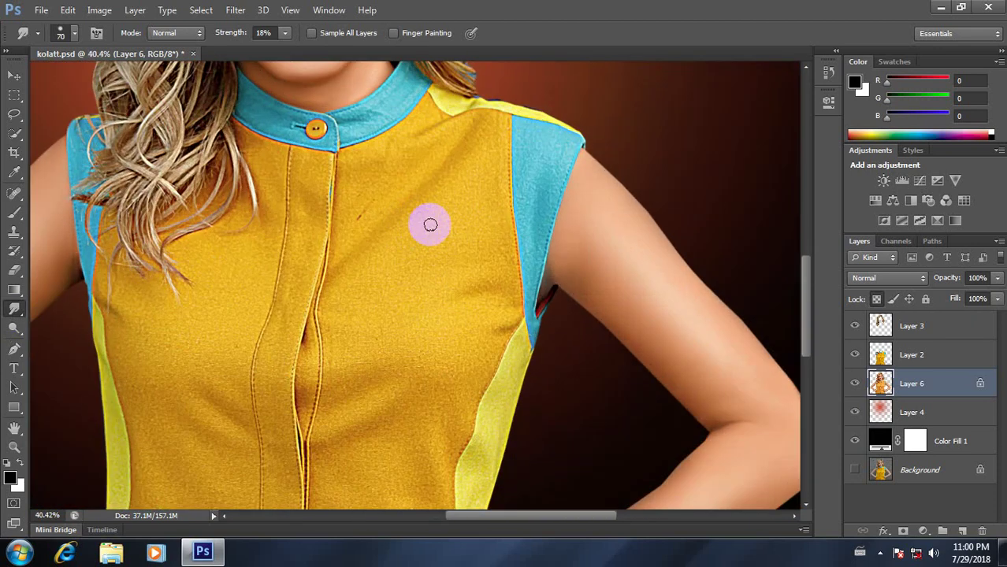
scroll(430, 225, "down", 1)
scroll(476, 229, "down", 2)
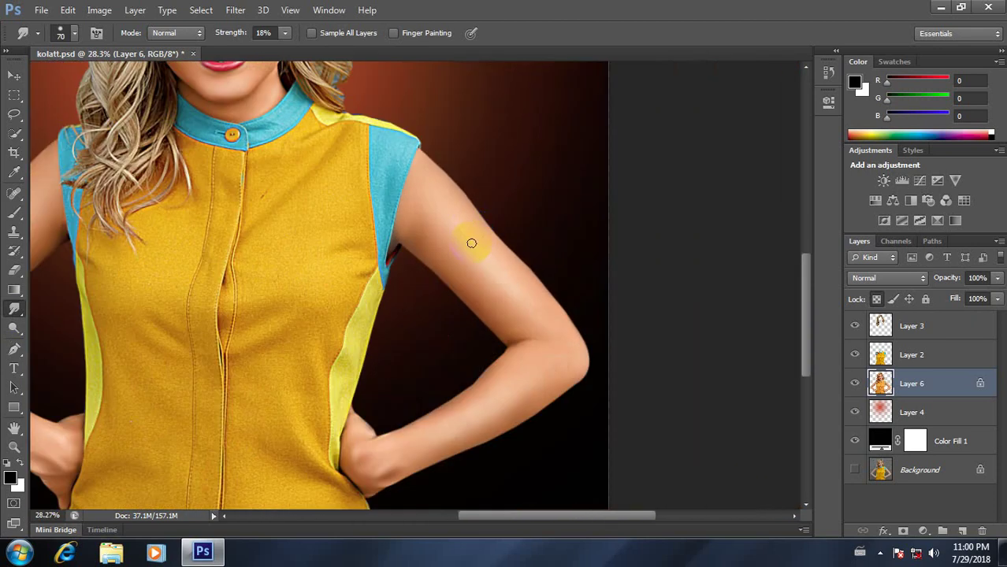
scroll(471, 243, "down", 1)
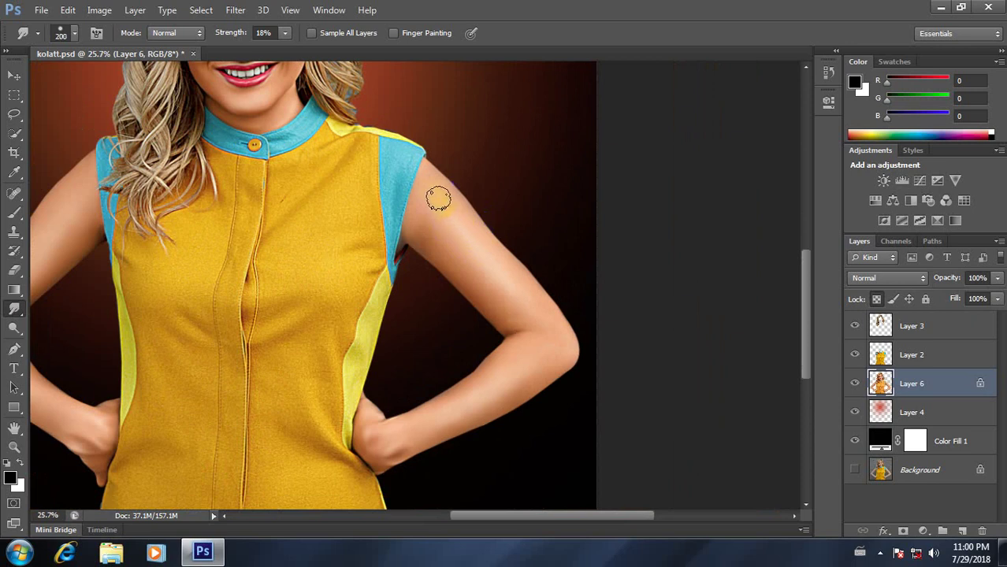
Step: Smudge the skin on the right upper arm with the 200 px brush
mouse_move(454, 215)
left_mouse_down()
mouse_move(522, 289)
mouse_move(501, 315)
mouse_move(432, 243)
mouse_move(471, 222)
mouse_move(527, 283)
mouse_move(429, 227)
mouse_move(528, 303)
mouse_move(566, 351)
mouse_move(456, 419)
mouse_move(464, 413)
mouse_move(427, 420)
mouse_move(511, 372)
mouse_move(454, 394)
mouse_move(447, 438)
mouse_move(505, 369)
left_mouse_up()
scroll(280, 348, "down", 3)
scroll(283, 349, "up", 2)
scroll(285, 348, "up", 1)
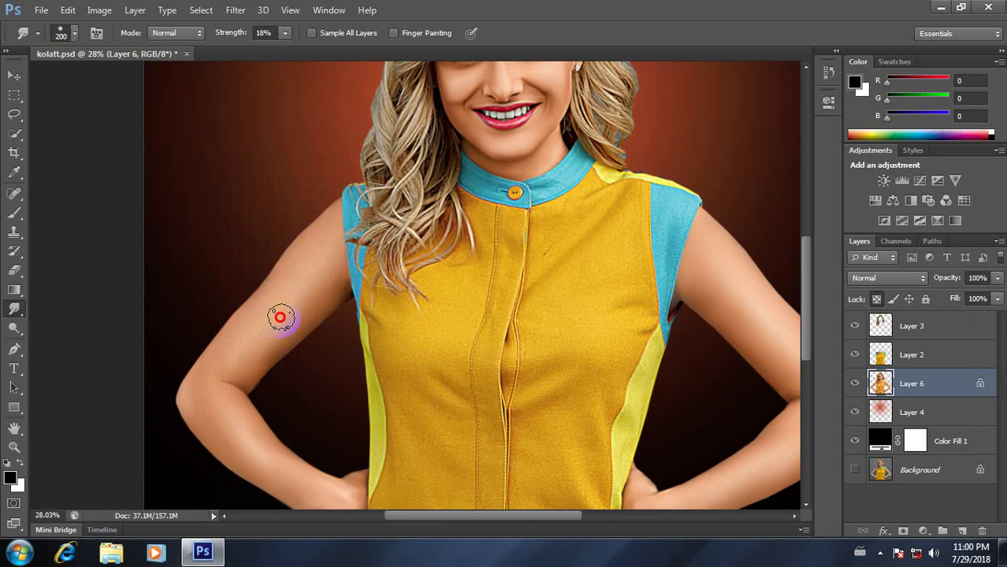
Step: Smudge the left arm from the upper arm down the forearm past the elbow
mouse_move(245, 341)
left_mouse_down()
mouse_move(184, 404)
mouse_move(243, 438)
mouse_move(231, 454)
mouse_move(272, 464)
left_mouse_up()
mouse_move(224, 423)
left_mouse_down()
mouse_move(314, 478)
mouse_move(253, 457)
left_mouse_up()
mouse_move(318, 492)
left_mouse_down()
mouse_move(292, 477)
mouse_move(335, 483)
mouse_move(243, 443)
mouse_move(216, 379)
left_mouse_up()
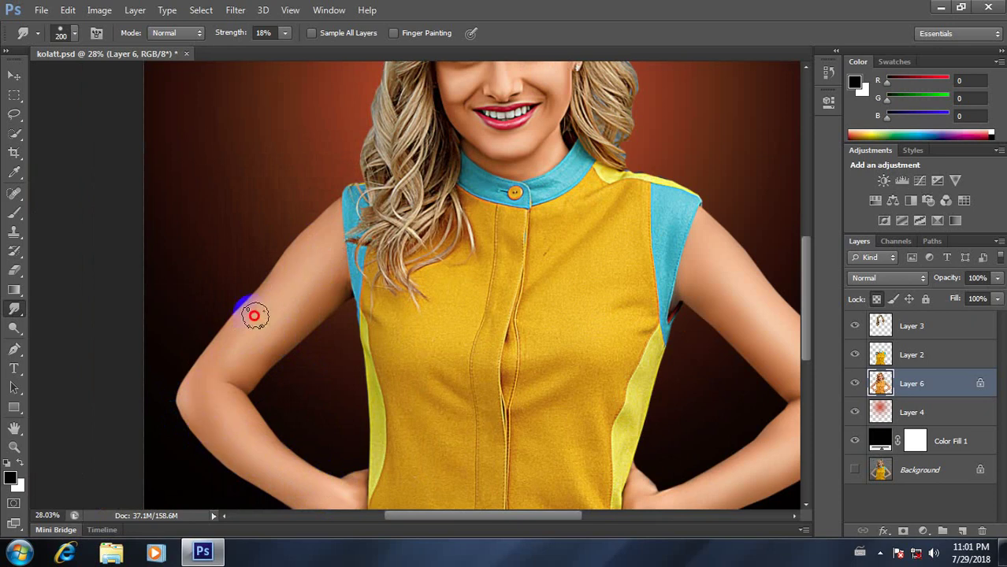
mouse_move(255, 316)
left_mouse_down()
mouse_move(176, 396)
mouse_move(290, 321)
left_mouse_up()
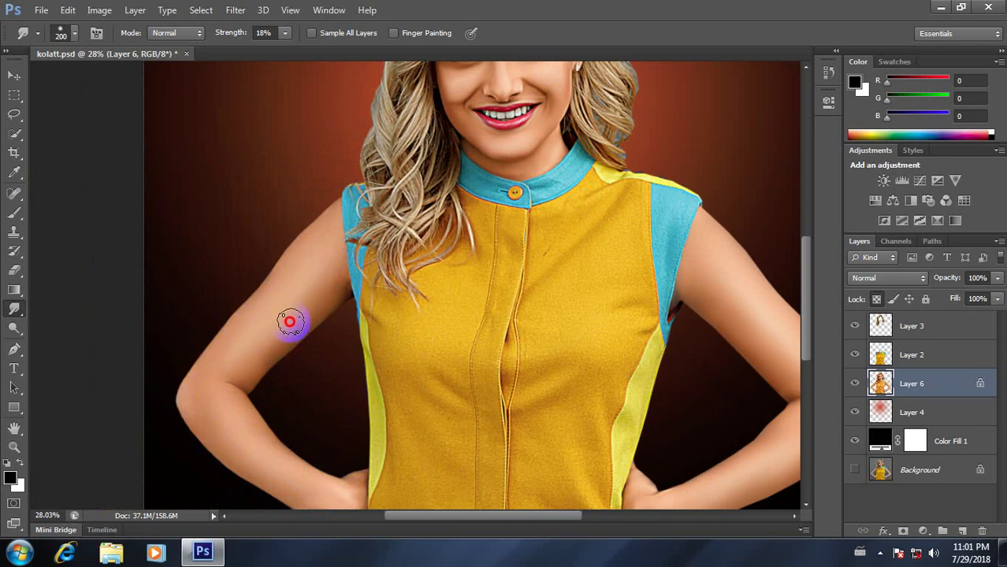
scroll(321, 270, "down", 3)
scroll(373, 299, "down", 3)
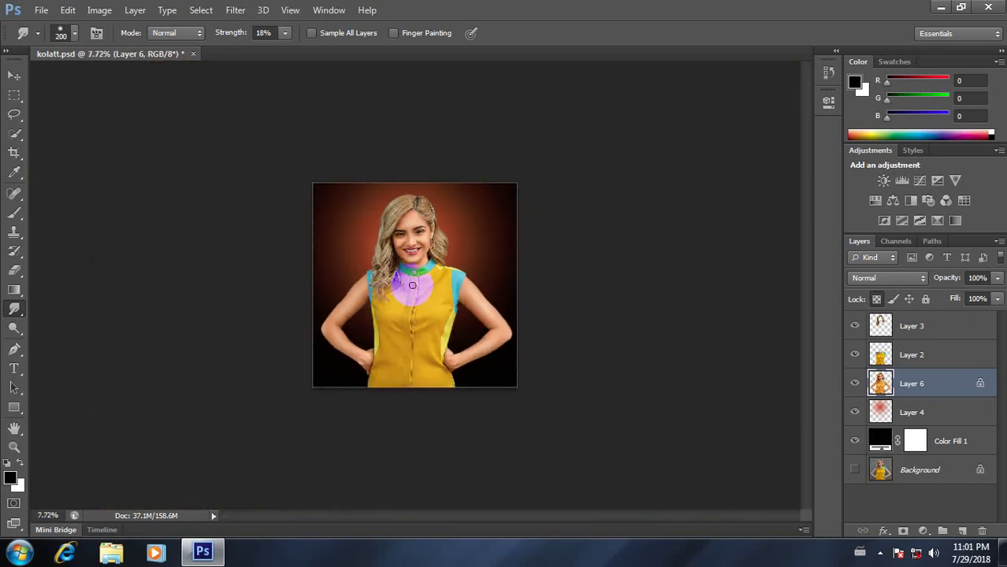
scroll(412, 285, "up", 2)
scroll(418, 267, "up", 2)
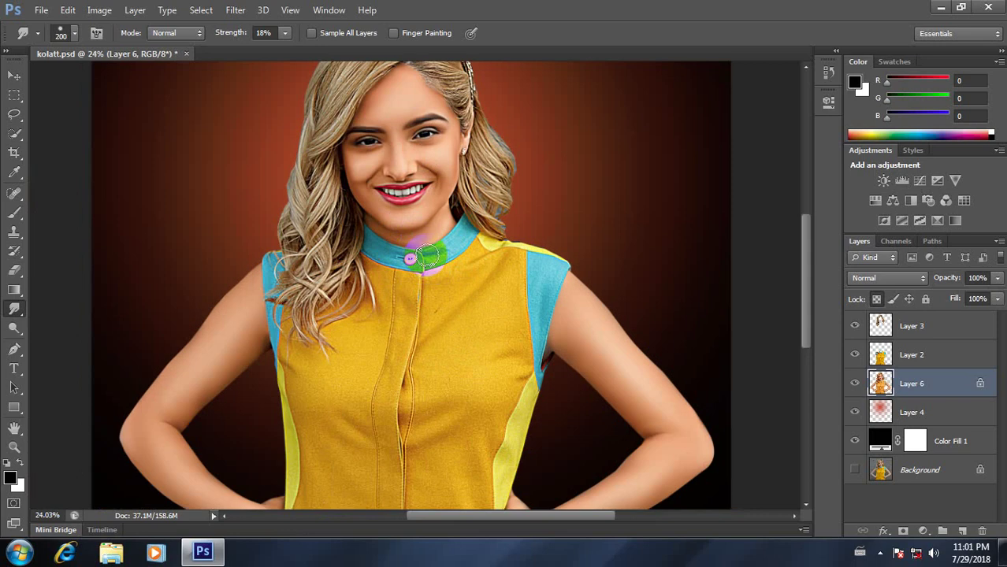
scroll(425, 256, "down", 2)
scroll(421, 209, "up", 2)
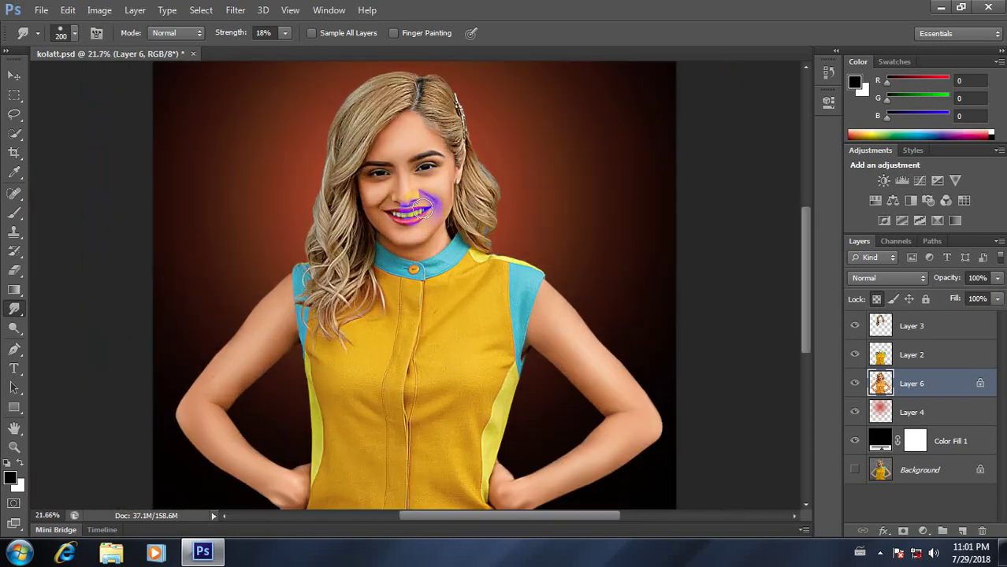
scroll(422, 209, "up", 1)
scroll(438, 198, "up", 2)
scroll(449, 292, "up", 1)
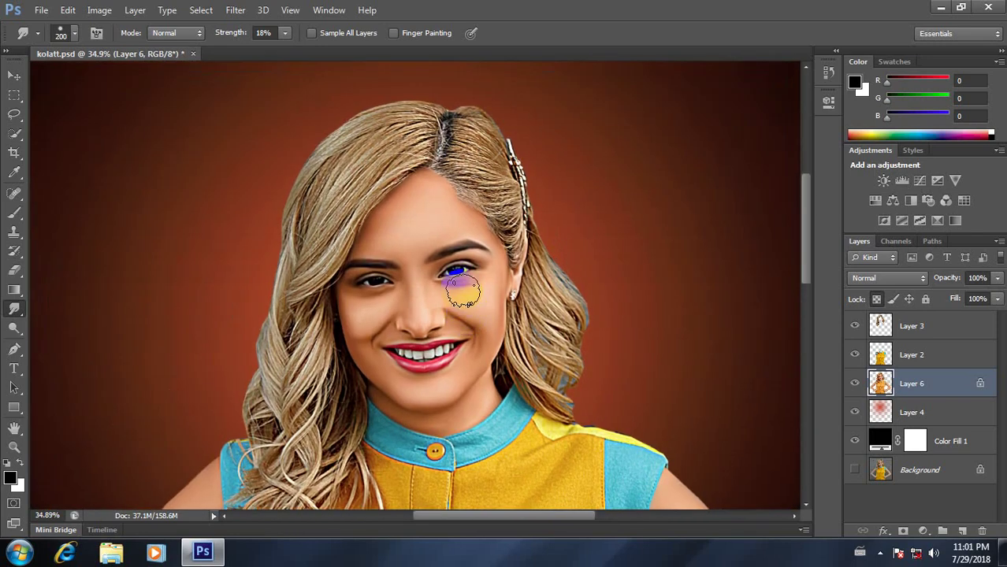
scroll(463, 291, "up", 2)
scroll(461, 285, "up", 2)
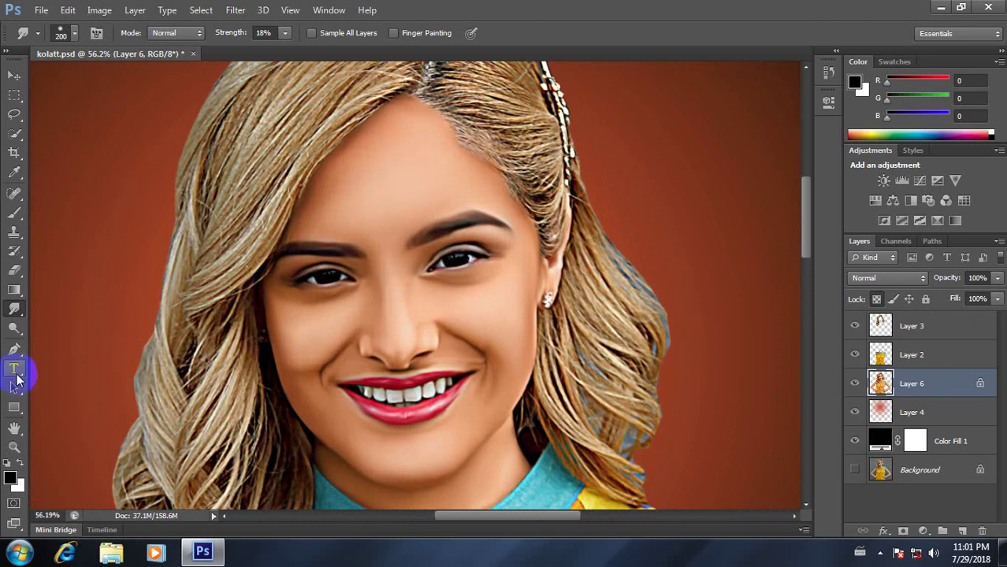
left_click(24, 377)
Step: Outline the forehead with a freehand Lasso selection
left_click(16, 115)
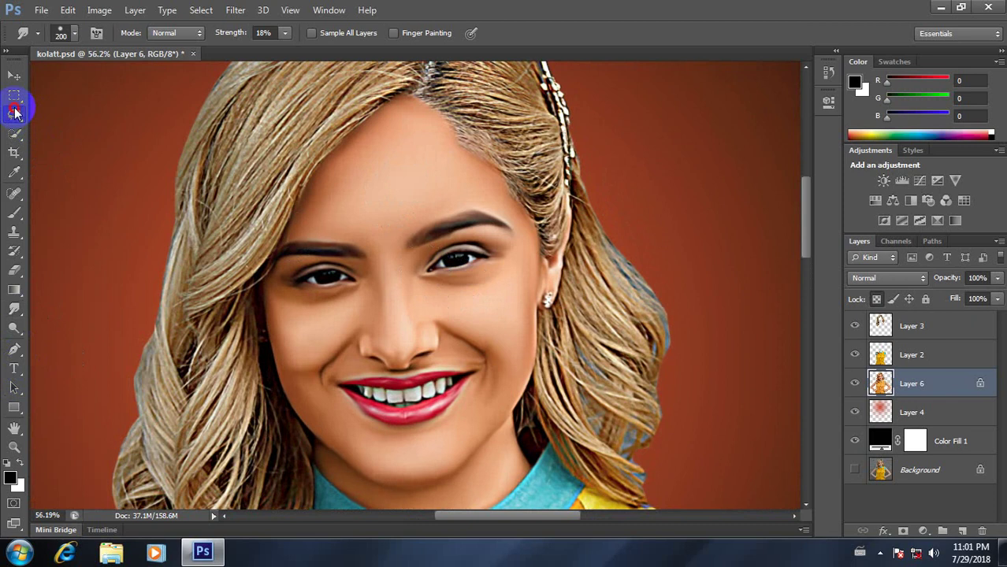
left_click(69, 112)
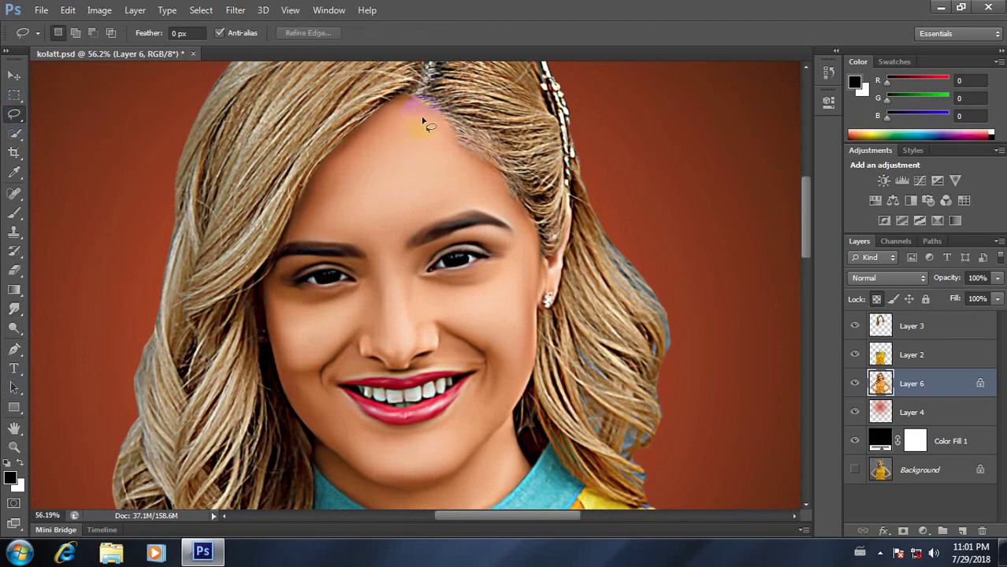
left_click_drag(411, 119, 397, 230)
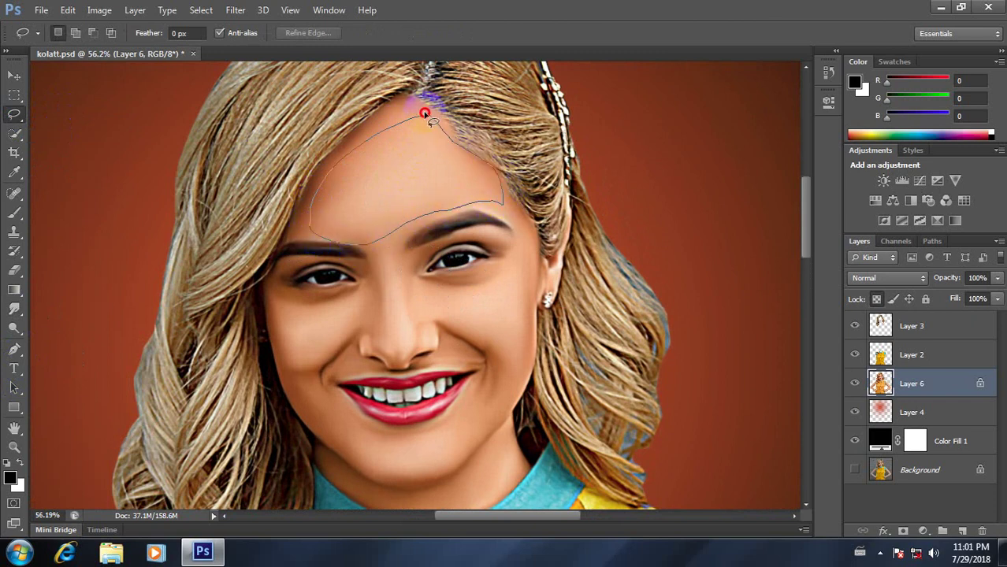
left_click_drag(424, 112, 424, 114)
Step: Add the right eye area, right cheek, jaw and chin to the selection
left_click(78, 38)
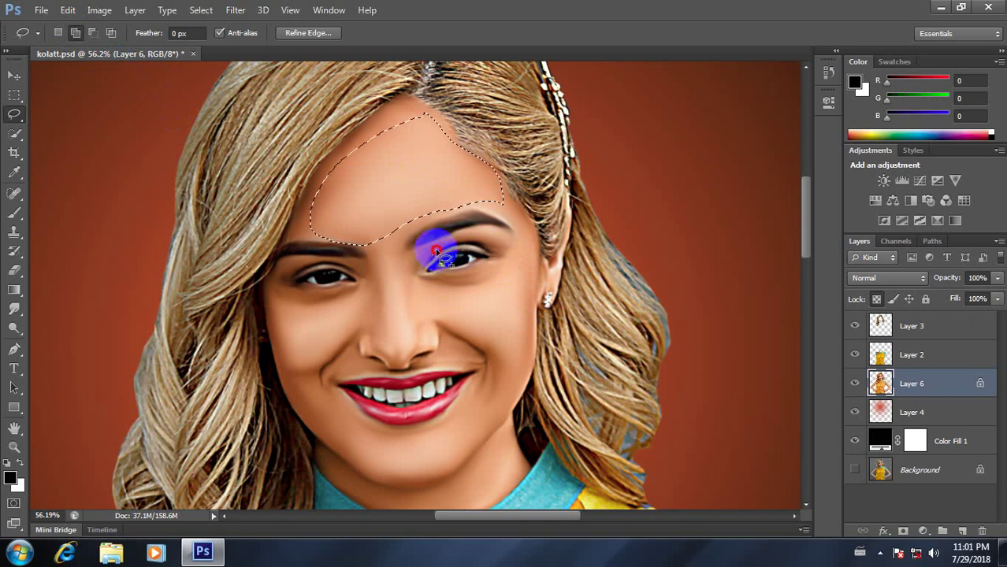
left_click_drag(437, 249, 476, 240)
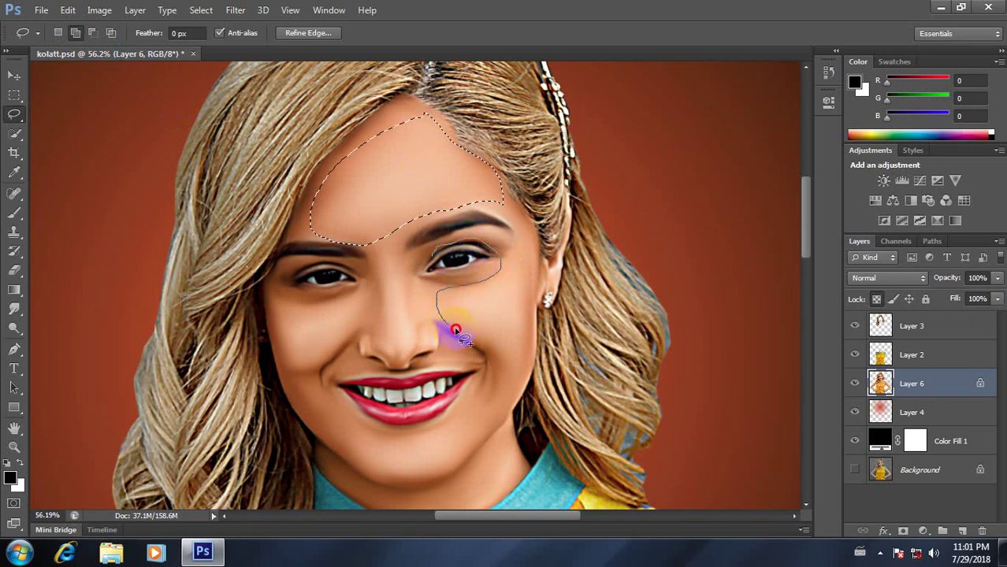
mouse_move(455, 330)
left_mouse_down()
mouse_move(490, 348)
mouse_move(494, 373)
mouse_move(523, 373)
left_mouse_up()
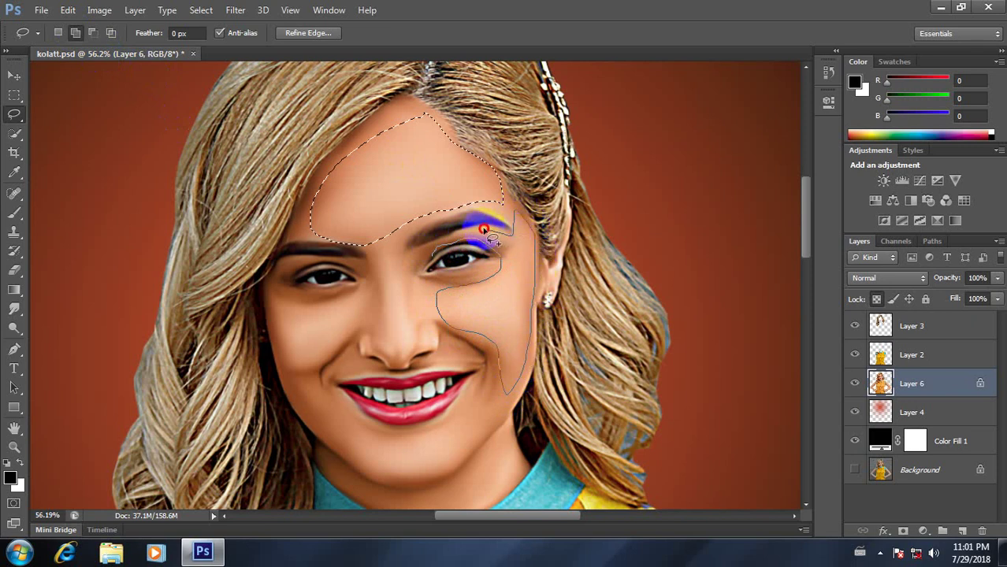
mouse_move(466, 229)
left_mouse_down()
mouse_move(431, 250)
mouse_move(441, 266)
mouse_move(439, 252)
mouse_move(478, 245)
left_mouse_up()
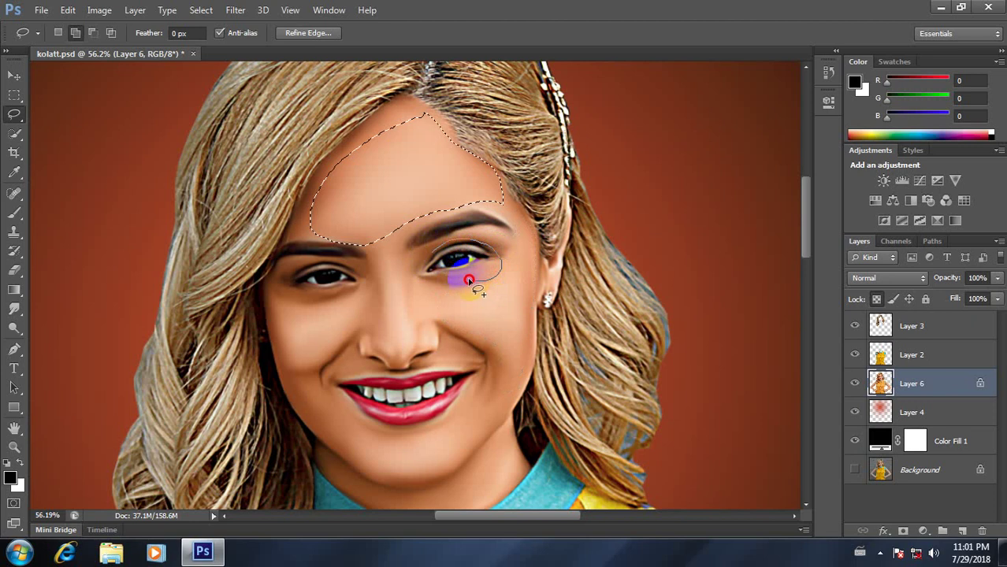
mouse_move(441, 322)
left_mouse_down()
mouse_move(475, 332)
mouse_move(503, 401)
mouse_move(529, 341)
left_mouse_up()
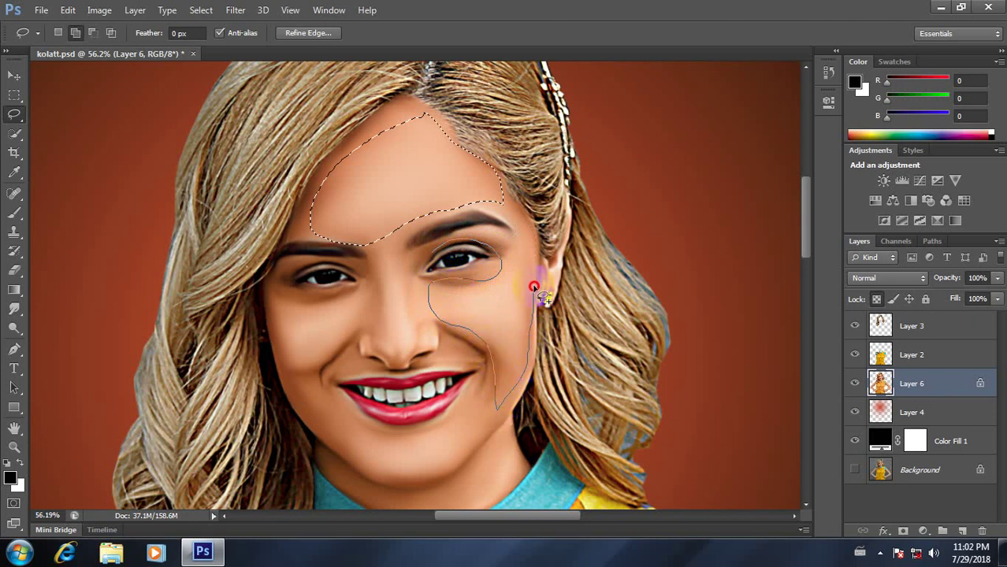
left_click_drag(542, 260, 534, 227)
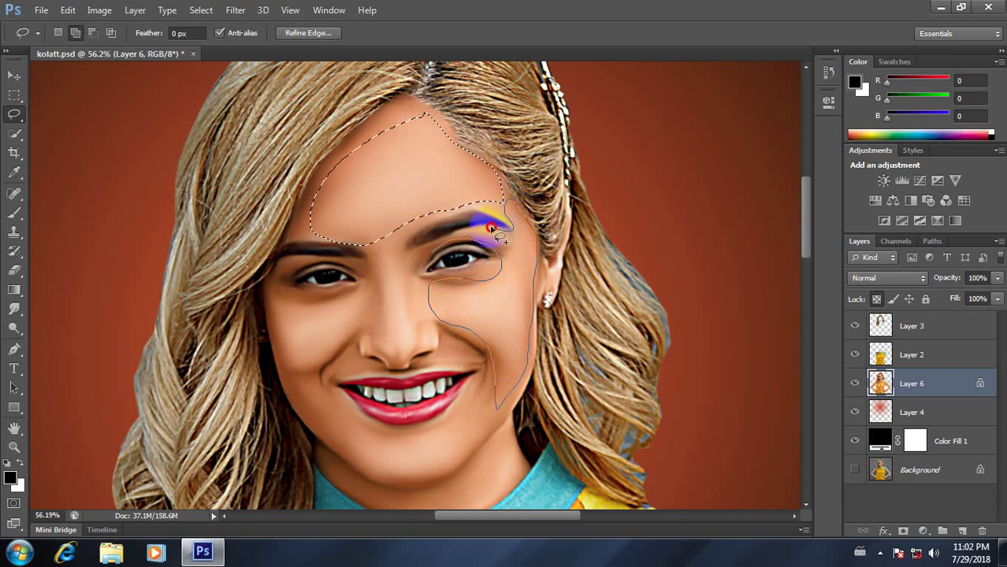
left_click_drag(469, 227, 430, 260)
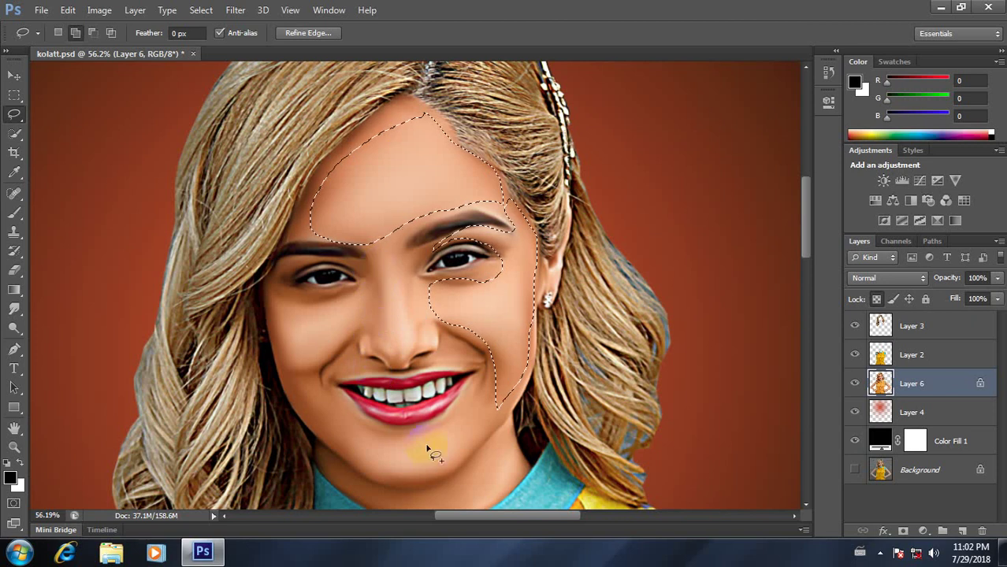
mouse_move(457, 419)
left_mouse_down()
mouse_move(484, 426)
mouse_move(451, 425)
left_mouse_up()
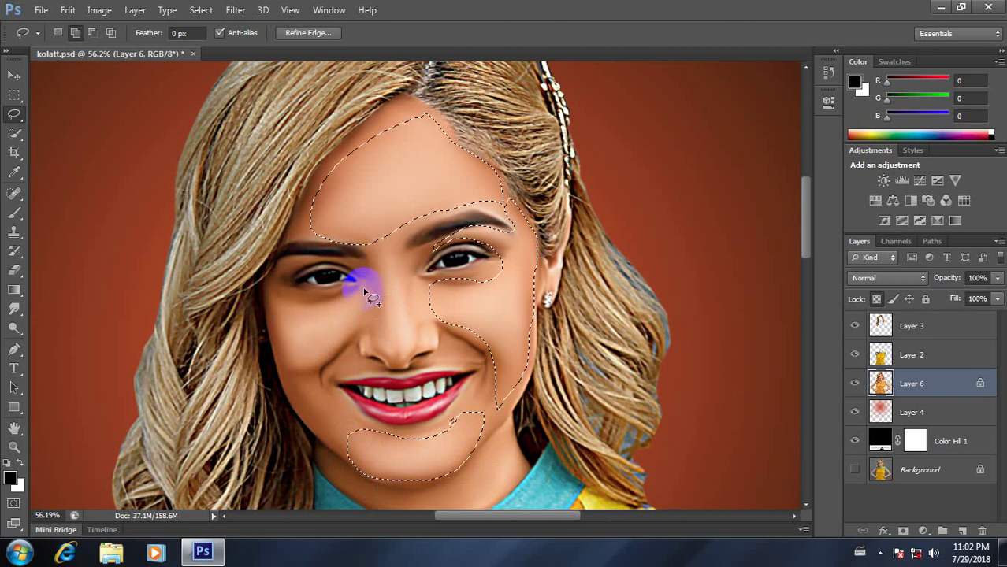
Step: Add the left eye and cheek area, redrawing it after undoing a misdrawn outline
mouse_move(365, 293)
left_mouse_down()
mouse_move(347, 356)
mouse_move(281, 364)
mouse_move(266, 299)
mouse_move(272, 282)
mouse_move(335, 263)
mouse_move(298, 257)
mouse_move(265, 274)
mouse_move(268, 353)
mouse_move(289, 377)
left_mouse_up()
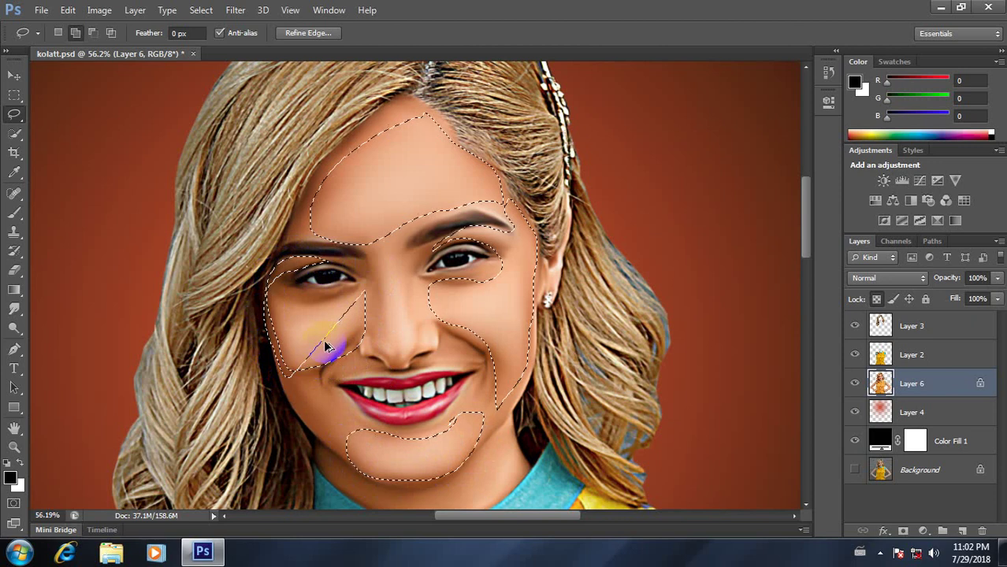
key("ctrl+z")
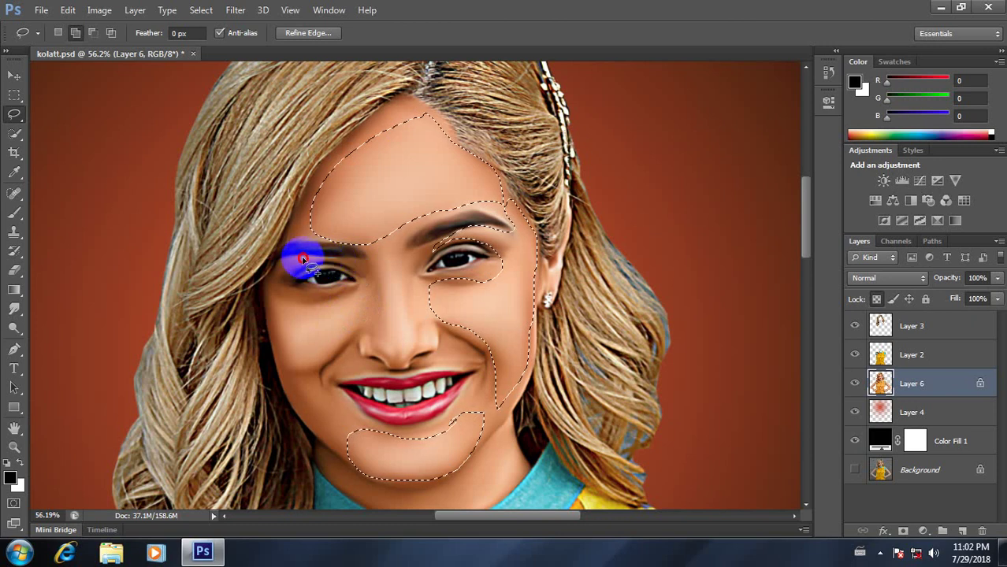
mouse_move(337, 262)
left_mouse_down()
mouse_move(267, 272)
mouse_move(265, 299)
mouse_move(272, 349)
mouse_move(287, 371)
mouse_move(332, 351)
left_mouse_up()
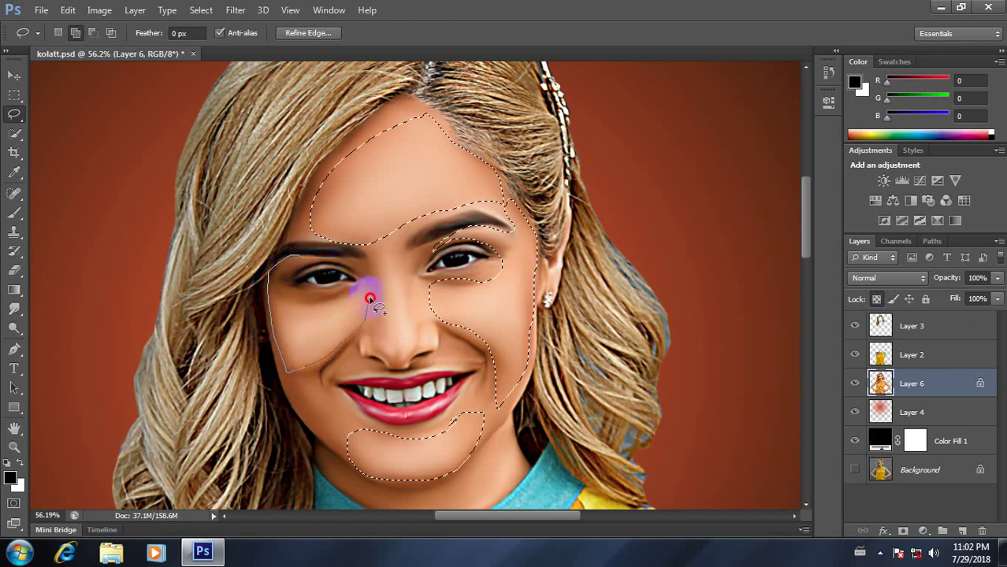
mouse_move(344, 293)
left_mouse_down()
mouse_move(323, 284)
mouse_move(291, 289)
mouse_move(335, 261)
left_mouse_up()
scroll(334, 264, "down", 1)
scroll(386, 297, "down", 1)
scroll(394, 307, "up", 2)
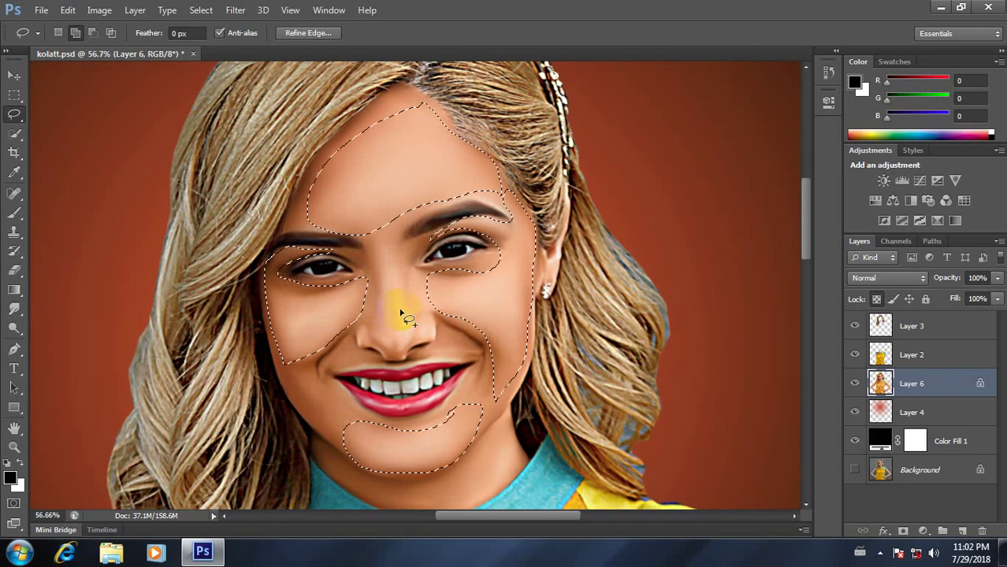
scroll(400, 313, "down", 2)
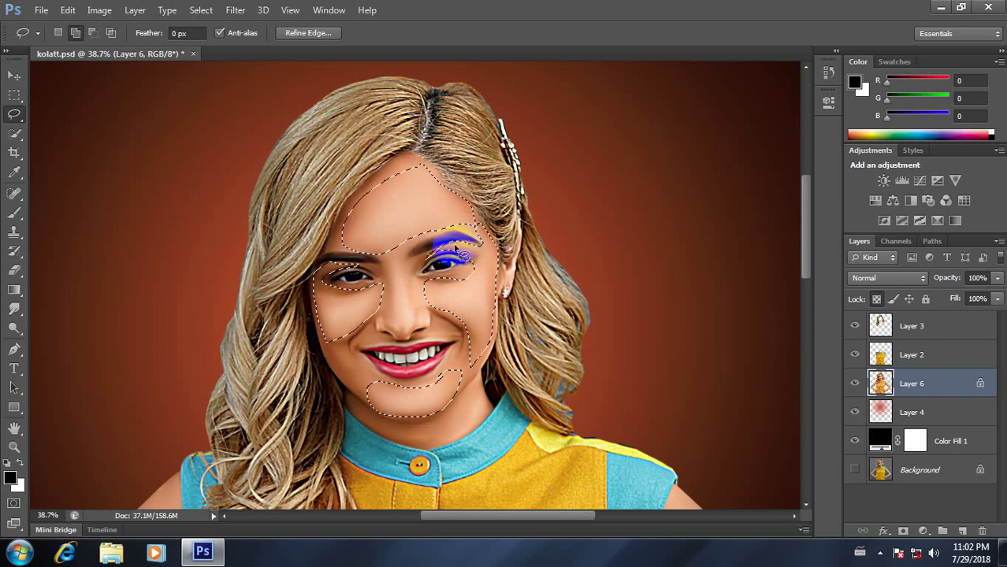
scroll(441, 260, "down", 1)
scroll(449, 236, "up", 2)
Step: Feather the multi-part face selection by a 15-pixel radius
right_click(441, 181)
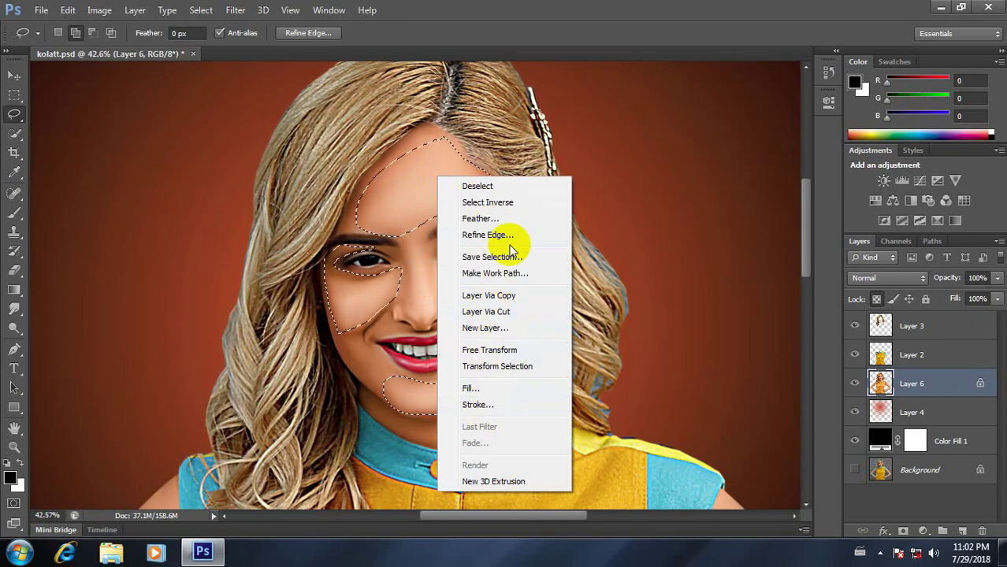
left_click(480, 218)
mouse_move(593, 171)
left_mouse_down()
mouse_move(593, 149)
mouse_move(627, 145)
left_mouse_up()
type("1")
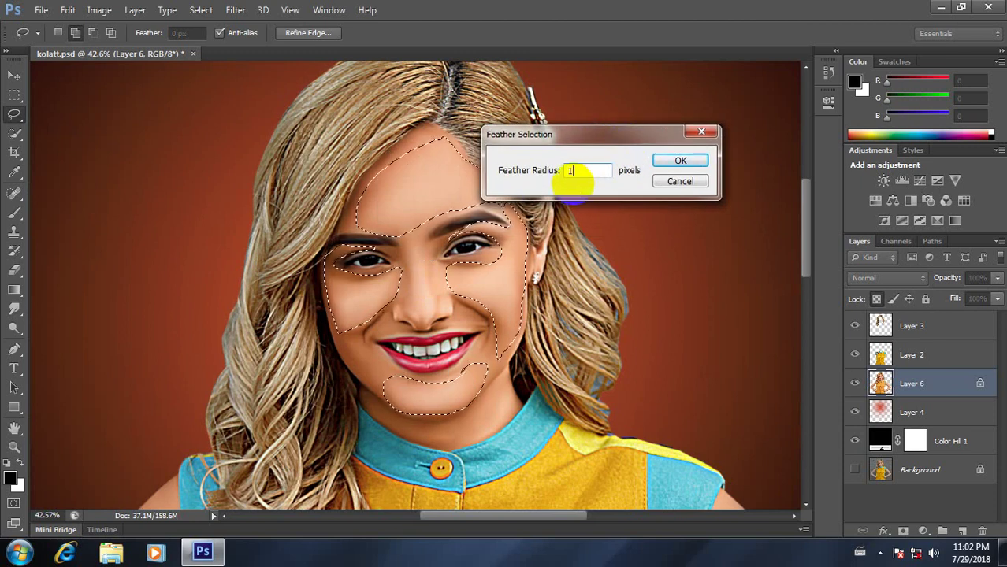
type("5")
left_click(680, 161)
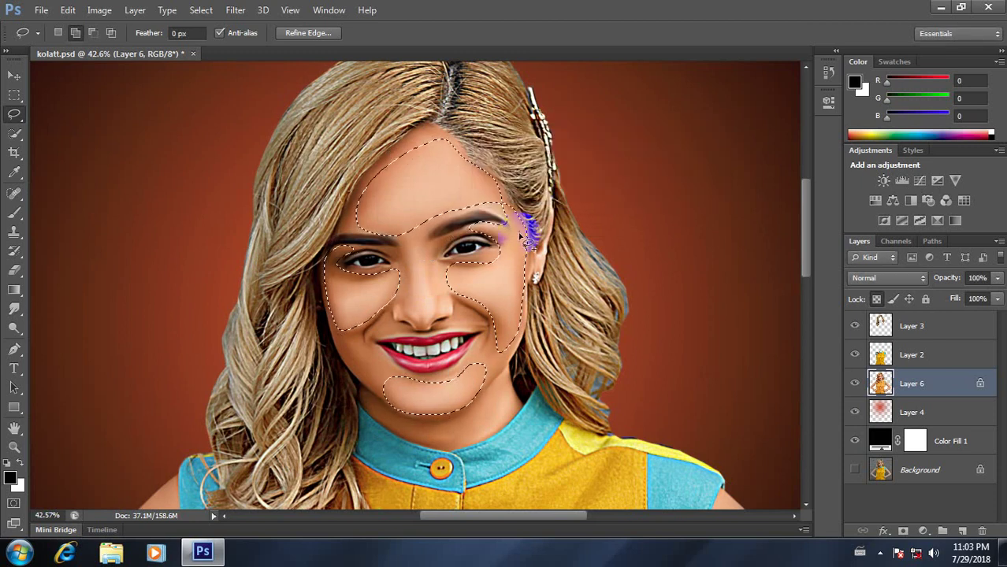
scroll(465, 248, "down", 2)
scroll(437, 224, "up", 3)
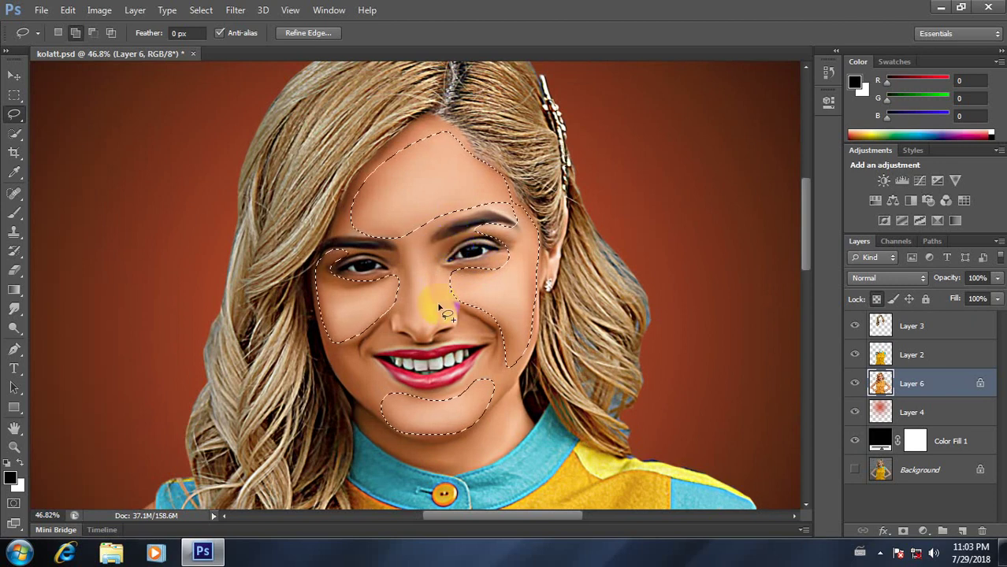
Step: Add Layer 7 and set a soft 0%-hardness round brush at 189 px
left_click(962, 530)
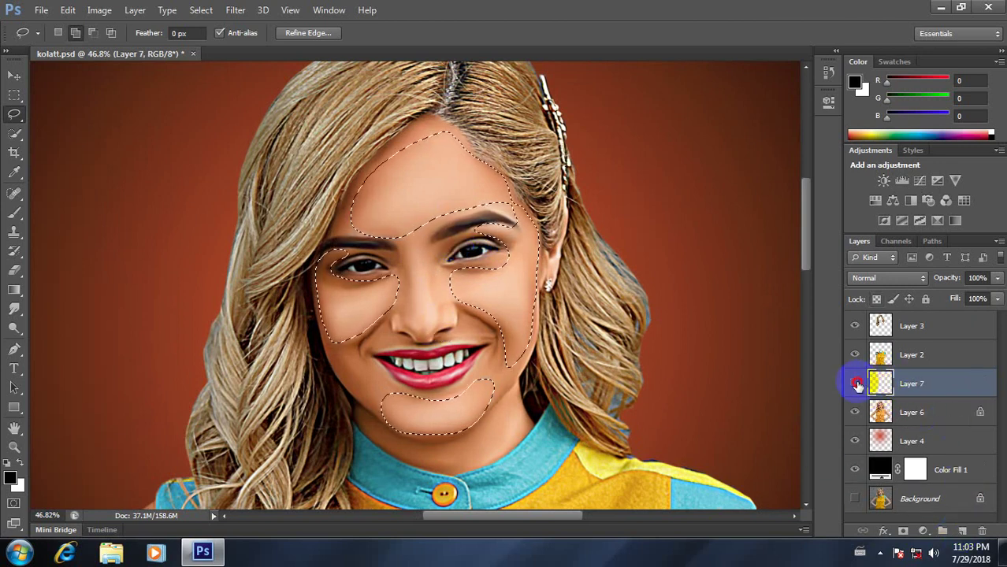
left_click(856, 383)
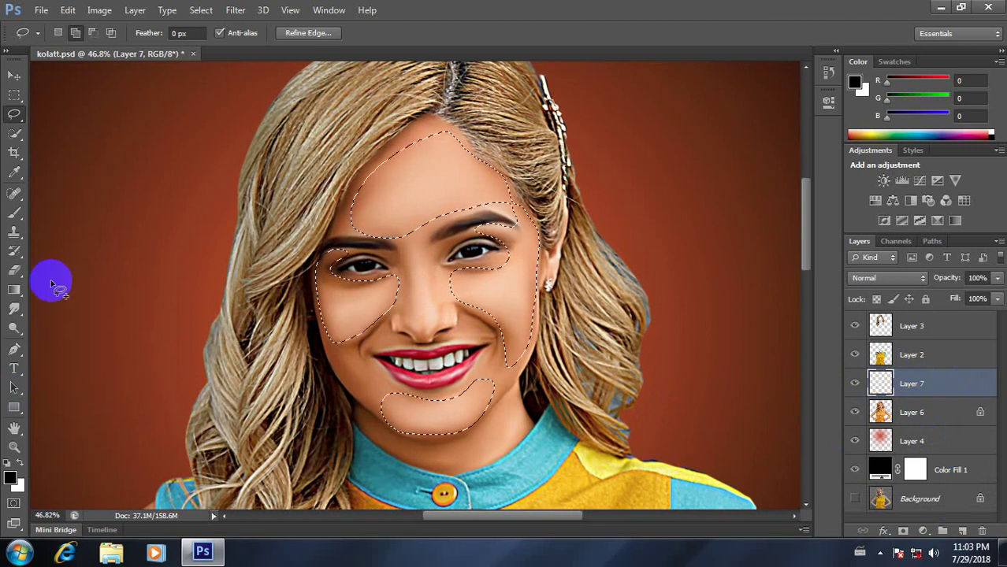
left_click(16, 214)
right_click(438, 197)
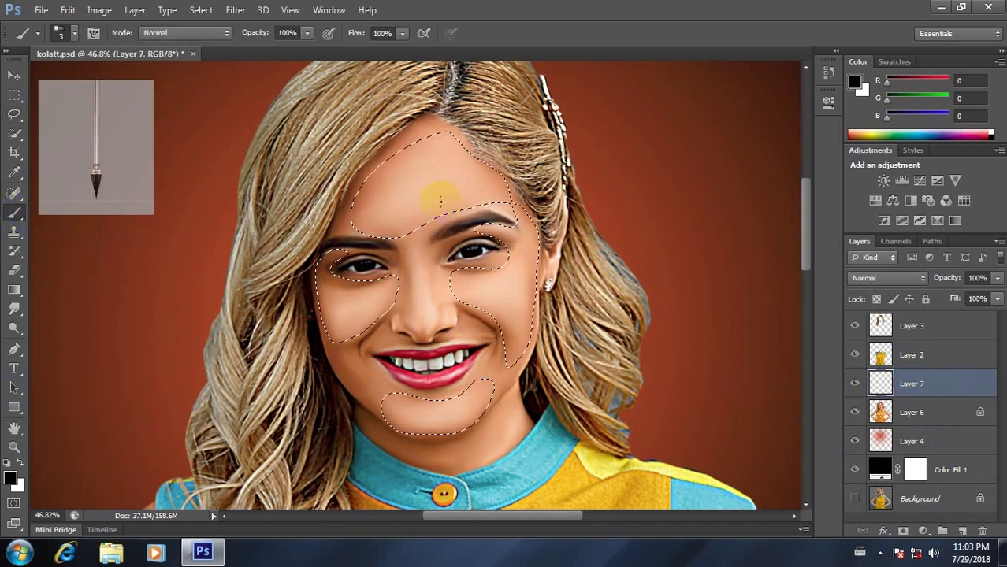
left_click(568, 313)
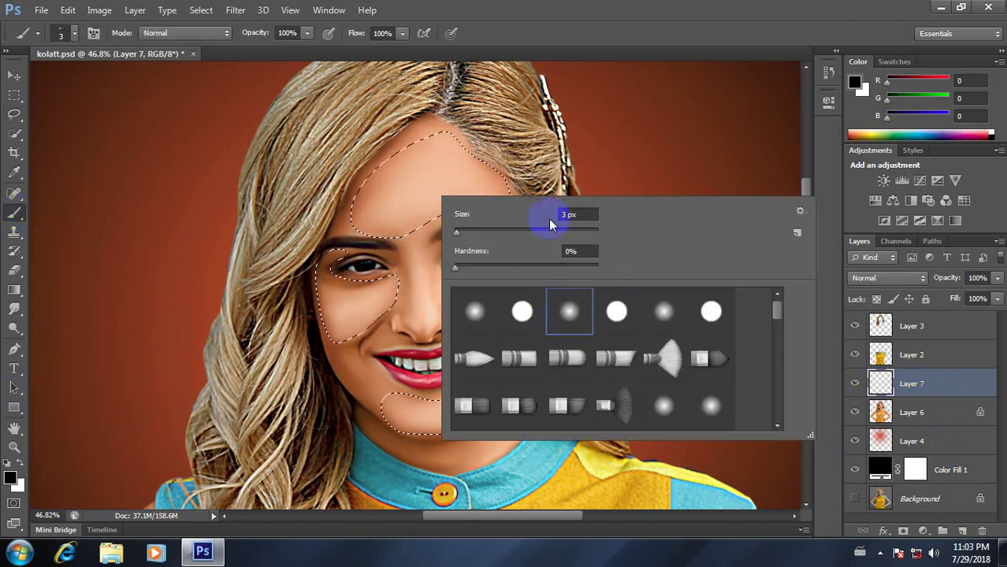
left_click_drag(457, 238, 501, 236)
key("Return")
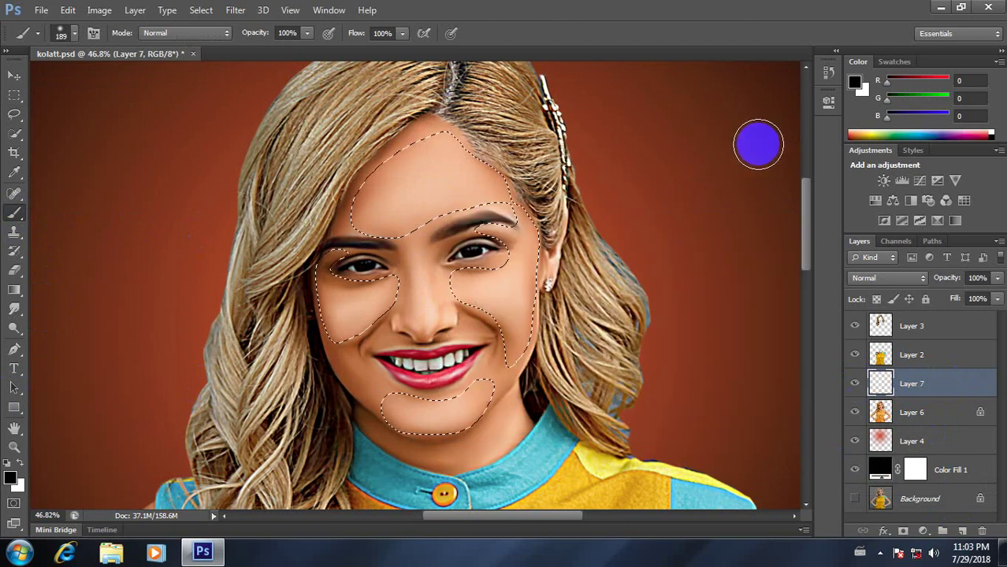
Step: Try out pink and red shades in the foreground colour picker
left_click(11, 478)
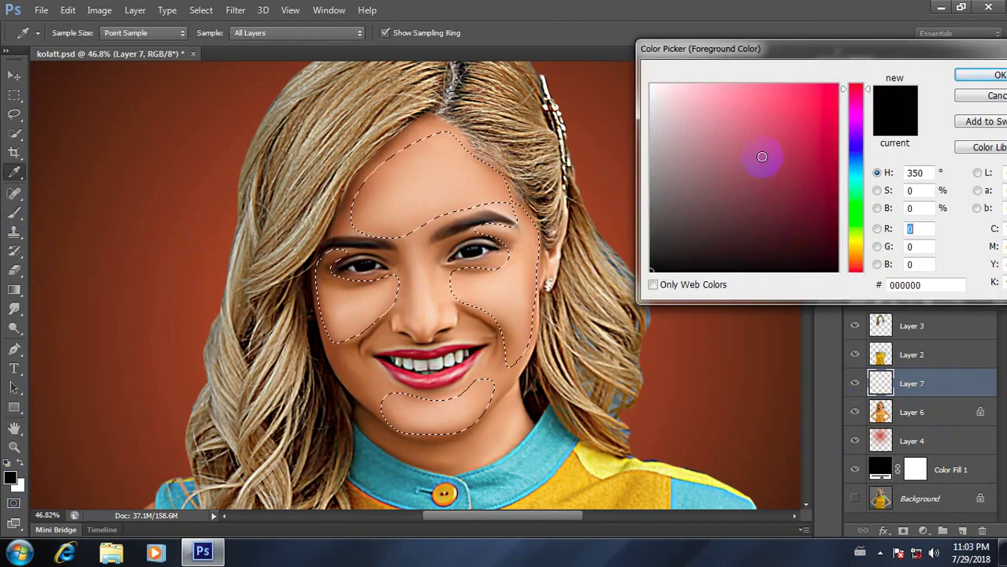
left_click_drag(831, 88, 856, 107)
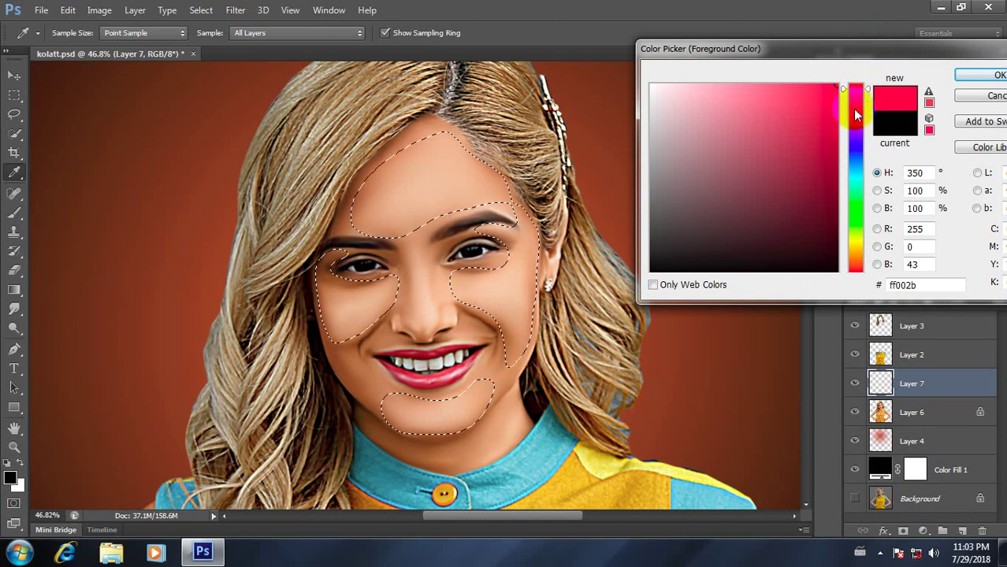
left_click(856, 101)
left_click(833, 86)
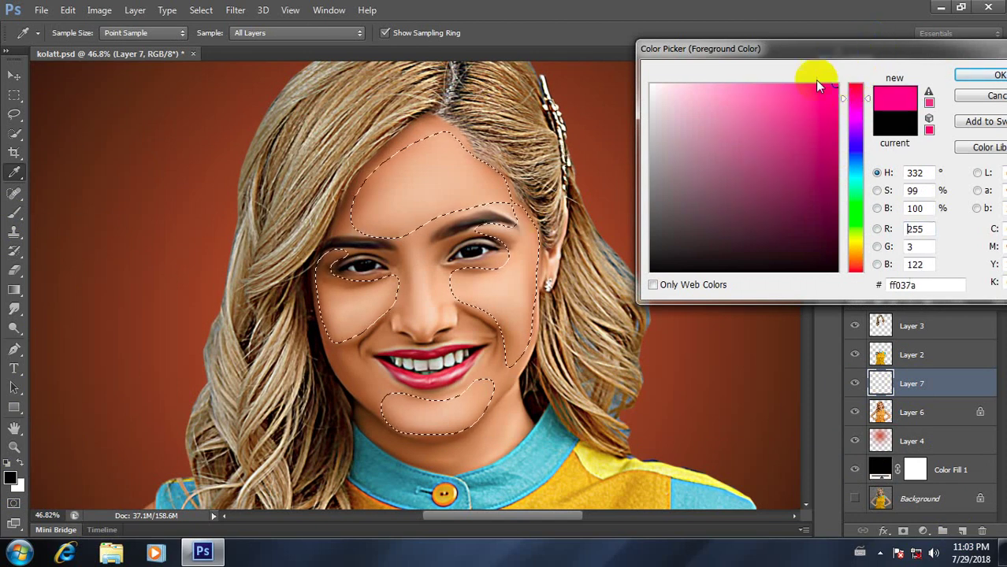
left_click(790, 85)
left_click_drag(851, 101, 863, 88)
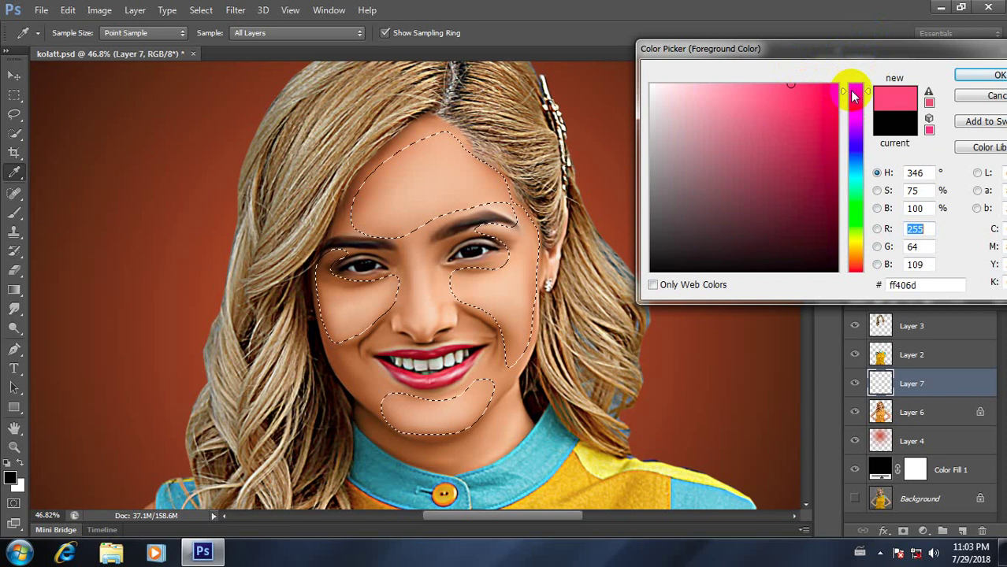
left_click(838, 83)
mouse_move(852, 92)
left_mouse_down()
mouse_move(863, 88)
mouse_move(863, 108)
left_mouse_up()
Step: Settle on bright magenta ff00ba as the foreground colour
left_click_drag(864, 260, 857, 268)
left_click_drag(823, 121, 786, 89)
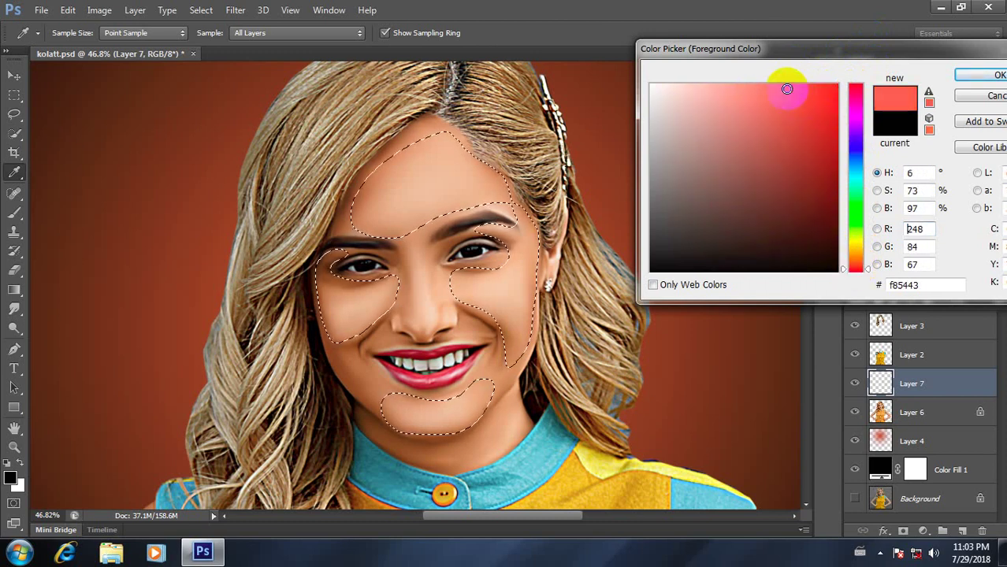
left_click(857, 113)
left_click_drag(858, 107, 873, 67)
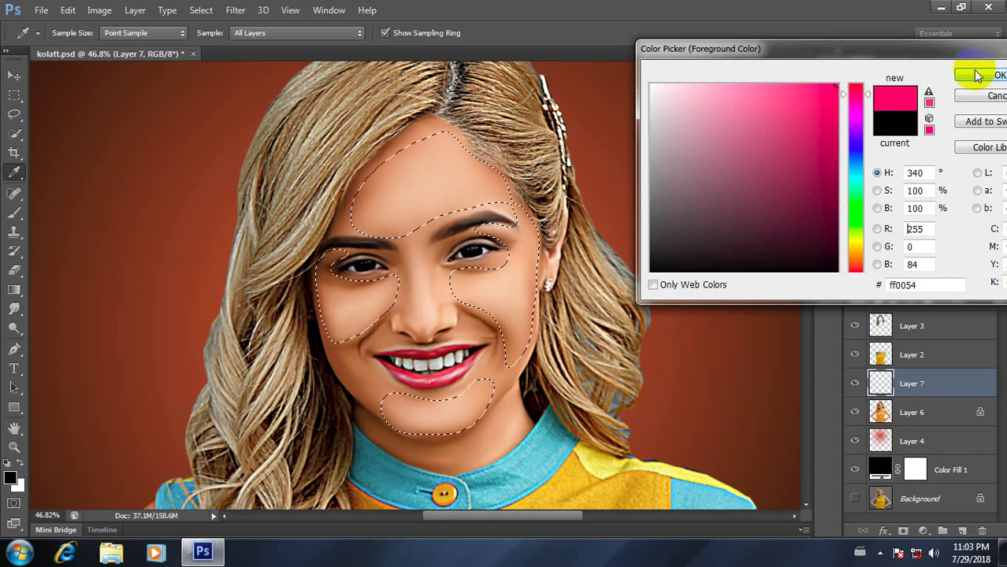
left_click(855, 122)
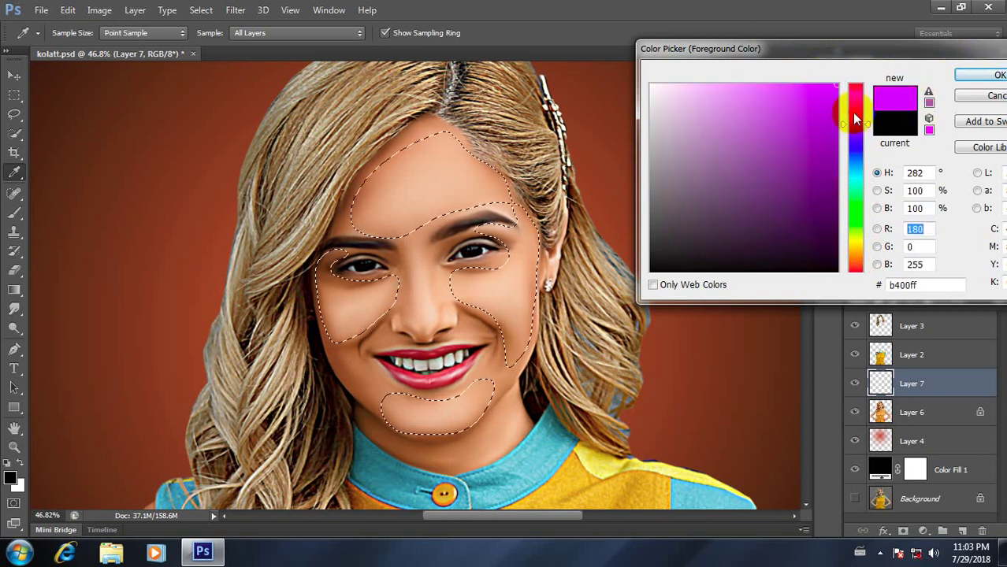
left_click_drag(855, 120, 855, 112)
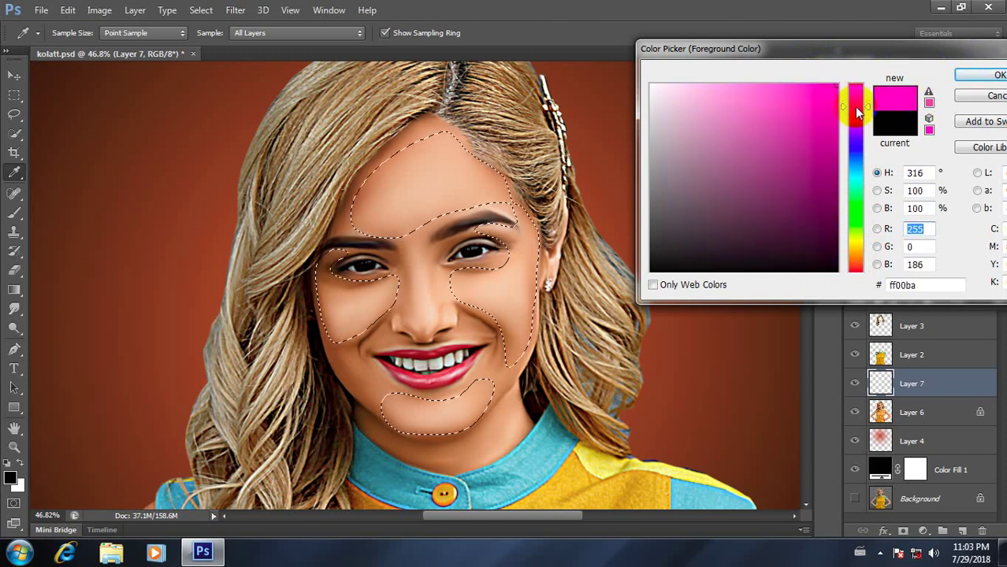
left_click(970, 76)
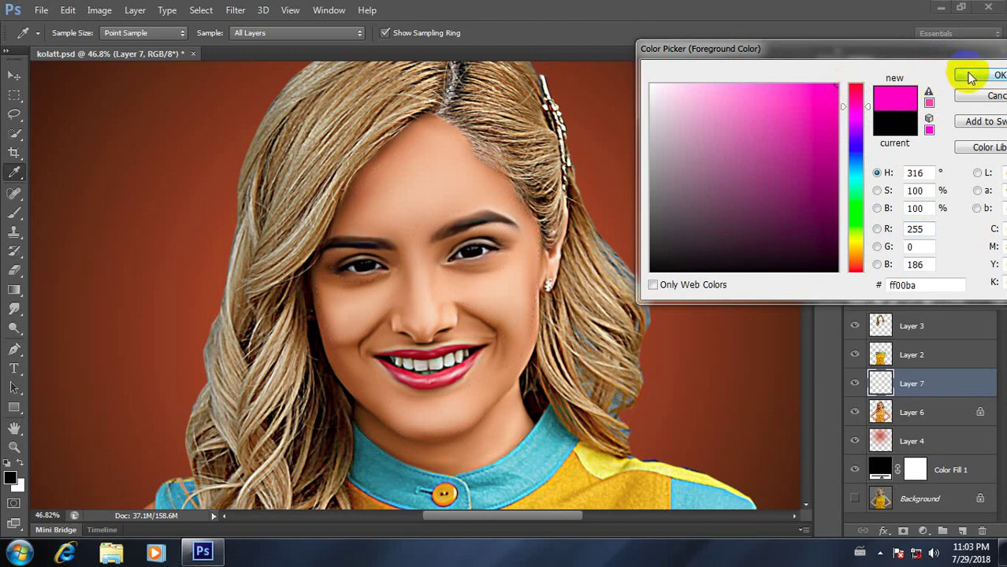
left_click(971, 76)
Step: Paint magenta over the forehead, cheeks and chin inside the selection, then deselect
key("b")
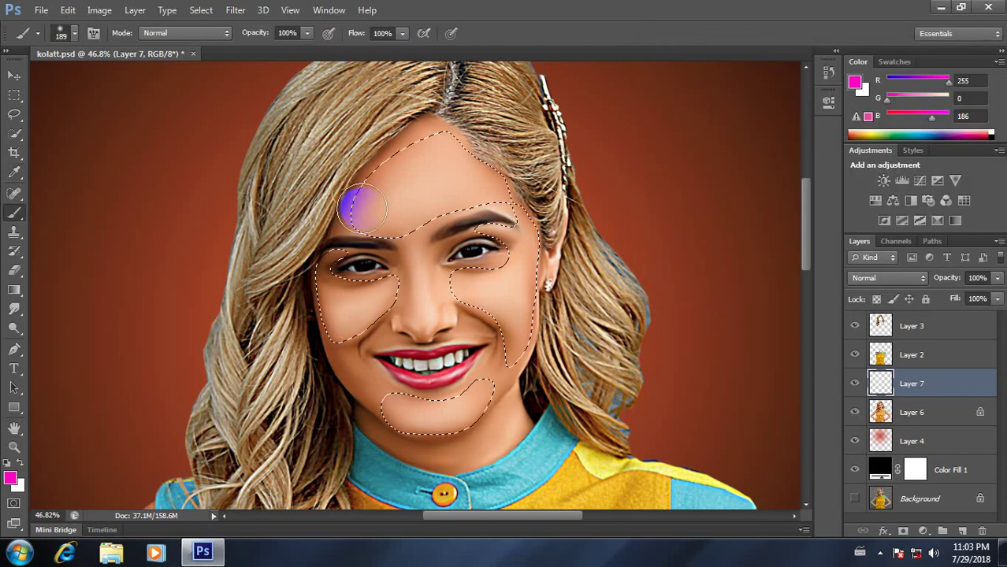
mouse_move(465, 160)
left_mouse_down()
mouse_move(517, 264)
mouse_move(473, 287)
mouse_move(461, 416)
mouse_move(476, 398)
left_mouse_up()
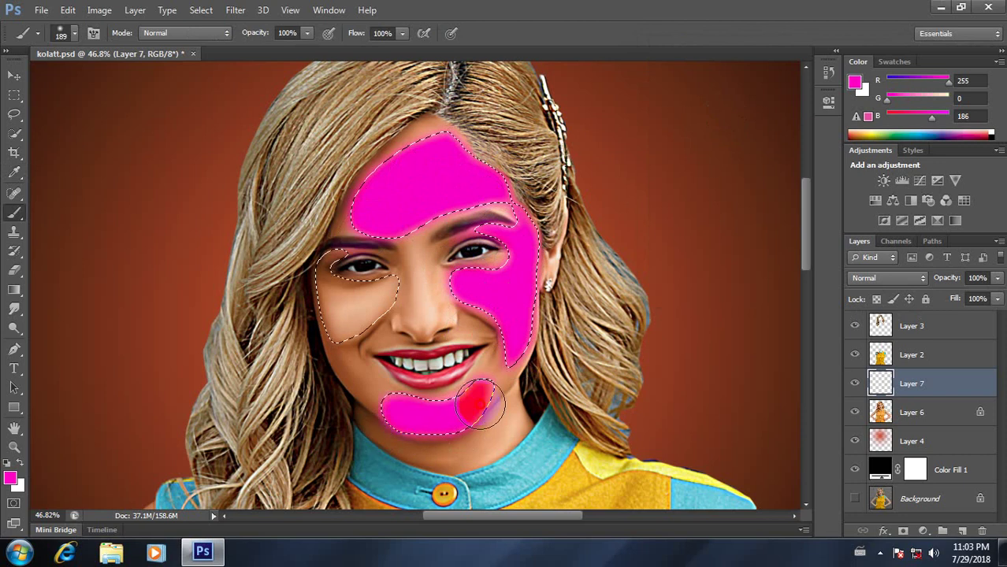
mouse_move(341, 311)
left_mouse_down()
mouse_move(378, 316)
mouse_move(351, 256)
left_mouse_up()
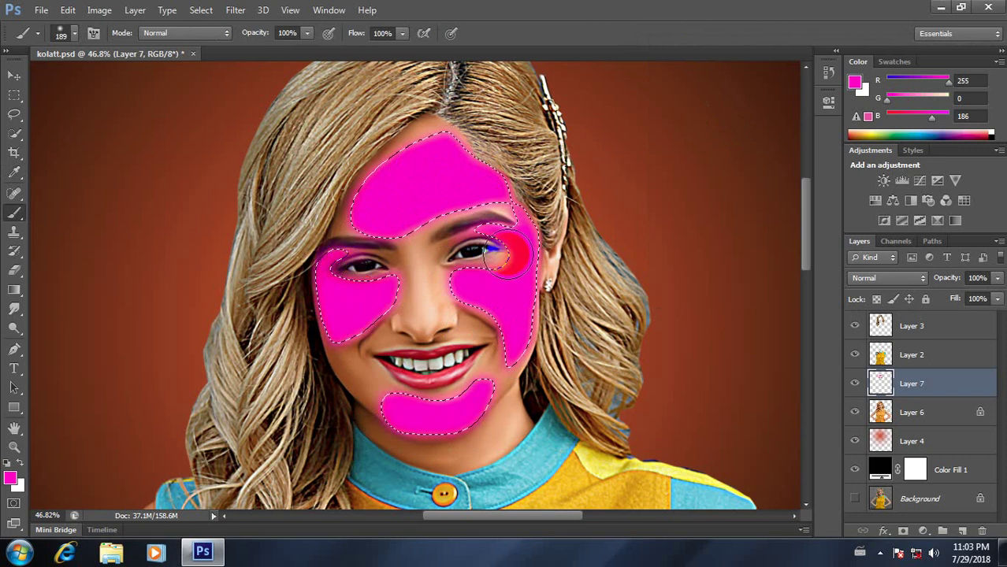
key("ctrl+minus")
scroll(445, 270, "up", 3)
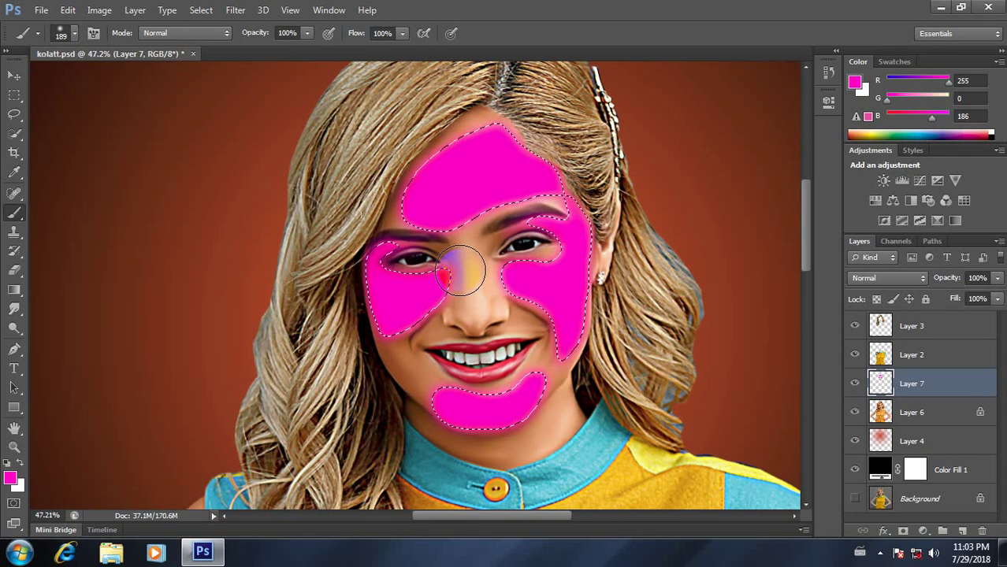
key("ctrl+d")
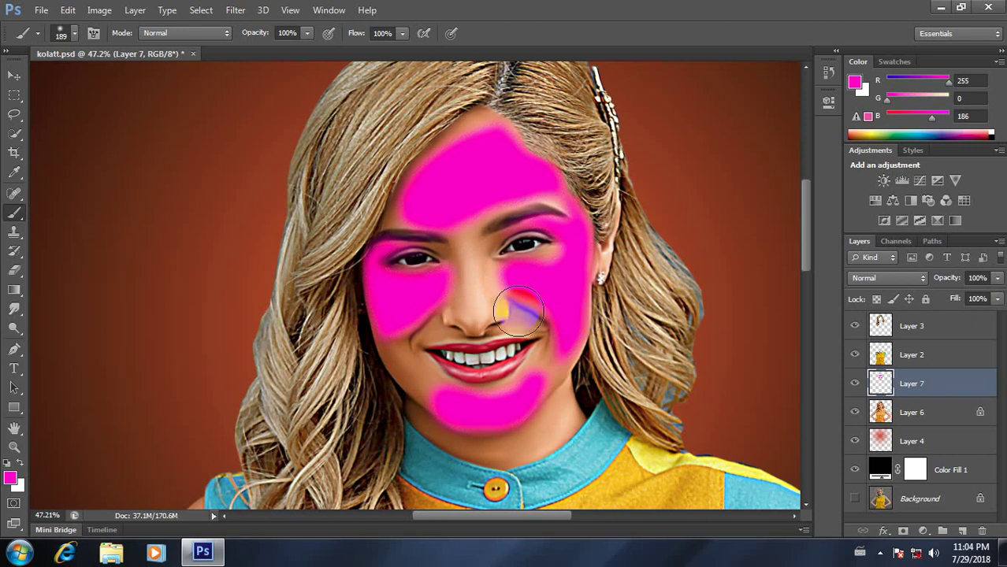
key("ctrl+0")
Step: Compare the magenta layer on and off, then set Layer 7 opacity to 100%
left_click(854, 386)
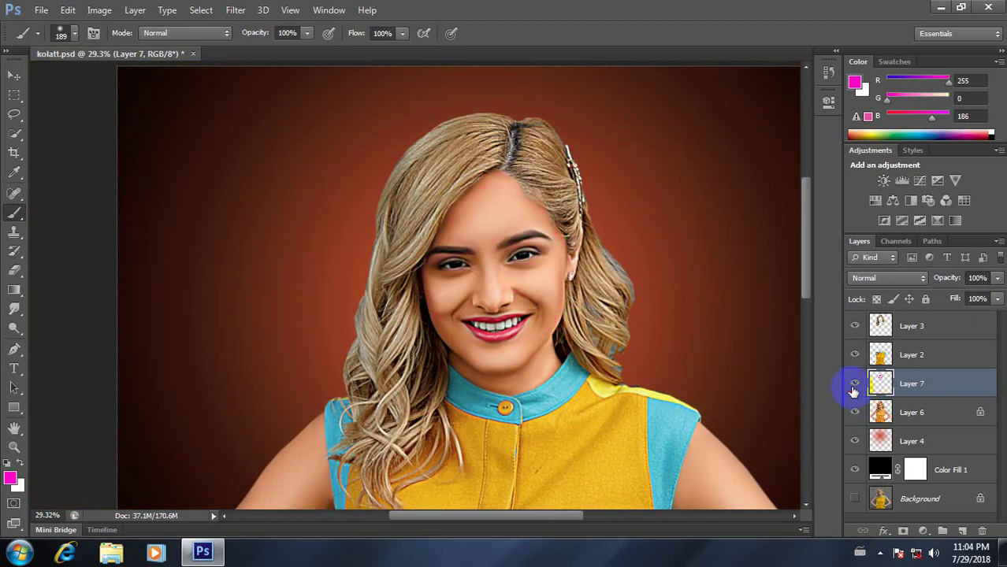
left_click(853, 384)
scroll(525, 282, "up", 2)
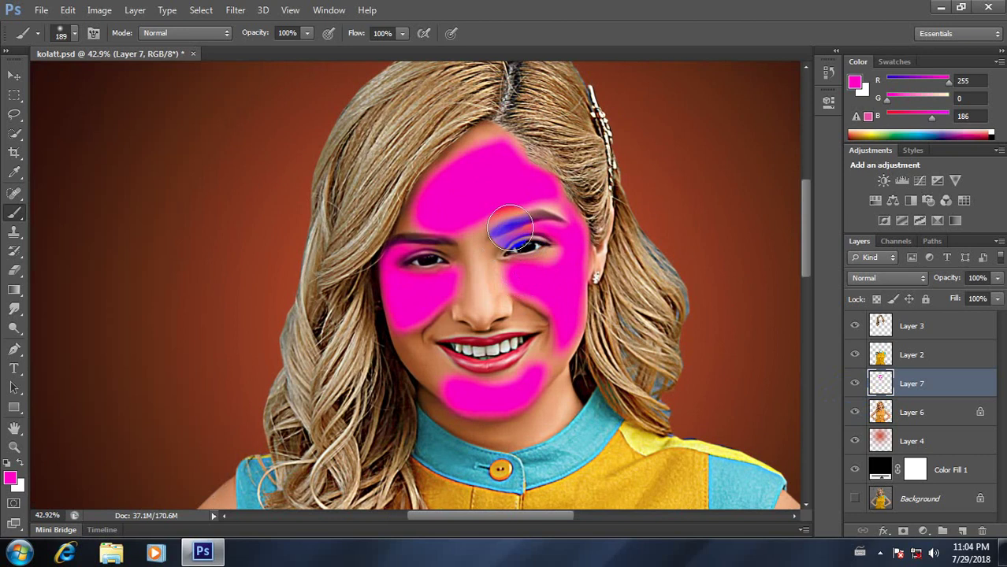
left_click(996, 278)
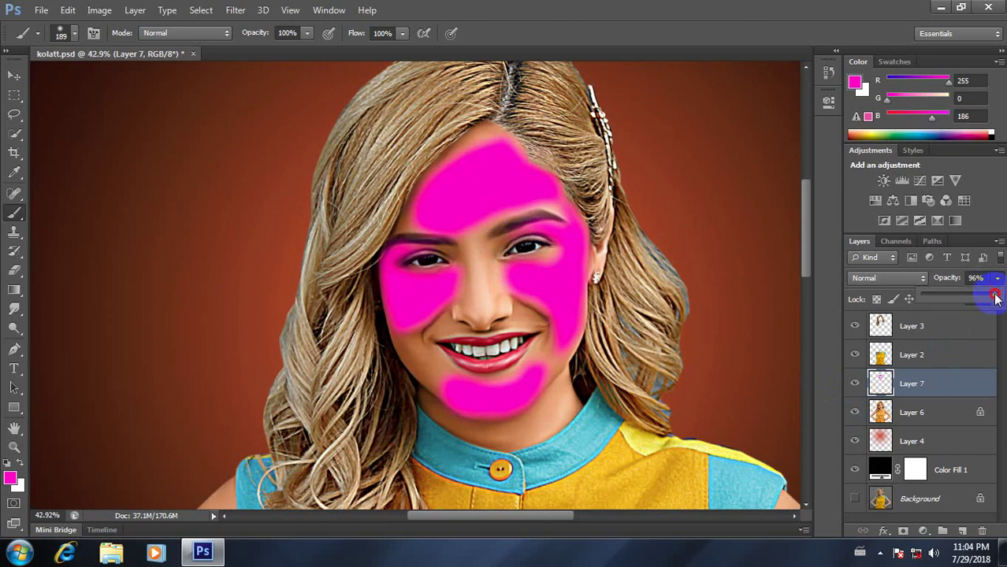
left_click_drag(995, 296, 928, 311)
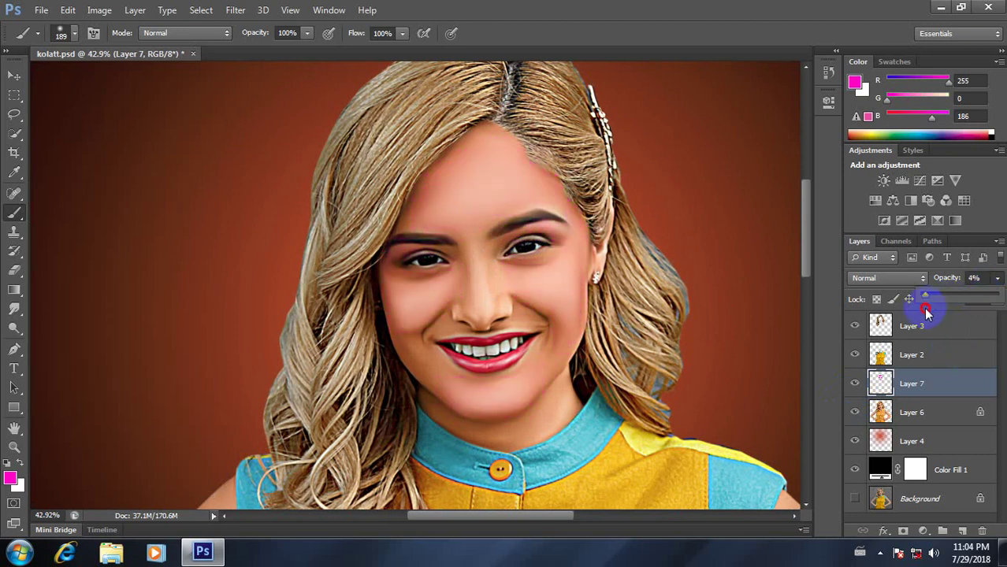
left_click_drag(933, 313, 997, 304)
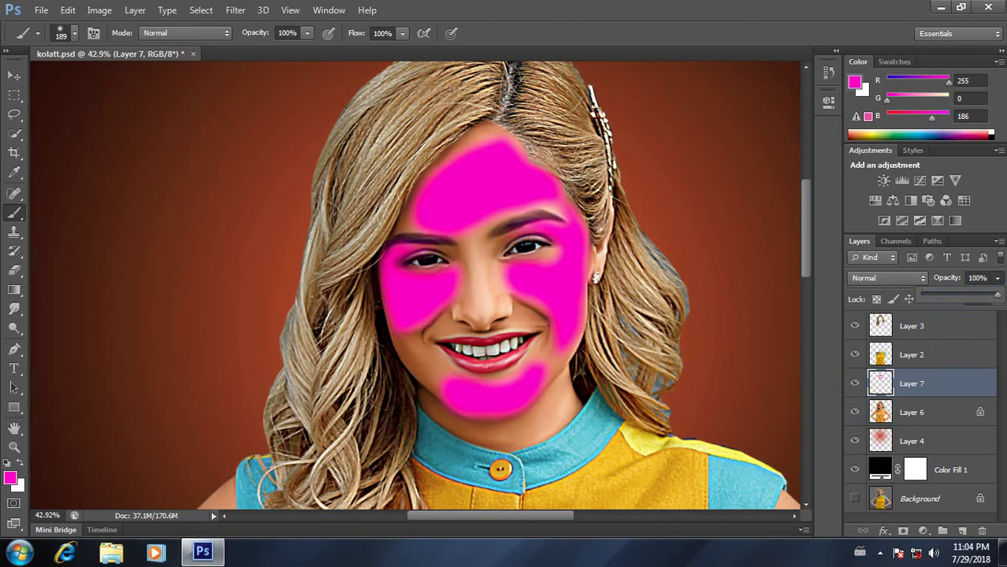
Step: Blur the magenta face patches with a 7.6-pixel Gaussian Blur
left_click(236, 10)
mouse_move(242, 180)
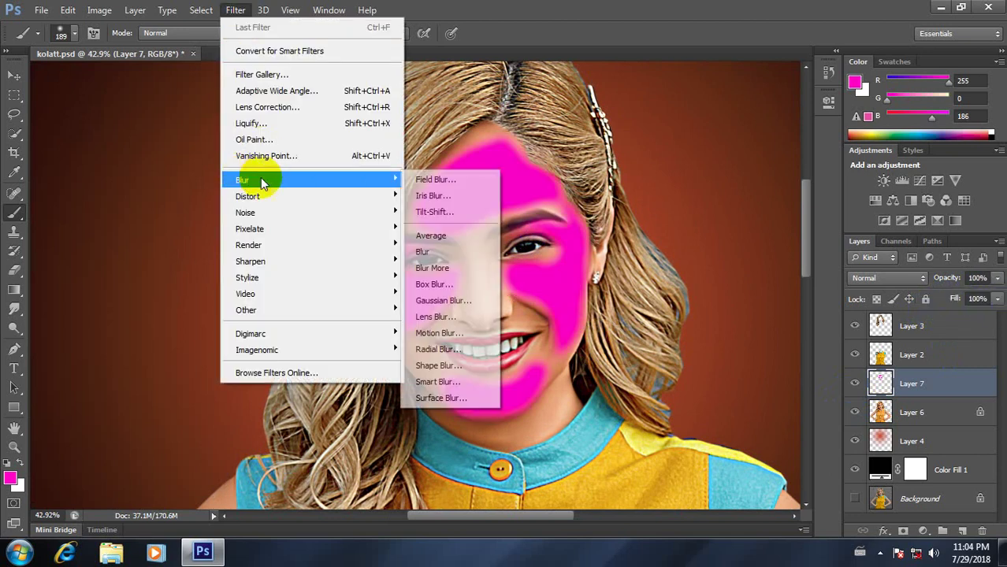
left_click(445, 300)
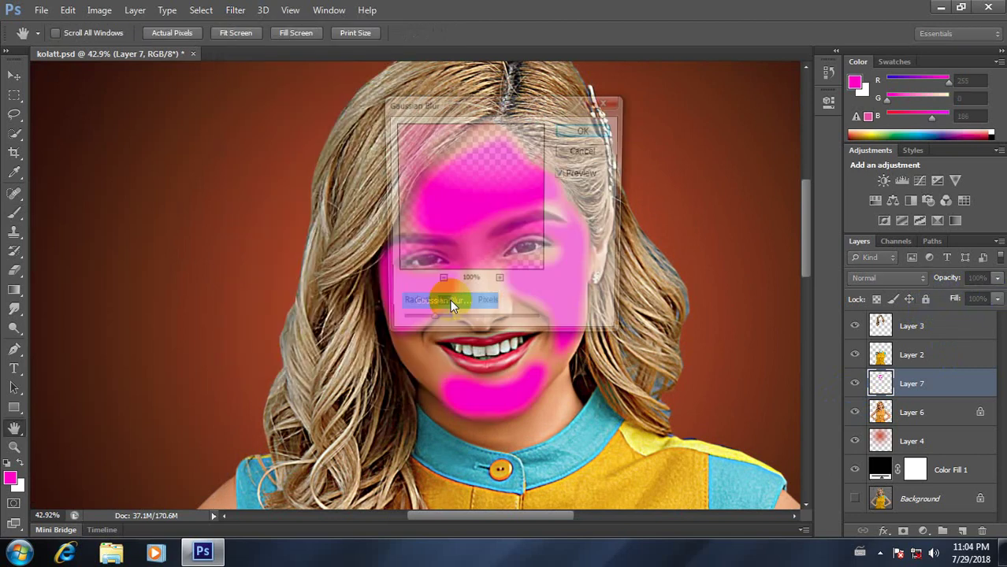
left_click_drag(499, 105, 720, 93)
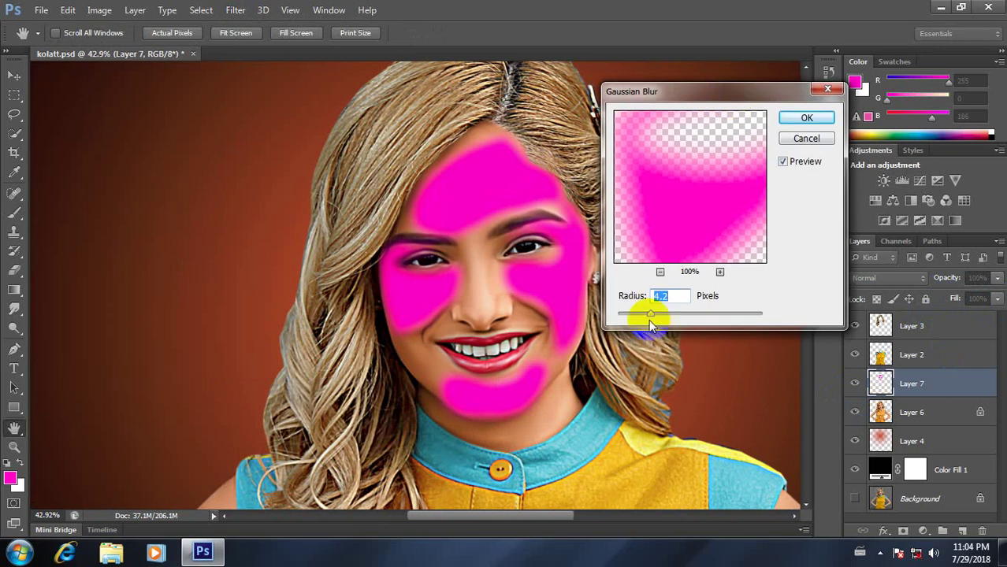
left_click_drag(653, 315, 667, 314)
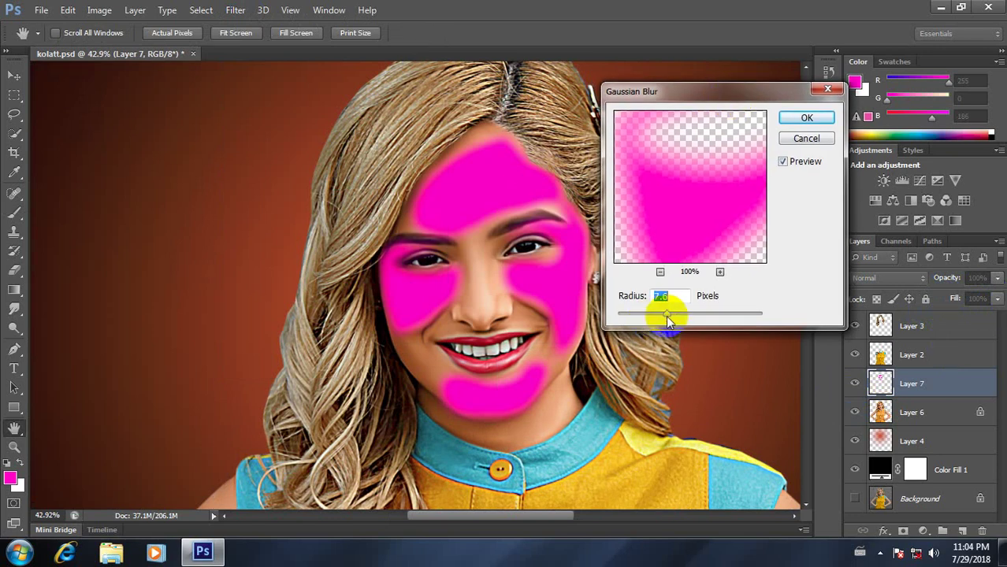
left_click(802, 119)
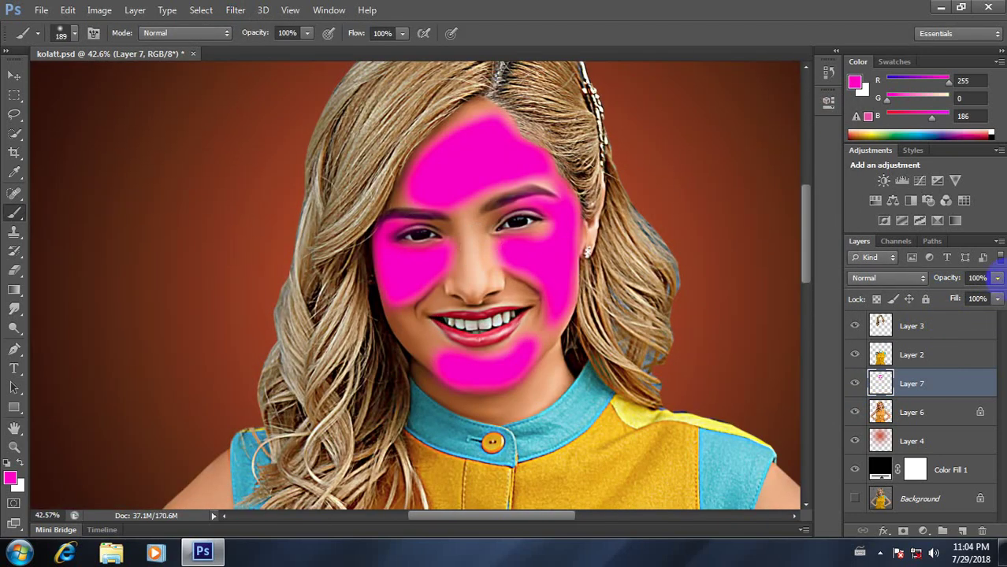
Step: Set Layer 7 to Color blend mode and lower its opacity to 9%
left_click(887, 277)
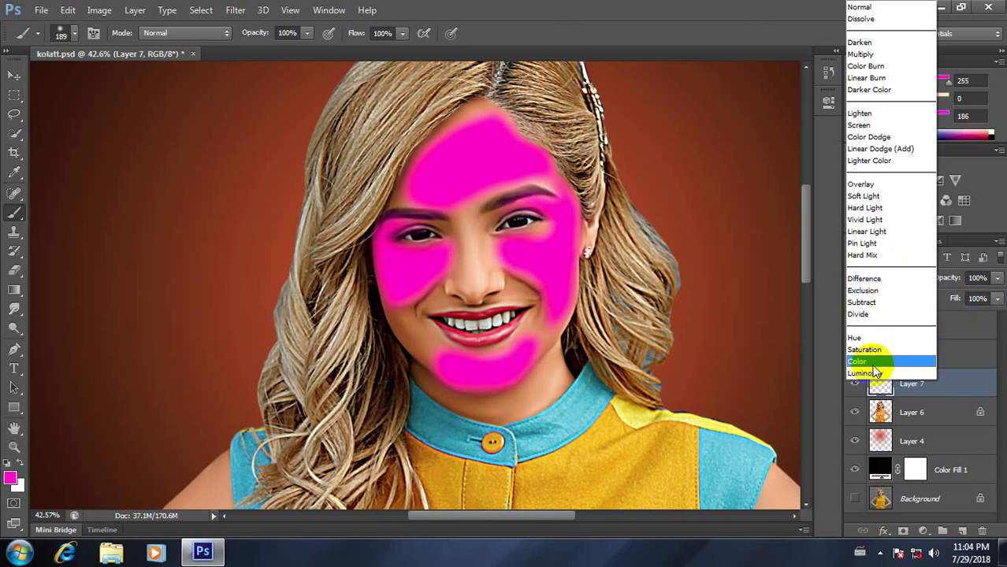
left_click(879, 368)
left_click(998, 278)
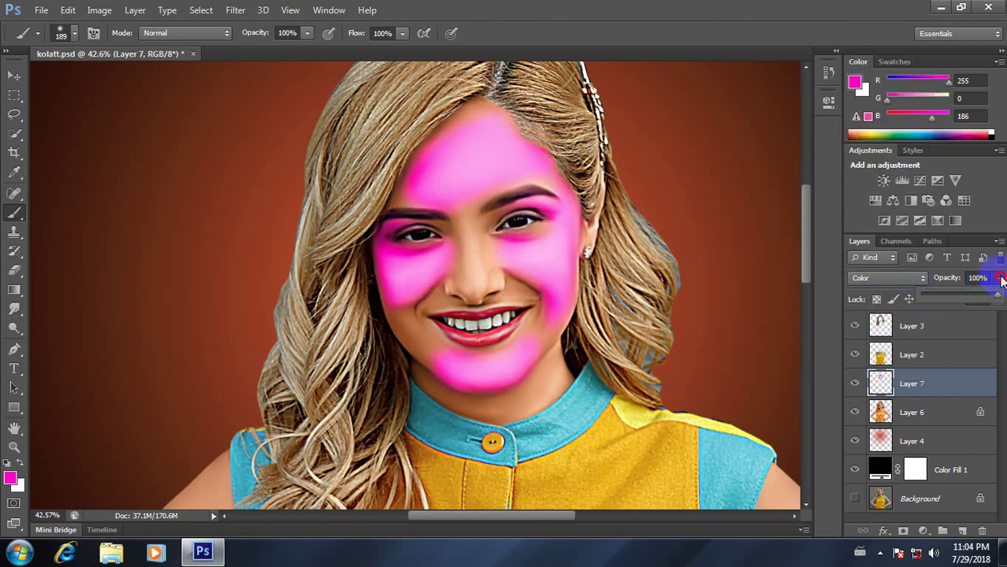
left_click_drag(995, 302, 925, 304)
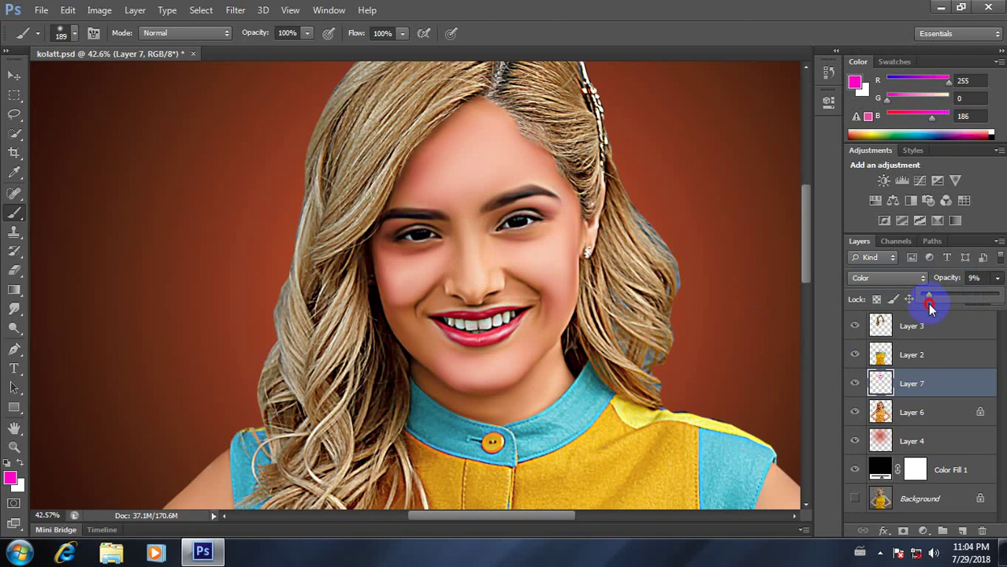
Step: Lower the pink tint layer's opacity to 6%
left_click(987, 277)
left_click(660, 273)
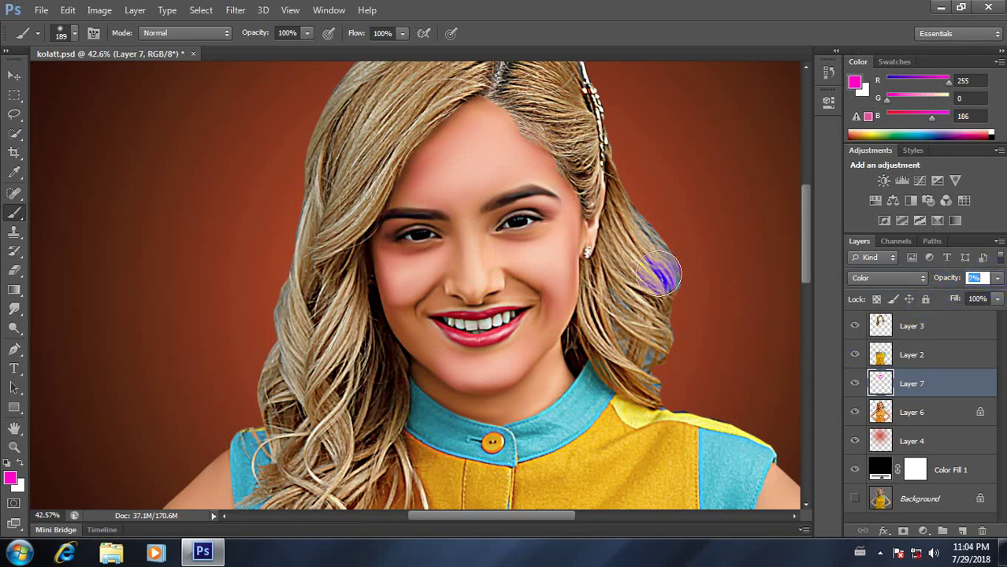
left_click_drag(659, 273, 677, 275)
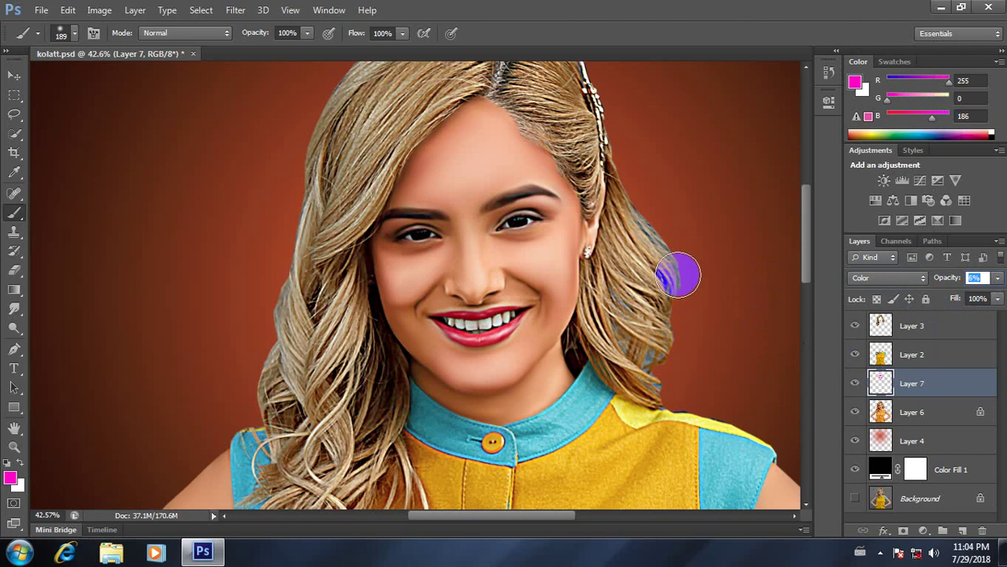
left_click_drag(676, 280, 804, 254)
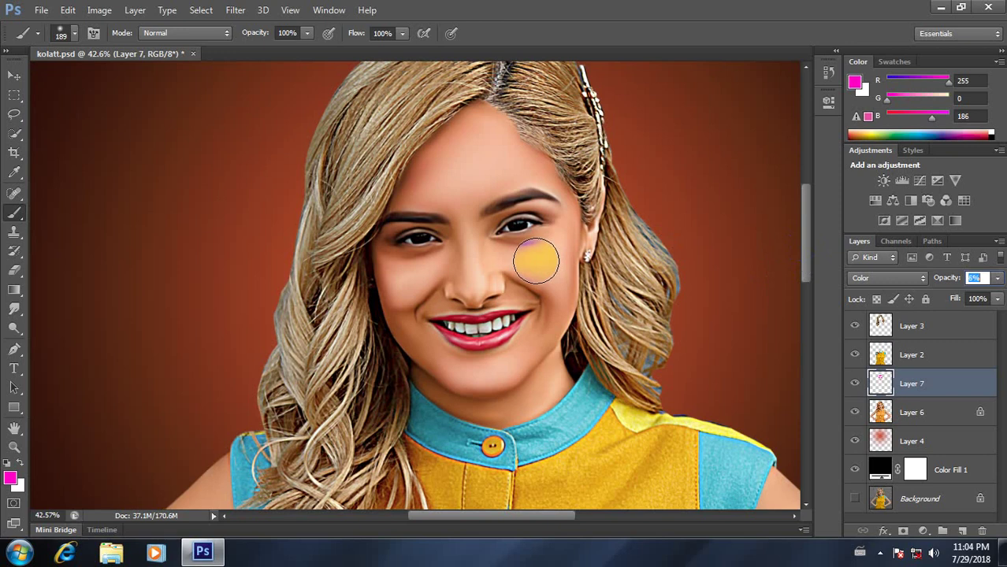
mouse_move(536, 262)
left_mouse_down()
mouse_move(807, 250)
mouse_move(820, 292)
left_mouse_up()
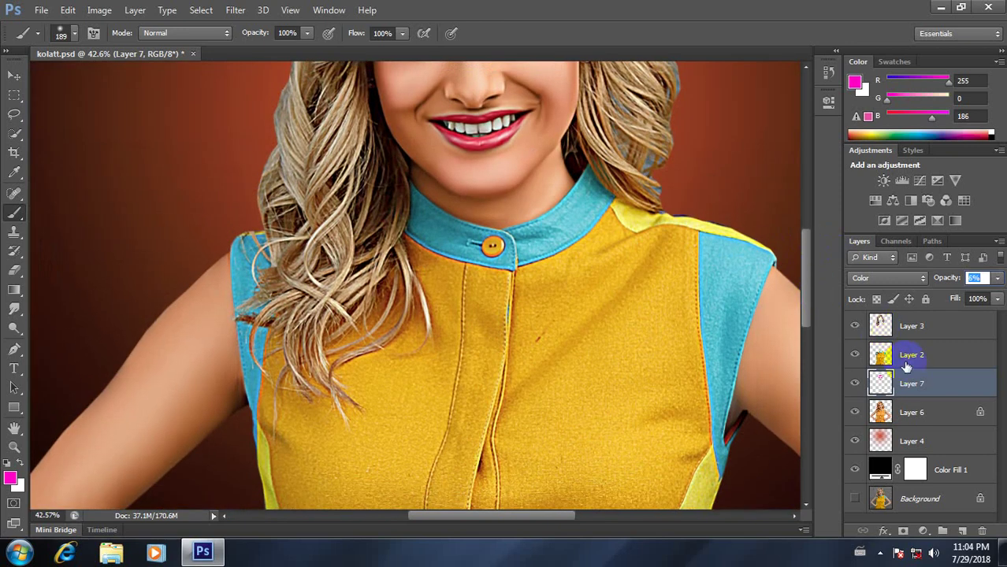
left_click(912, 385)
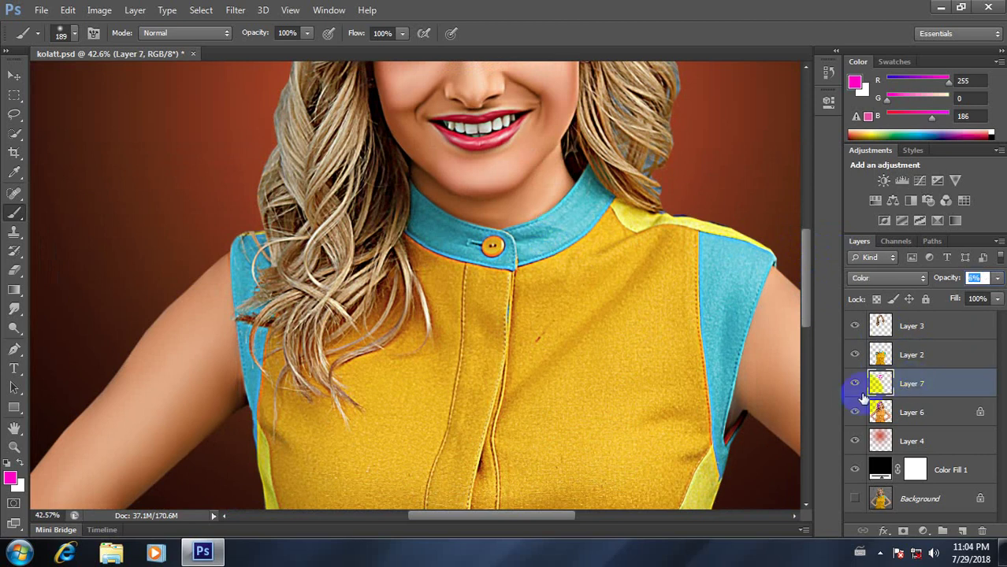
Step: Select Layer 6 and switch to the Move tool
left_click(913, 414)
left_click(15, 76)
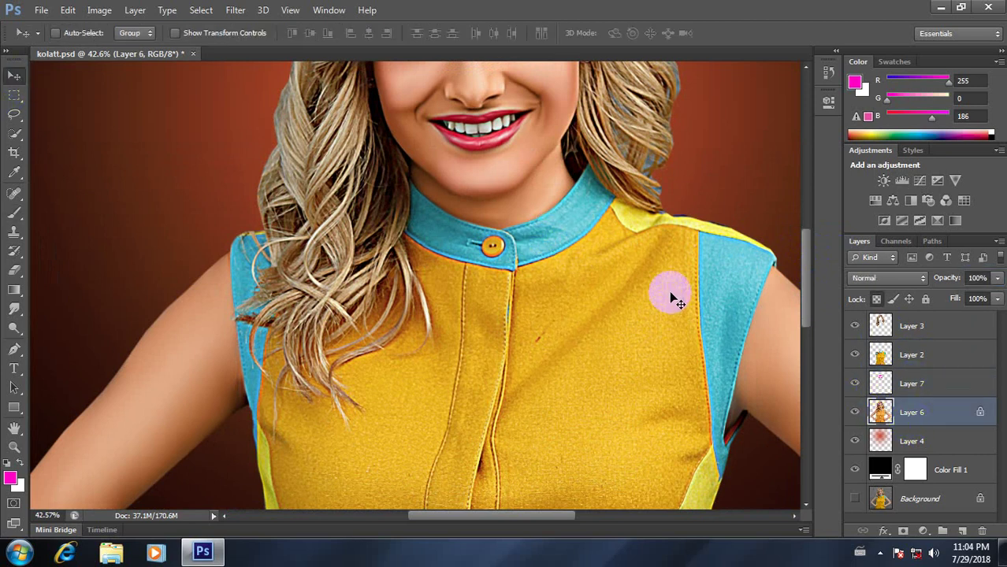
scroll(512, 241, "down", 3)
scroll(516, 248, "down", 2)
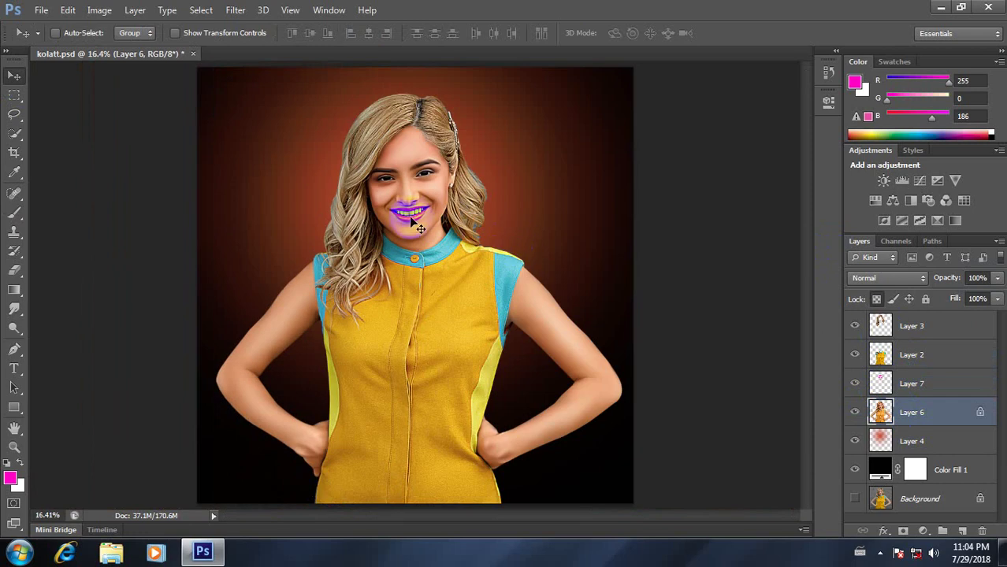
Step: Reselect Layer 7 and start a Color Balance pushing midtones +19 toward red
left_click(910, 384)
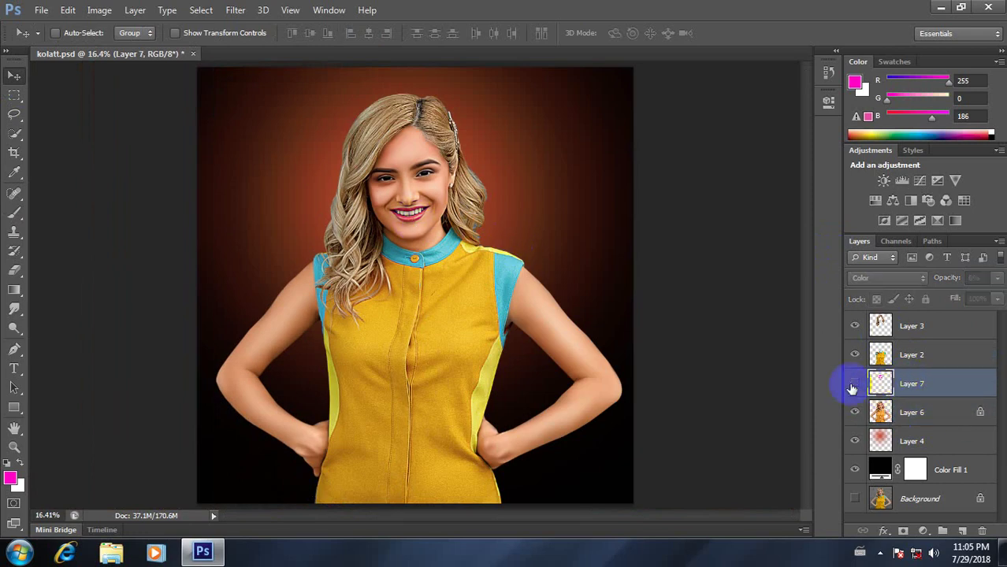
scroll(411, 162, "up", 2)
scroll(408, 163, "up", 1)
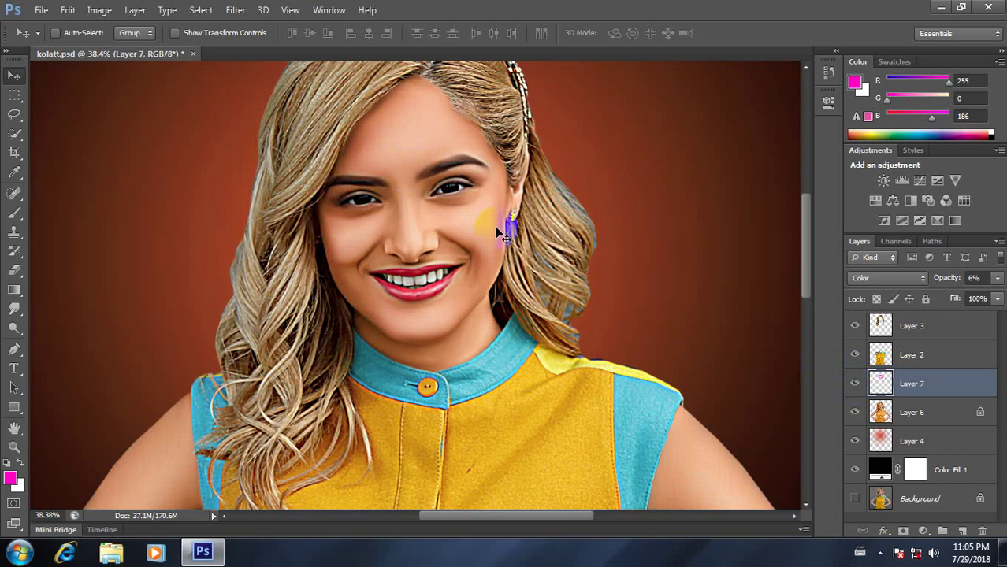
scroll(495, 230, "down", 1)
scroll(496, 232, "down", 1)
scroll(496, 232, "up", 1)
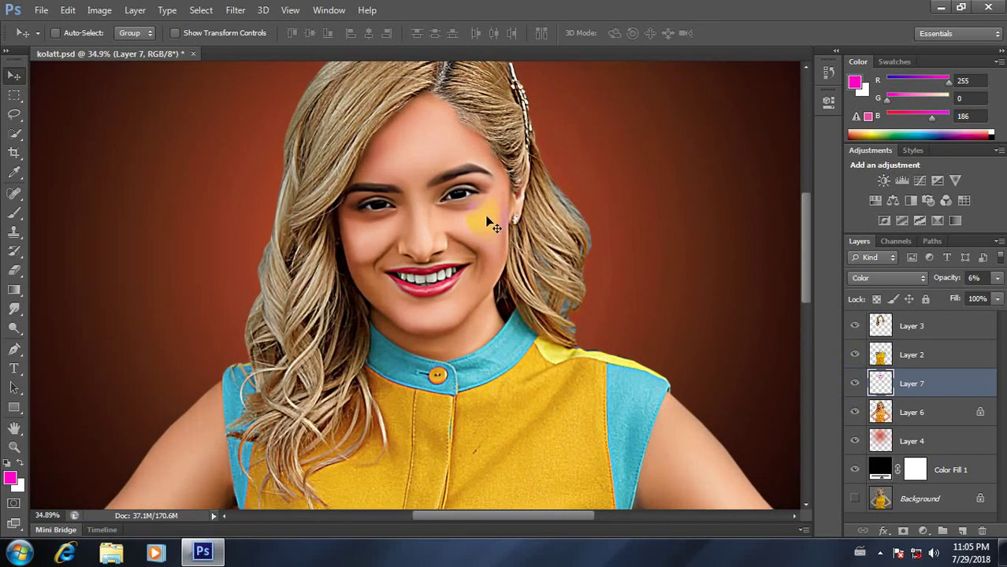
key("ctrl+b")
mouse_move(826, 175)
left_mouse_down()
mouse_move(869, 178)
mouse_move(840, 173)
mouse_move(757, 193)
mouse_move(835, 206)
left_mouse_up()
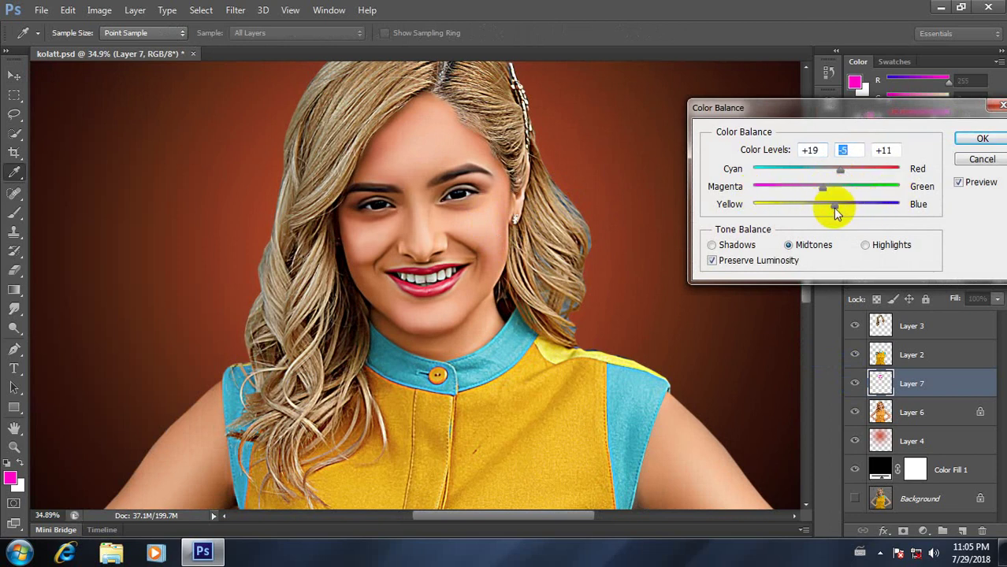
Step: Apply the +19, -5, +11 Color Balance and switch to the Move tool
left_click(986, 158)
key("v")
scroll(438, 267, "down", 3)
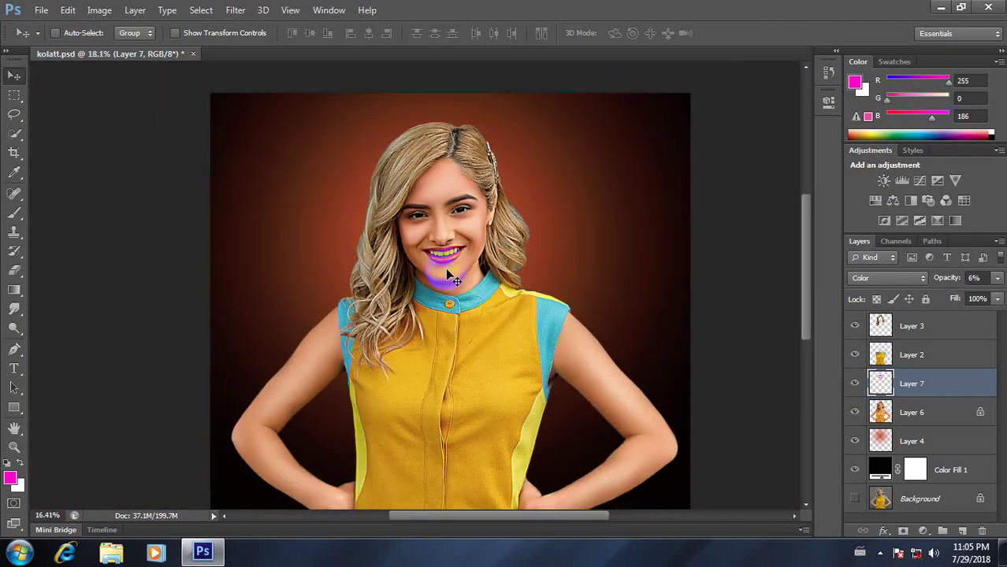
scroll(398, 216, "up", 3)
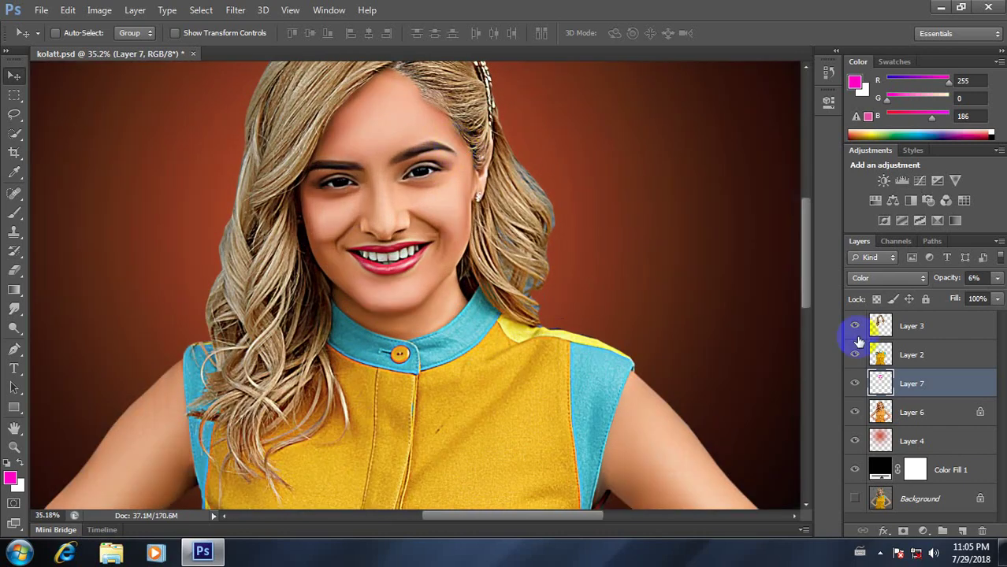
Step: Set Layer 7's opacity to 5%
left_click(977, 300)
left_click(986, 298)
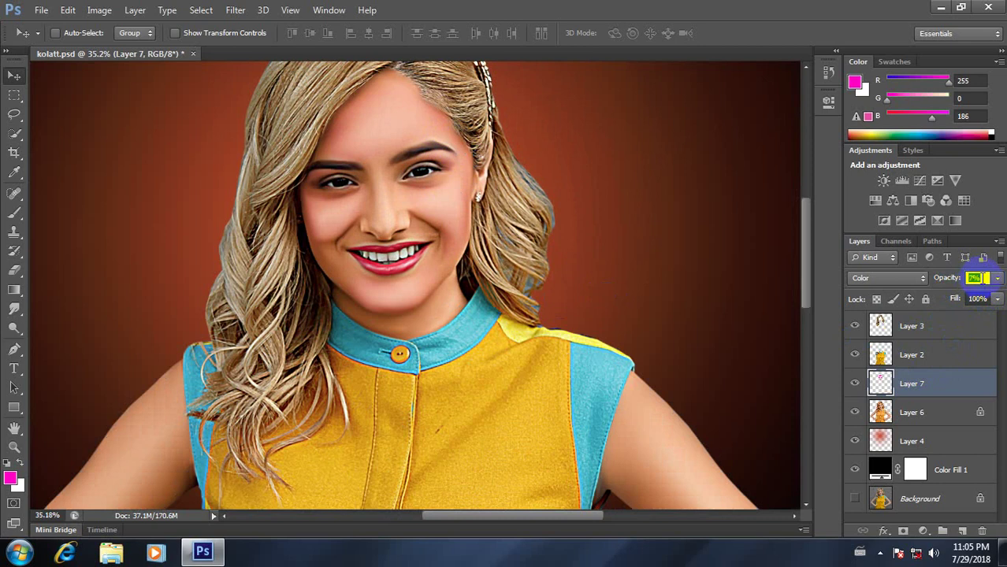
type("8")
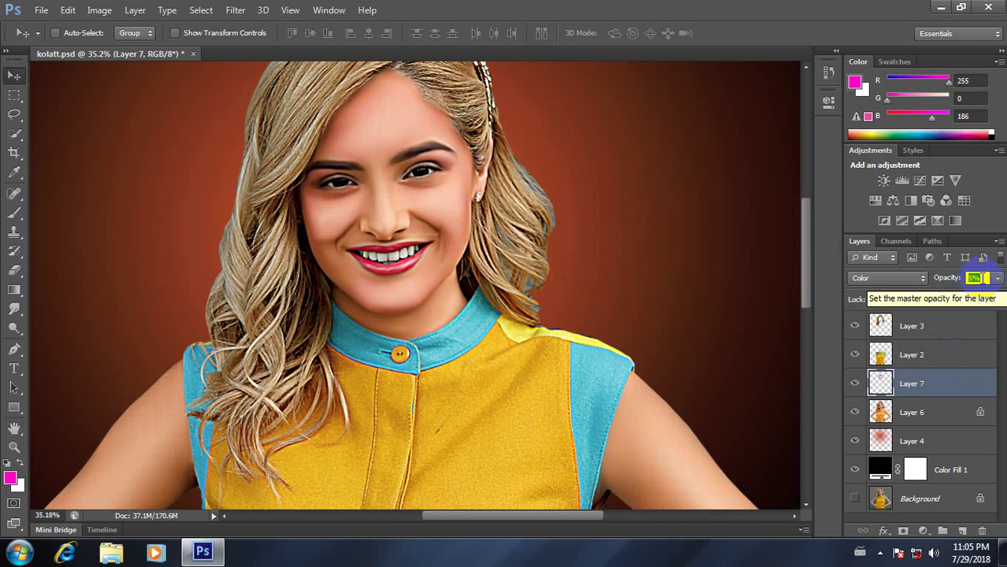
type("5")
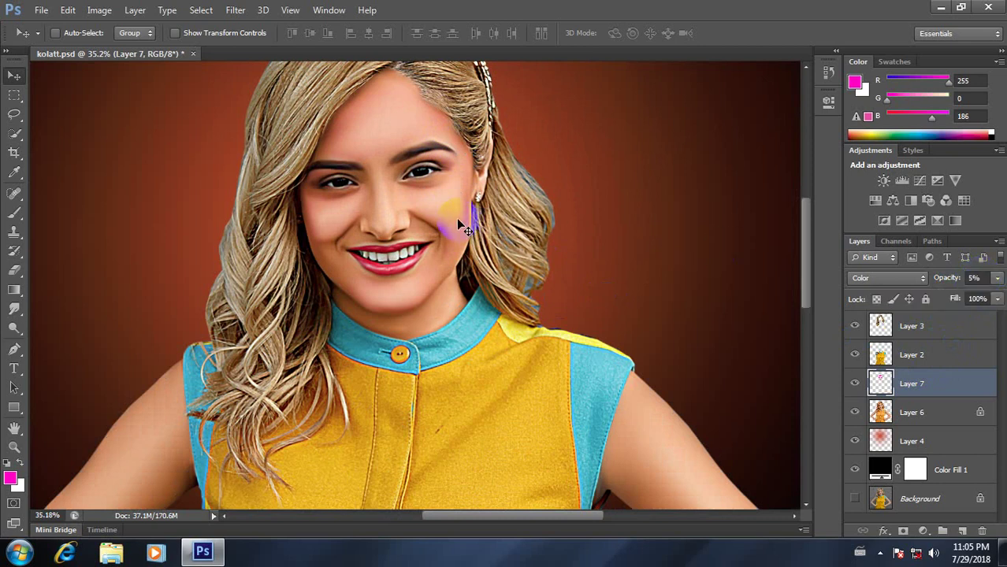
scroll(456, 218, "down", 2)
scroll(458, 222, "down", 2)
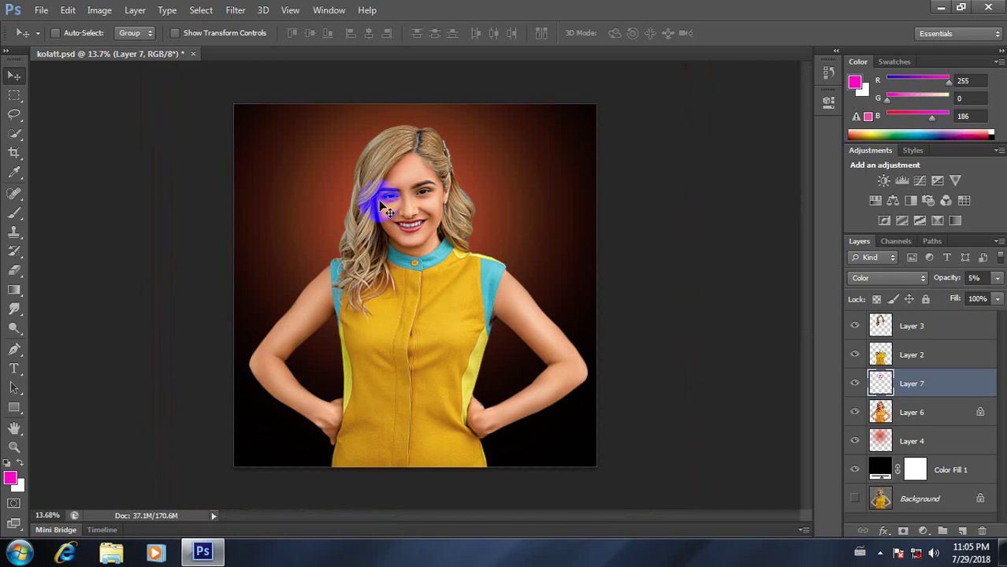
scroll(454, 206, "up", 3)
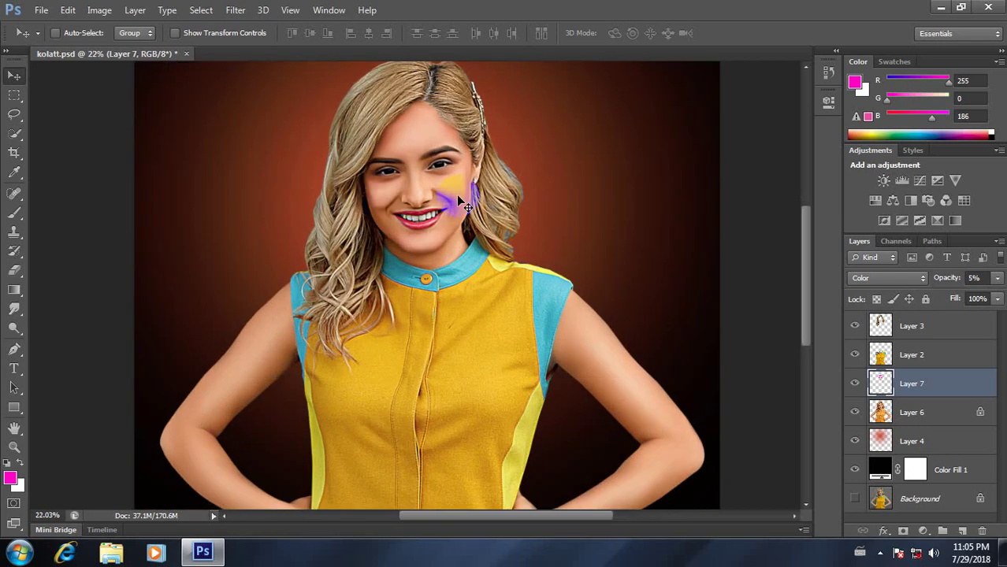
Step: Toggle Layer 7's visibility to compare the face with and without the pink tint
left_click(855, 384)
left_click(855, 385)
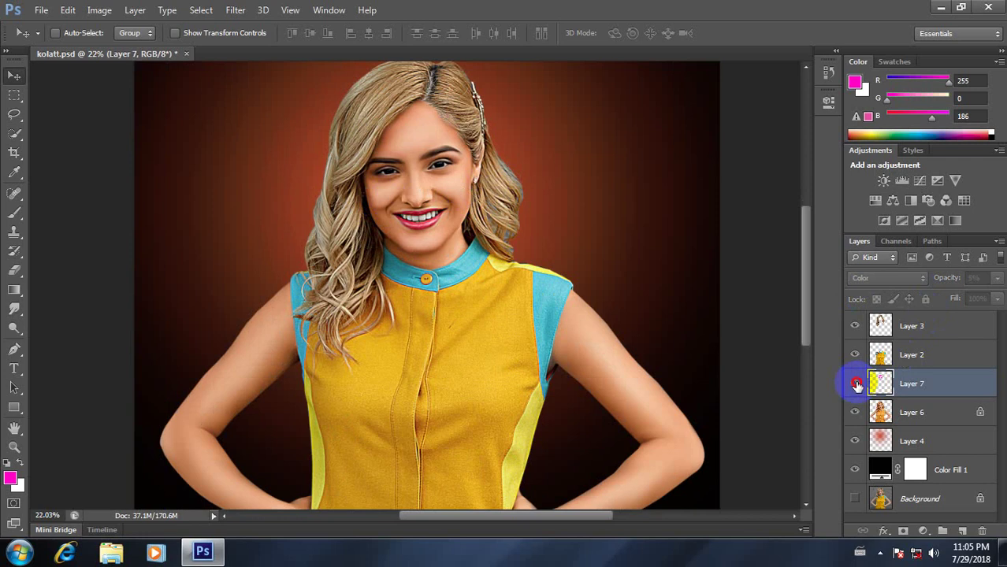
left_click(855, 384)
scroll(478, 235, "down", 2)
scroll(427, 337, "up", 1)
scroll(443, 308, "up", 1)
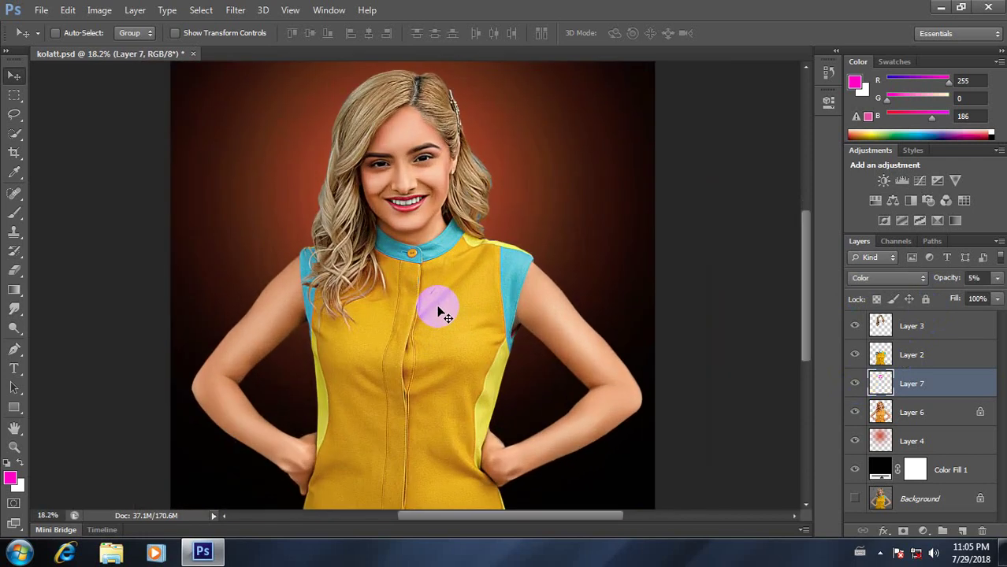
scroll(434, 295, "up", 1)
scroll(433, 282, "up", 1)
scroll(433, 284, "down", 1)
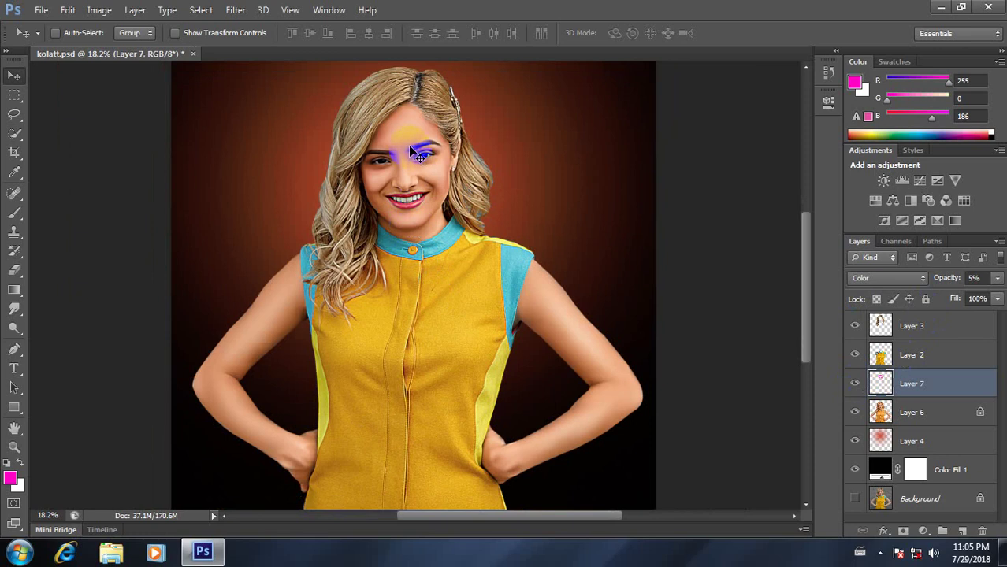
scroll(410, 149, "up", 5)
scroll(410, 150, "up", 5)
scroll(409, 149, "up", 4)
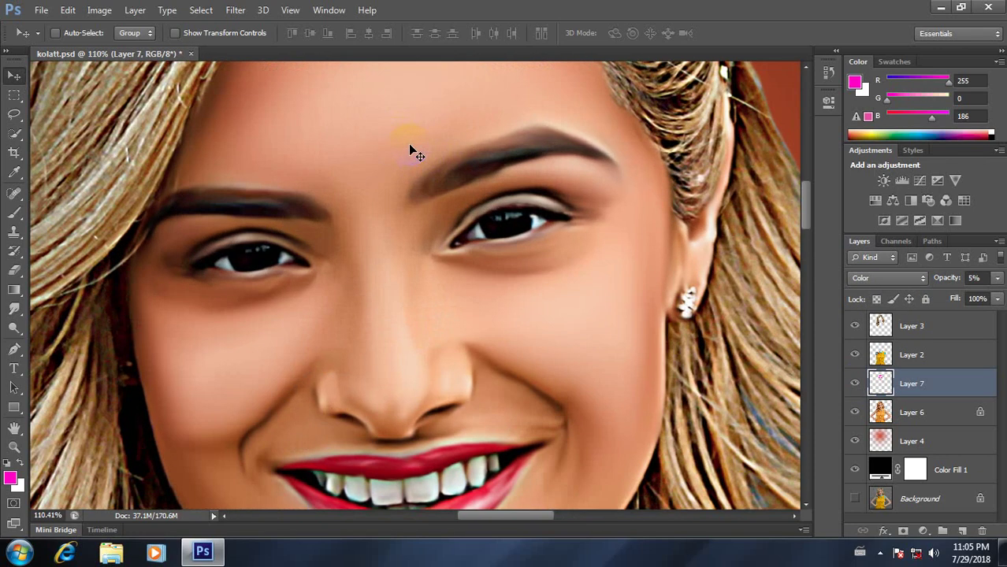
scroll(409, 150, "down", 2)
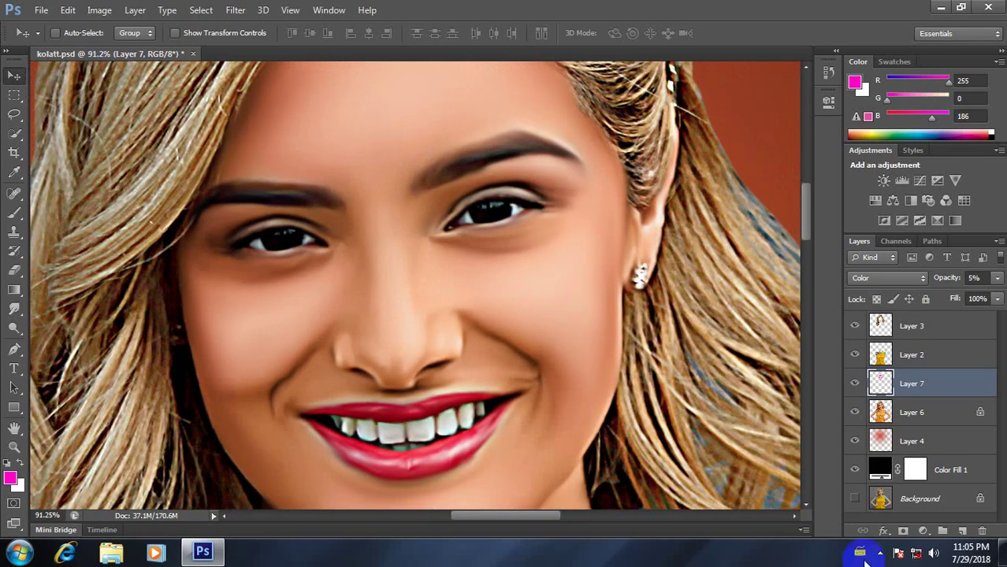